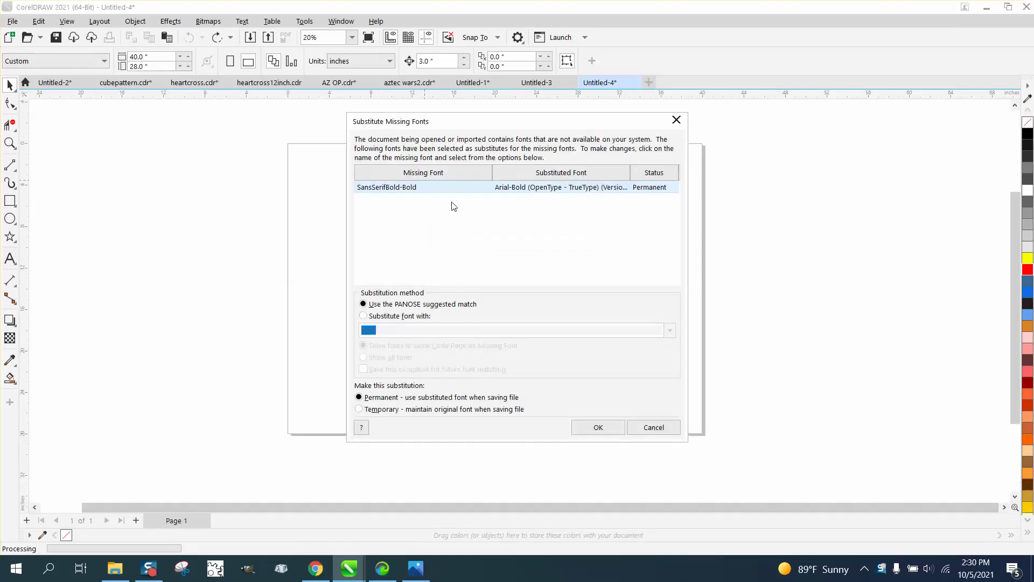
Step: Accept the permanent Arial-Bold substitution for the missing font and place the AirTag PDF beside the page at its original size
left_click(602, 429)
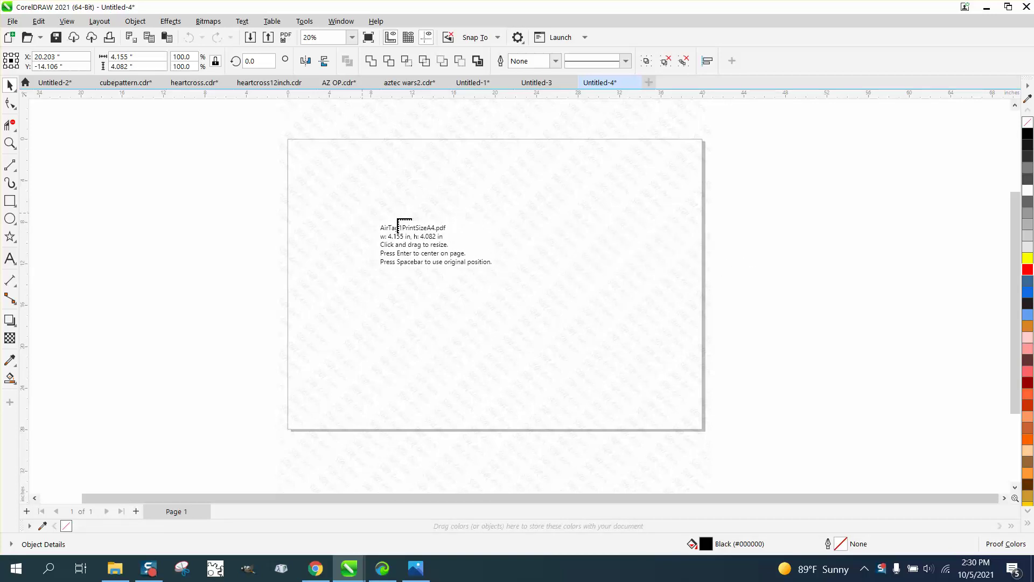
left_click(60, 168)
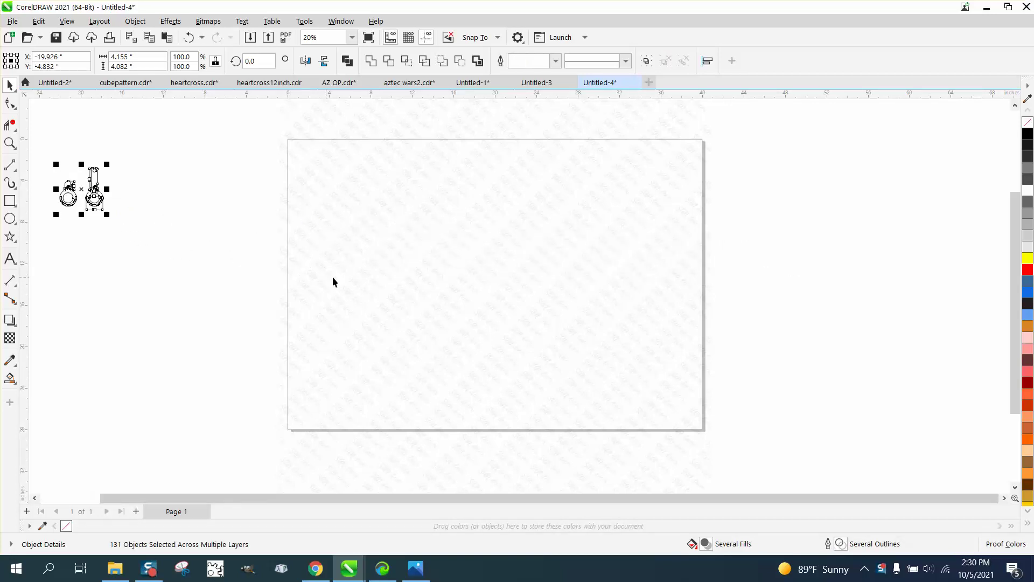
left_click(371, 279)
key("Delete")
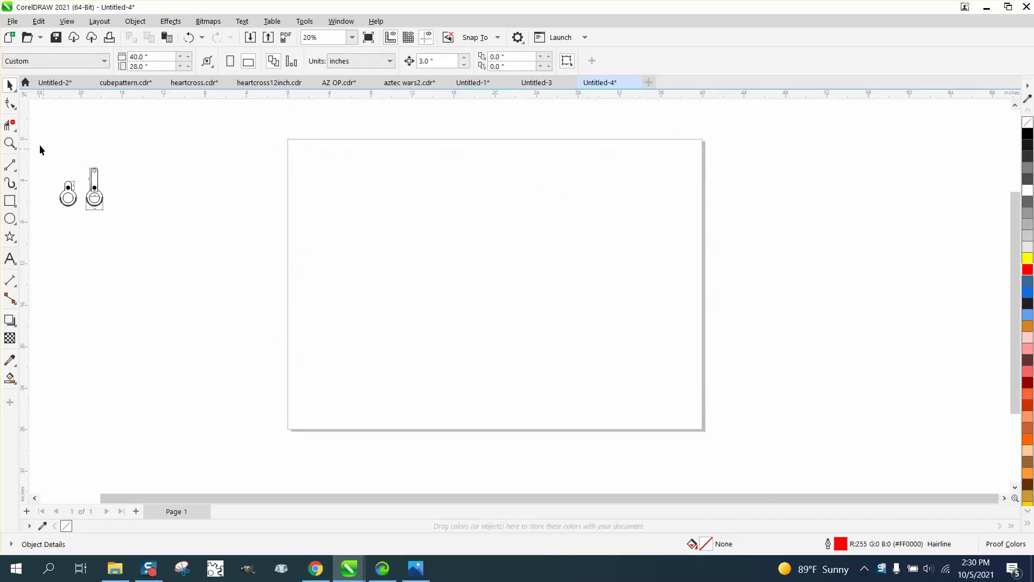
Step: Move the whole imported drawing onto the upper left part of the page, centred at about X 6.07", Y -4.73"
left_click_drag(155, 239, 151, 236)
left_click_drag(111, 192, 60, 171)
left_click_drag(111, 215, 351, 189)
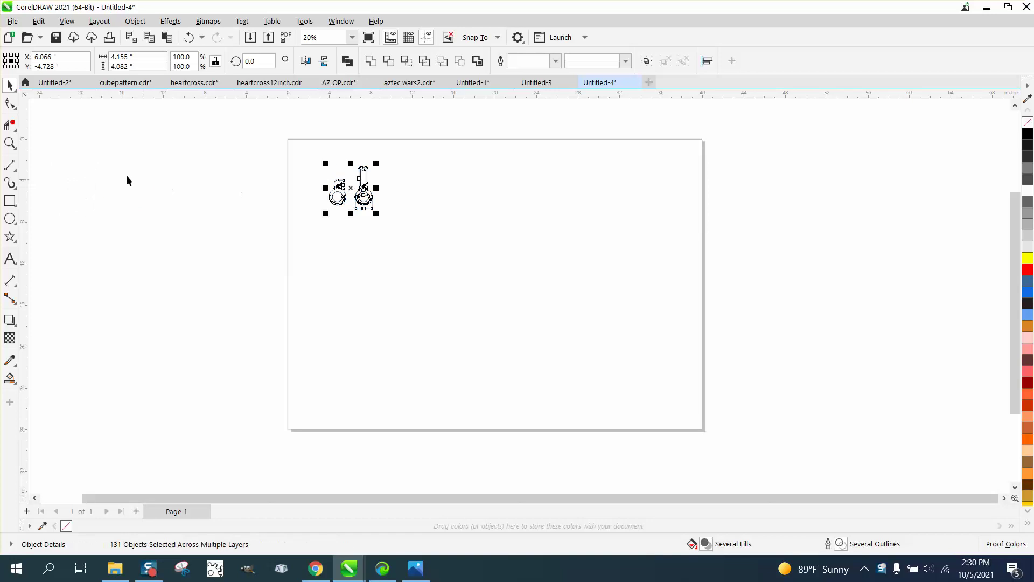
Step: Add a dimension across the diameter of the inner circle on the long-strap piece
left_click(9, 143)
left_click_drag(321, 157, 415, 221)
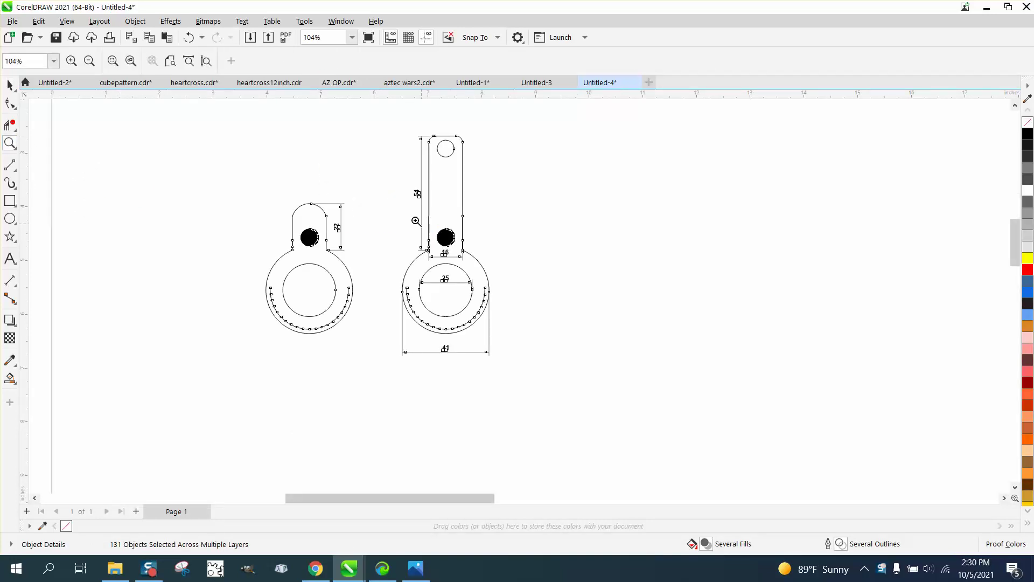
scroll(416, 221, "down", 1)
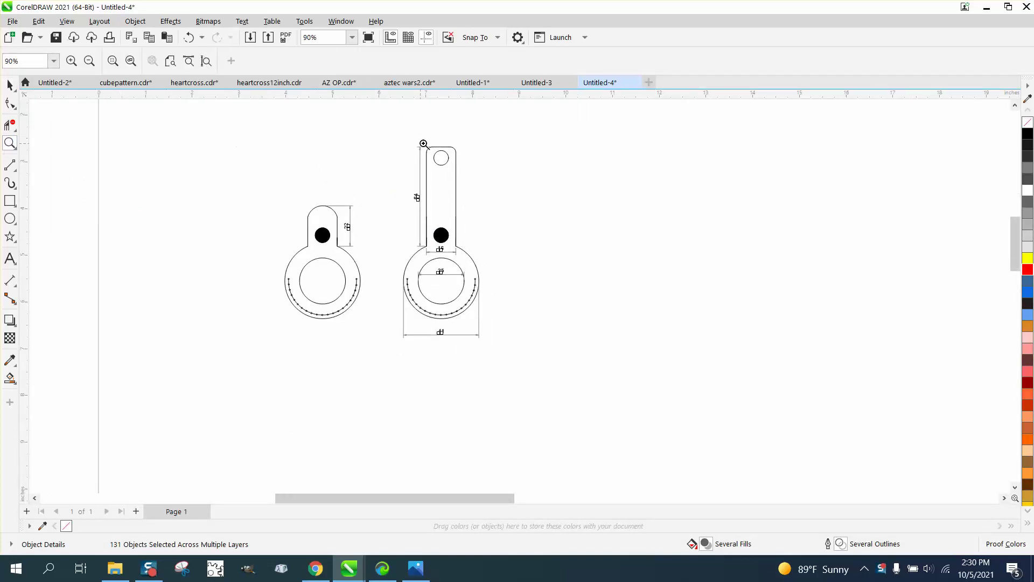
left_click_drag(424, 143, 518, 330)
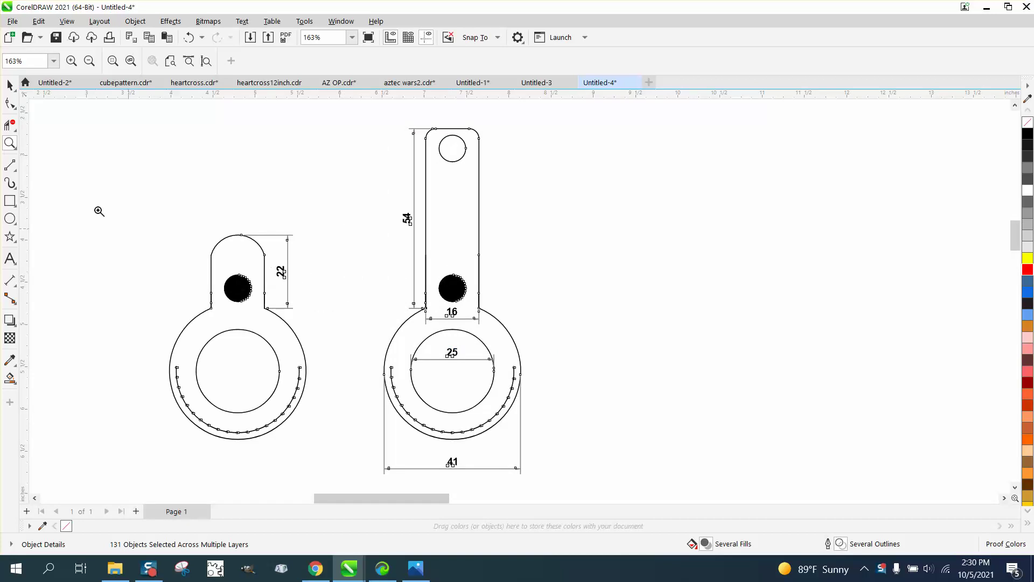
left_click(17, 288)
left_click(54, 279)
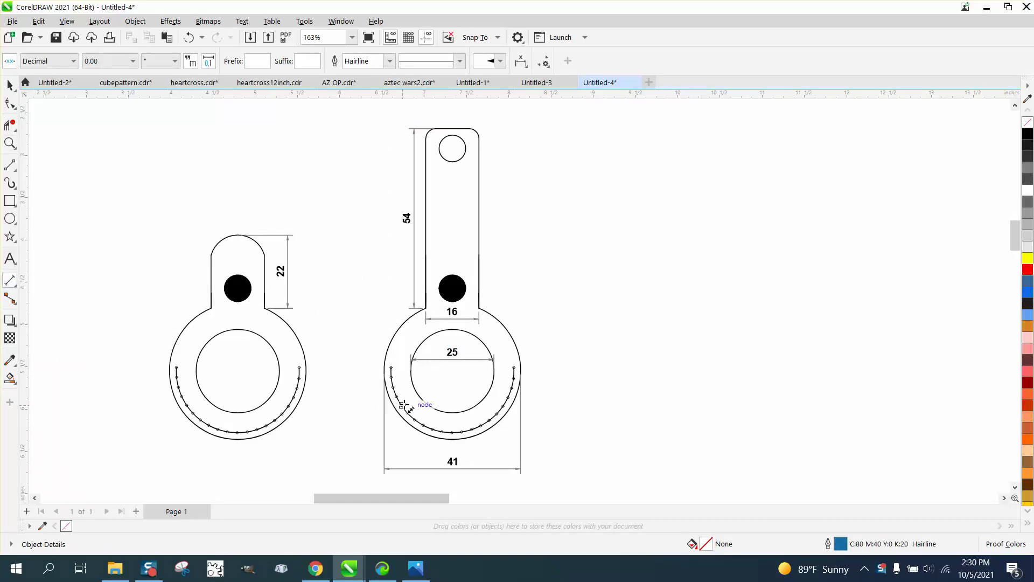
left_click_drag(411, 369, 495, 370)
left_click(494, 376)
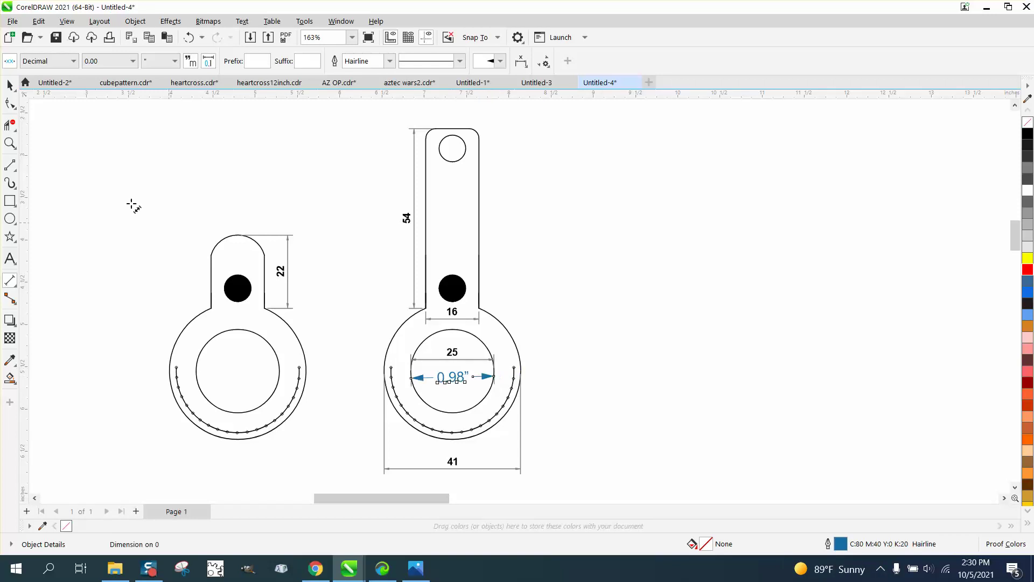
Step: Set the document's drawing units to millimeters
left_click(10, 84)
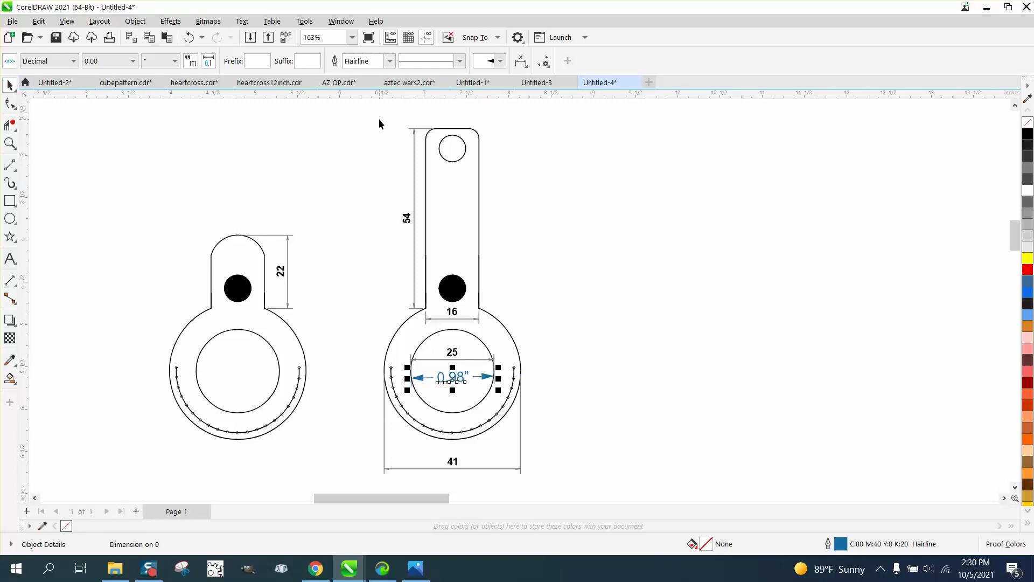
left_click(379, 119)
left_click(390, 60)
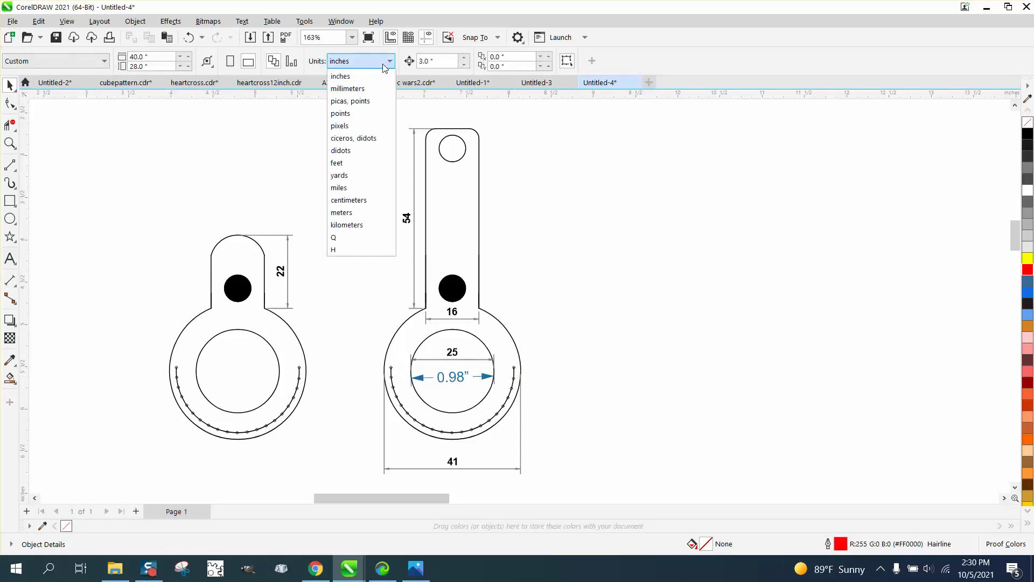
left_click(361, 89)
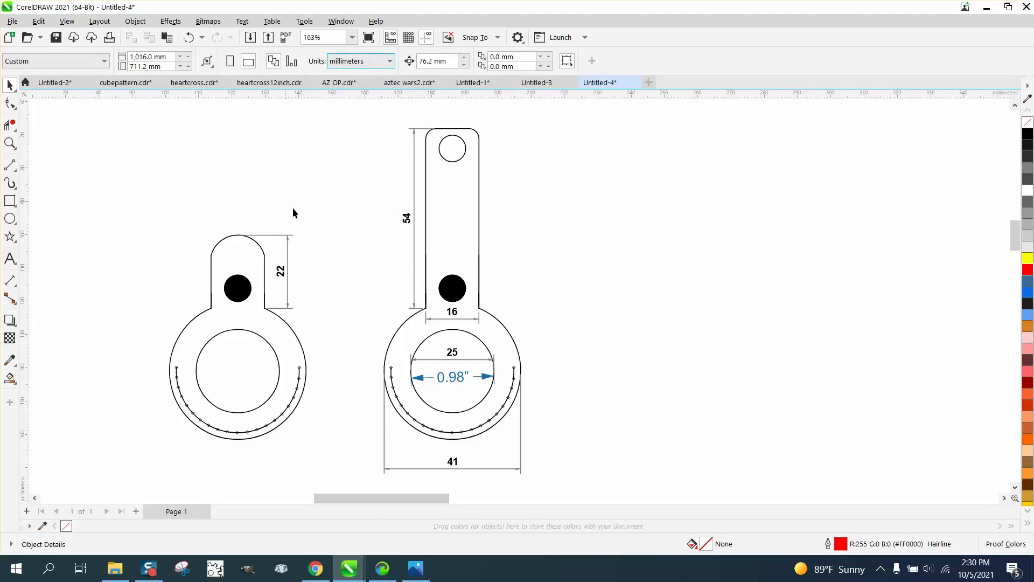
Step: Change the units of the blue inner-circle dimension to millimeters
left_click(458, 378)
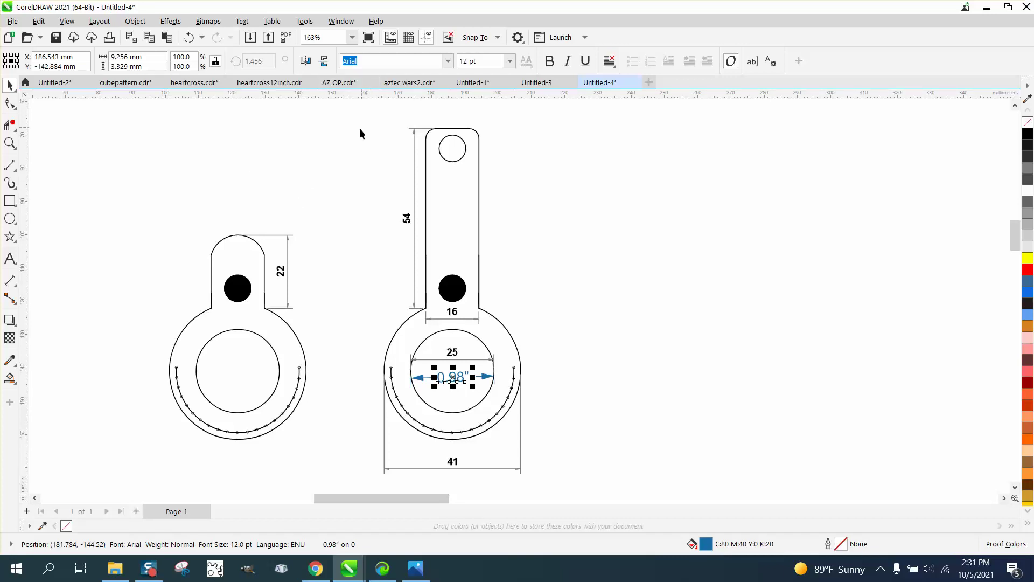
left_click(343, 215)
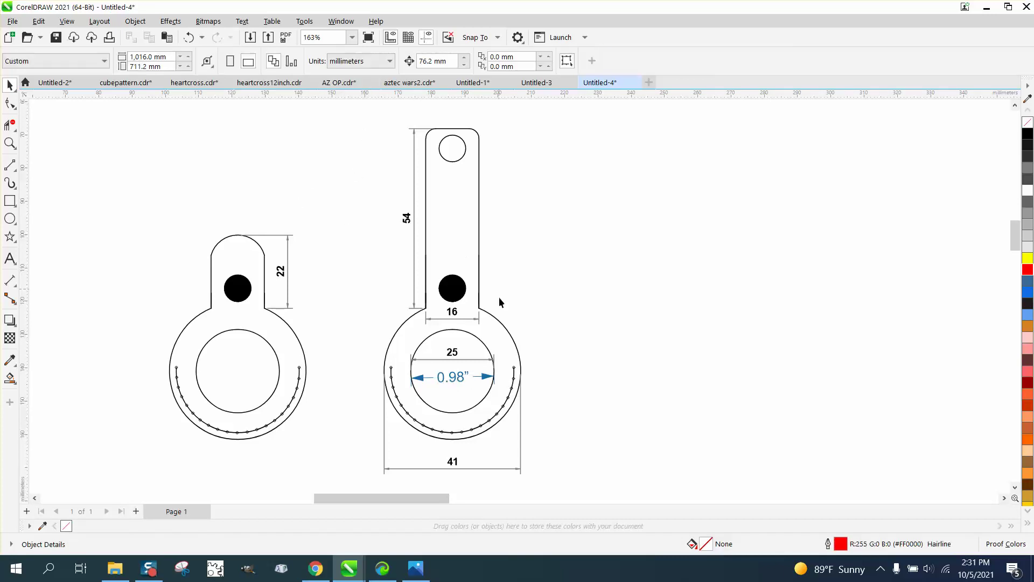
left_click(478, 380)
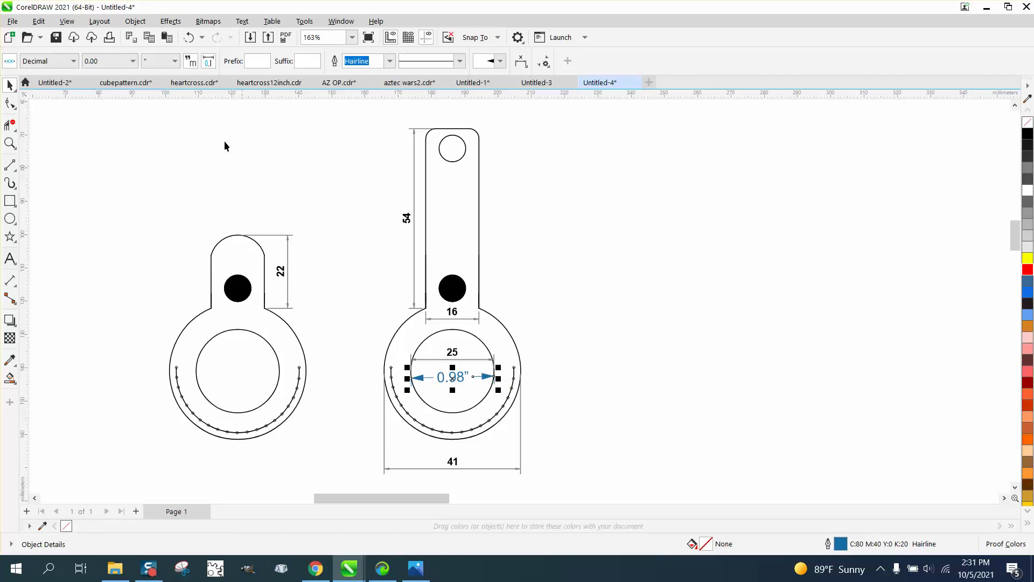
left_click(175, 63)
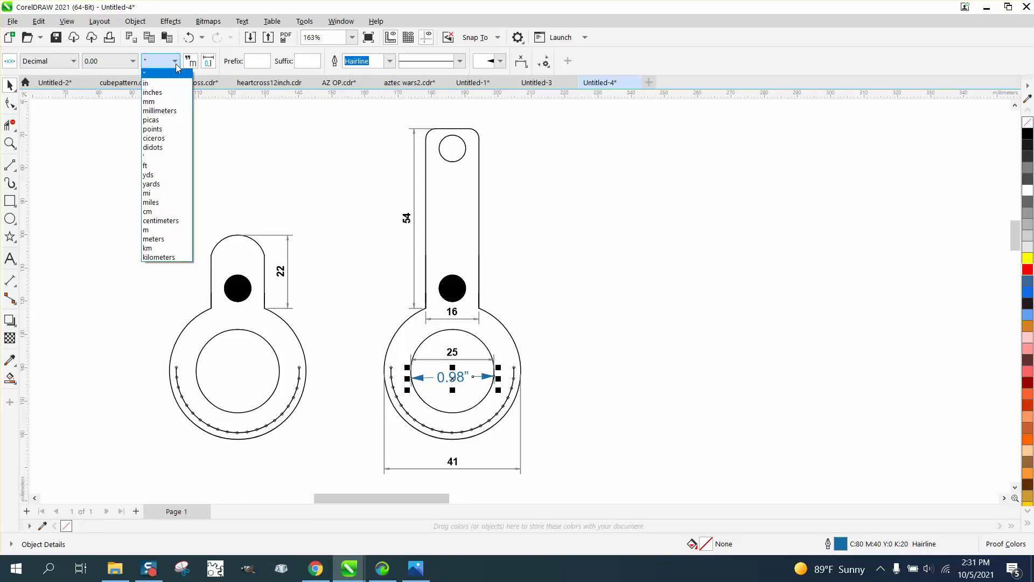
left_click(161, 110)
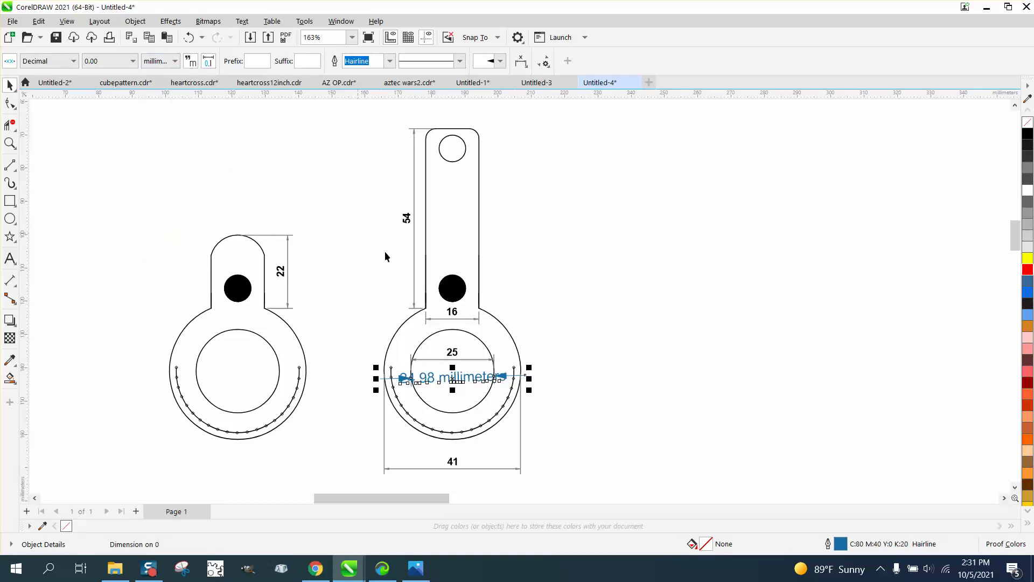
Step: Delete the blue dimension from the inner circle
left_click(544, 315)
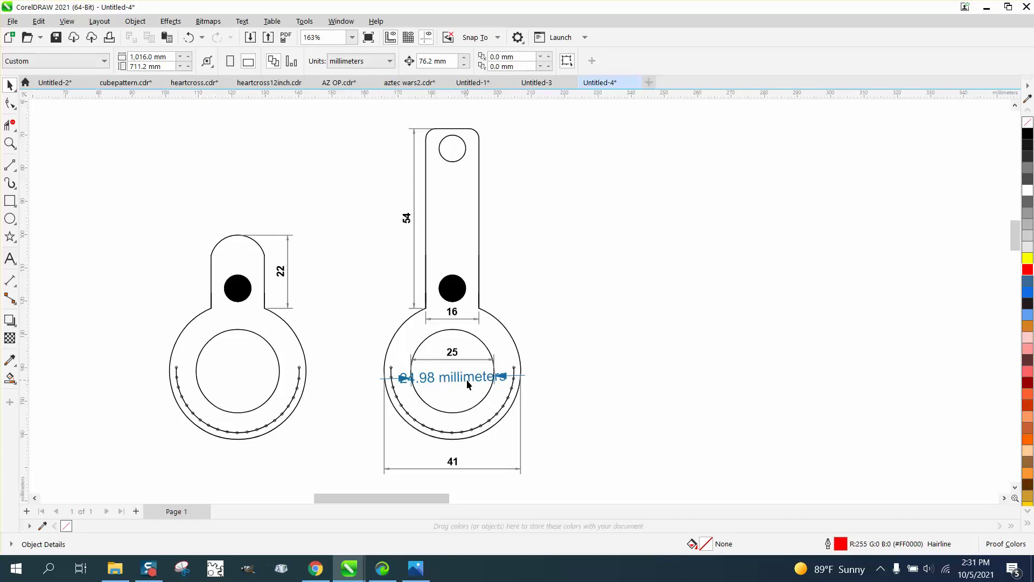
left_click(456, 379)
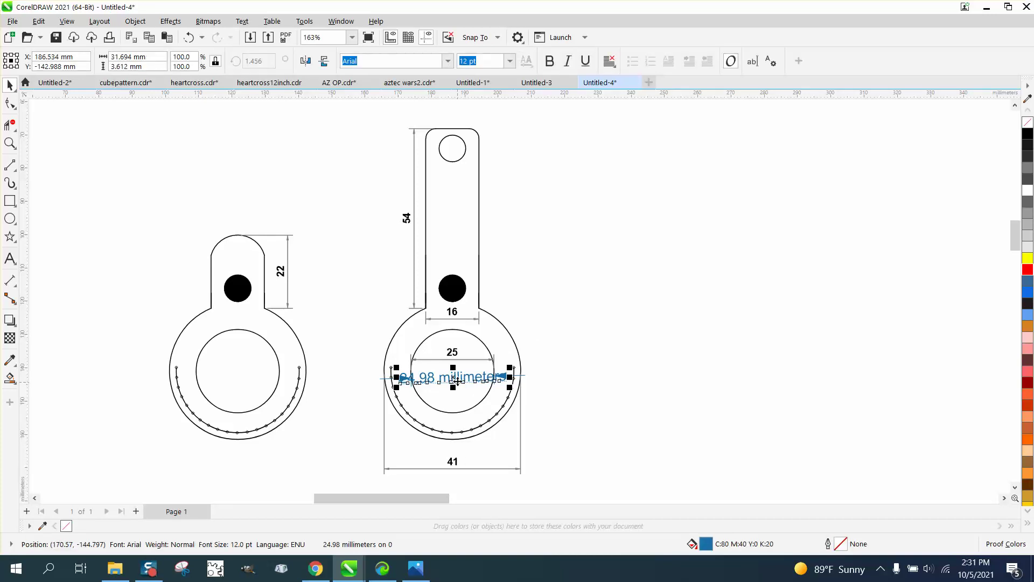
key("Delete")
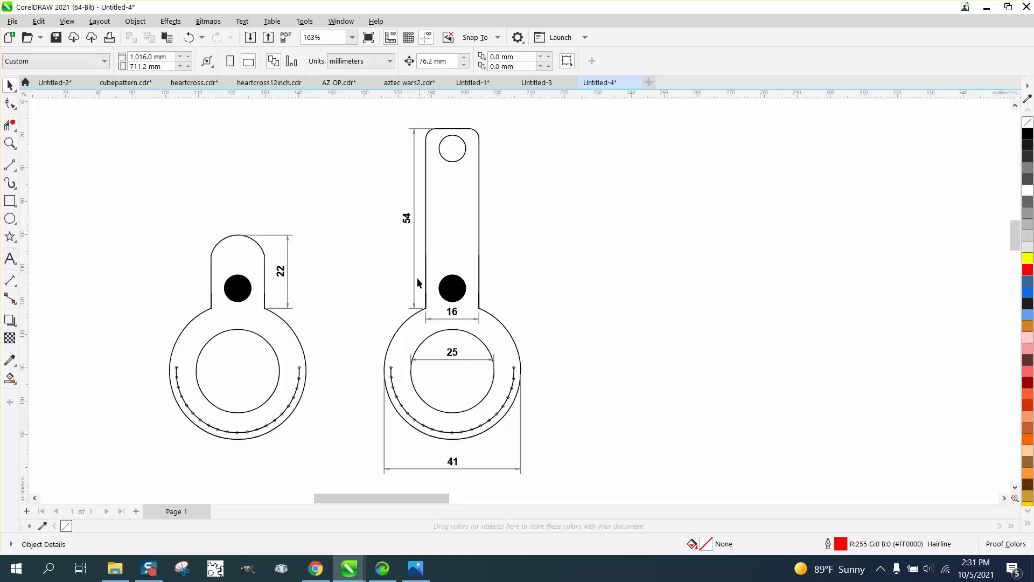
Step: Paste the leather key-ring photo and move it outside the page near its upper left corner
right_click(525, 280)
left_click(560, 376)
scroll(564, 358, "down", 5)
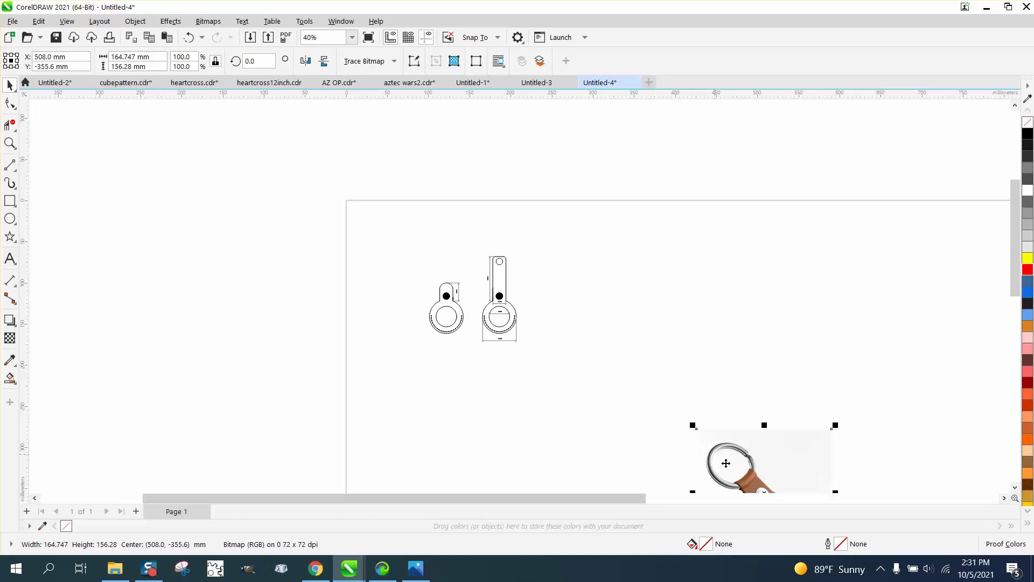
left_click_drag(726, 463, 228, 199)
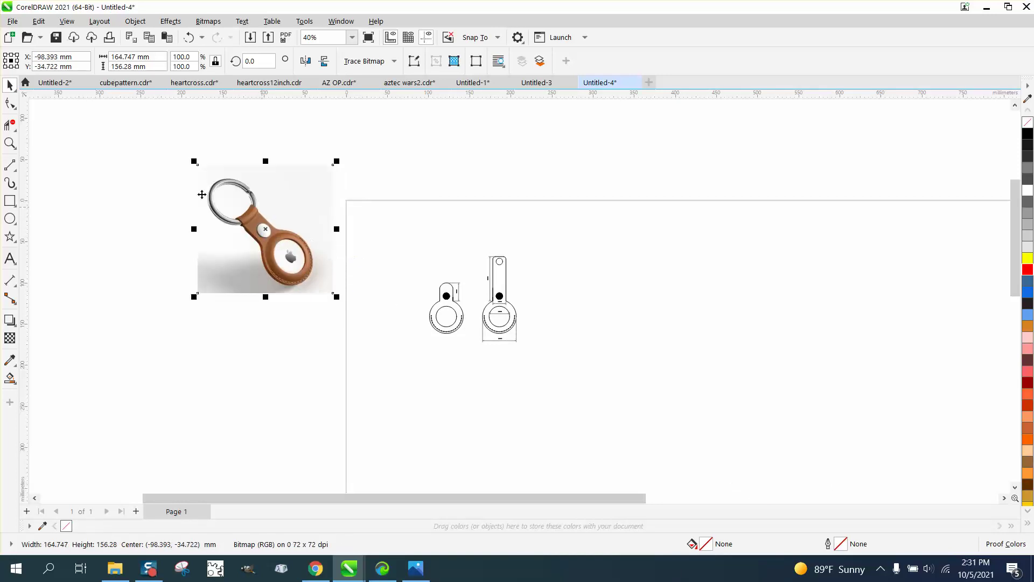
Step: Delete the 54 length dimension beside the long strap, including its label, dimension line and extension lines
left_click(10, 143)
left_click_drag(407, 233, 558, 354)
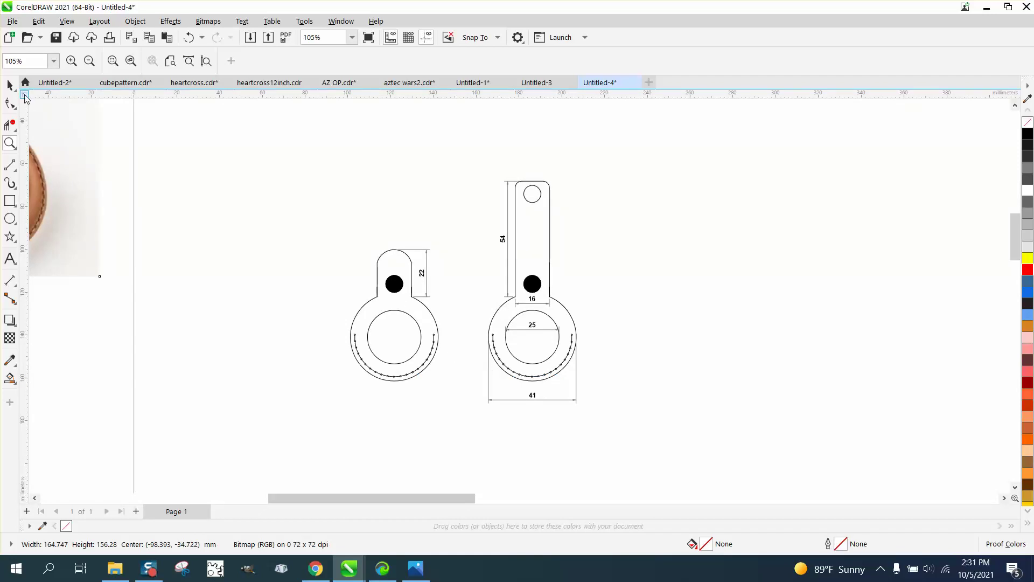
left_click(10, 84)
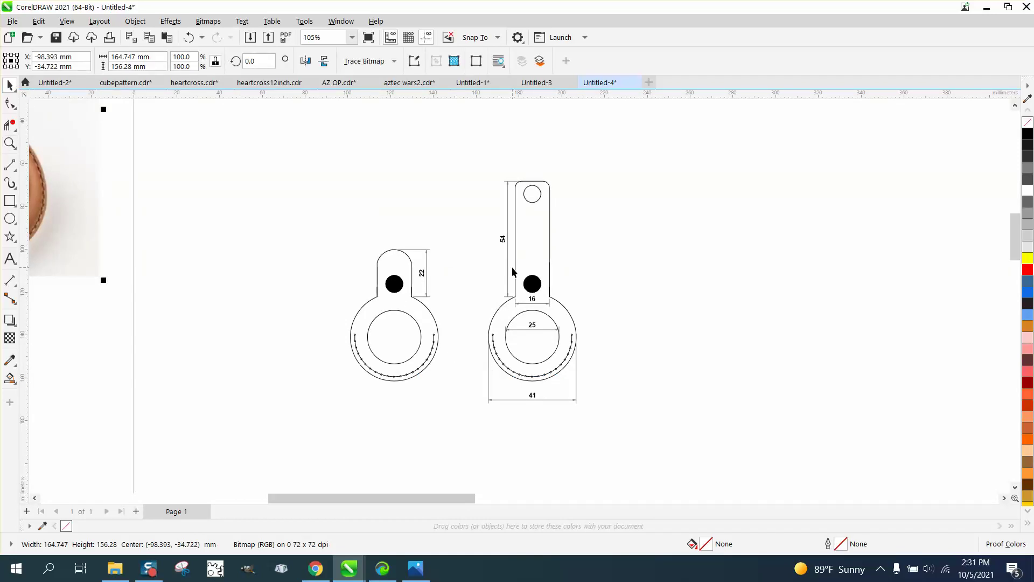
left_click(504, 241)
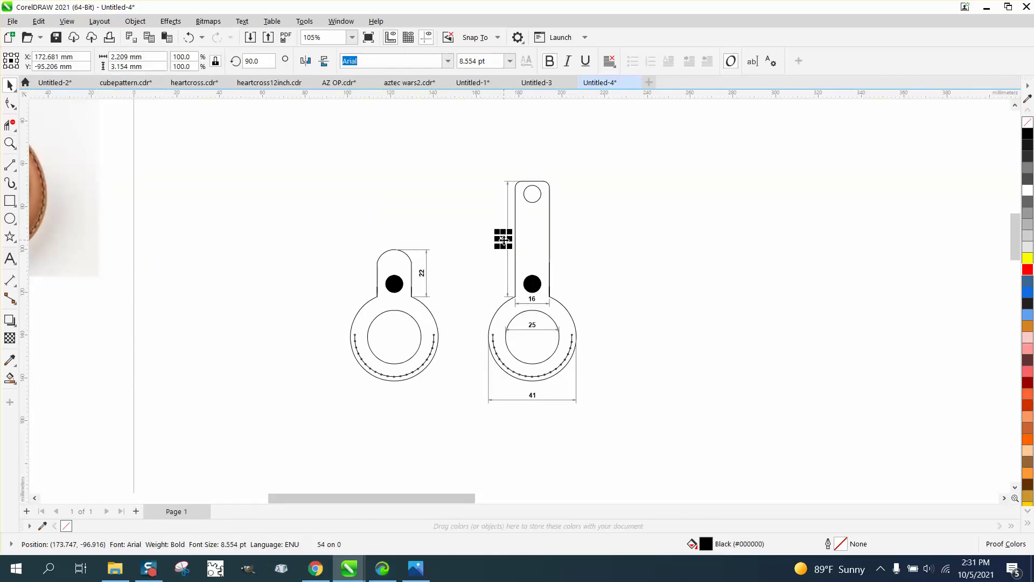
key("Delete")
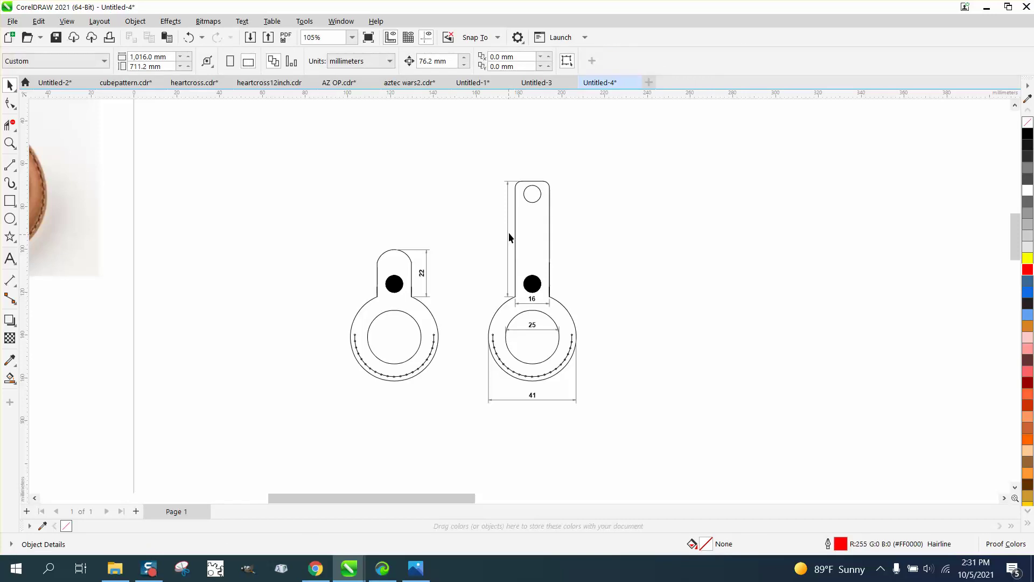
left_click(509, 235)
key("Delete")
left_click(513, 186)
key("Delete")
left_click(512, 305)
key("Delete")
Step: Delete the 16 width dimension at the base of the long strap, including its label, arrows and extension lines
left_click(533, 307)
key("Delete")
left_click(547, 306)
key("Delete")
left_click(517, 306)
key("Delete")
left_click(551, 303)
key("Delete")
Step: Delete the 25 label in the long-strap piece and undo the deletion of its inner circle
left_click(530, 330)
key("Delete")
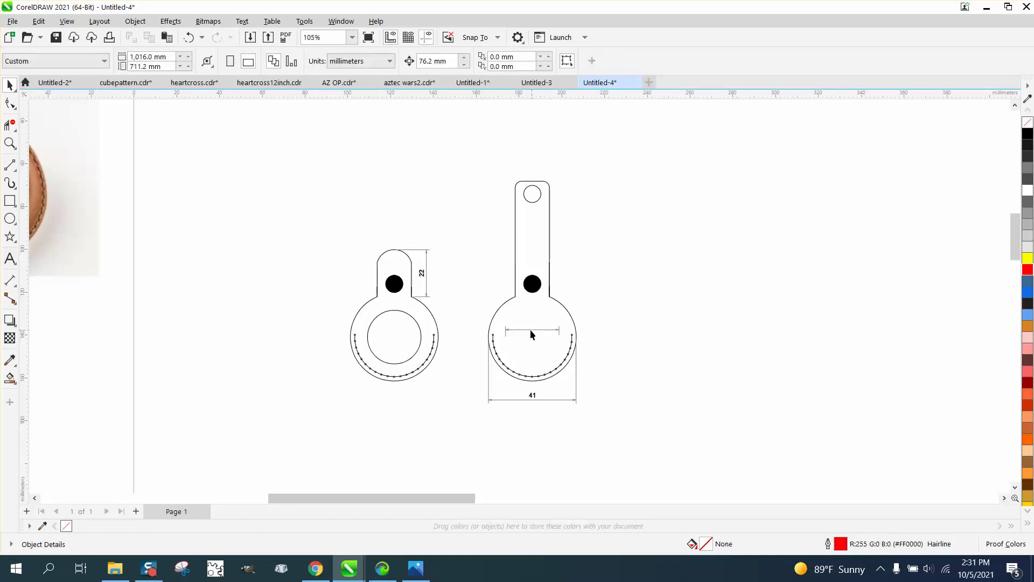
left_click(188, 37)
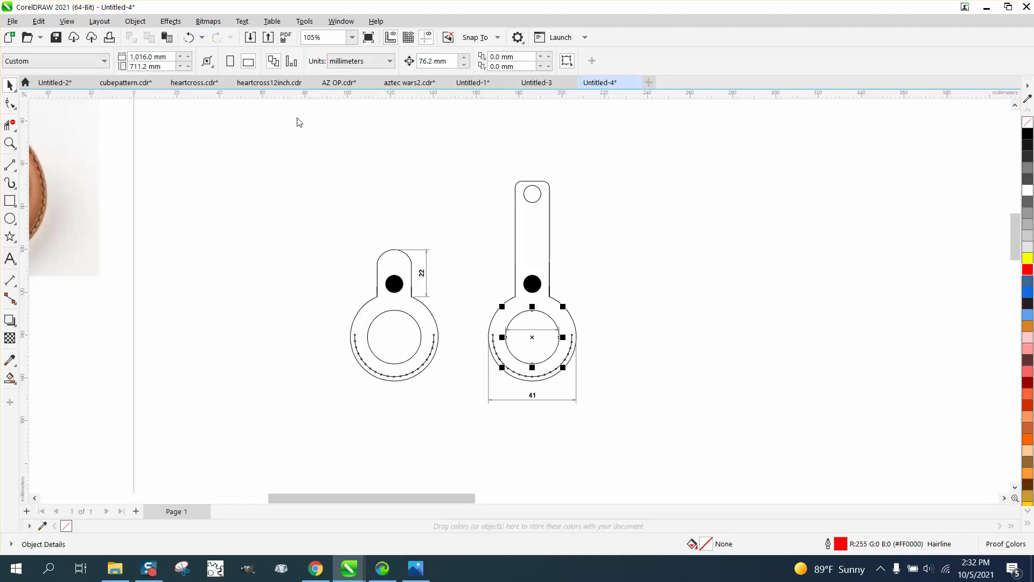
Step: Set the document units to inches and the nudge distance to 6 inches
left_click(648, 292)
left_click(358, 61)
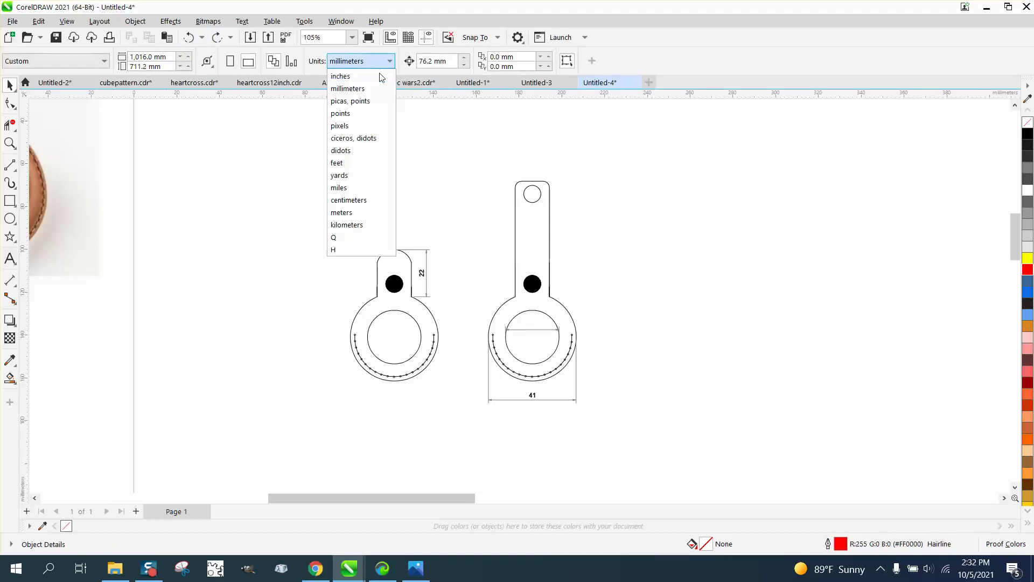
left_click(354, 77)
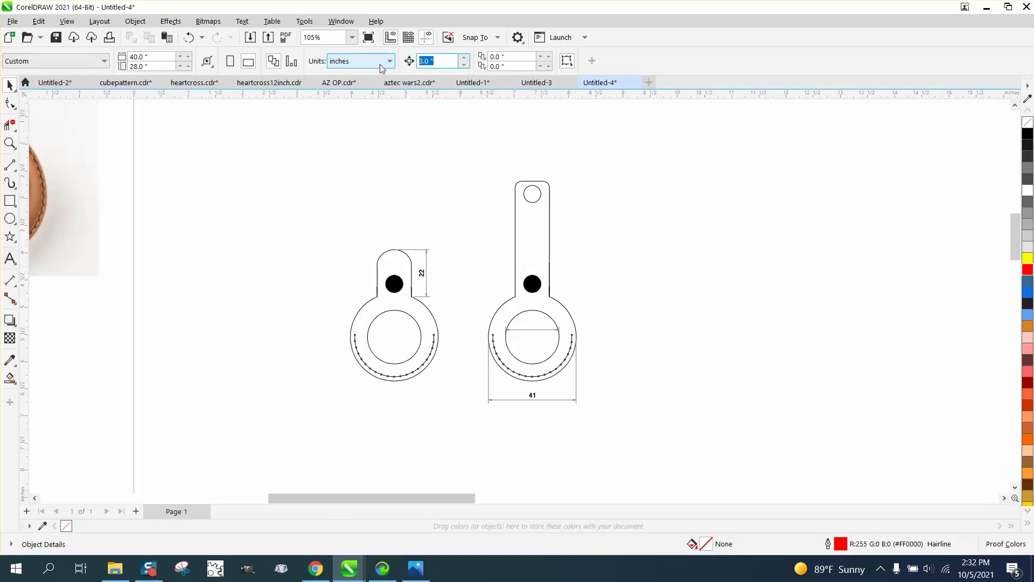
type("6")
Step: Nudge the inner circle and the outer ring of the long-strap piece 6 inches to the right
left_click(542, 314)
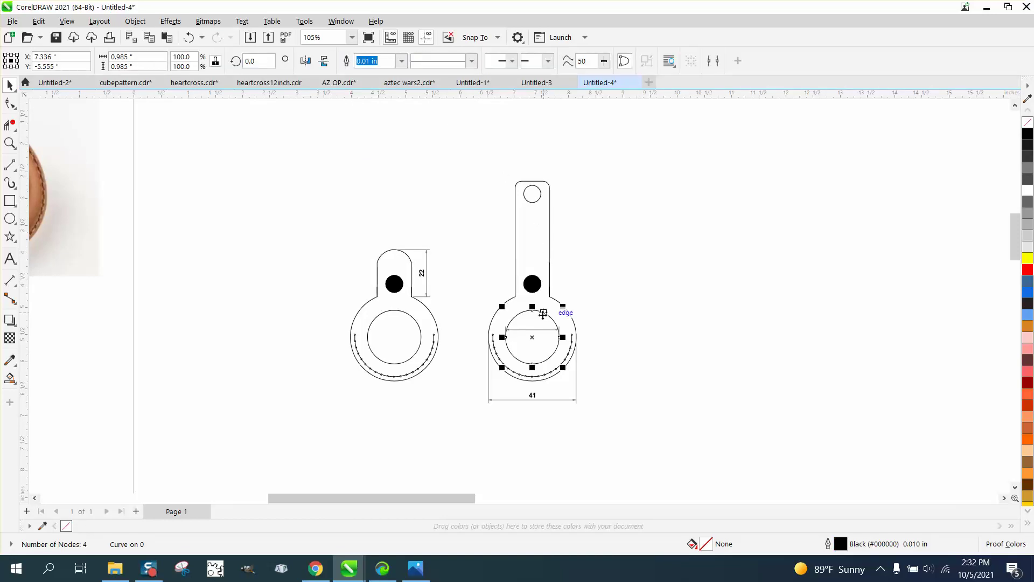
key("Right")
left_click(558, 301)
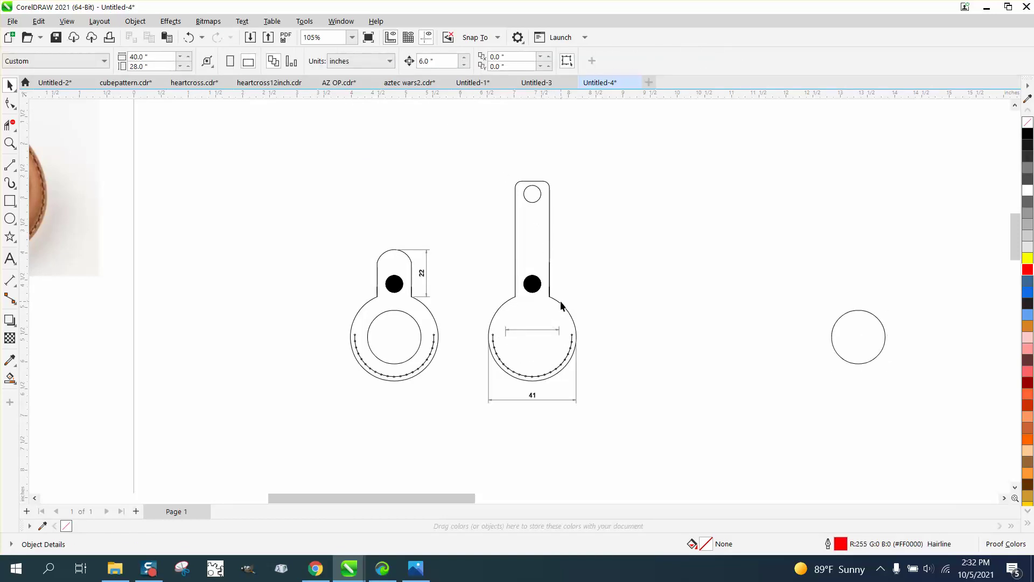
left_click(560, 301)
key("Right")
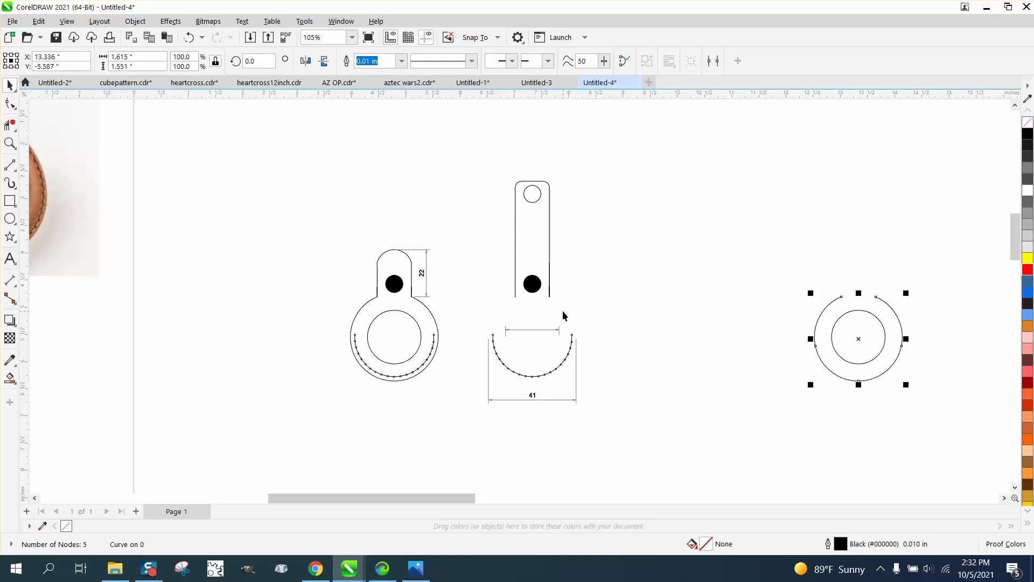
Step: Nudge both straight side lines of the long strap 6 inches to the right, joining them with the moved ring
left_click(550, 279)
key("Right")
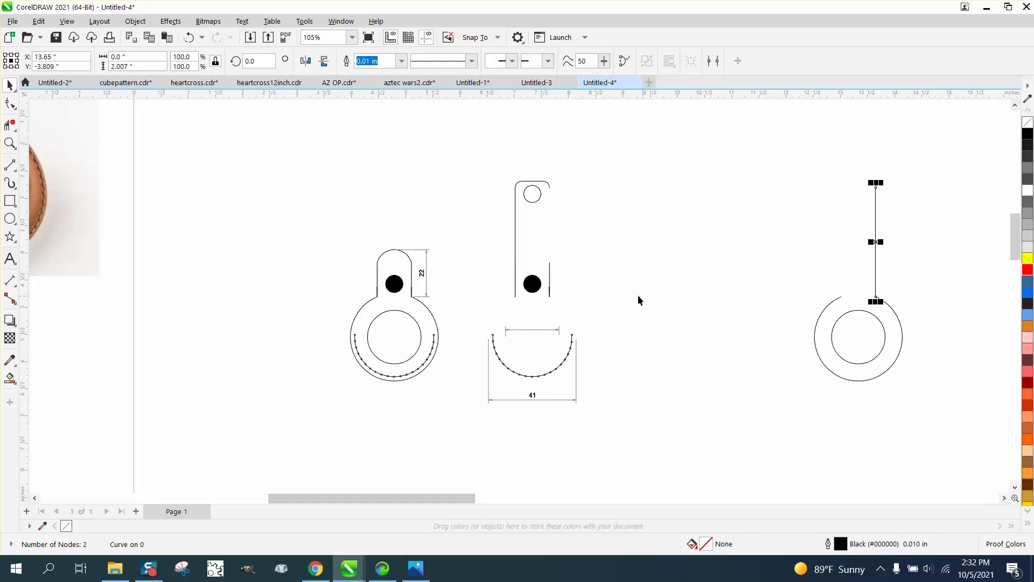
left_click(516, 242)
key("Right")
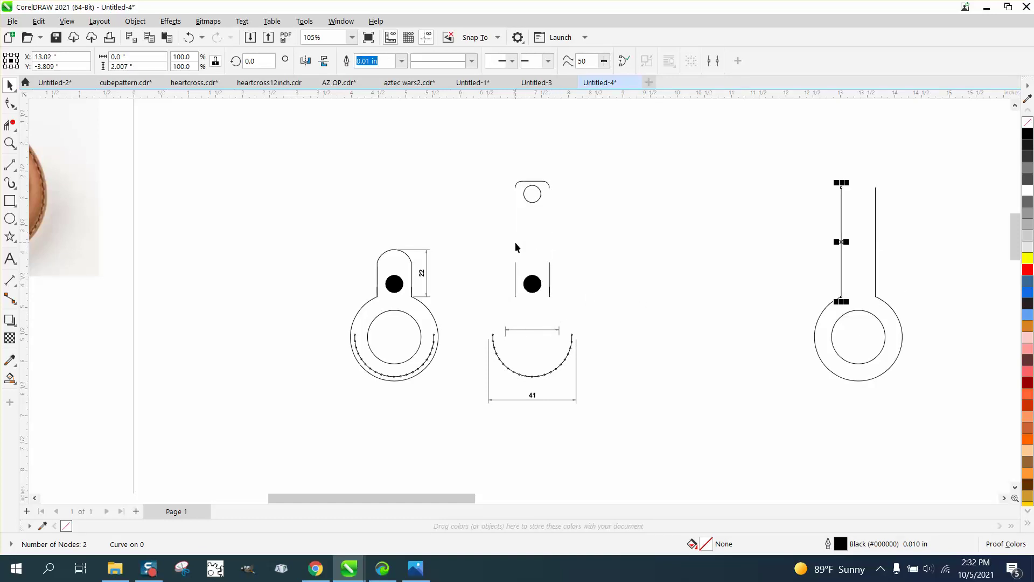
Step: Nudge the long strap's rounded end corners and top edge 6 inches to the right to close the moved strap outline
left_click(547, 185)
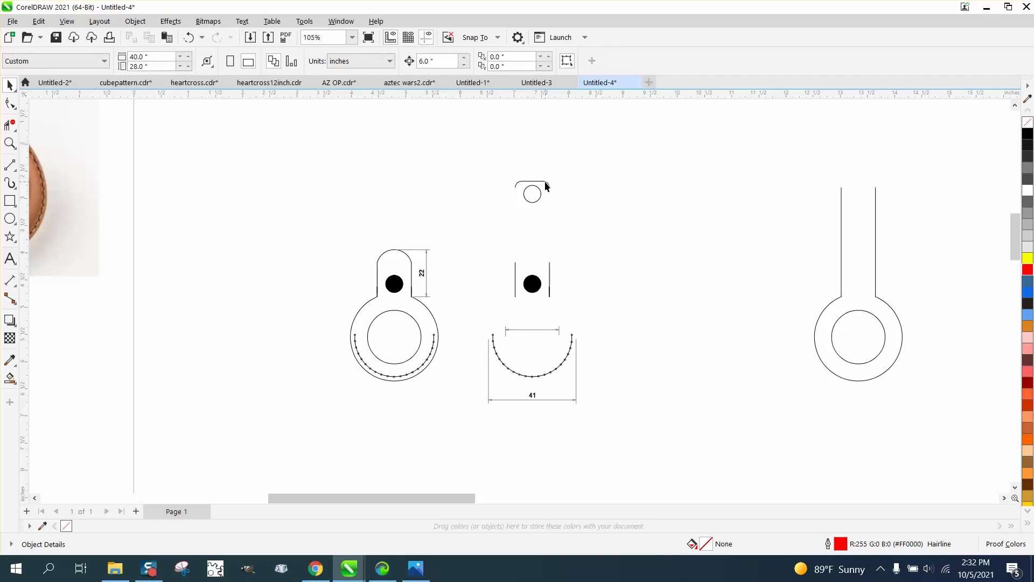
key("Right")
left_click(541, 182)
key("Right")
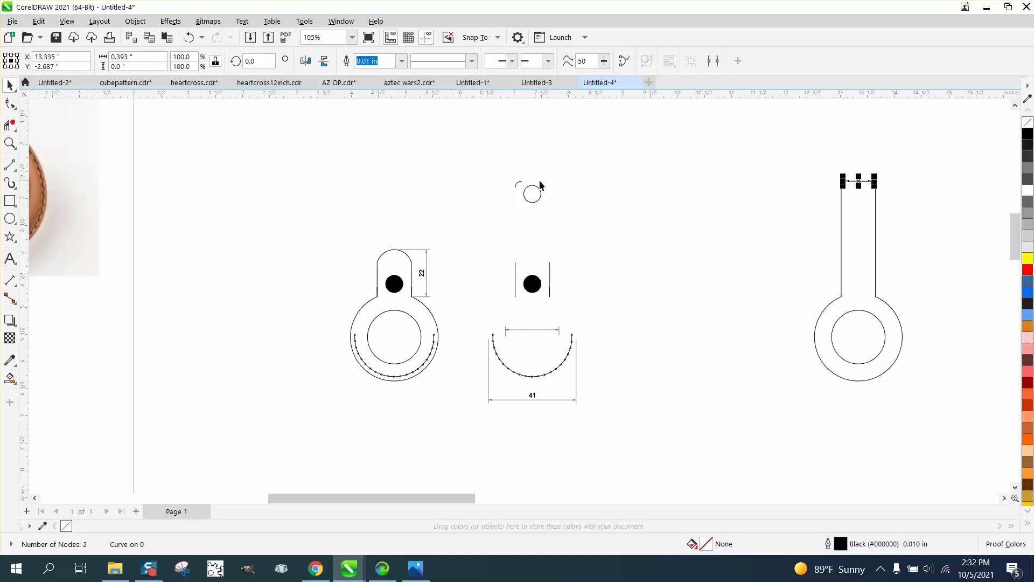
left_click(516, 184)
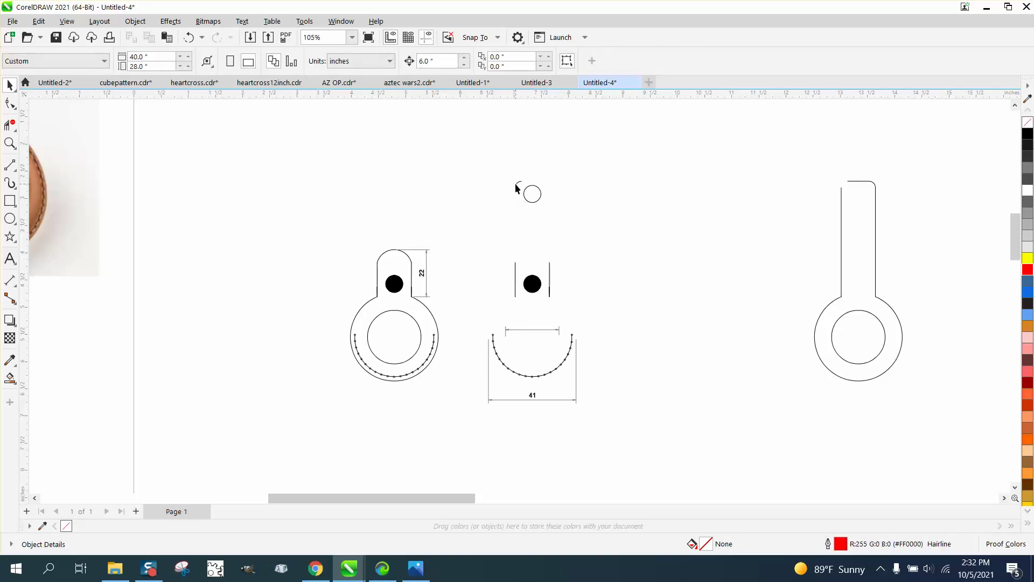
left_click(517, 185)
key("Right")
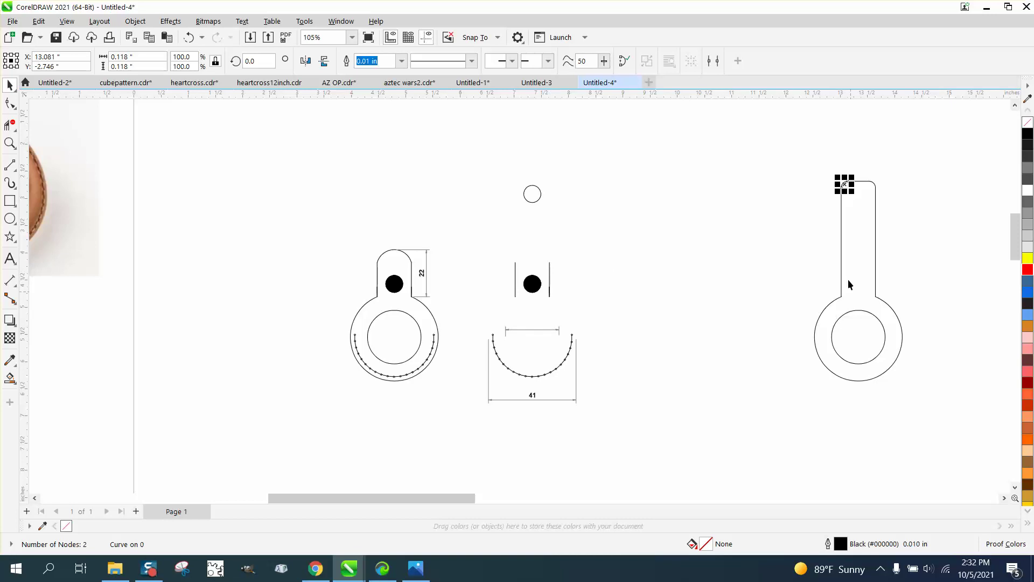
Step: Delete the two short leftover side lines beside the solid black hole of the original long-strap piece
left_click_drag(584, 256, 514, 303)
key("Delete")
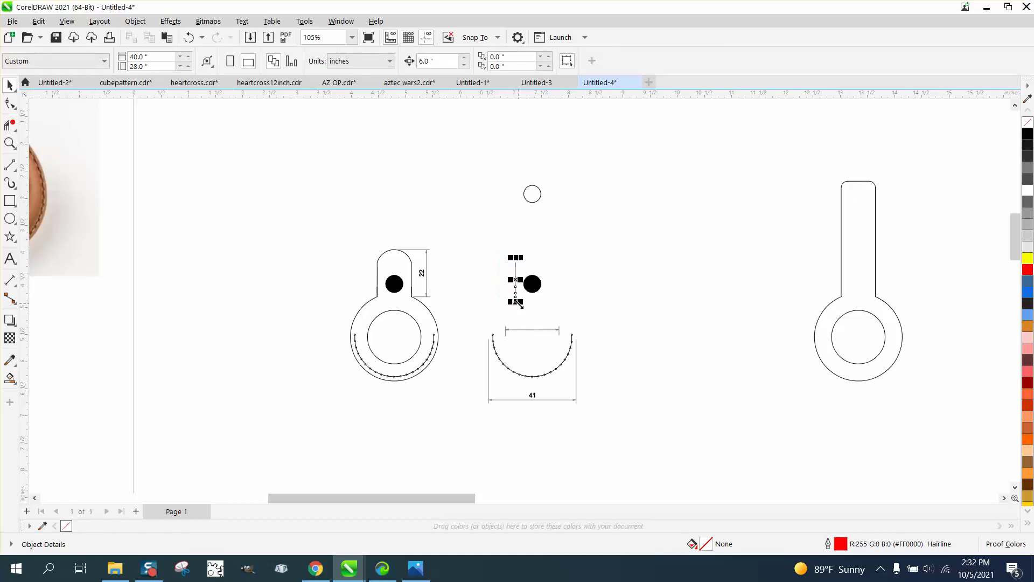
key("Delete")
Step: Remove the fill from the solid black hole in the original long-strap piece and inspect its inner hatching up close
left_click_drag(566, 293, 506, 258)
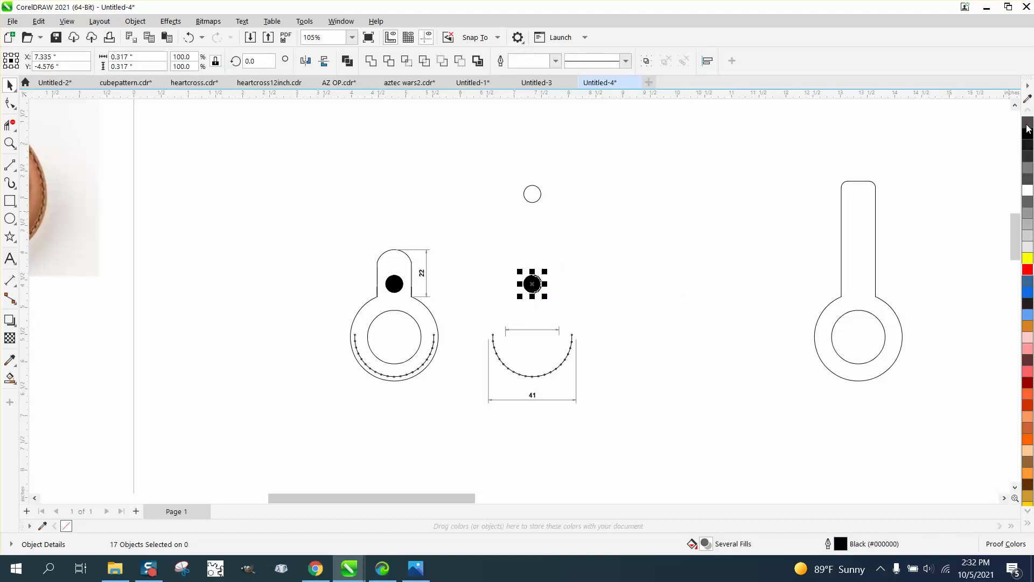
left_click(10, 142)
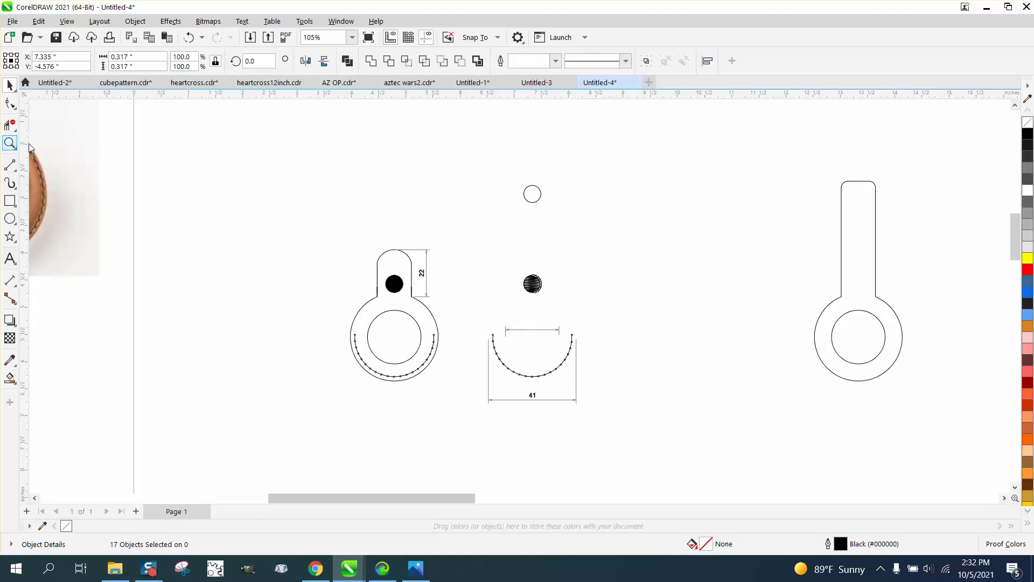
left_click_drag(525, 268, 572, 315)
scroll(574, 315, "down", 2)
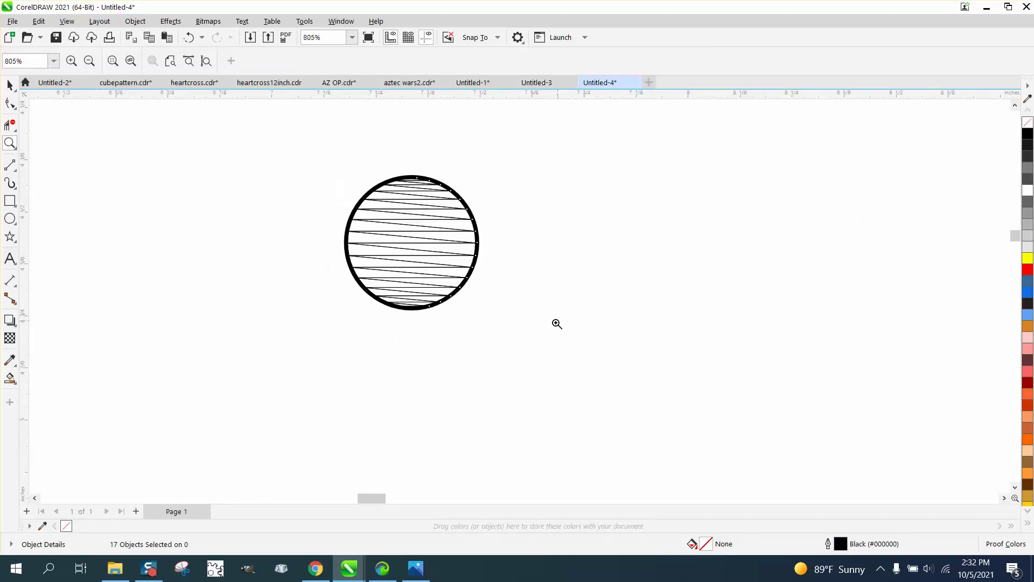
left_click(10, 85)
scroll(467, 297, "down", 2)
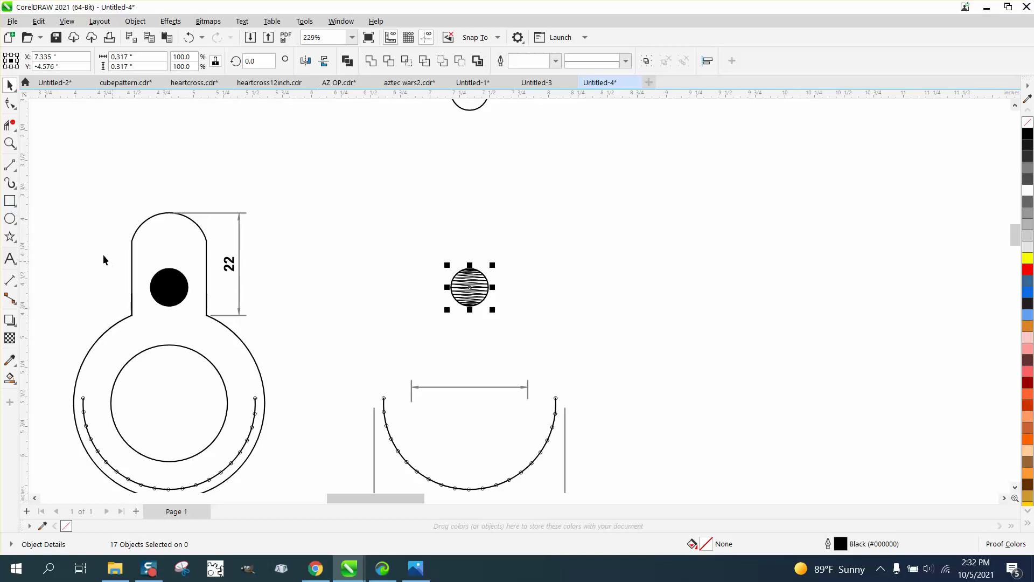
Step: Draw a rectangle about 0.8 by 0.67 inches around the hatched hole and Smart Fill the area between them in yellow
left_click(10, 201)
left_click_drag(429, 249, 525, 327)
left_click(10, 377)
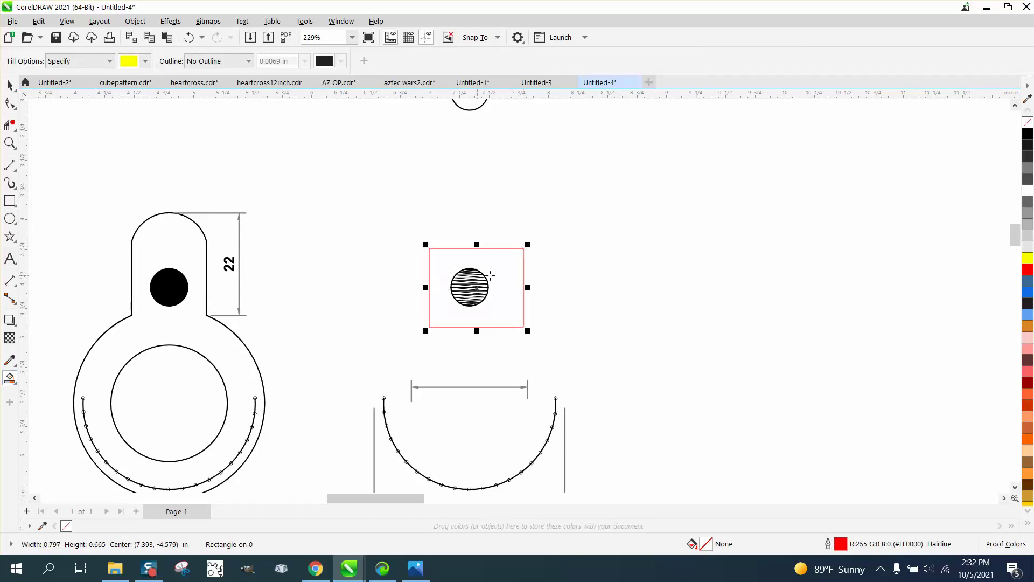
left_click(465, 263)
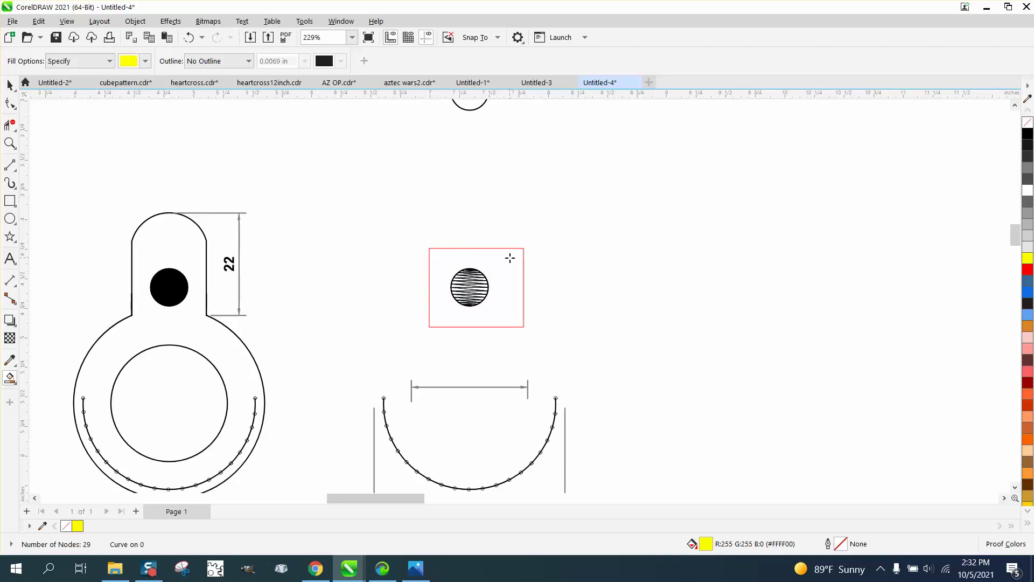
Step: Nudge the yellow filled shape 6 inches right onto the strap, remove its fill and outline it in black
scroll(495, 248, "down", 2)
left_click(1027, 123)
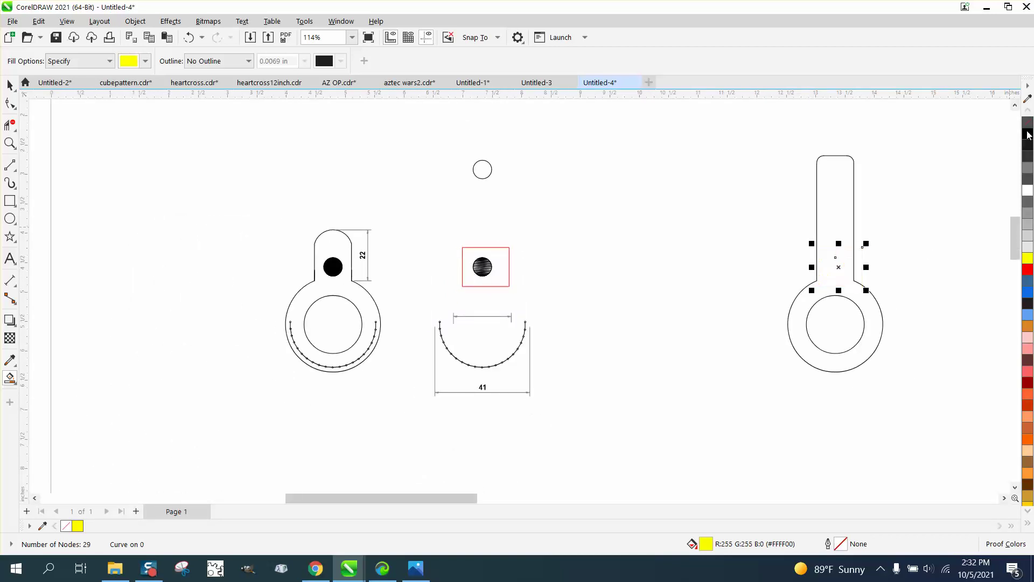
right_click(1028, 134)
Step: Break the outlined shape on the strap apart and delete its outer rectangle, leaving only the hole circle
left_click(135, 21)
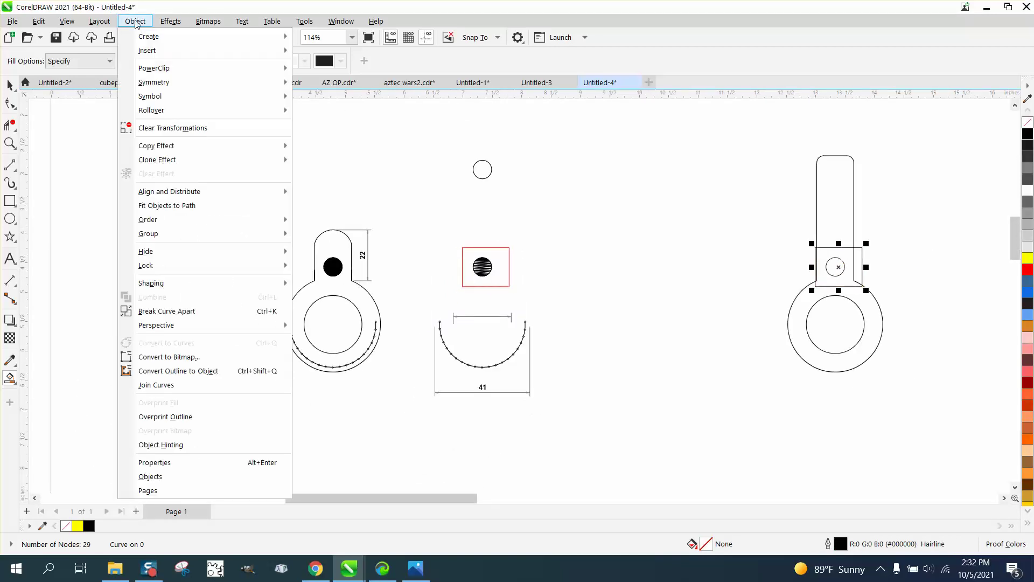
left_click(158, 311)
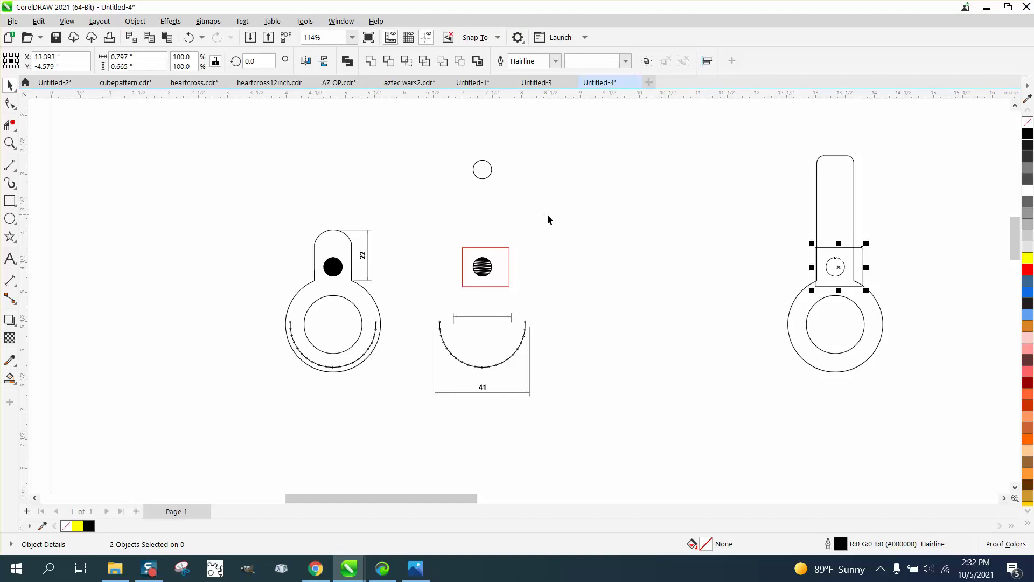
left_click(807, 253)
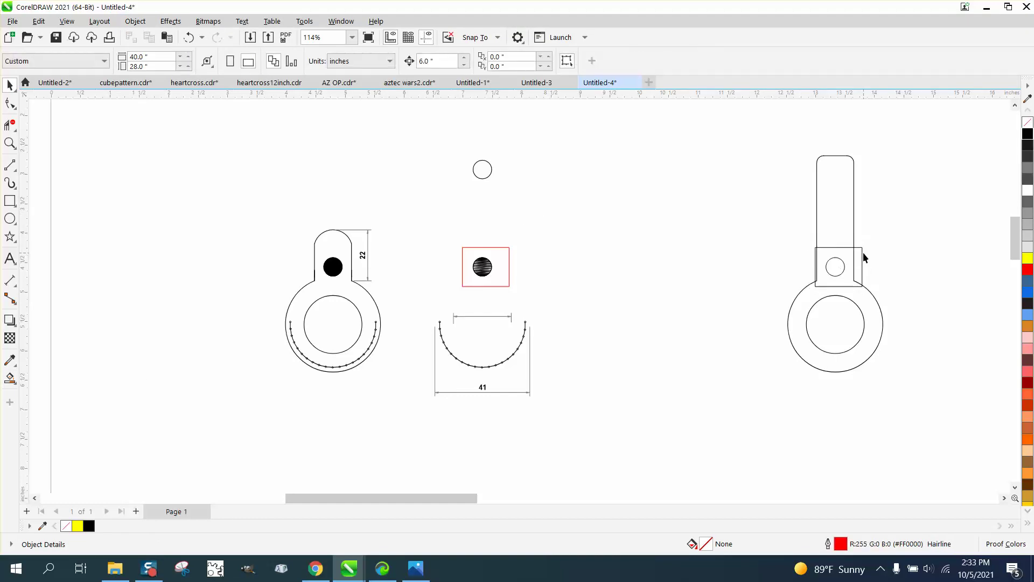
key("XF86Calculator")
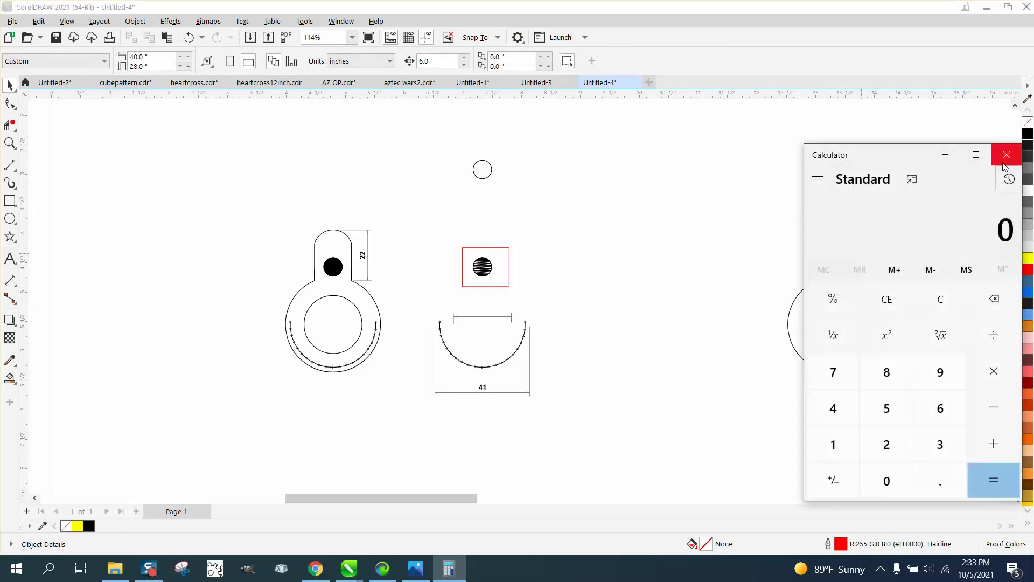
left_click(1006, 154)
left_click(861, 262)
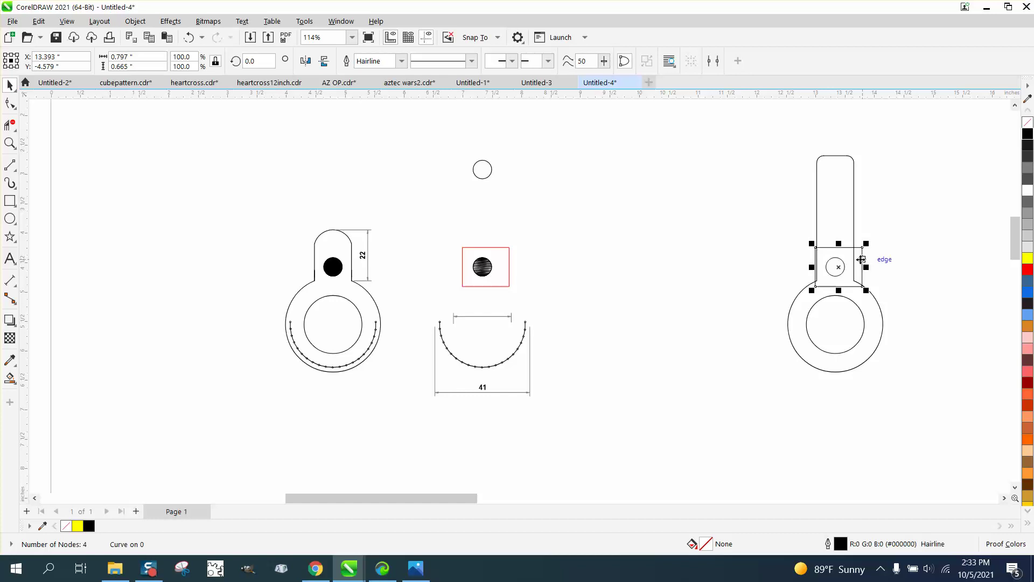
key("Delete")
Step: Outline the lower strap hole in red, and nudge the upper hole 6 inches right with a red Hairline outline
left_click(834, 268)
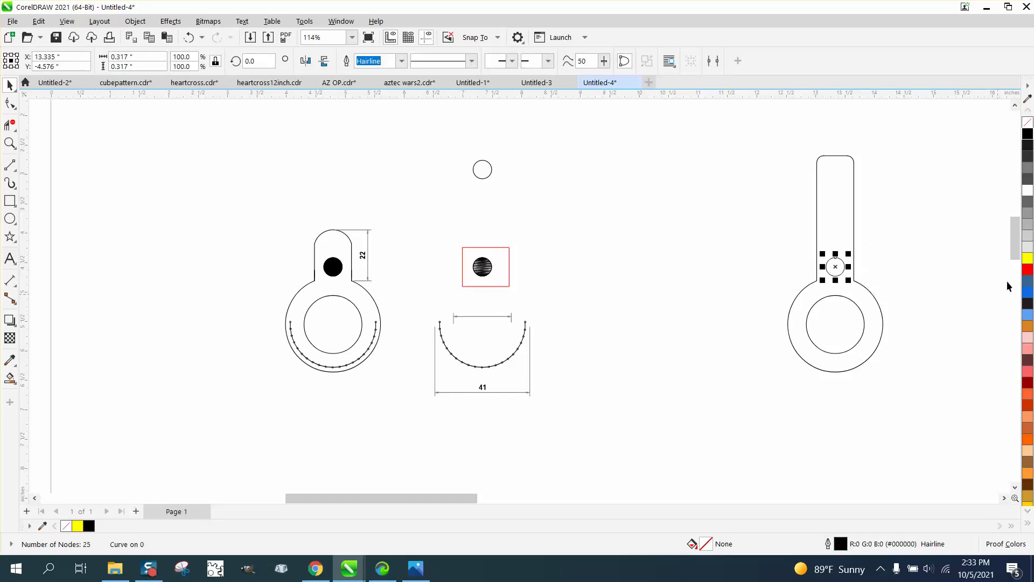
right_click(1029, 270)
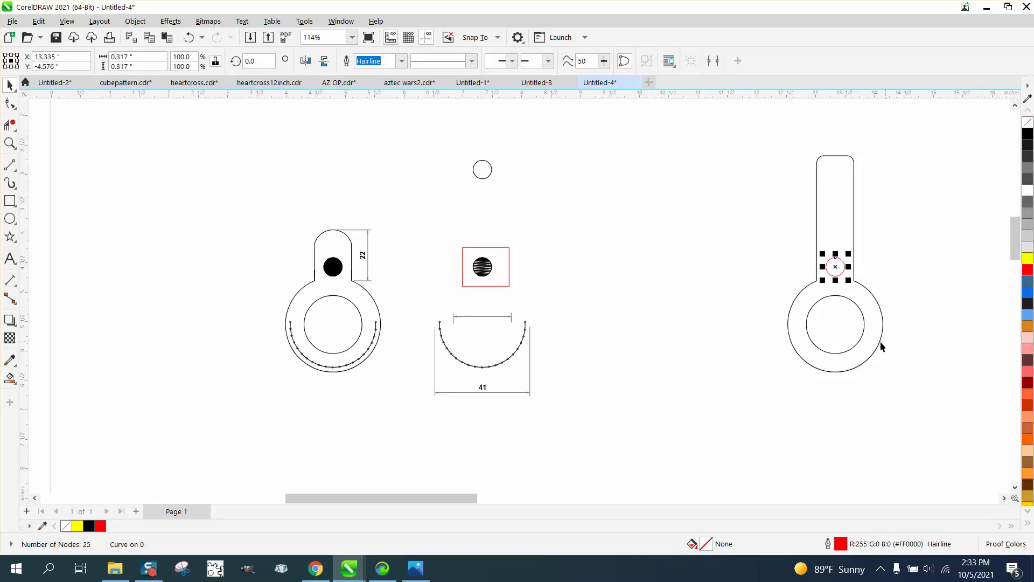
left_click_drag(432, 137, 525, 210)
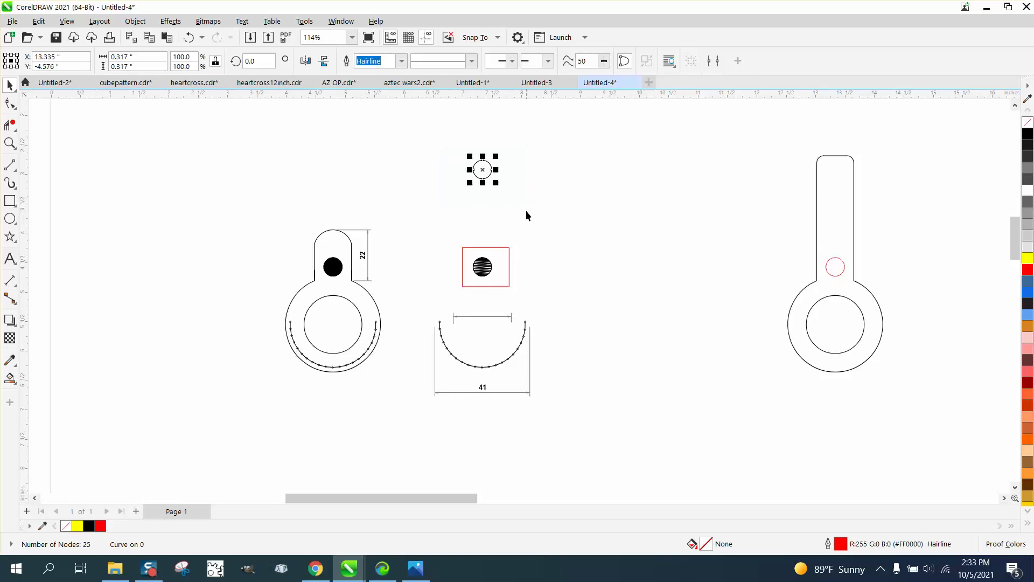
key("ctrl+r")
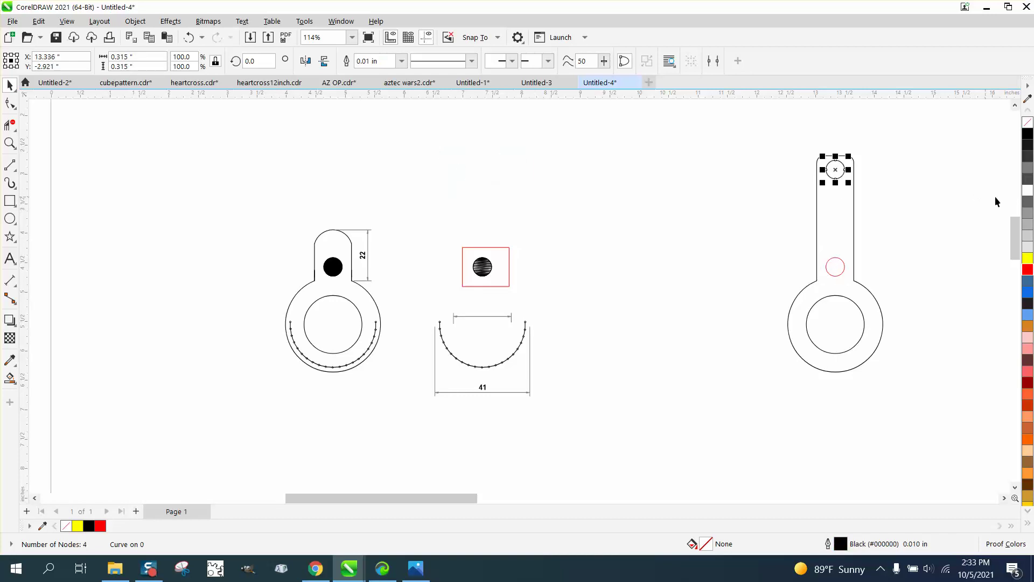
right_click(1028, 272)
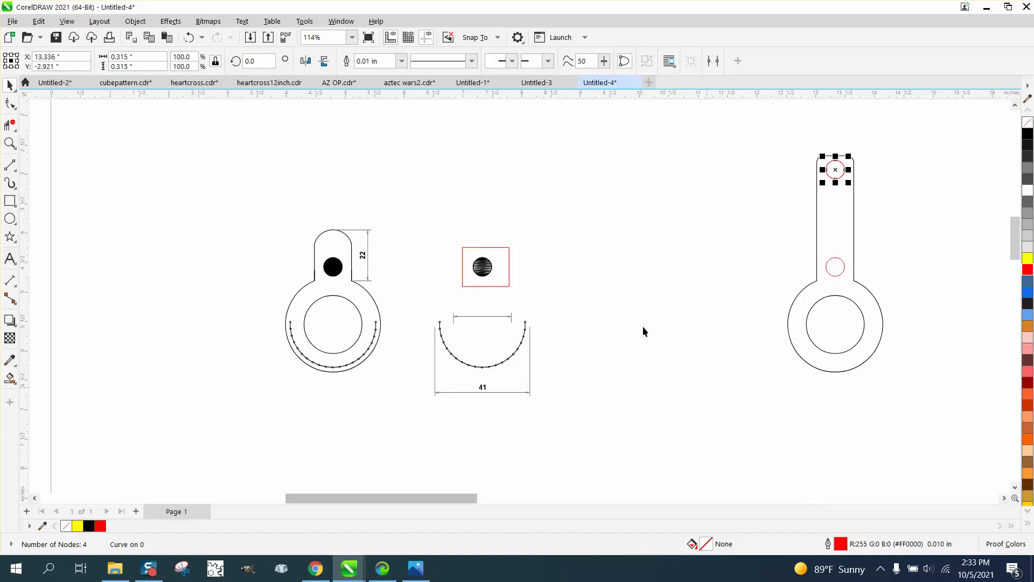
left_click(402, 60)
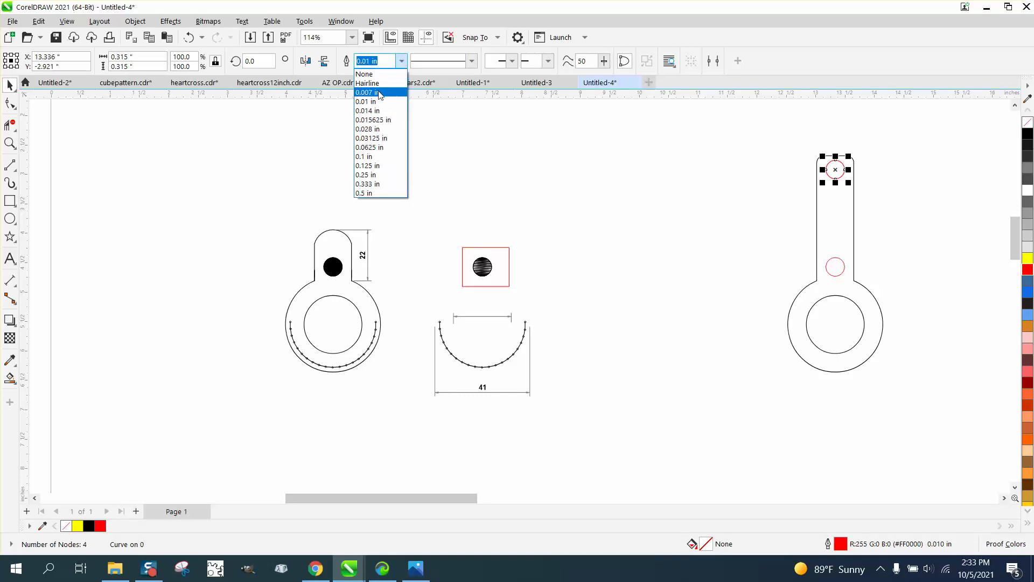
left_click(378, 86)
left_click(589, 193)
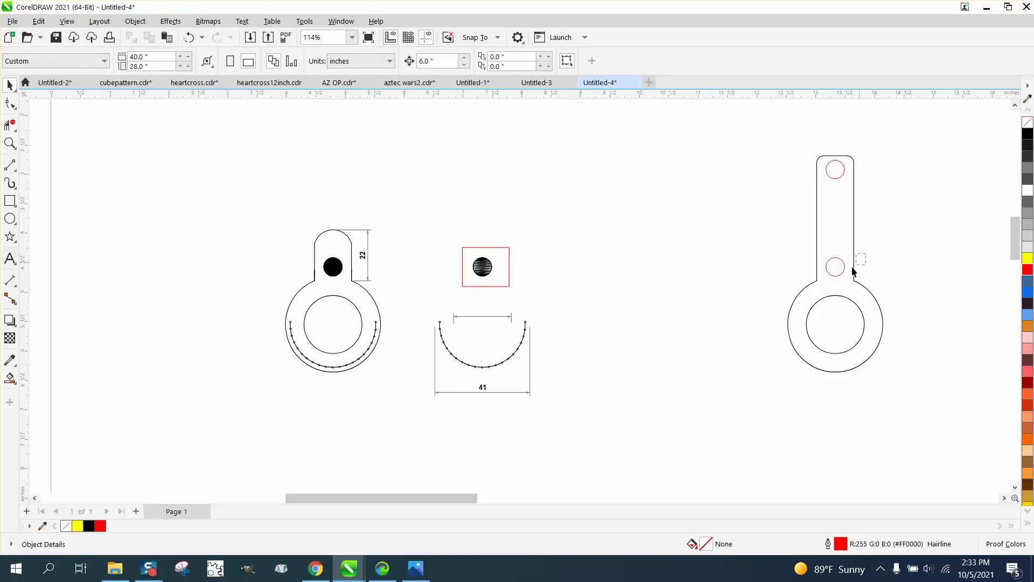
left_click_drag(852, 269, 791, 279)
key("Delete")
left_click_drag(879, 156, 804, 179)
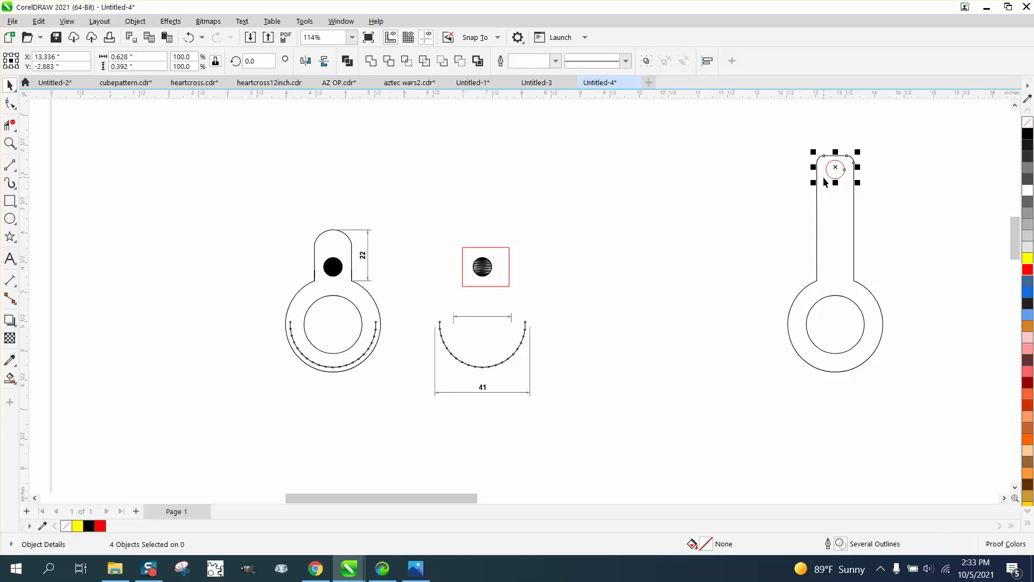
key("Delete")
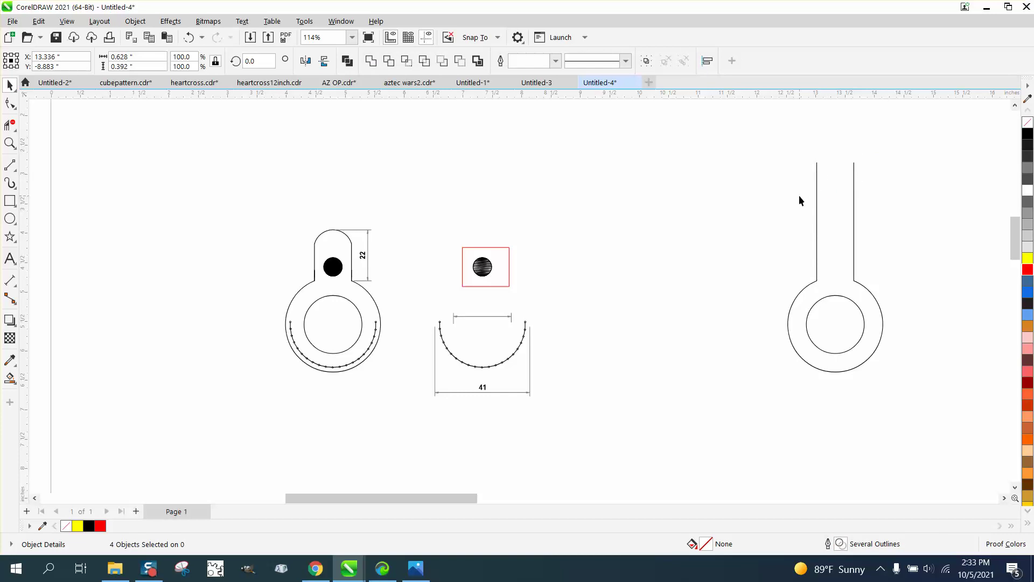
key("ctrl+z")
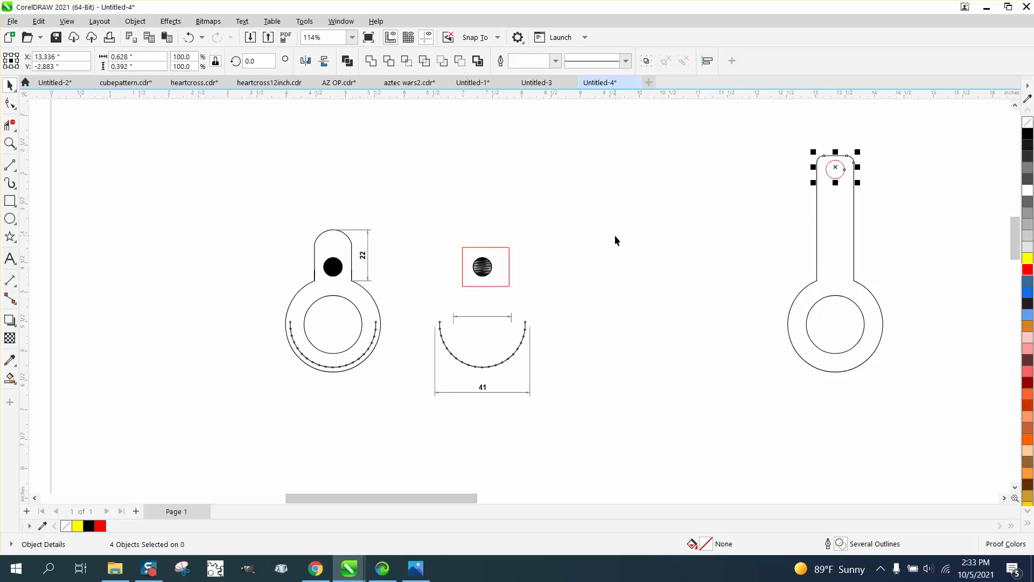
scroll(617, 237, "down", 2)
scroll(784, 496, "down", 1)
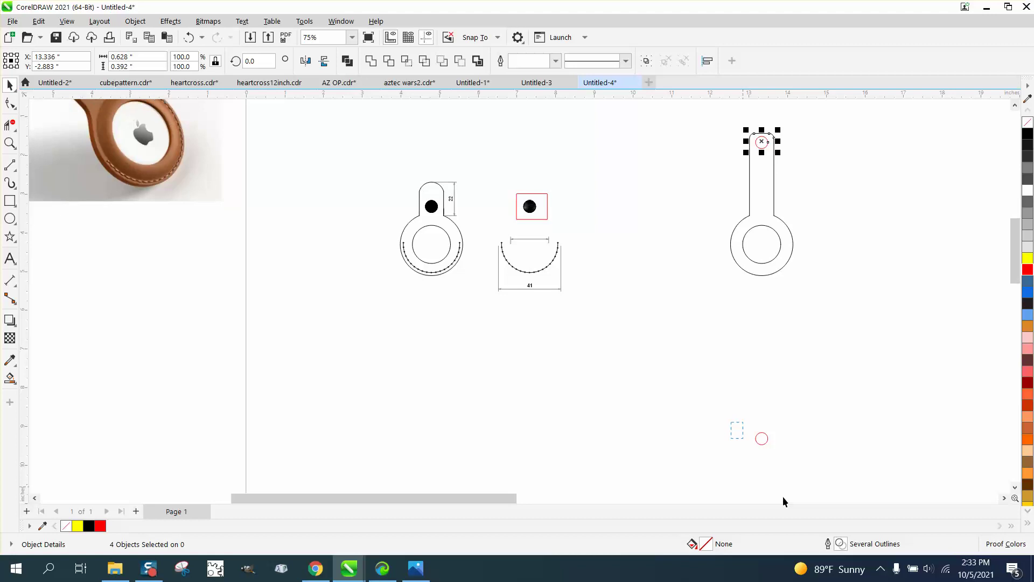
key("ctrl+z")
key("ctrl+z")
left_click_drag(717, 120, 802, 211)
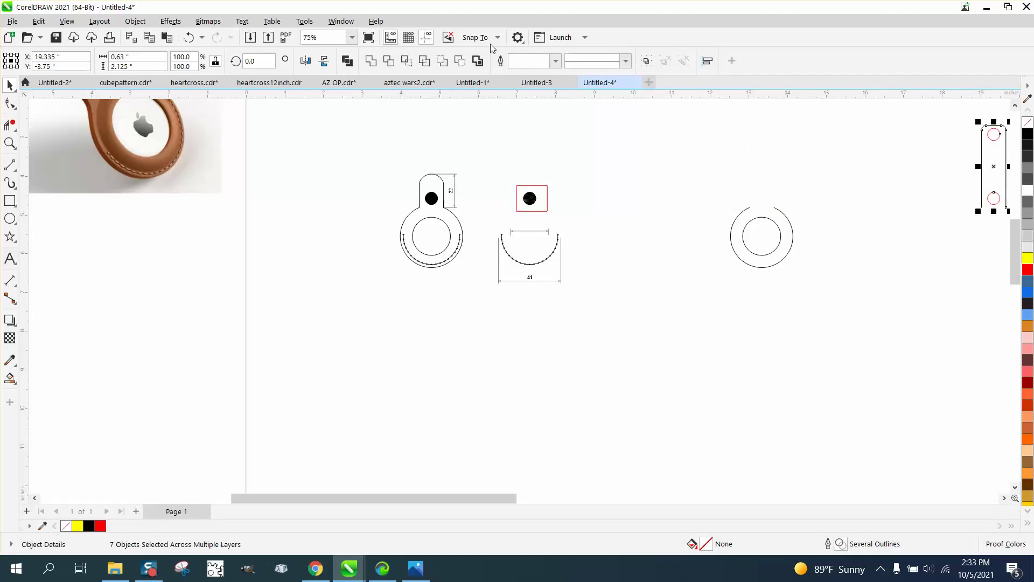
left_click(190, 39)
left_click(808, 214)
Step: Nudge the lower and upper red strap holes 6 inches to the right, out of the long-strap outline
left_click(761, 199)
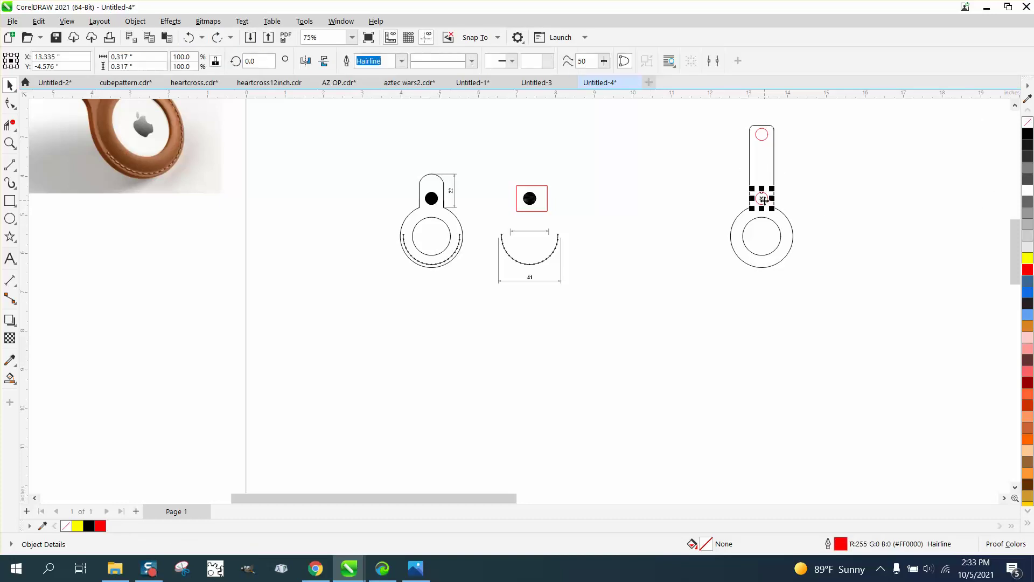
left_click_drag(761, 199, 765, 159)
left_click(765, 139)
key("ctrl+r")
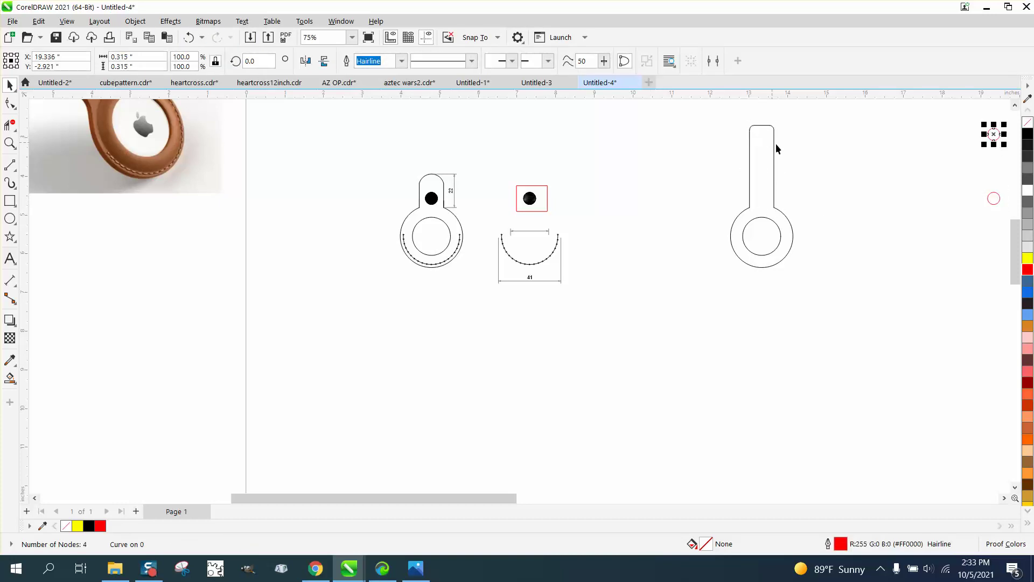
Step: Nudge the large inner circle 6 inches right, out of the long-strap outline, and give it a red Hairline outline
left_click(770, 218)
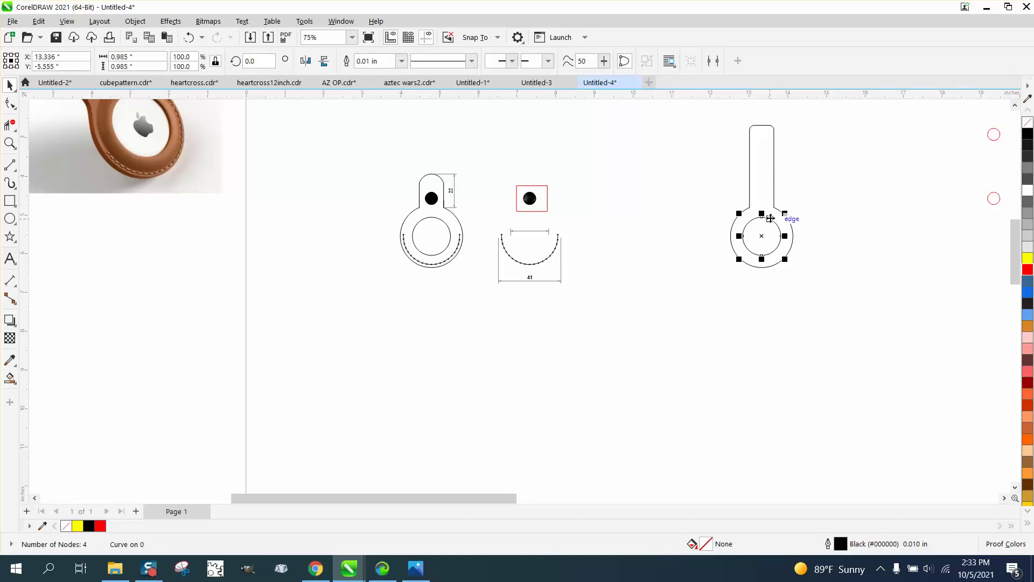
key("ctrl+r")
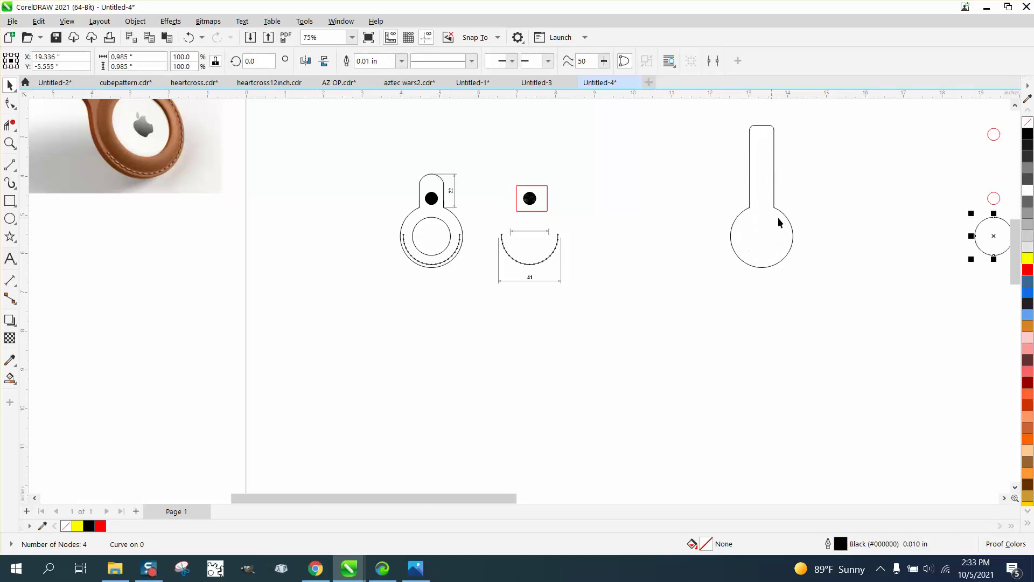
right_click(1028, 269)
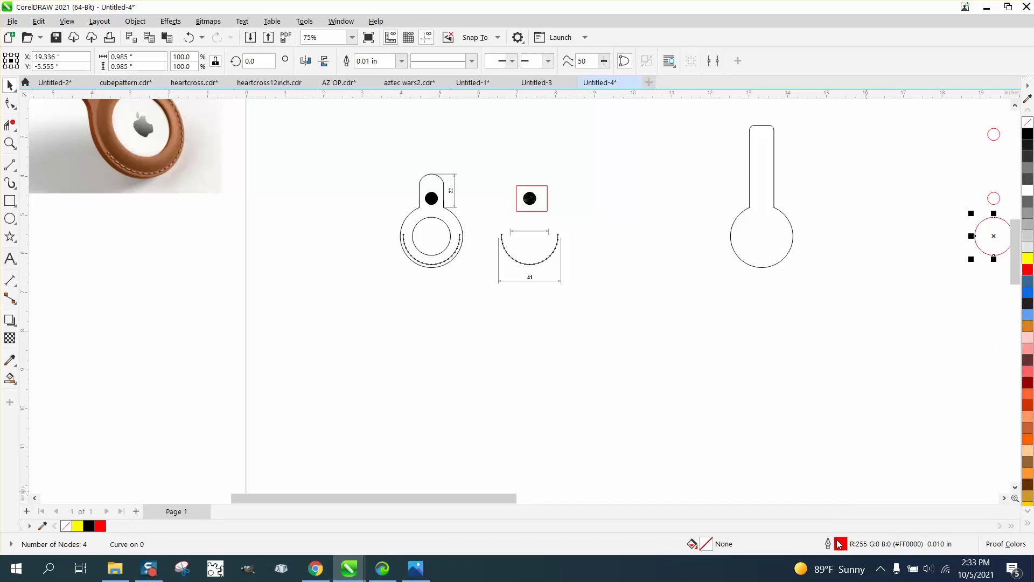
left_click(401, 61)
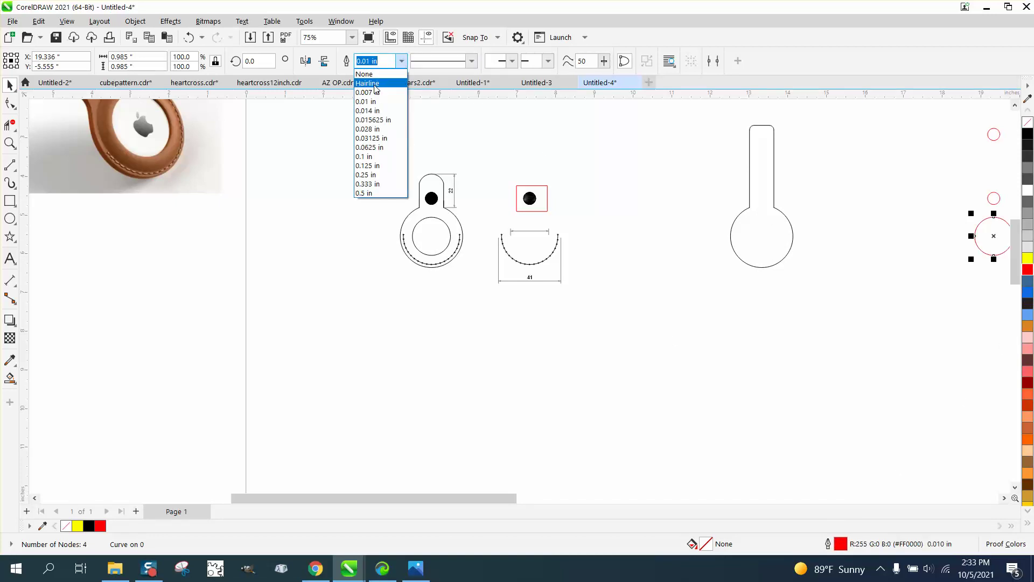
left_click(379, 81)
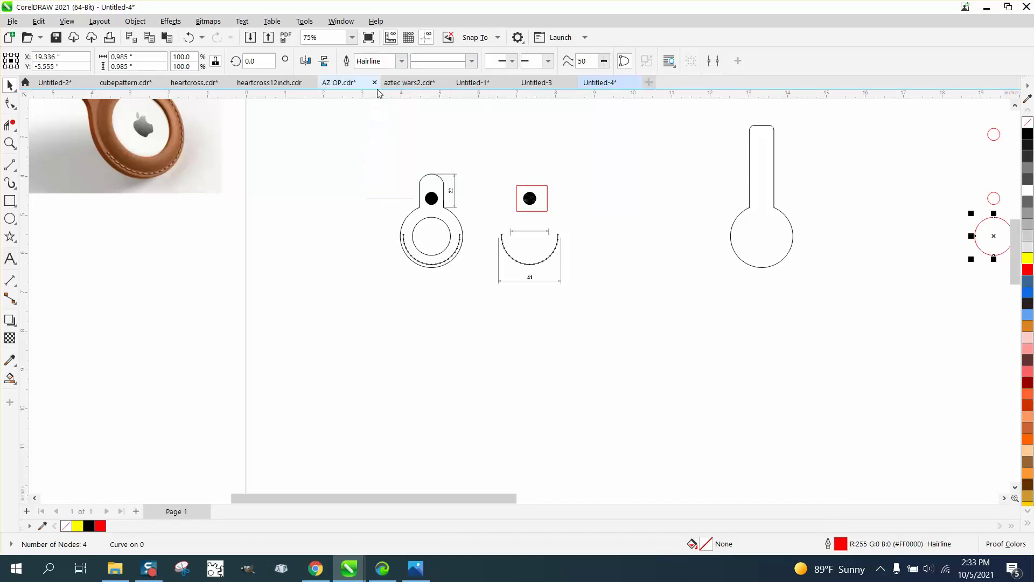
Step: Give all segments of the long-strap shape, the strap and its outer circle, a red Hairline outline
left_click(788, 225)
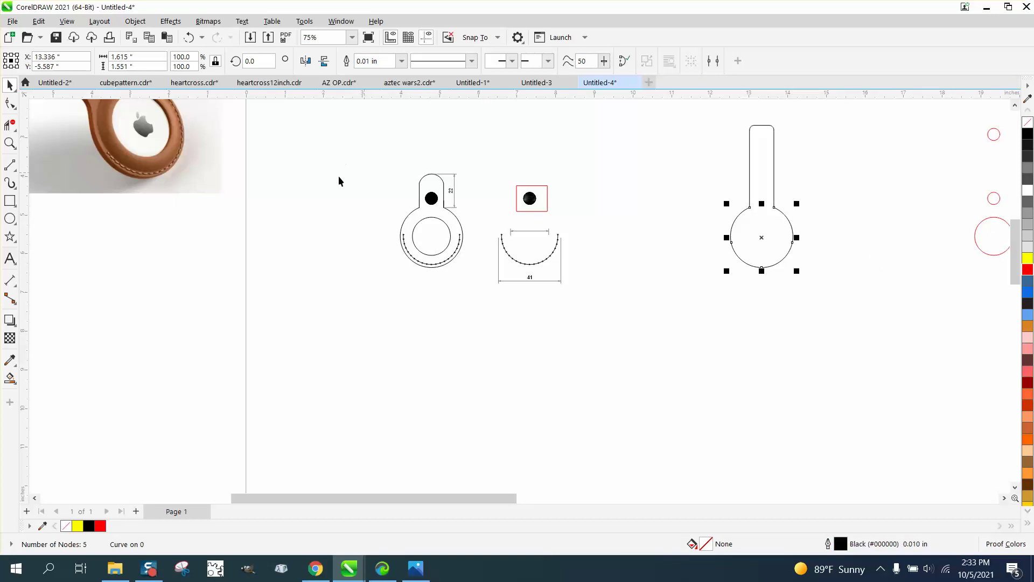
left_click(10, 143)
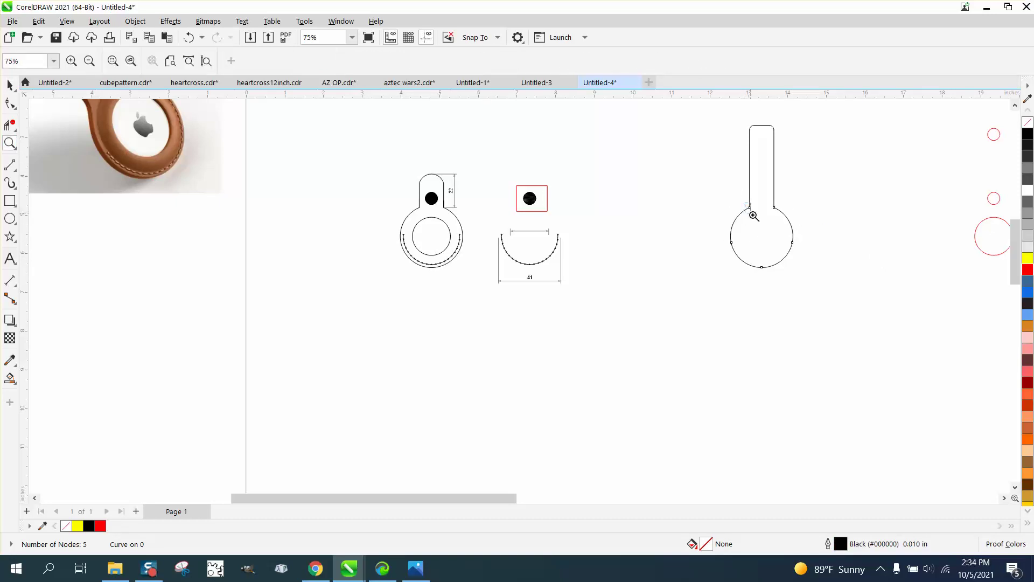
left_click_drag(747, 204, 754, 215)
left_click(496, 210)
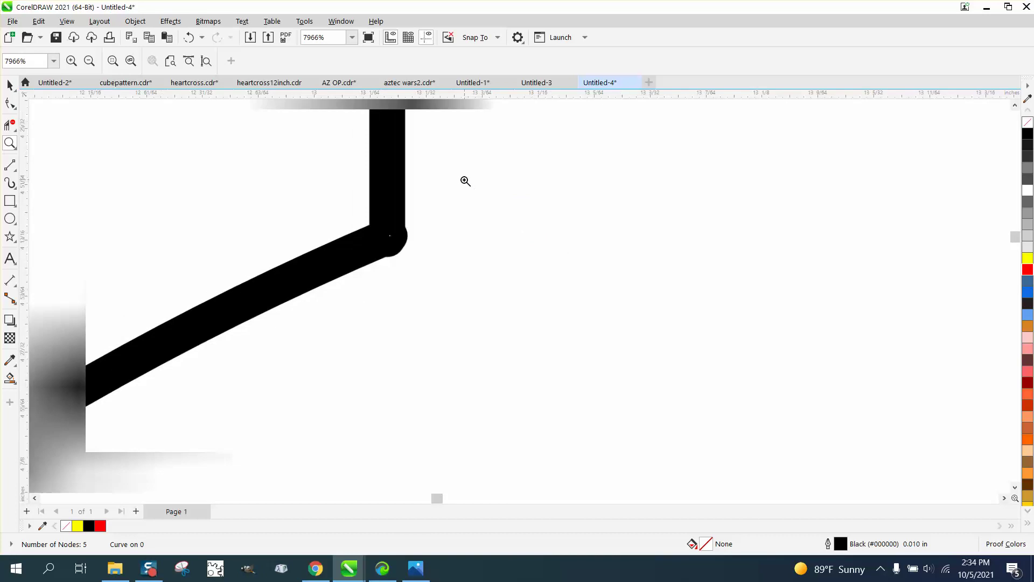
scroll(465, 181, "down", 10)
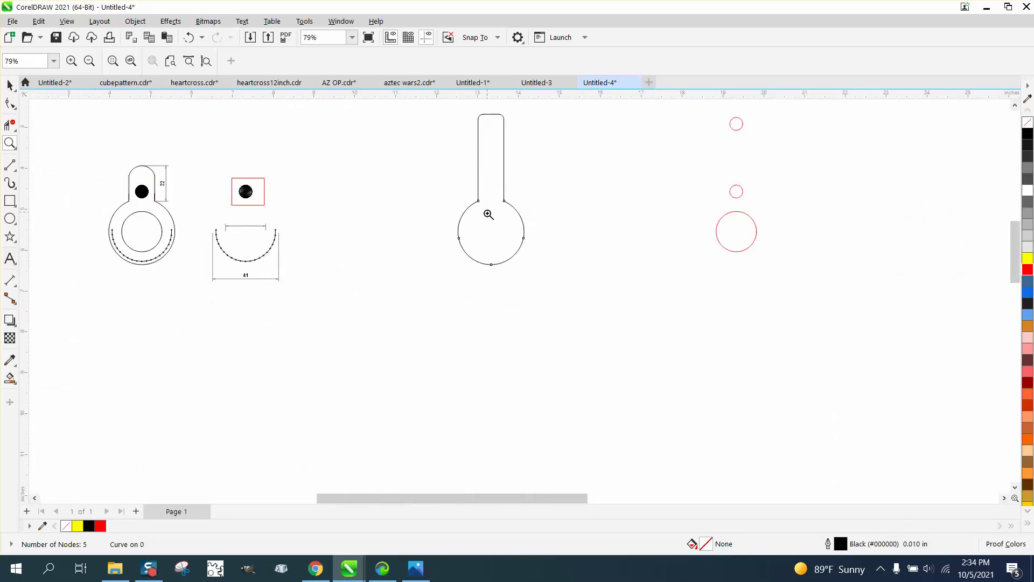
scroll(488, 214, "down", 1)
left_click(10, 85)
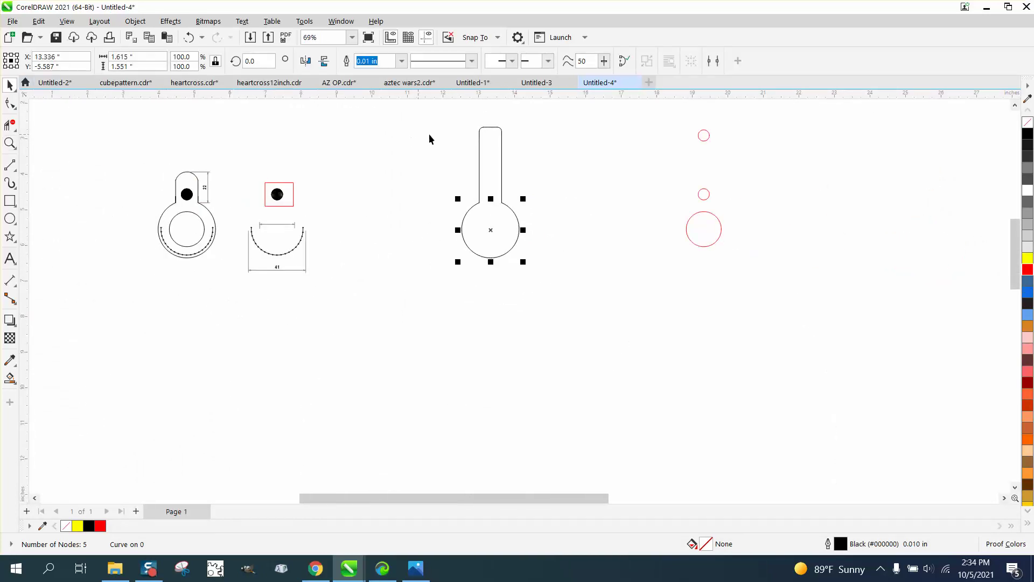
left_click_drag(437, 113, 506, 222)
left_click_drag(579, 281, 578, 281)
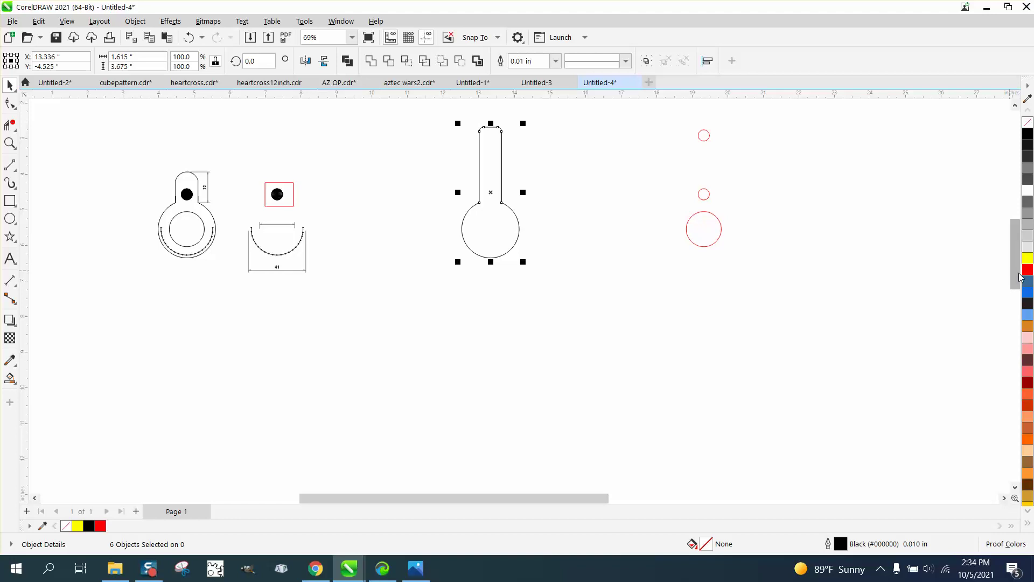
right_click(1028, 271)
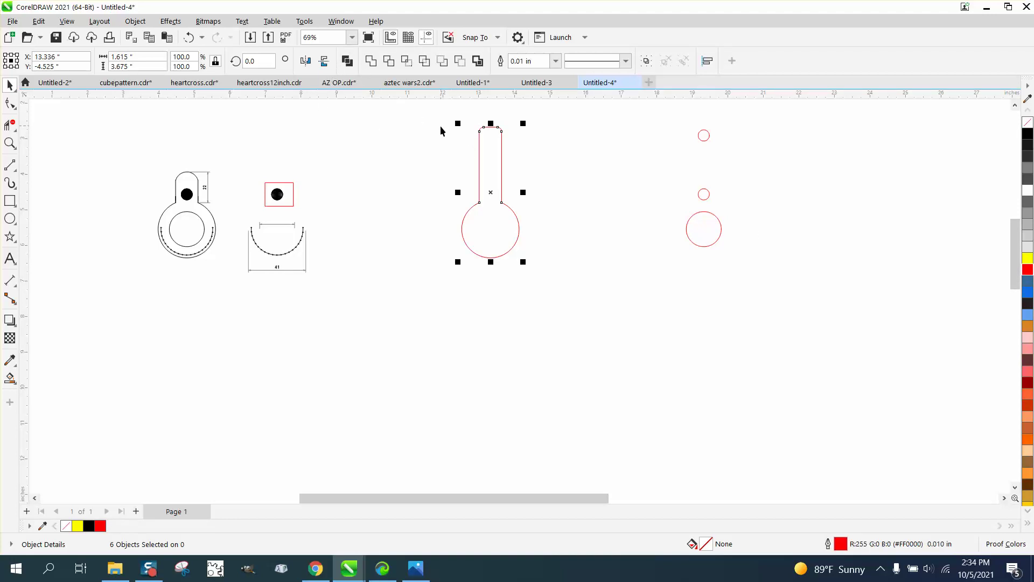
left_click(555, 61)
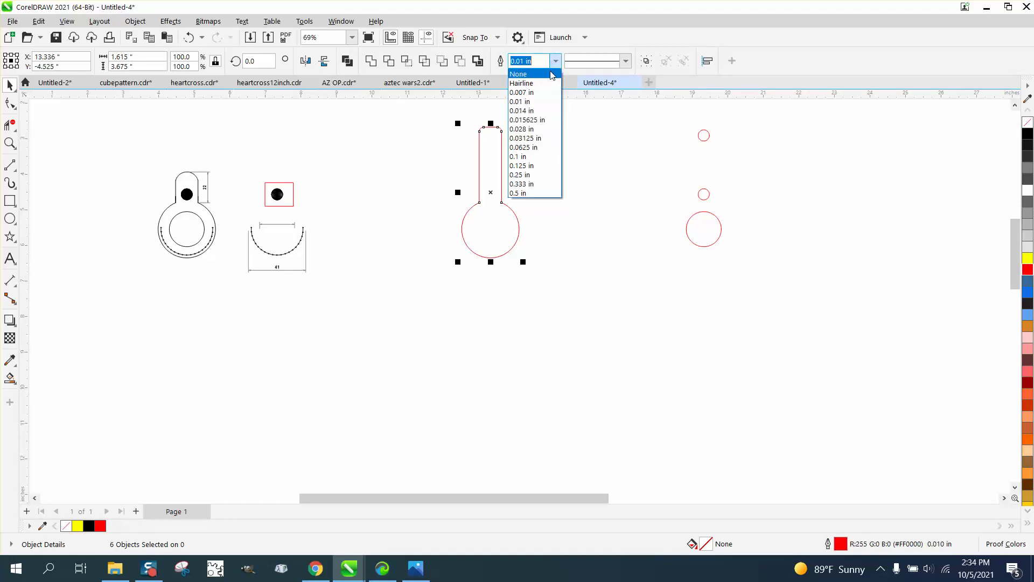
left_click(538, 84)
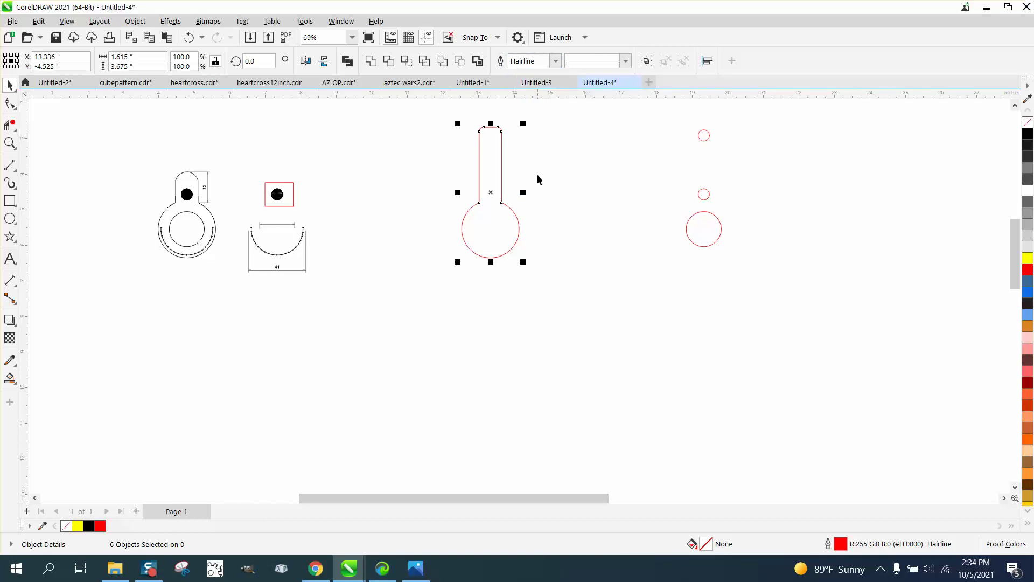
Step: Test the long-strap outline for gaps with a yellow smart fill inside a temporary surrounding rectangle, then remove both
left_click(10, 200)
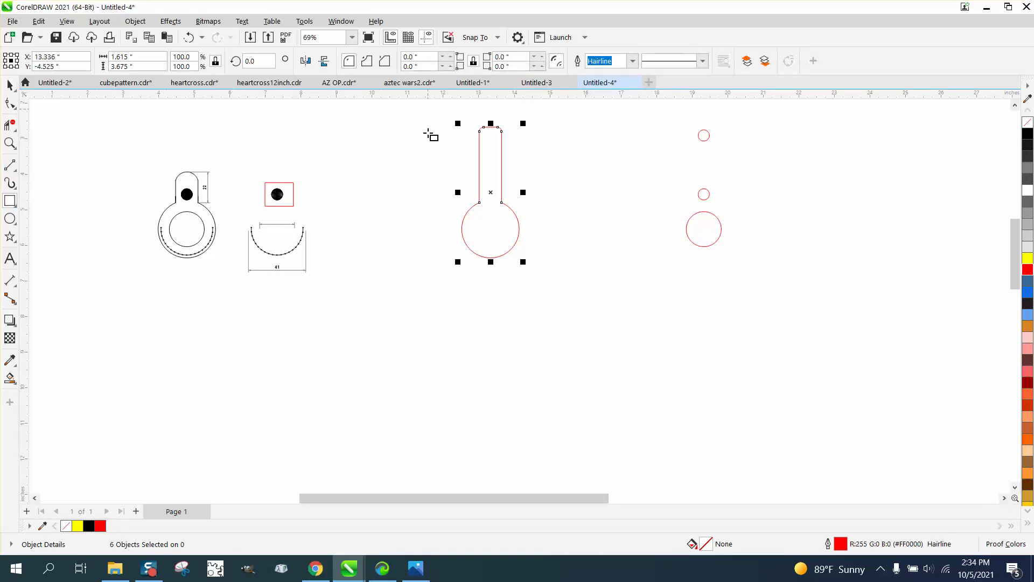
left_click_drag(428, 115, 554, 281)
left_click(10, 378)
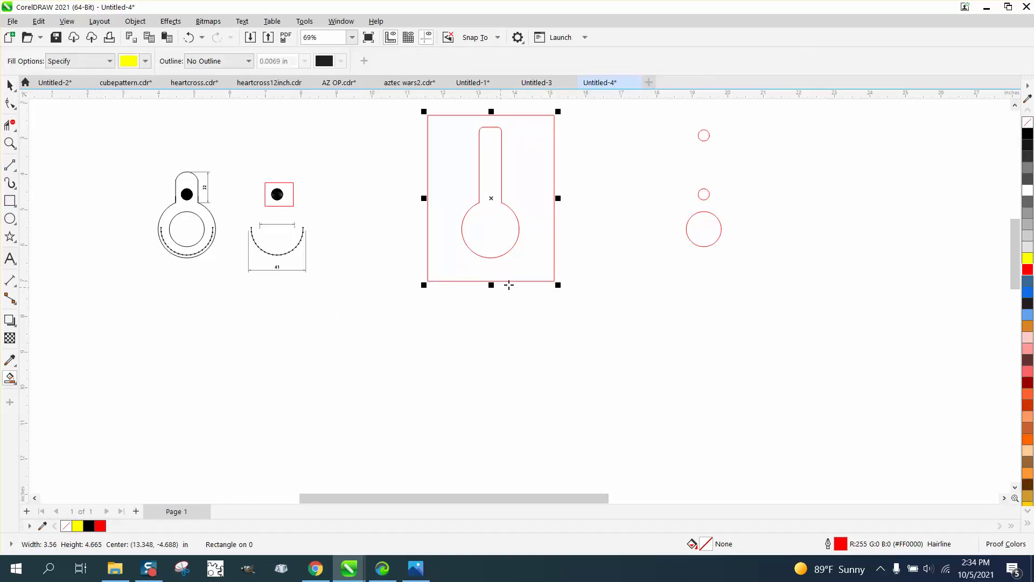
left_click(449, 269)
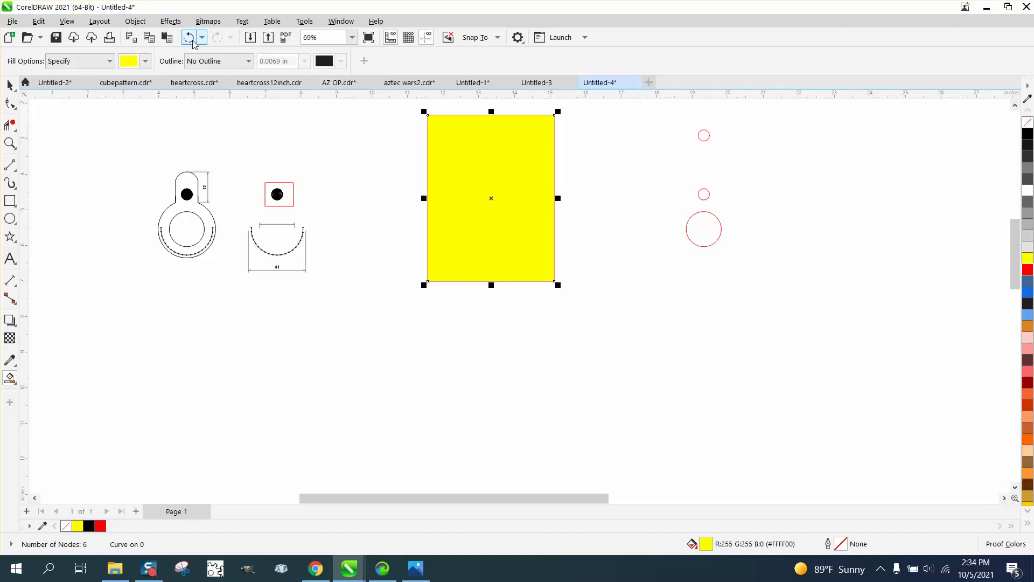
left_click(189, 37)
left_click(9, 85)
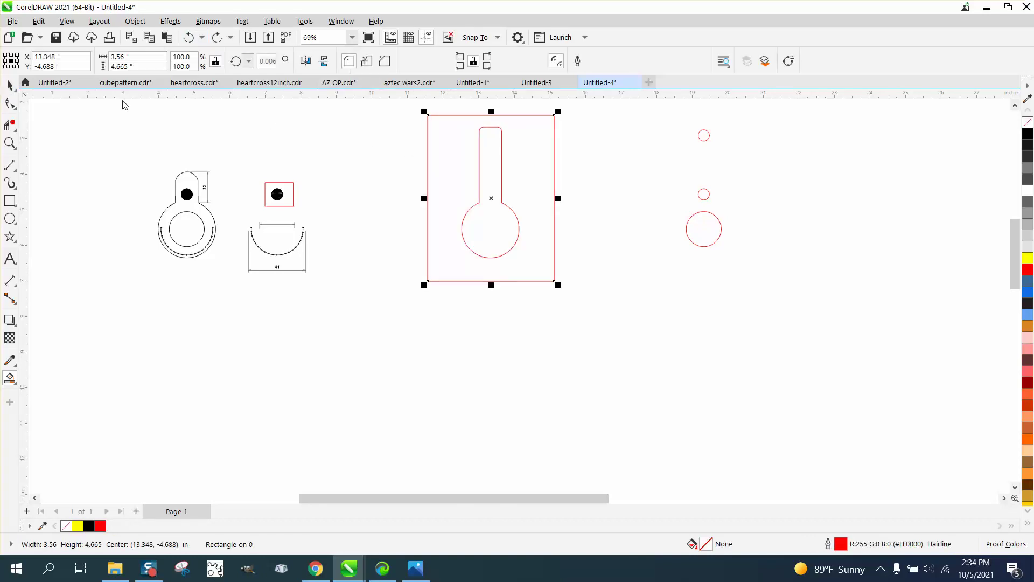
key("Delete")
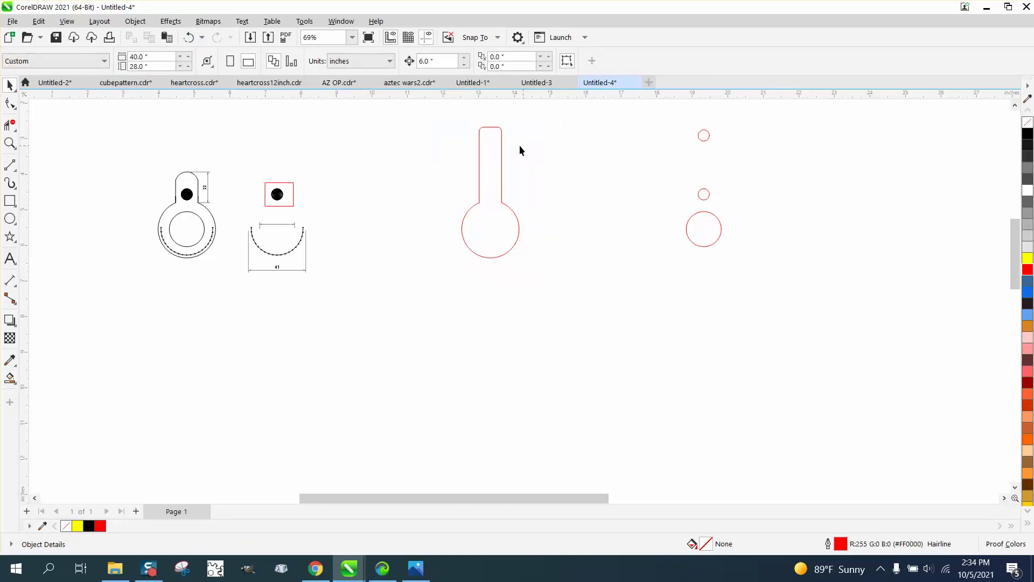
Step: Move the lower end node of the strap's upper-left corner arc onto the top end of the left side line
left_click(10, 143)
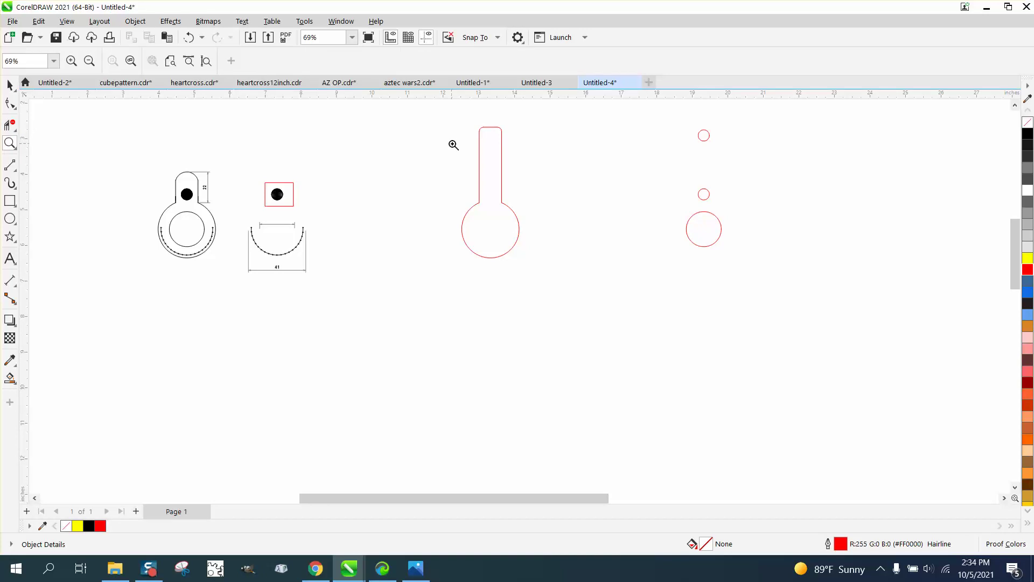
left_click_drag(463, 122, 546, 155)
left_click_drag(253, 228, 254, 230)
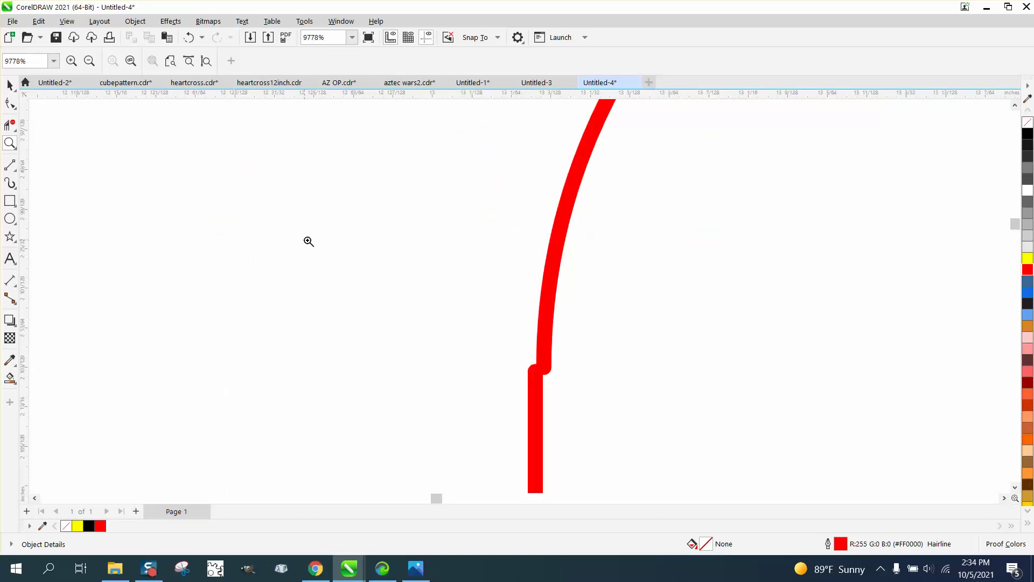
left_click(10, 102)
left_click(553, 372)
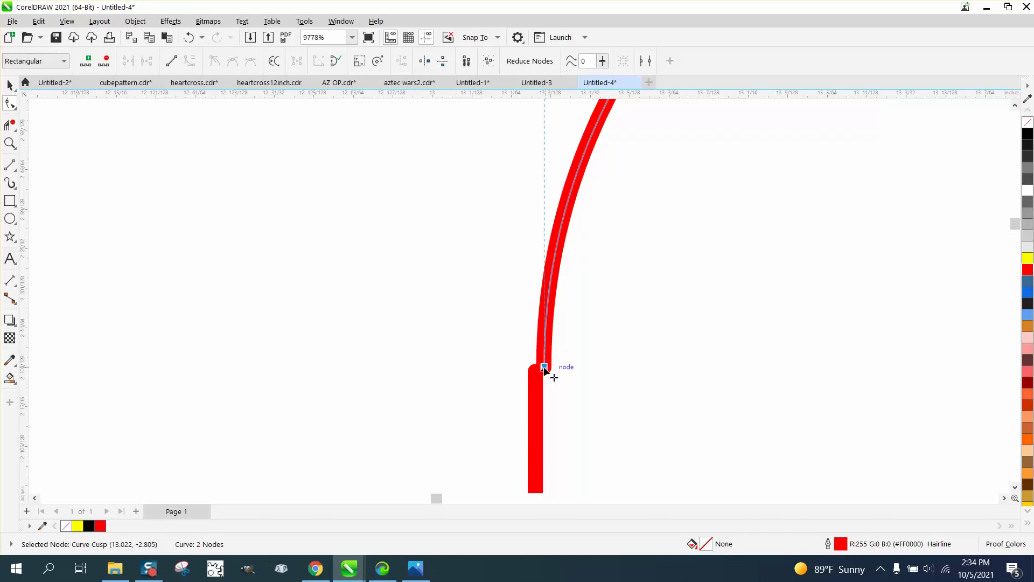
left_click_drag(549, 370, 540, 372)
scroll(376, 244, "down", 5)
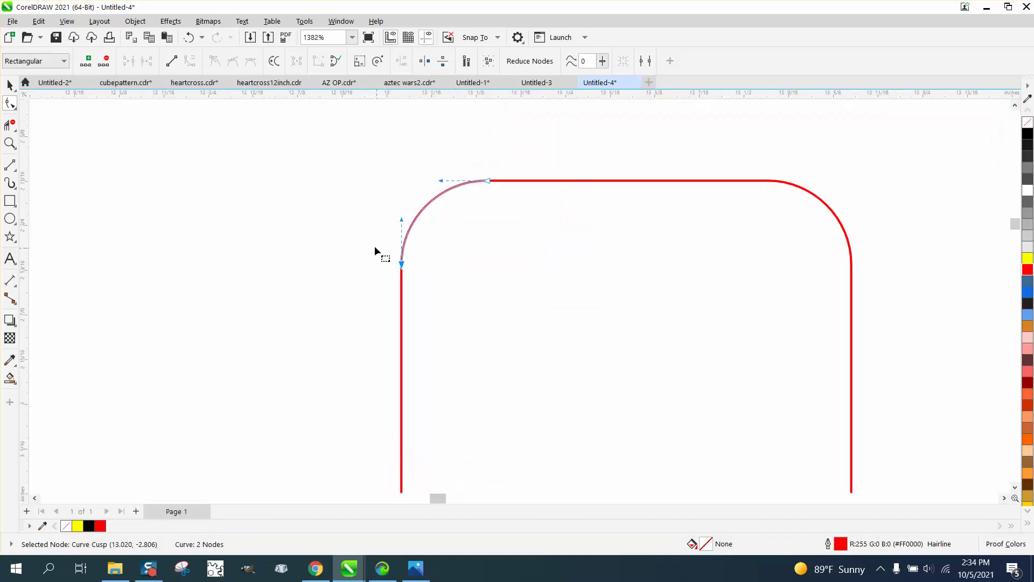
scroll(377, 236, "down", 4)
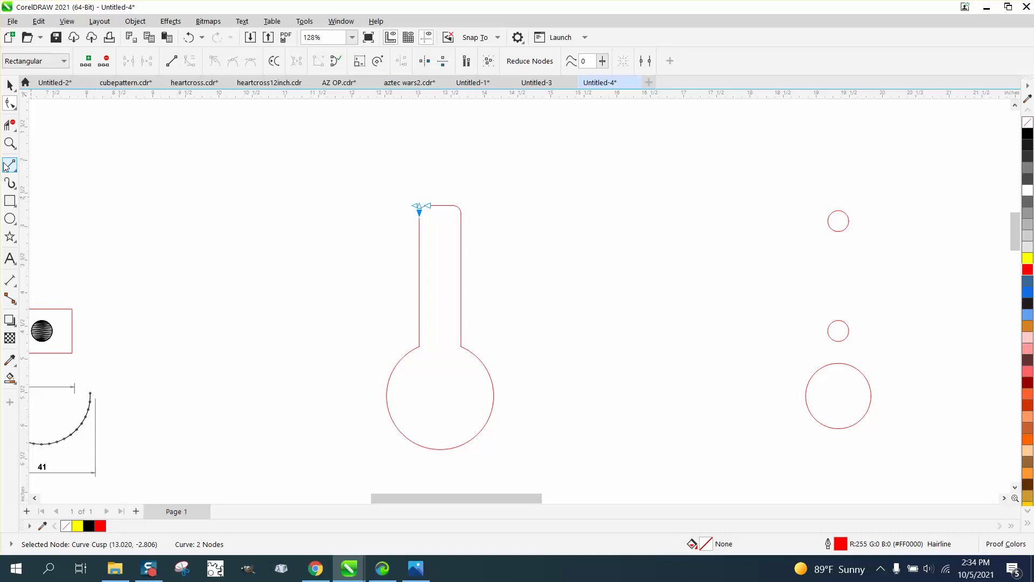
Step: Join the strap's left side line and the outer circle at their shared end nodes using Join Curves with Extend and 0.1" gap tolerance
left_click(9, 143)
left_click_drag(507, 356, 507, 356)
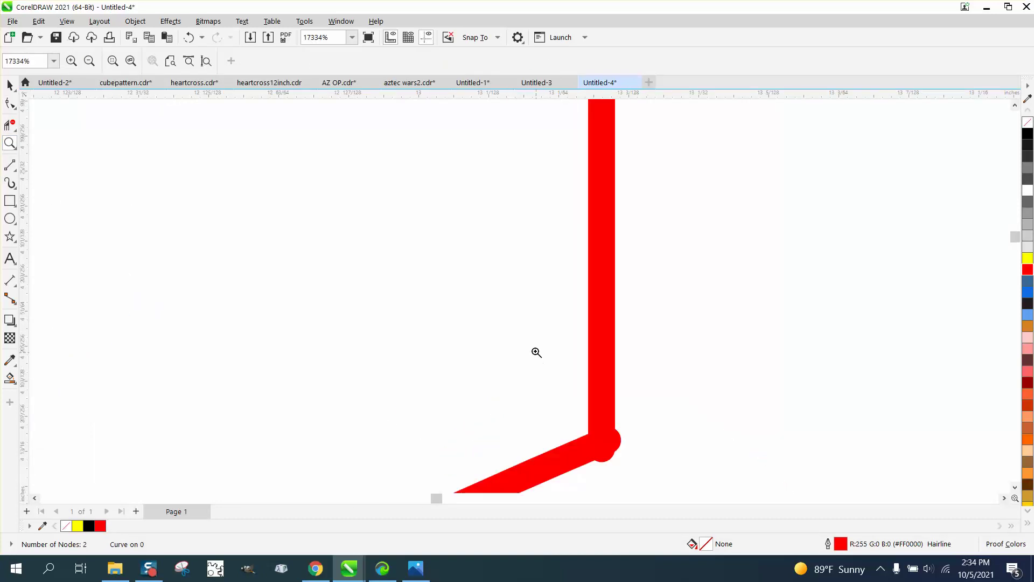
right_click(537, 352)
left_click(10, 104)
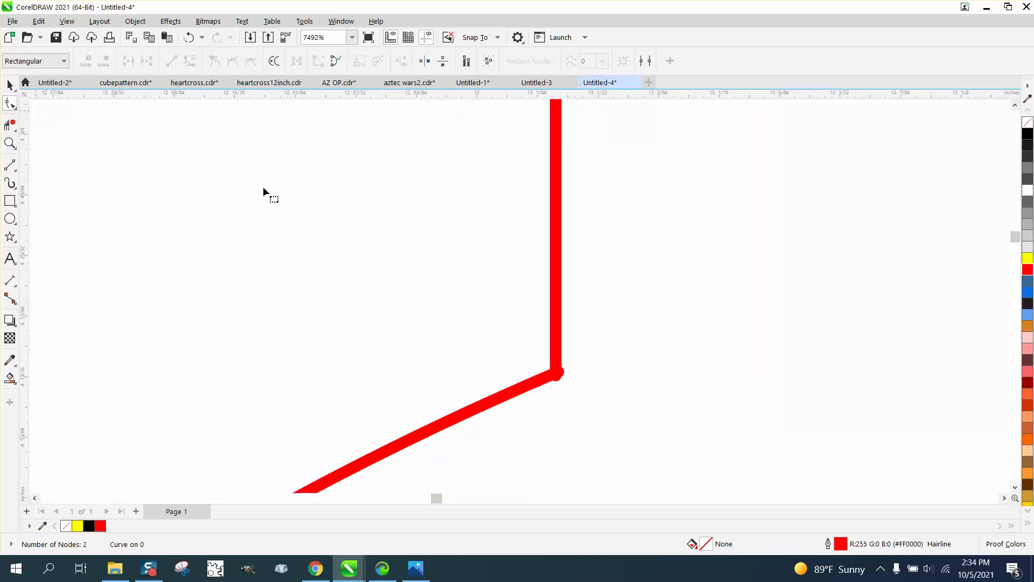
scroll(401, 231, "down", 2)
left_click(483, 277)
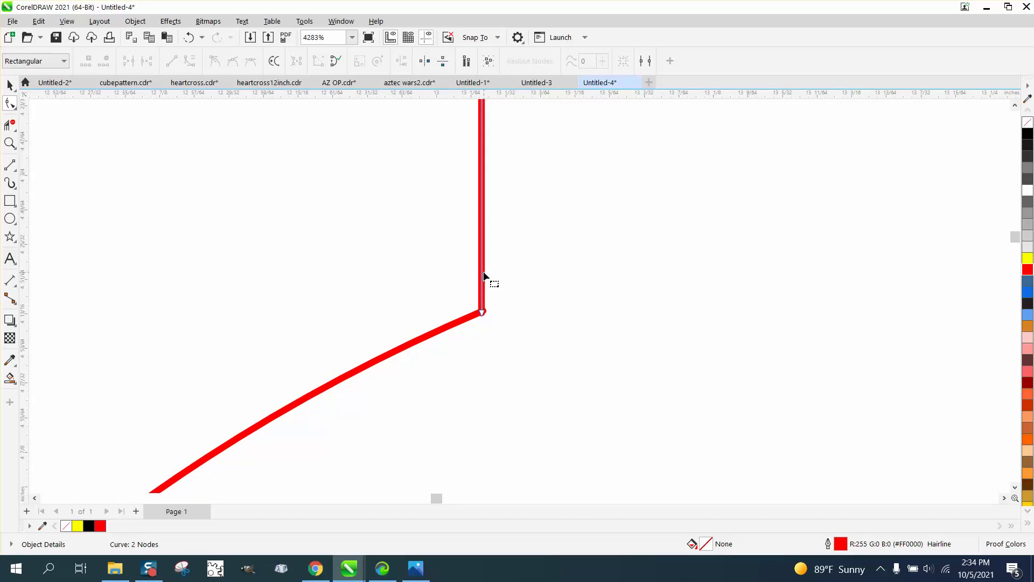
left_click(466, 320, "shift")
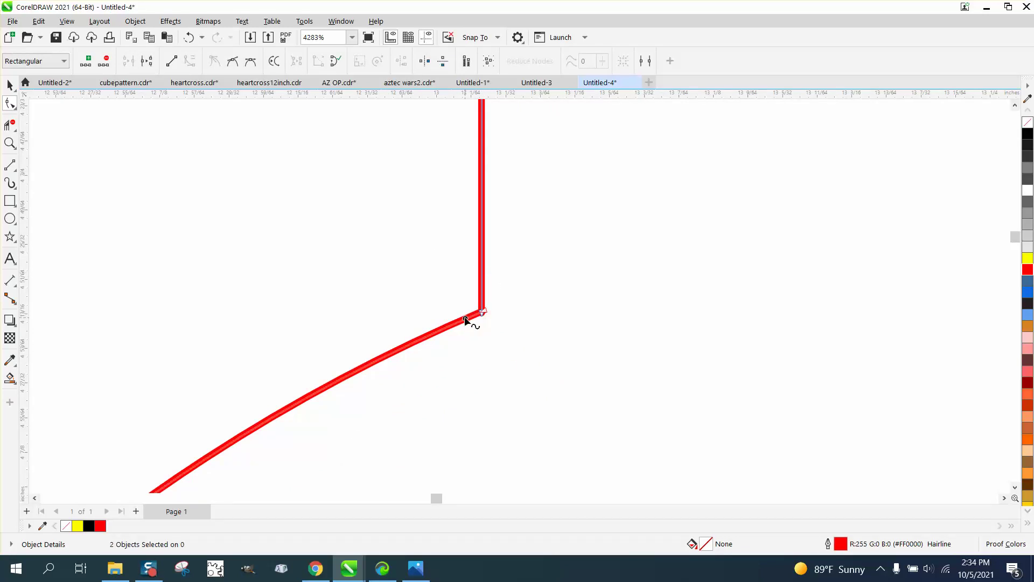
left_click_drag(468, 296, 513, 330)
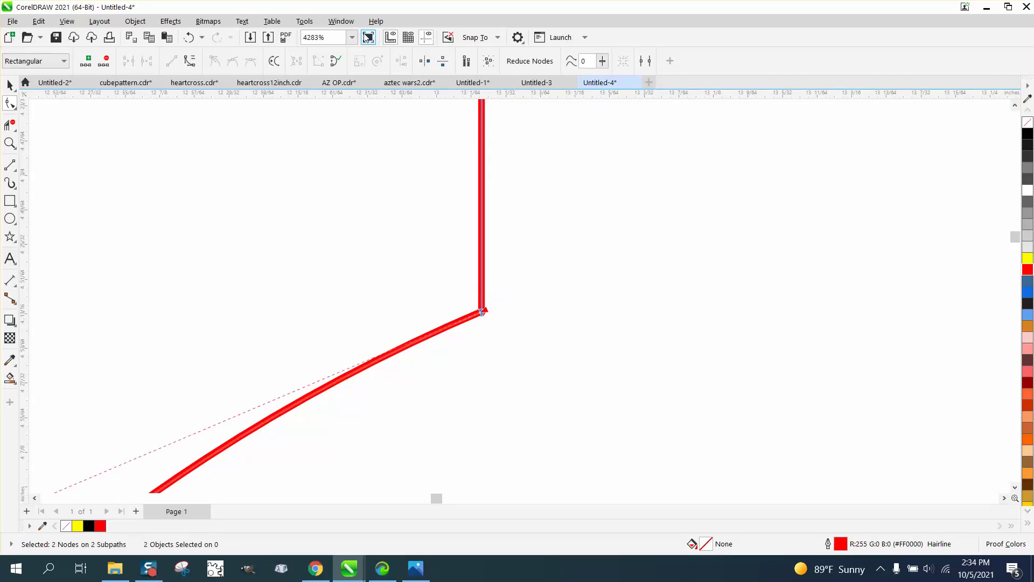
left_click(342, 21)
mouse_move(393, 188)
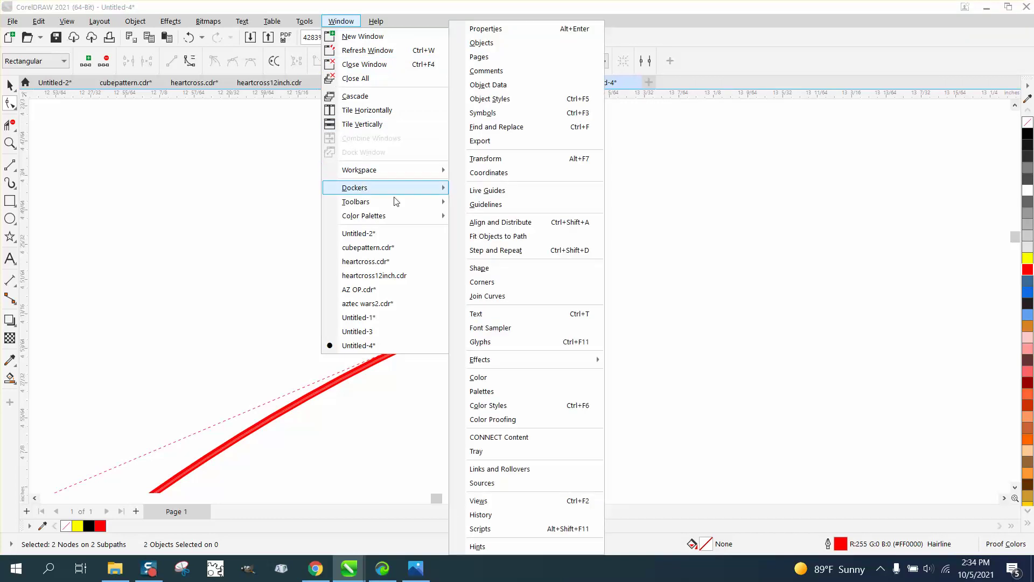
left_click(501, 296)
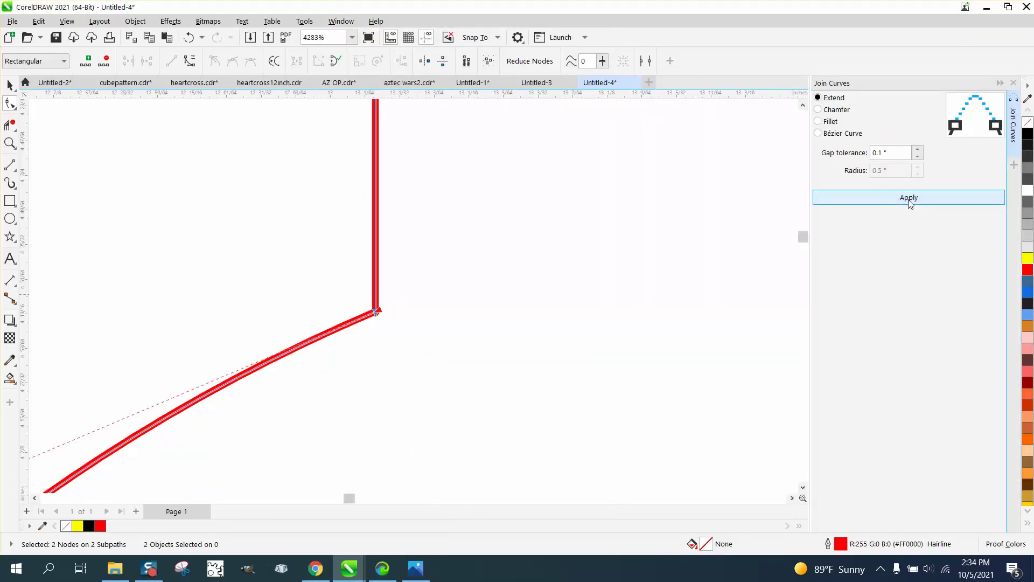
left_click(909, 199)
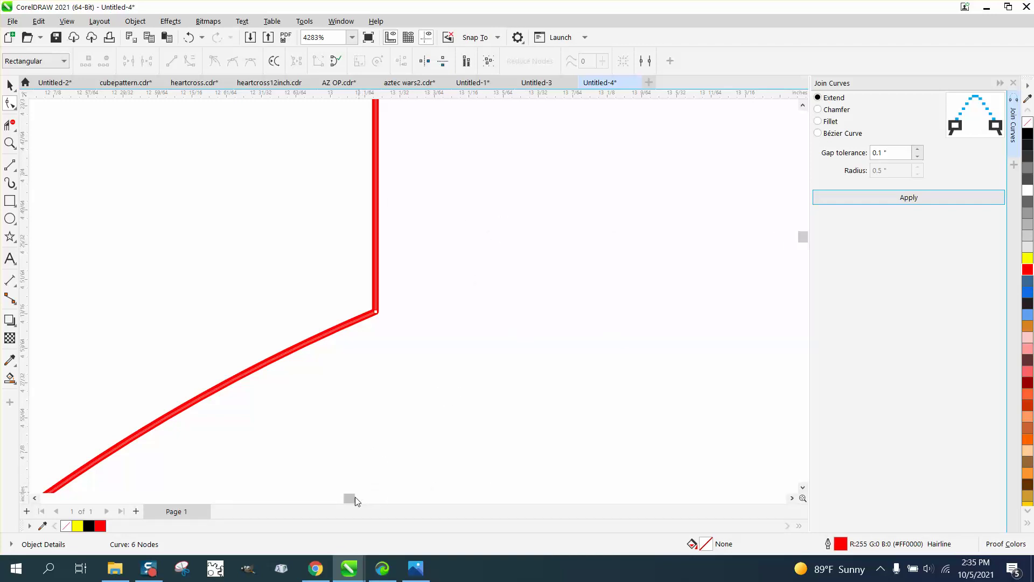
Step: Join the strap's right side line and the outer circle at their shared end nodes using Join Curves with Extend and 0.1" gap tolerance
left_click_drag(348, 499, 362, 499)
scroll(431, 298, "down", 3)
scroll(420, 283, "down", 5)
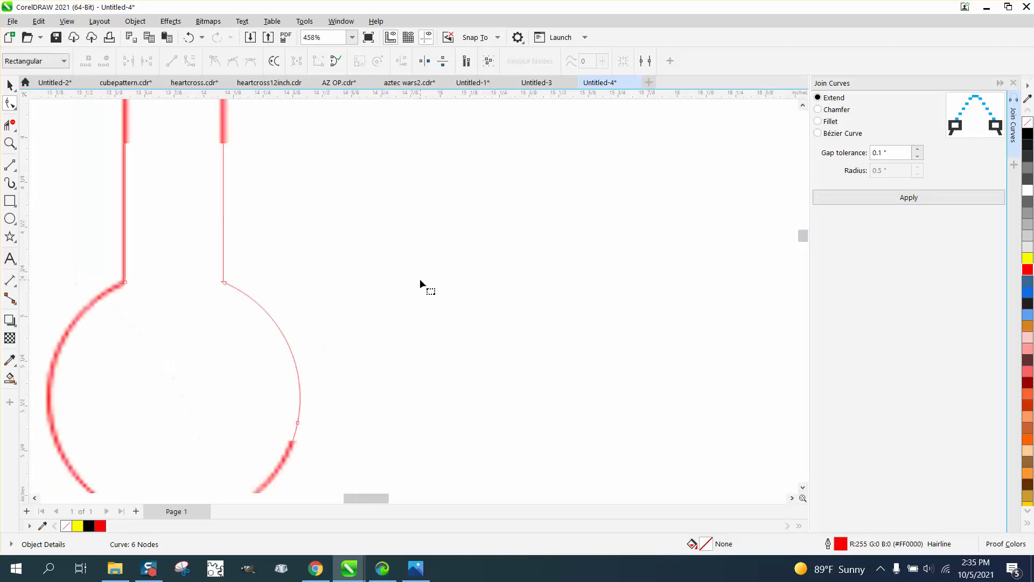
left_click(250, 284)
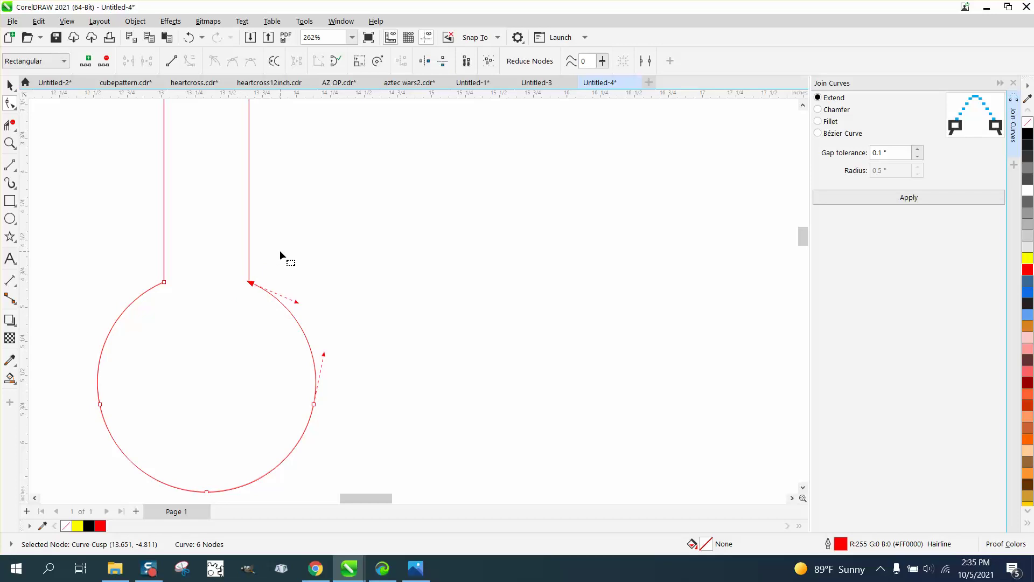
left_click(276, 264)
left_click(9, 143)
left_click_drag(186, 255, 308, 339)
left_click(18, 94)
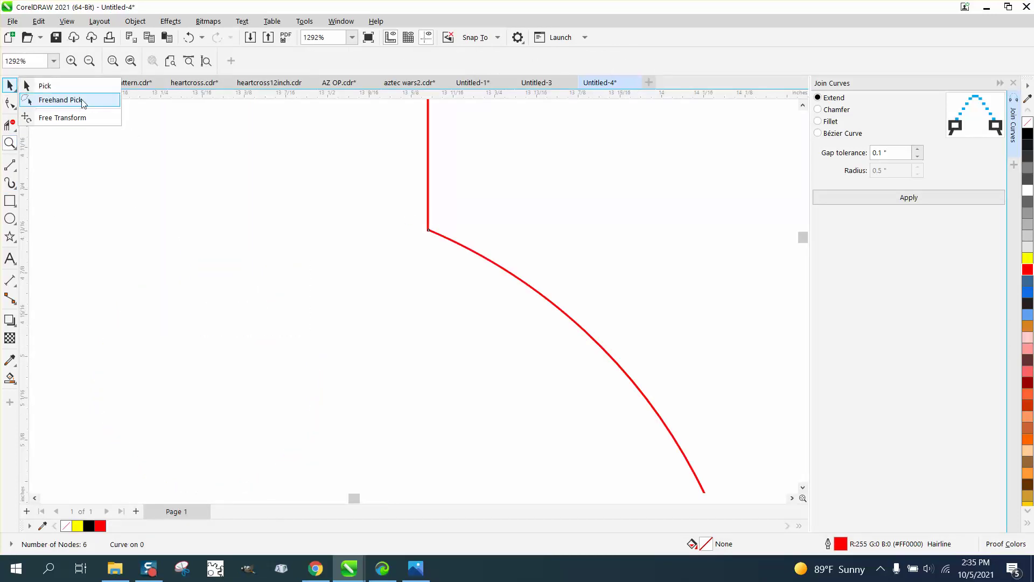
left_click(13, 106)
left_click(33, 101)
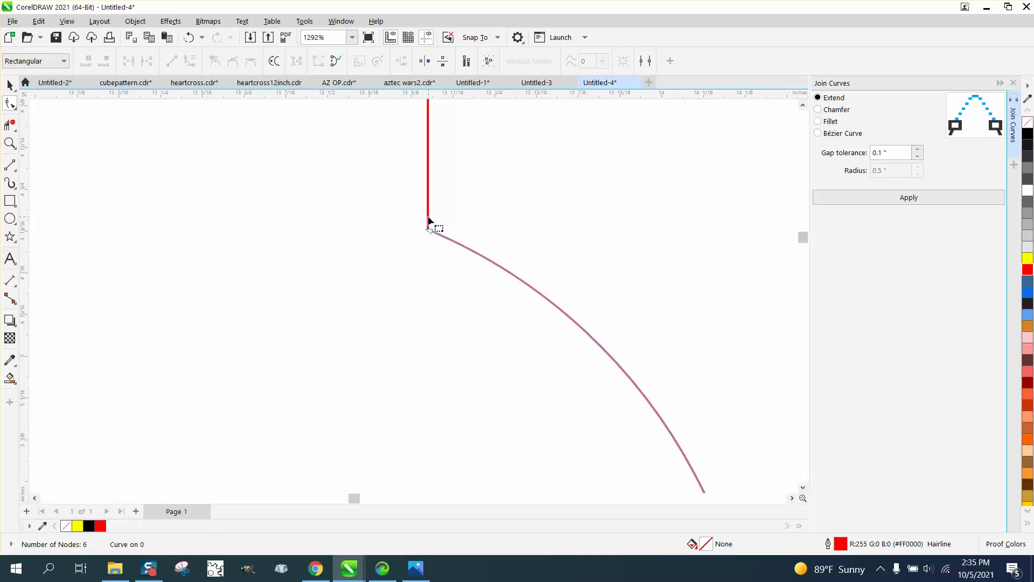
left_click_drag(404, 208, 545, 257)
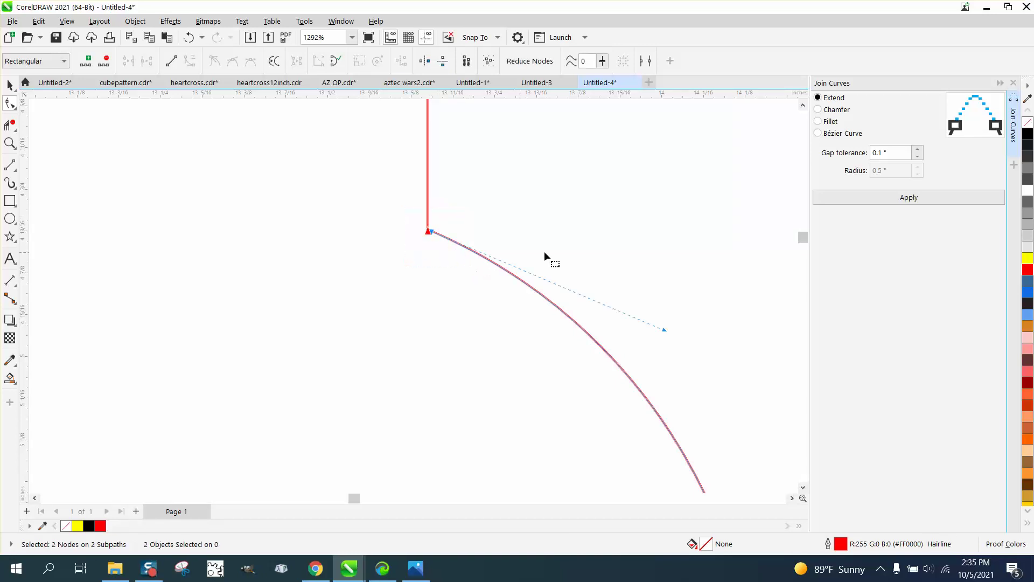
left_click(902, 201)
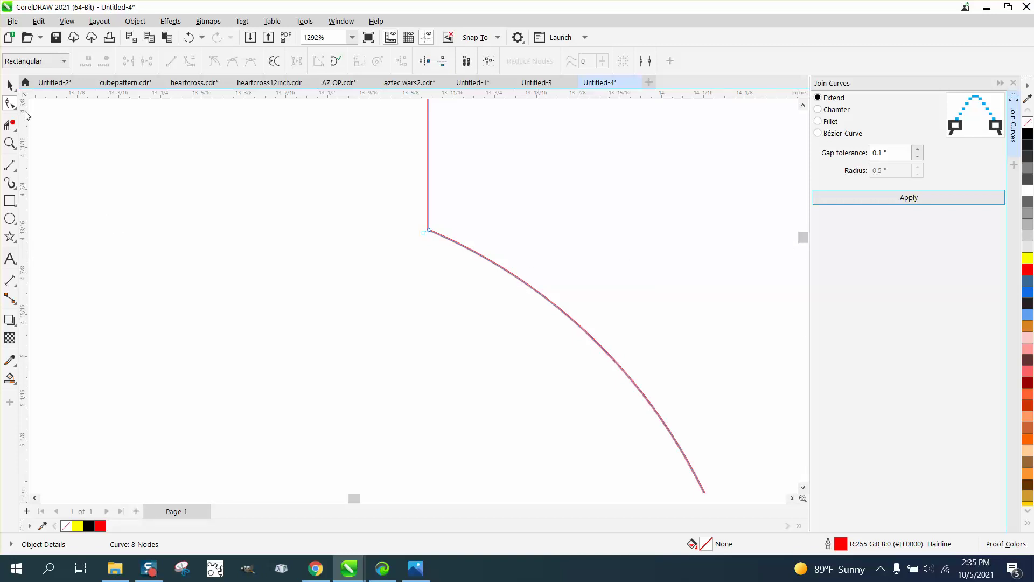
Step: Try to join the upper-left corner arc to the strap's left side line with Join Curves
key("space")
scroll(378, 314, "down", 5)
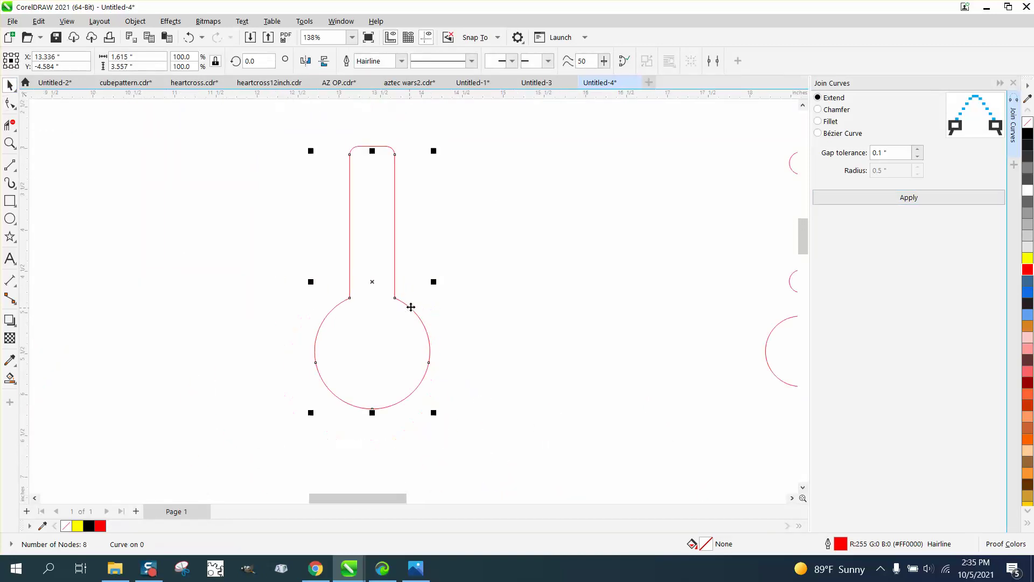
scroll(411, 307, "down", 1)
left_click(10, 142)
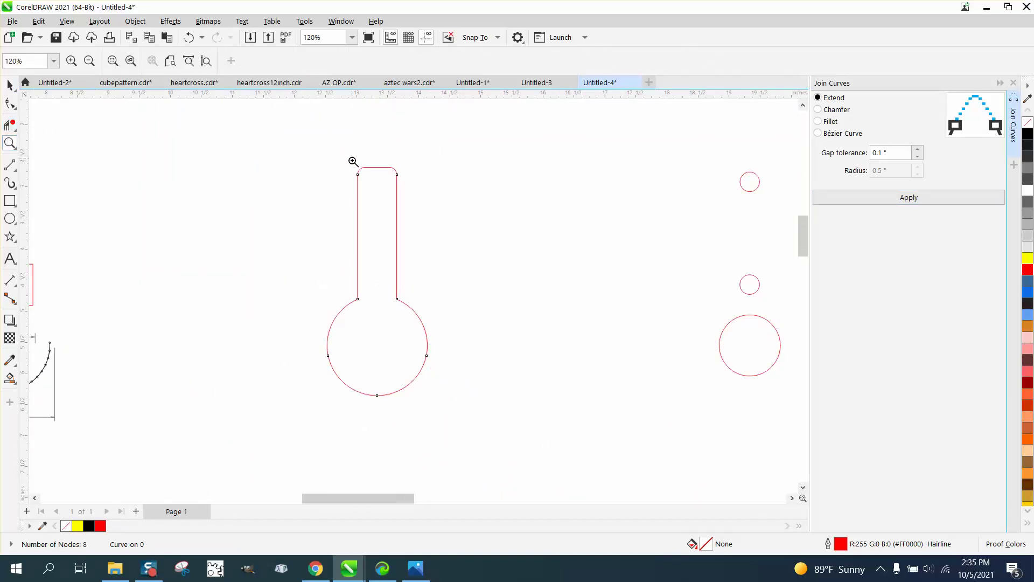
left_click_drag(353, 161, 421, 198)
left_click(10, 104)
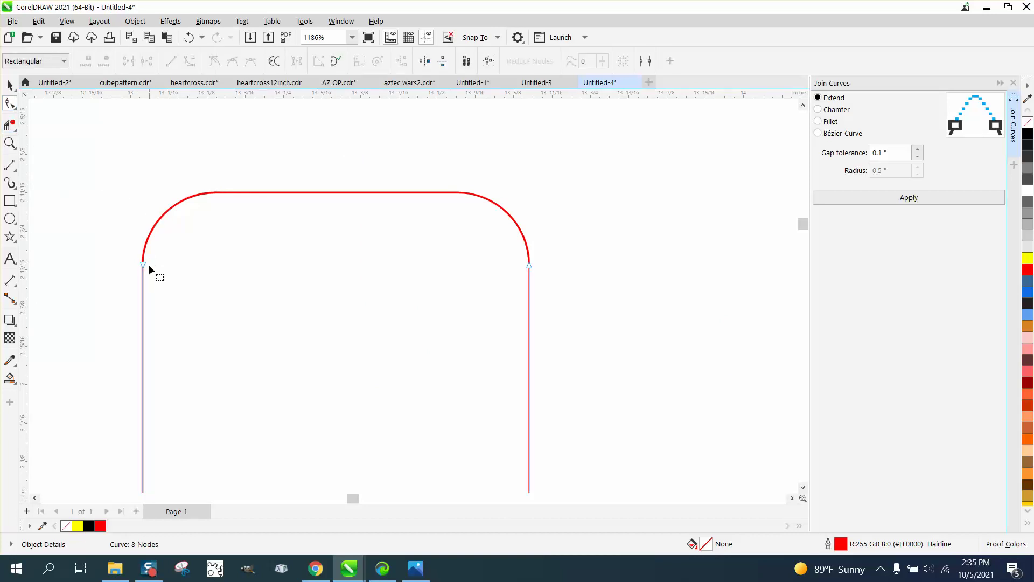
left_click(142, 280)
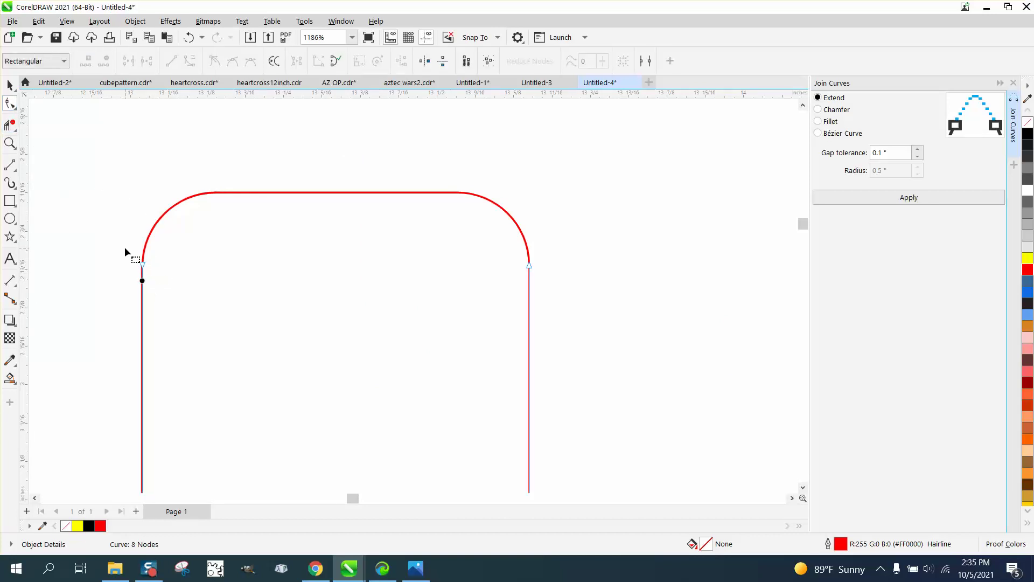
left_click_drag(125, 252, 189, 286)
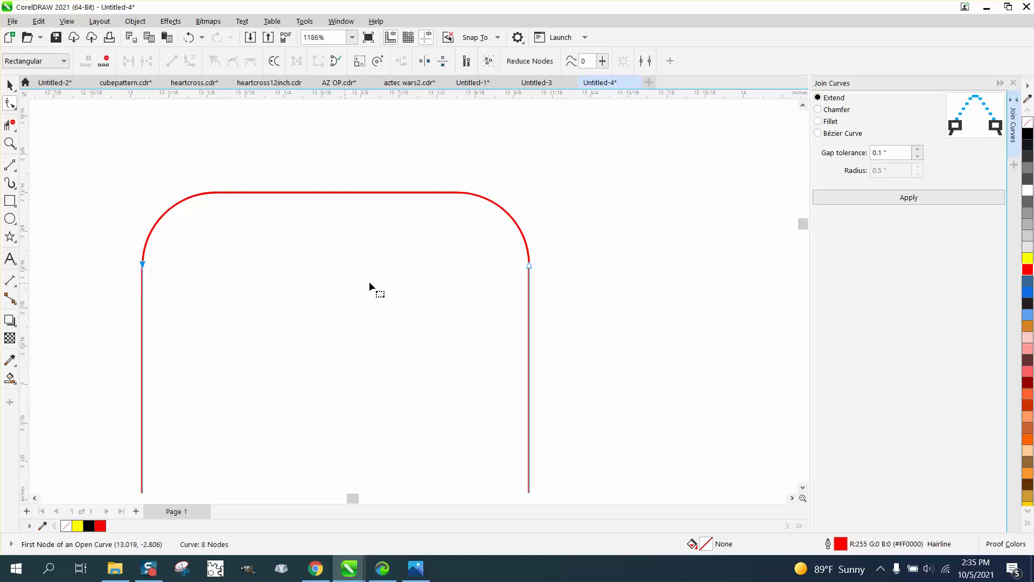
left_click(899, 203)
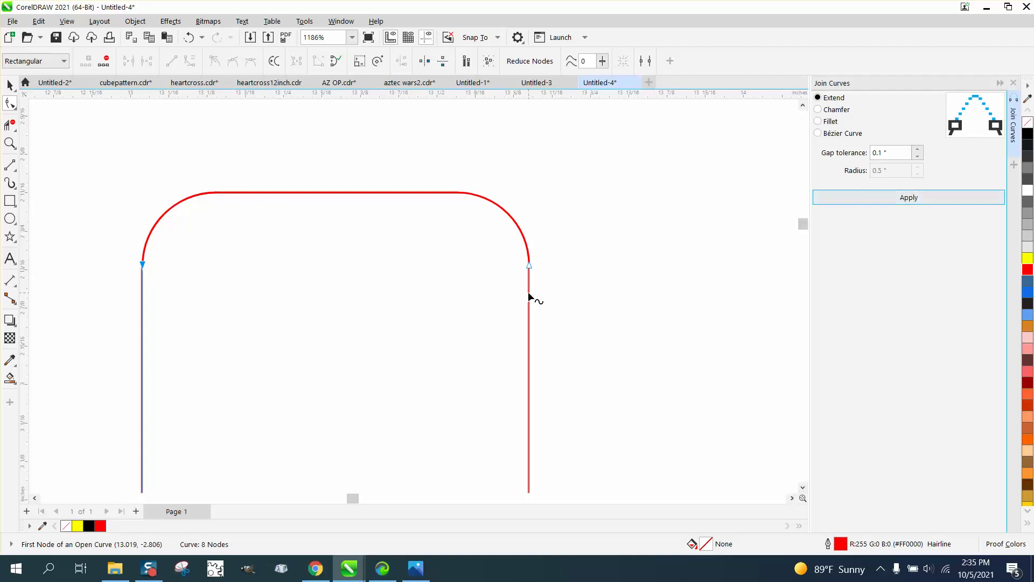
Step: Join the upper-right corner arc to the strap's right side line using Join Curves with Extend and 0.1" gap tolerance
left_click(528, 251)
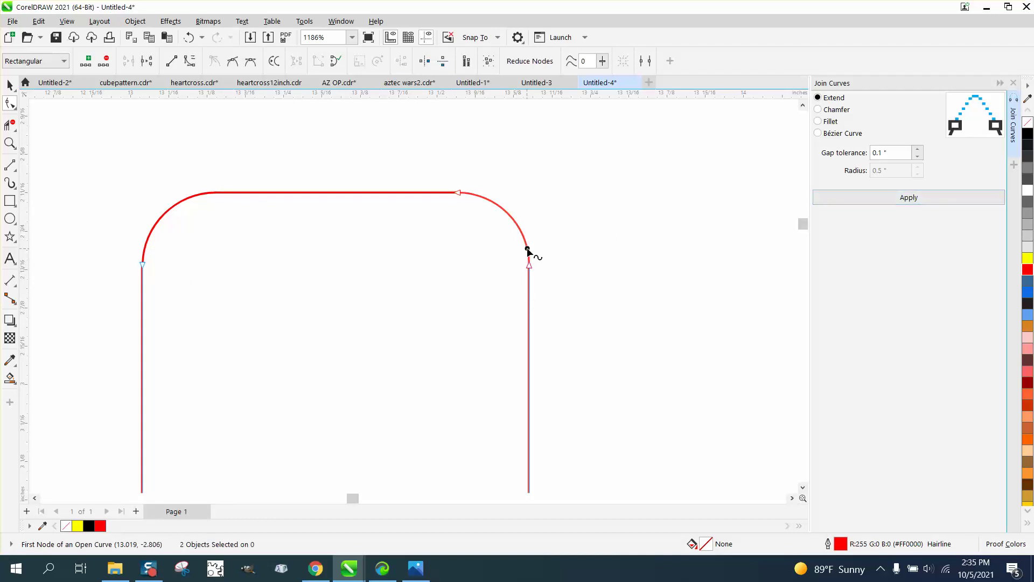
left_click_drag(552, 249, 501, 293)
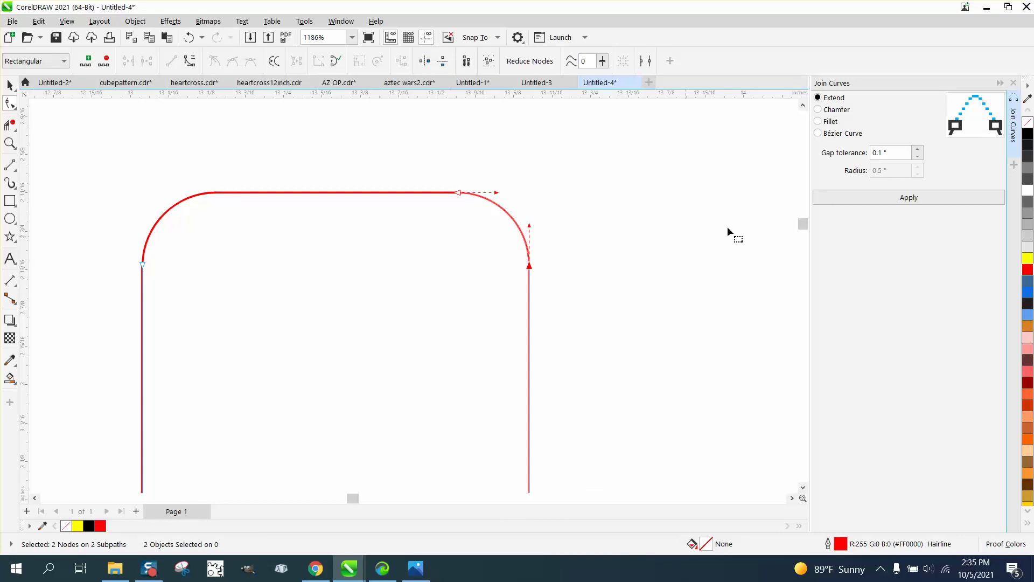
left_click(907, 199)
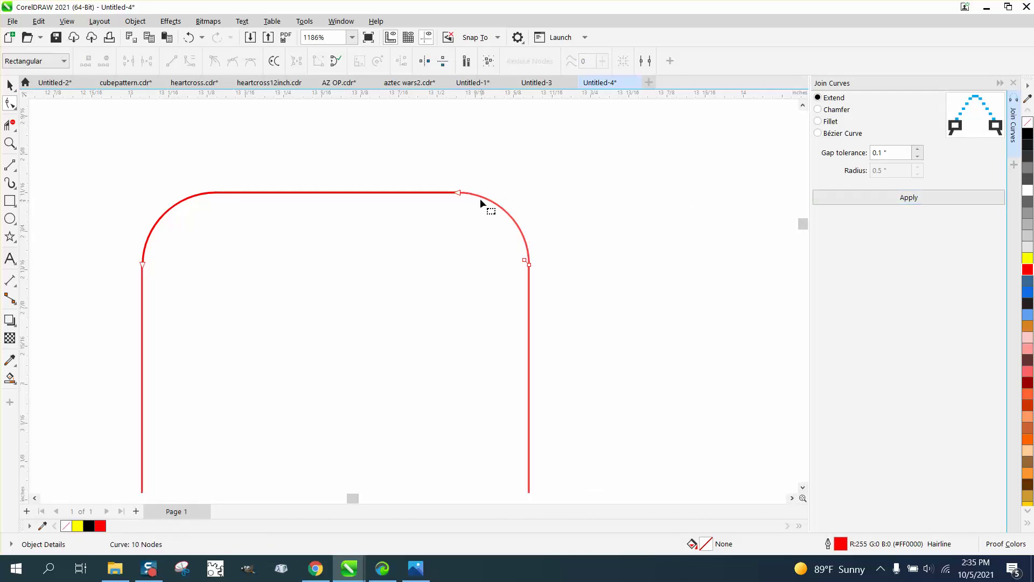
Step: Join the strap's top line to the upper-right and upper-left corner arcs using Join Curves with Extend and 0.1" gap tolerance
left_click(459, 192)
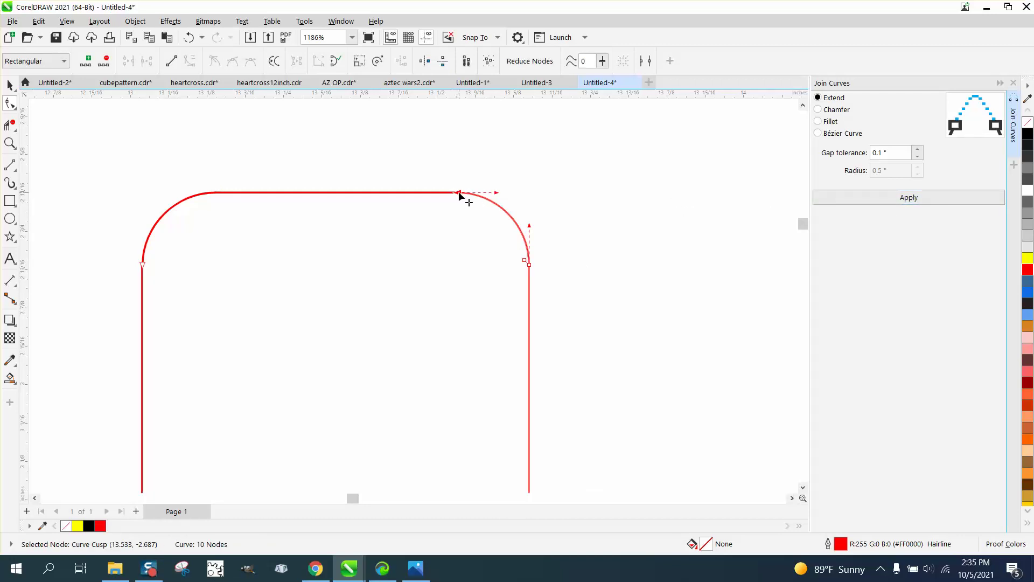
left_click(431, 193)
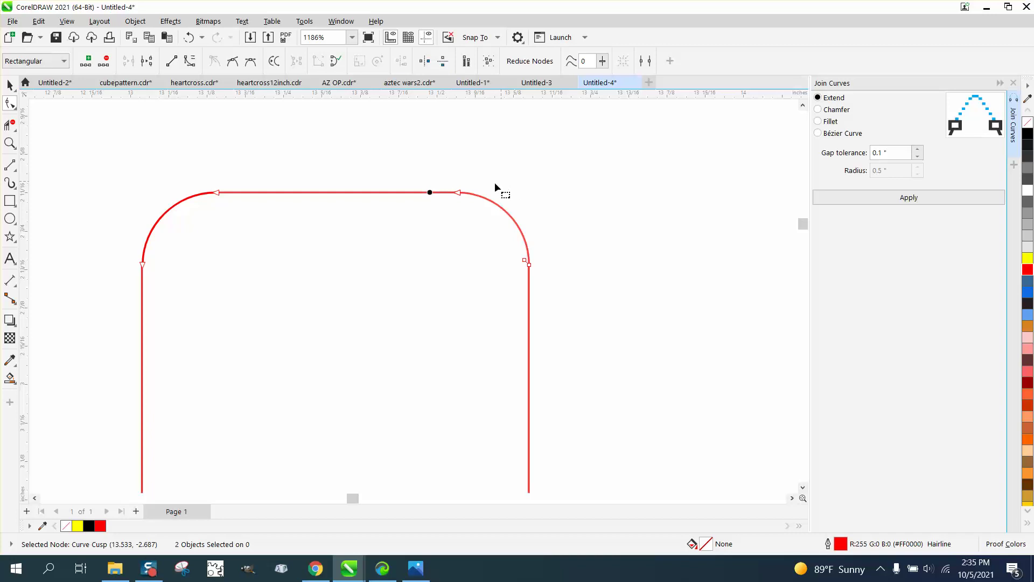
left_click(877, 198)
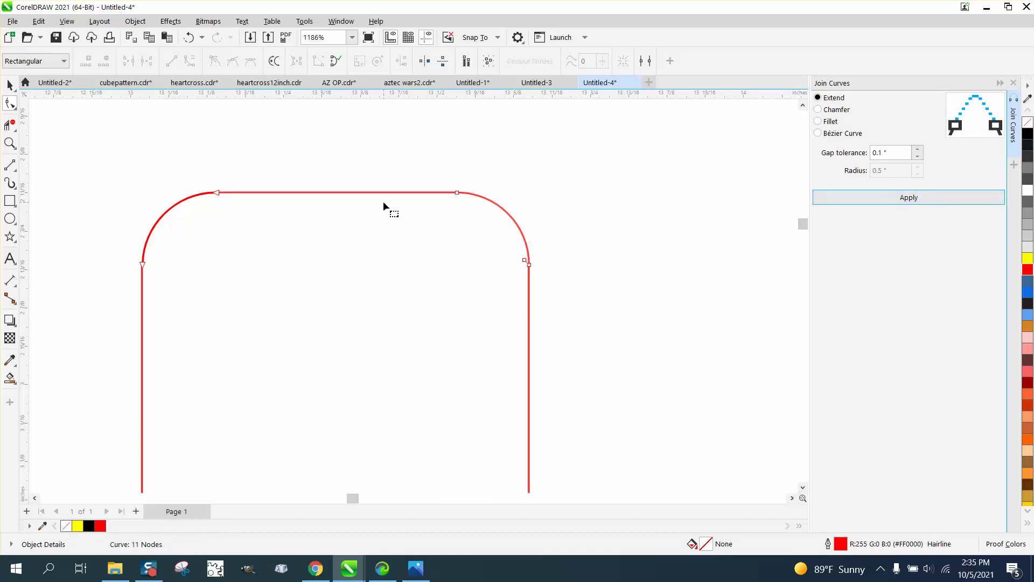
left_click(264, 194)
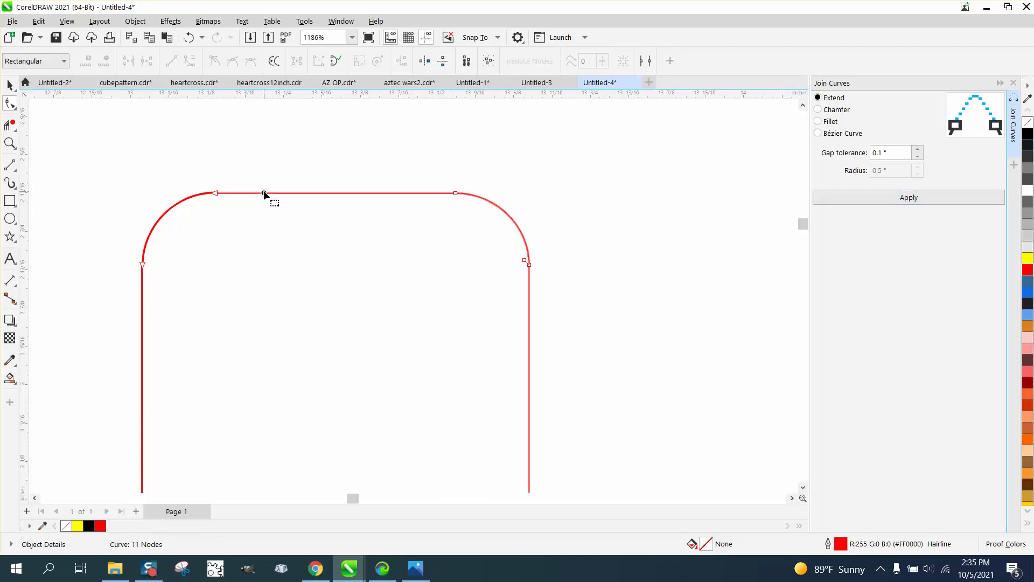
left_click(204, 195)
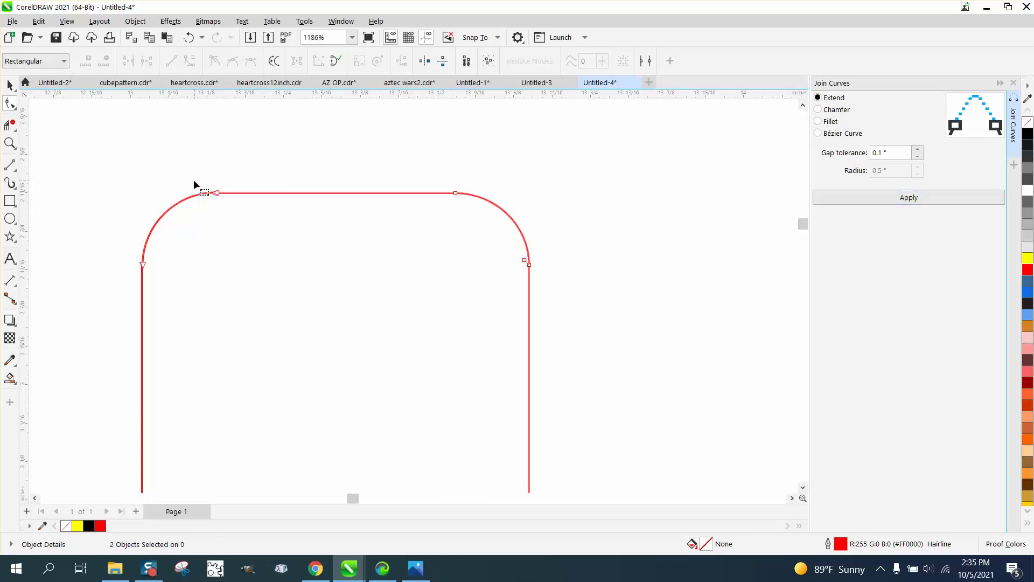
left_click(909, 197)
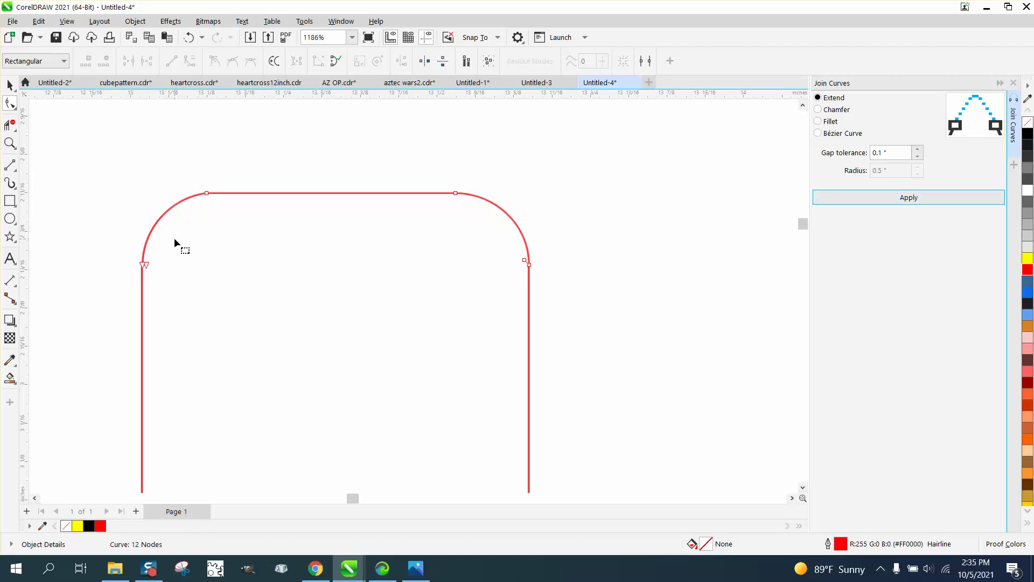
Step: Test the joined strap outline for gaps with a yellow smart fill inside a surrounding rectangle about 2.68" by 4.01", and undo the fill
left_click(10, 85)
scroll(277, 136, "down", 5)
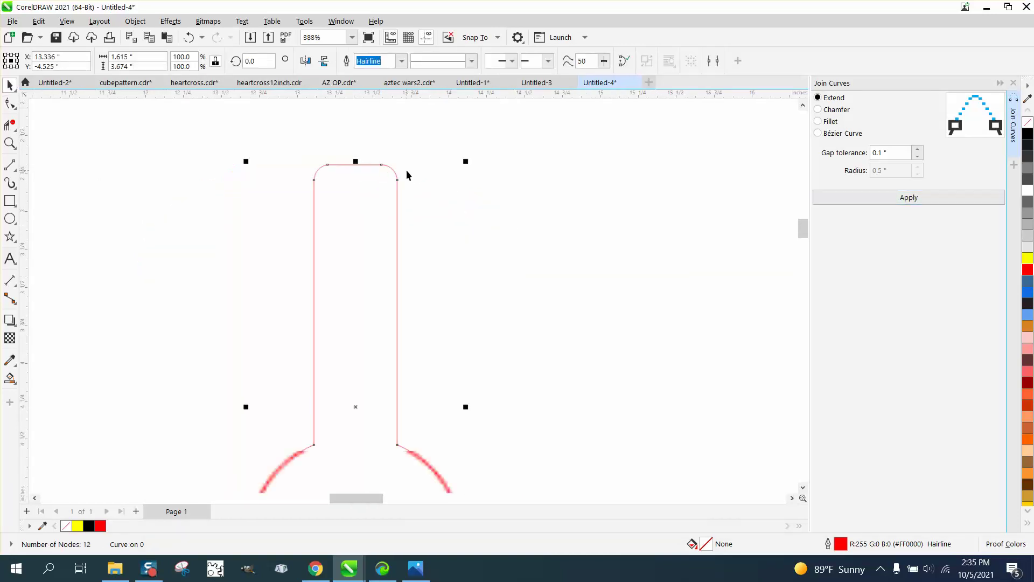
left_click(10, 201)
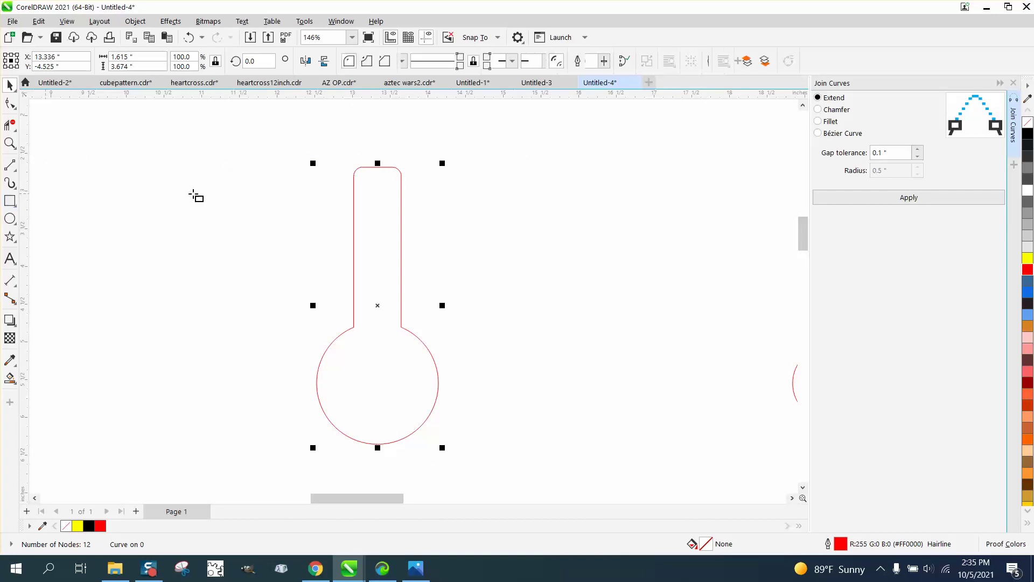
left_click_drag(282, 148, 485, 449)
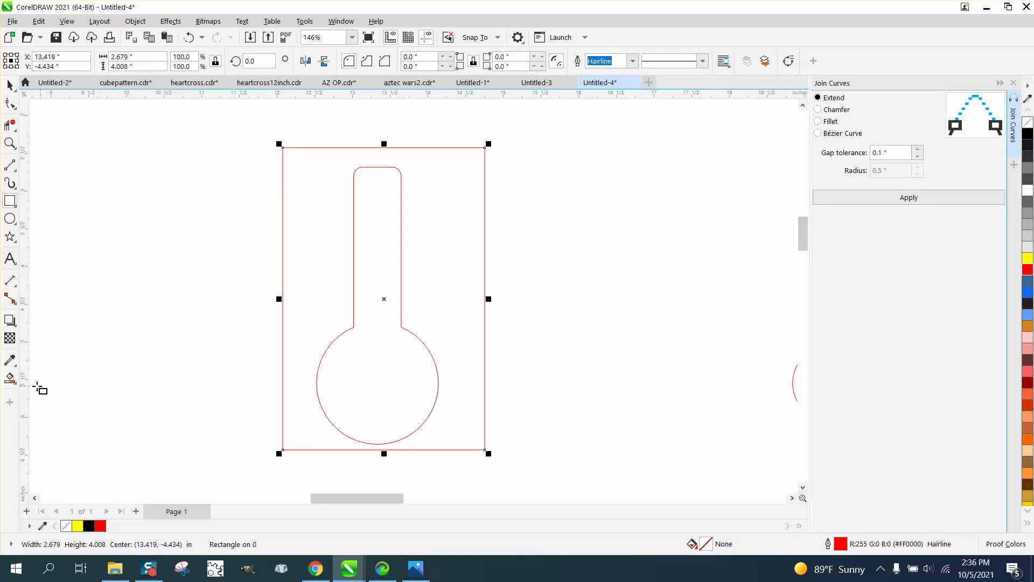
left_click(10, 377)
left_click(356, 376)
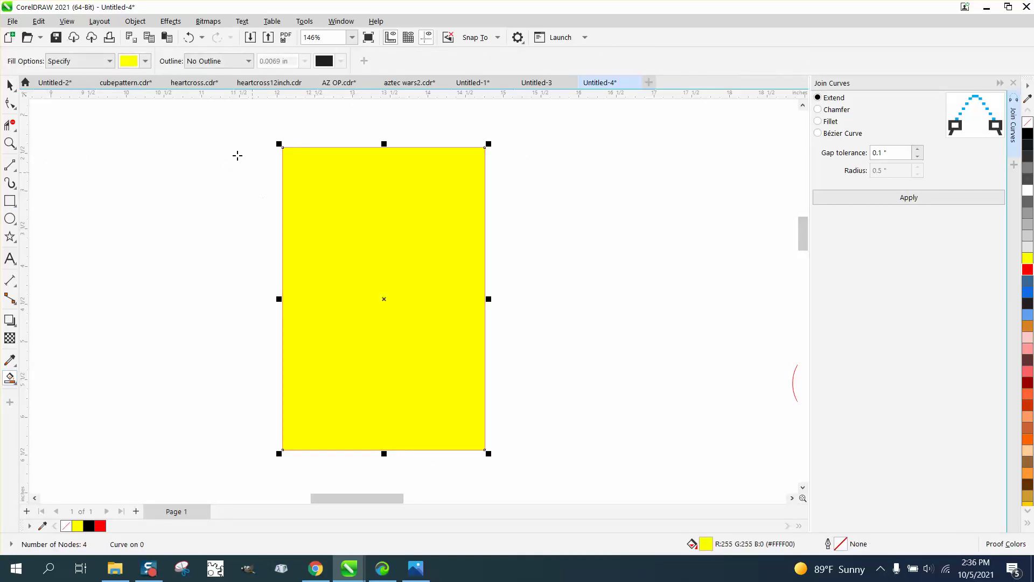
left_click(189, 37)
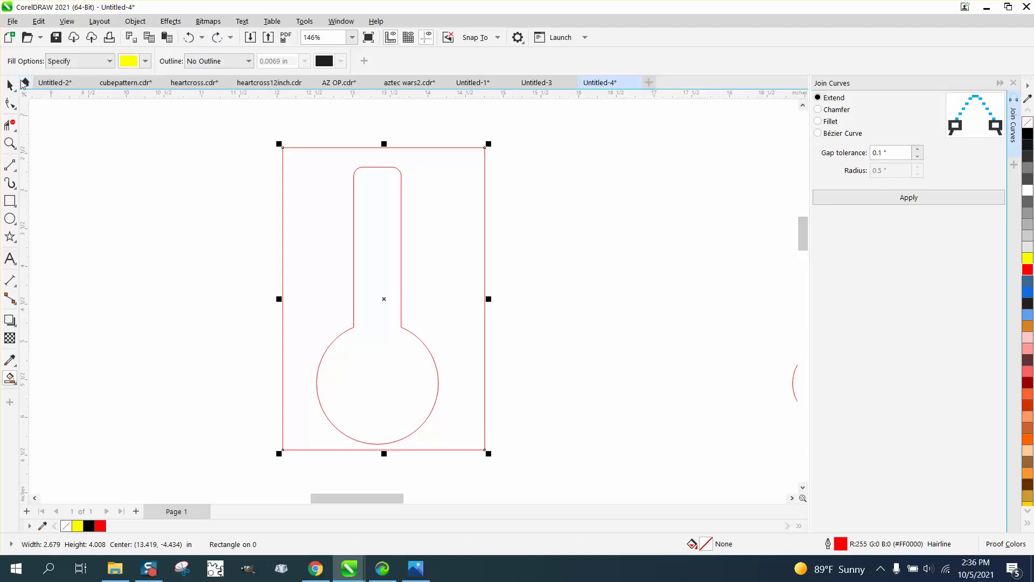
Step: Examine up close where the upper-left corner arc meets the strap's left side line
left_click(10, 142)
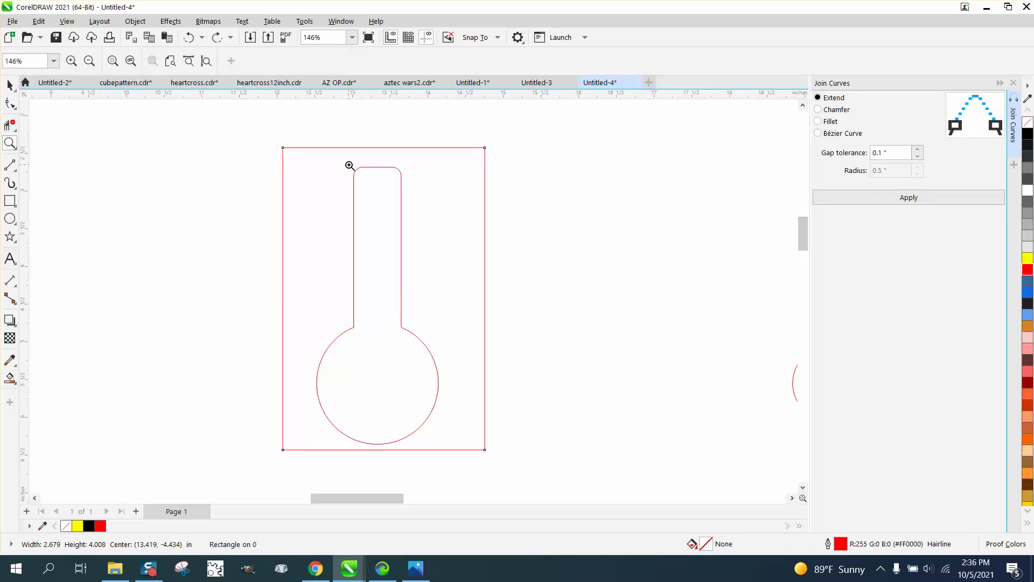
left_click_drag(349, 165, 426, 195)
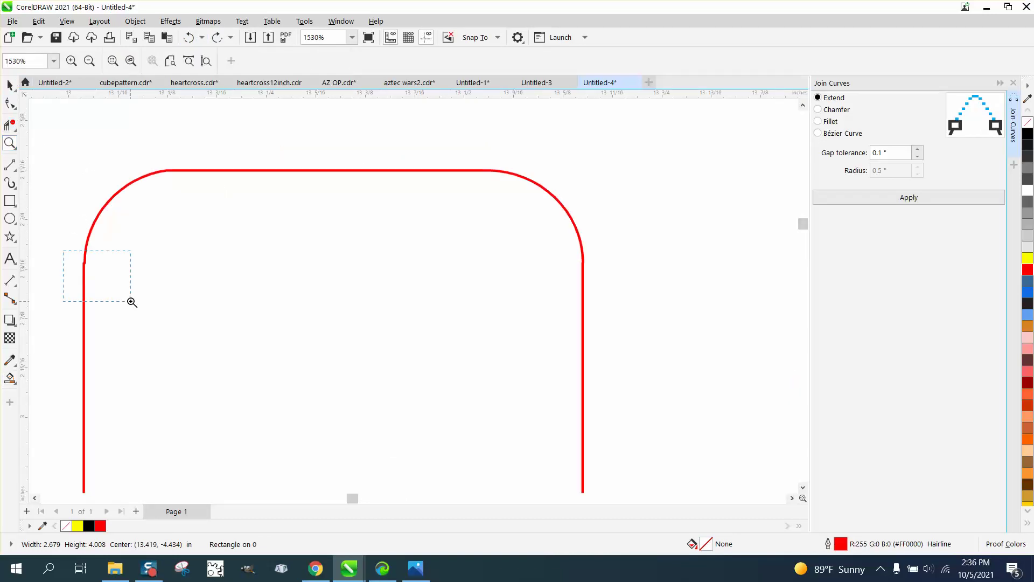
left_click_drag(132, 302, 132, 302)
key("F10")
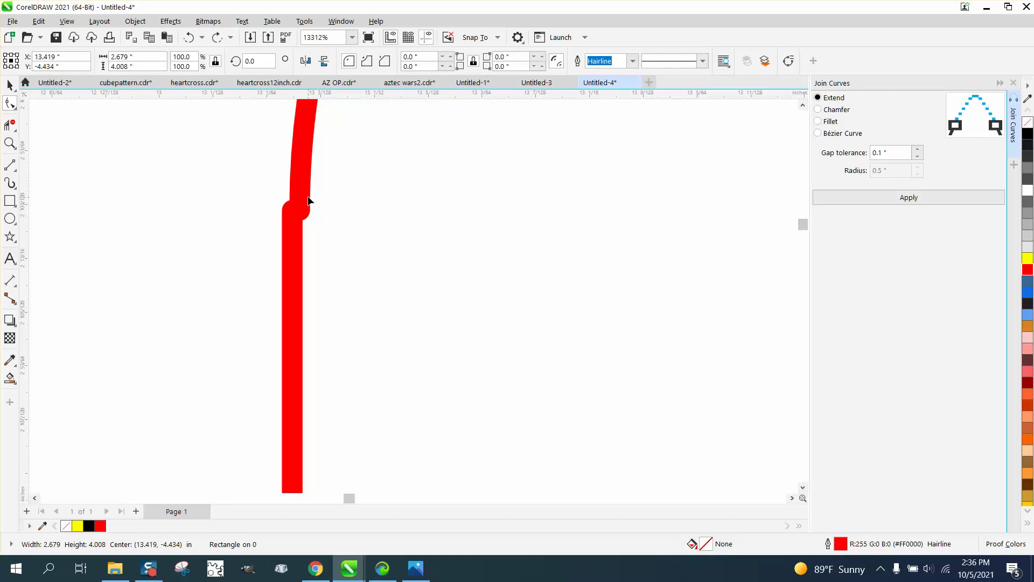
left_click(10, 85)
left_click(10, 103)
scroll(221, 167, "down", 2)
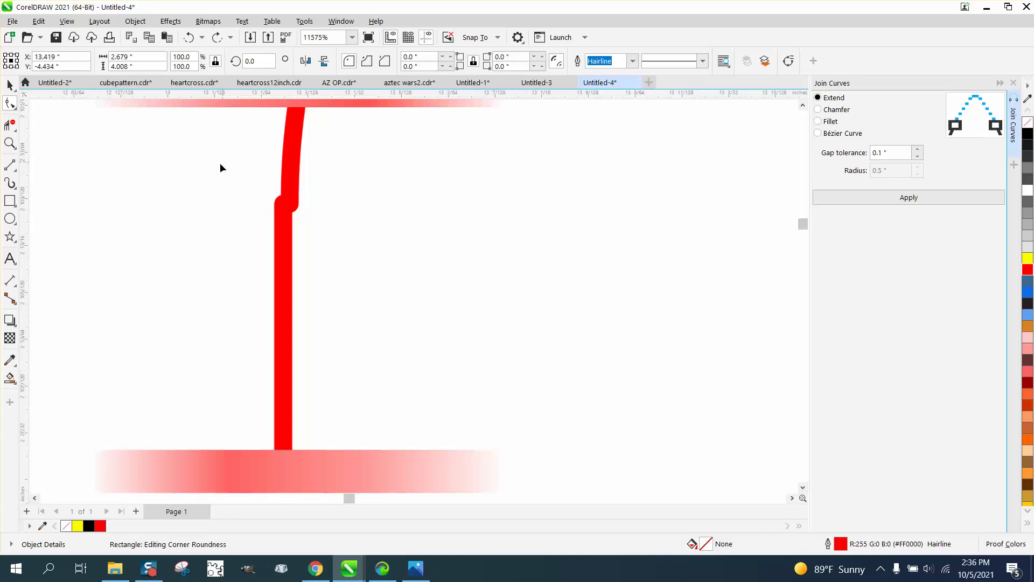
key("space")
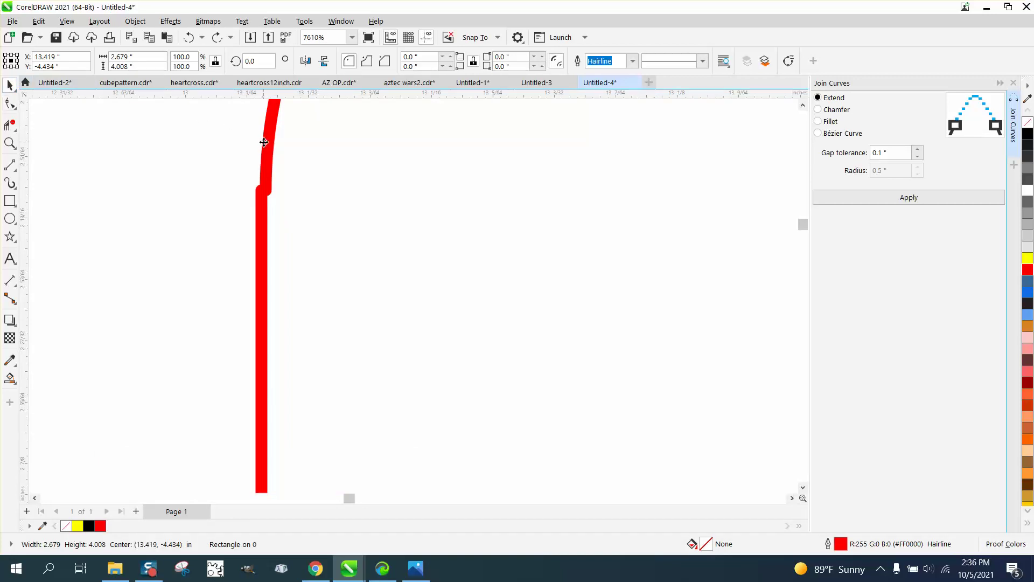
Step: Convert the selected surrounding rectangle's outline to an object and remove its fill
left_click(135, 21)
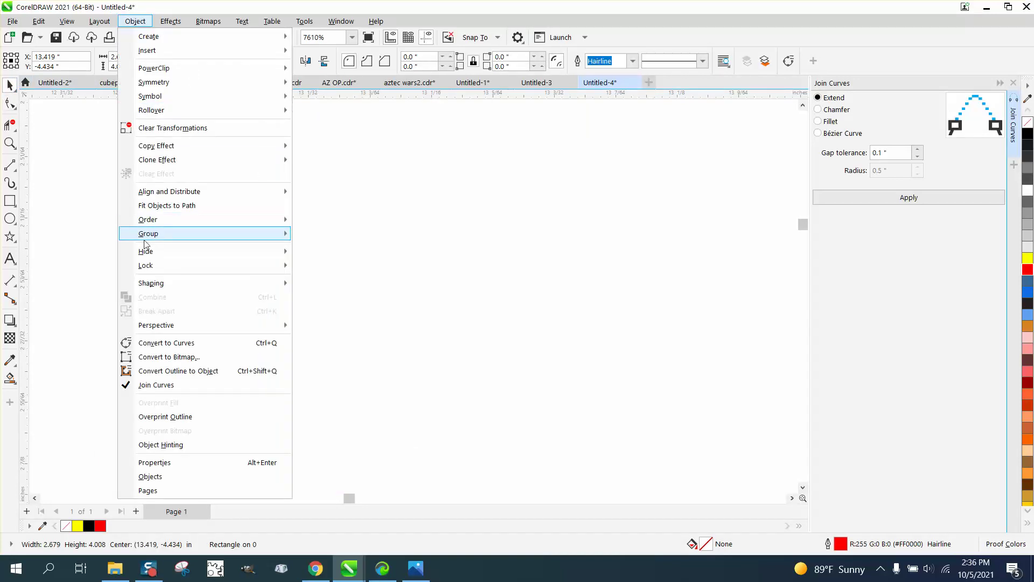
mouse_move(150, 240)
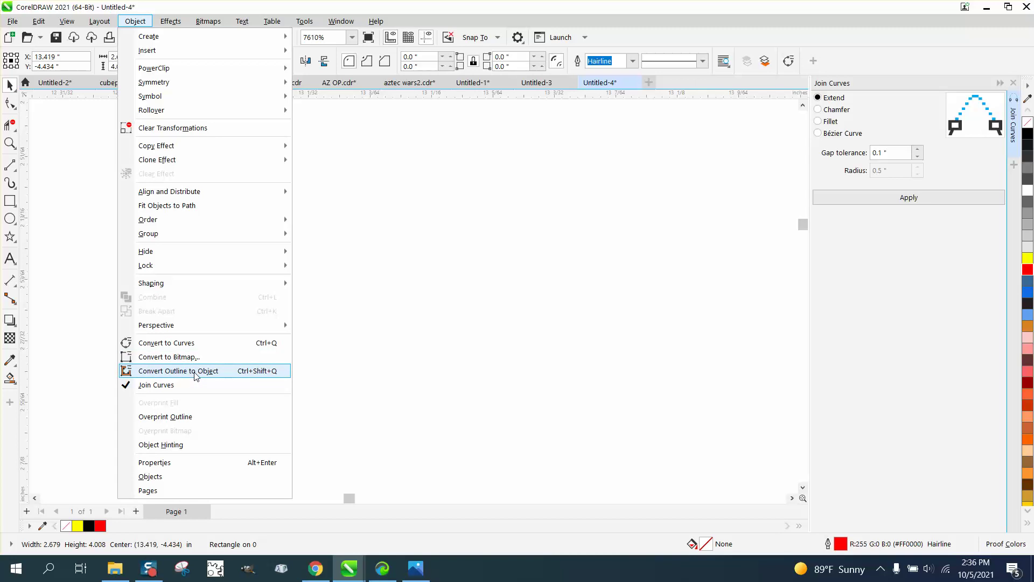
left_click(195, 372)
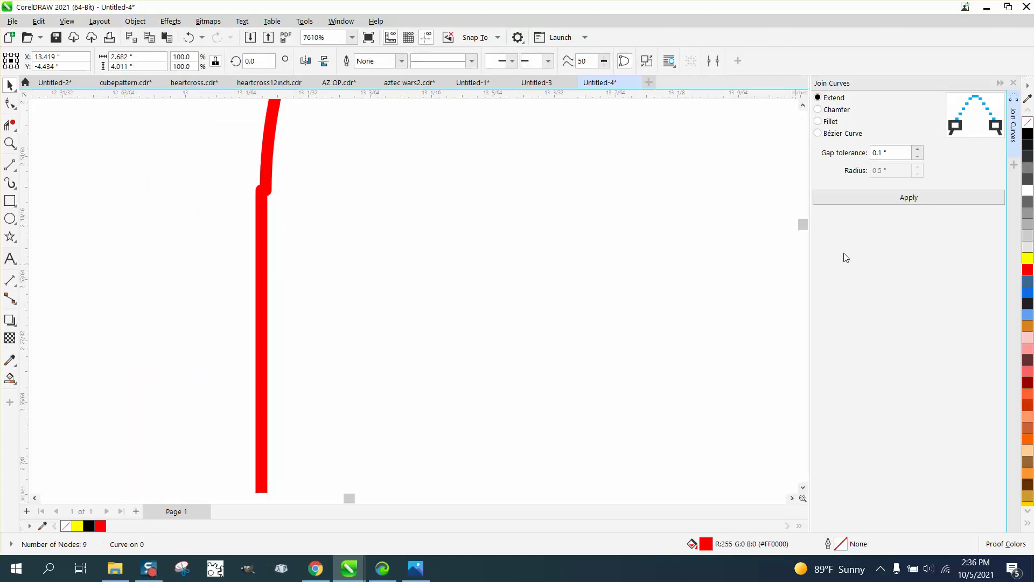
left_click(1029, 126)
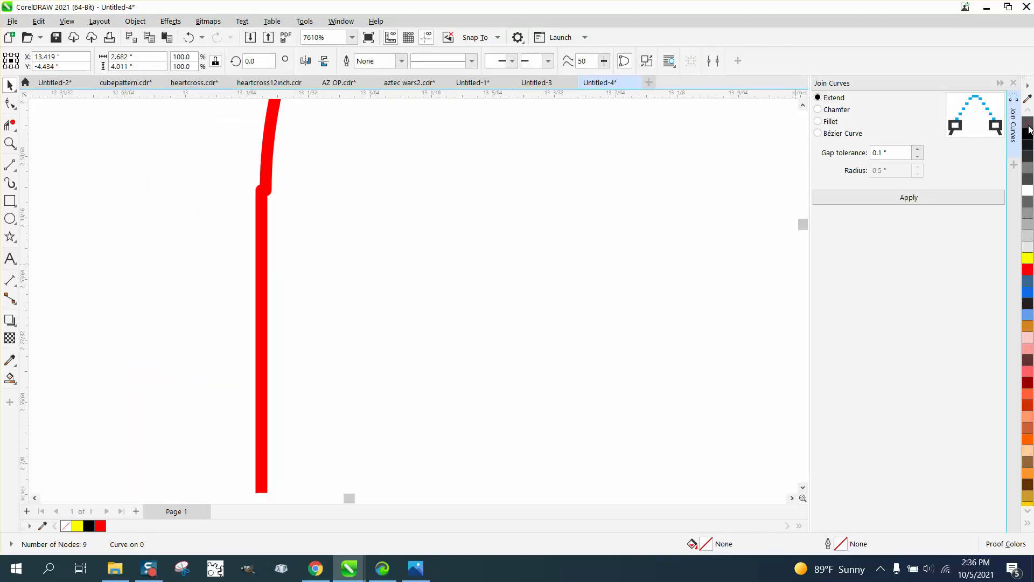
Step: Undo the recent edits back to before the strap's top line, corner arcs and side lines were joined
right_click(1028, 135)
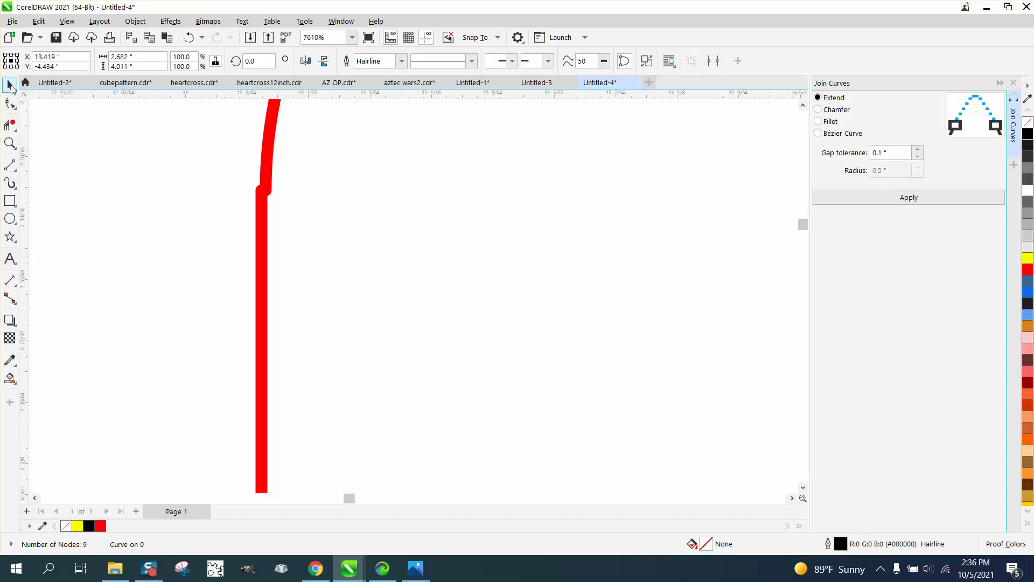
key("ctrl+z")
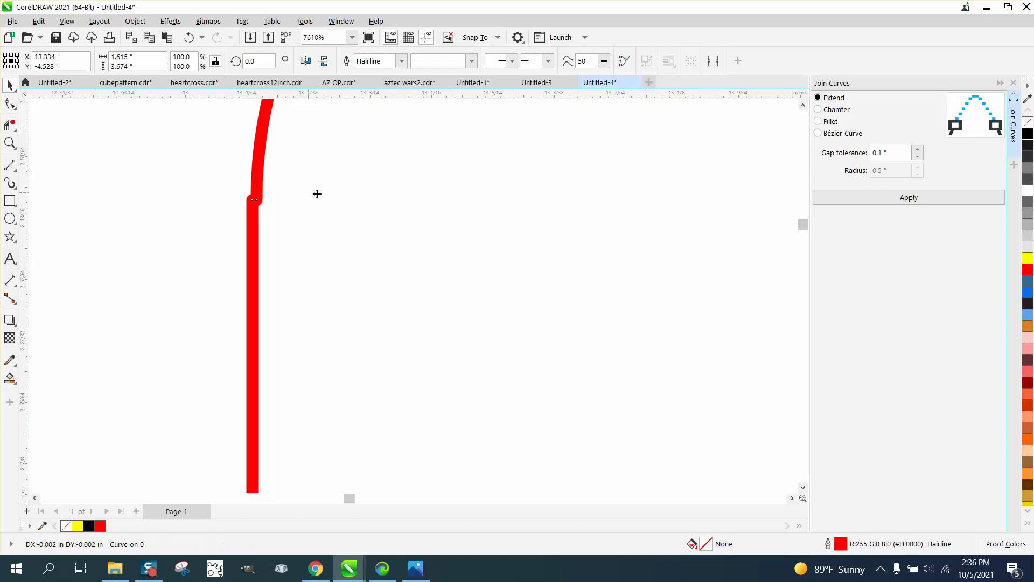
key("ctrl+z")
left_click(188, 37)
left_click(188, 37)
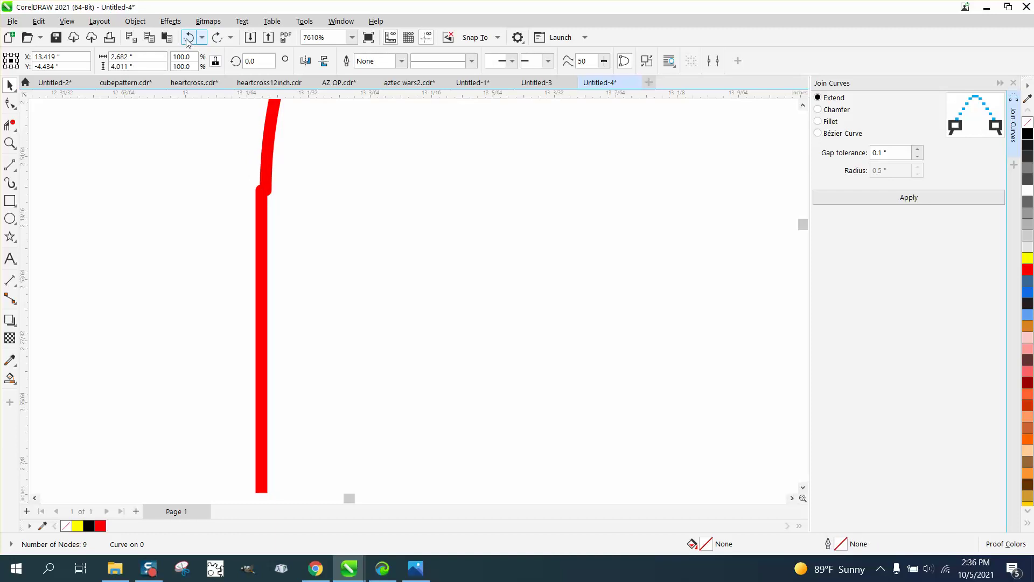
left_click(188, 37)
left_click(188, 37)
left_click(188, 37)
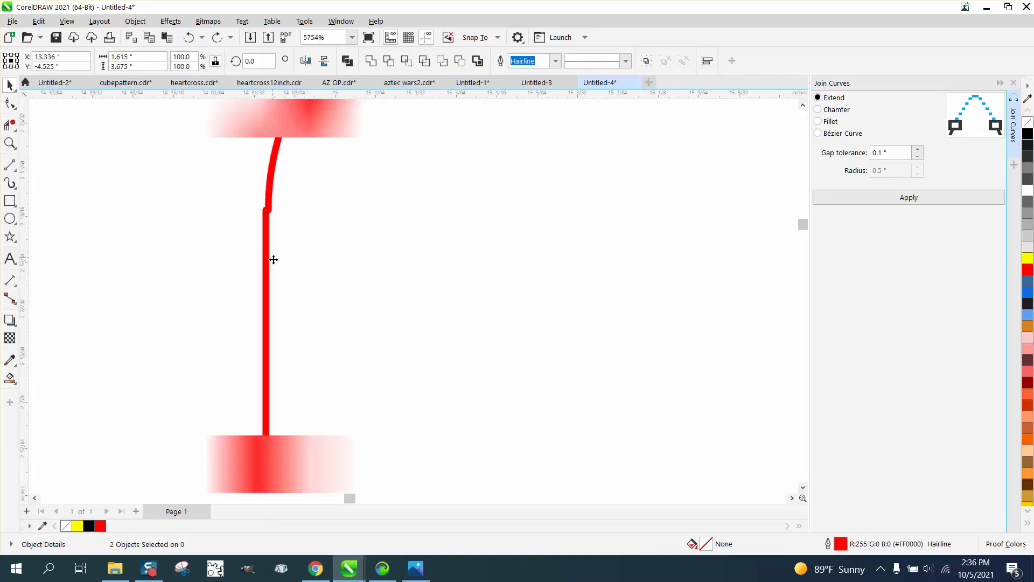
scroll(278, 260, "down", 5)
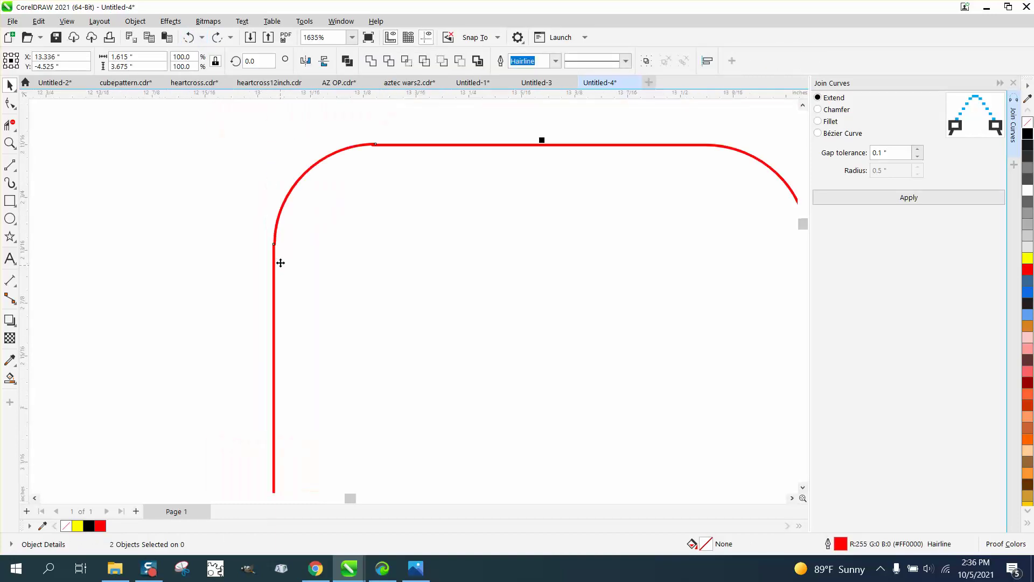
left_click(189, 37)
left_click(190, 37)
left_click(189, 37)
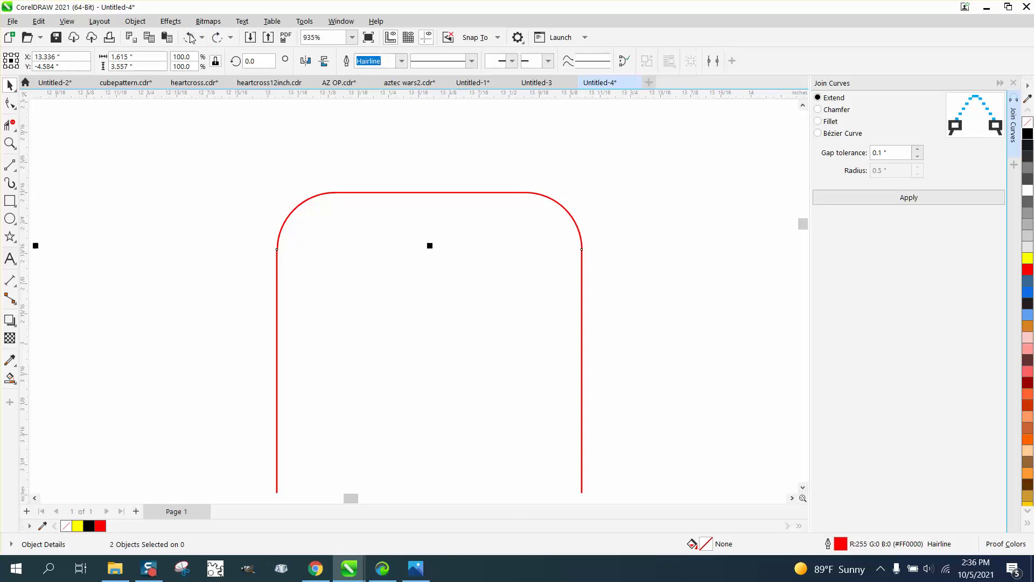
Step: Join the upper-left corner arc's lower end to the strap's left side line using Extend with a 0.1" gap tolerance
left_click(11, 143)
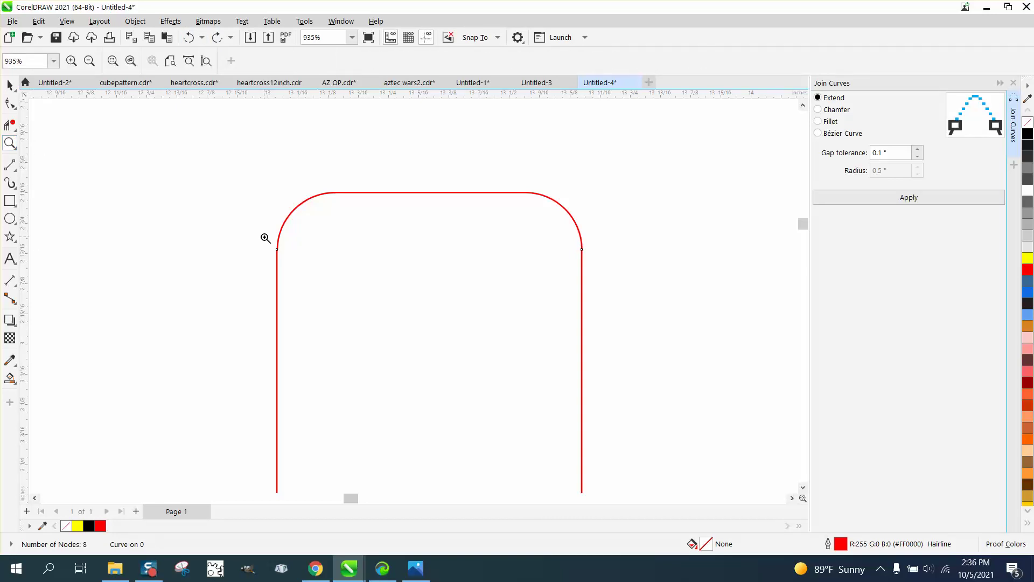
left_click_drag(266, 236, 305, 261)
left_click(10, 102)
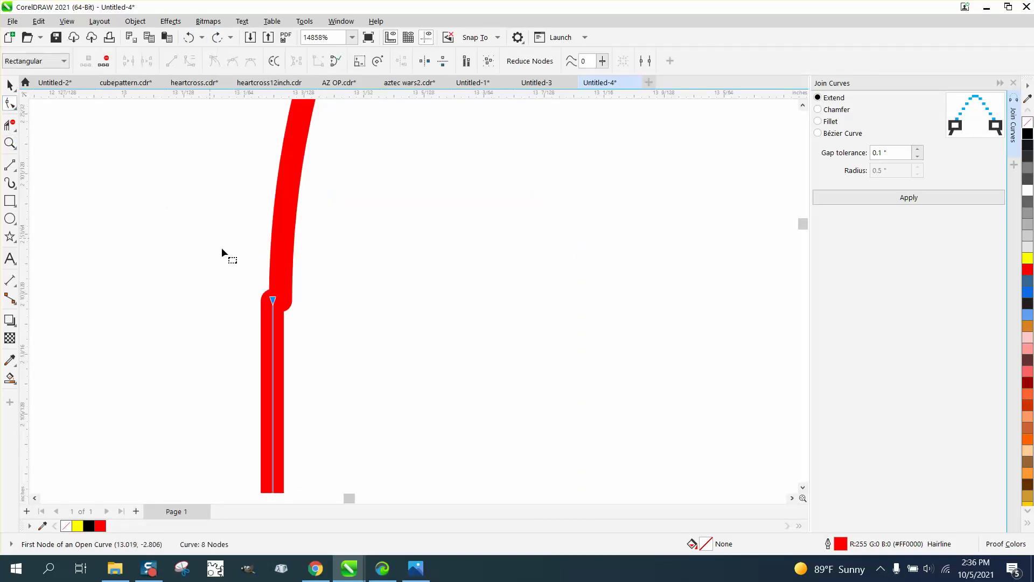
left_click(290, 294)
left_click(282, 263)
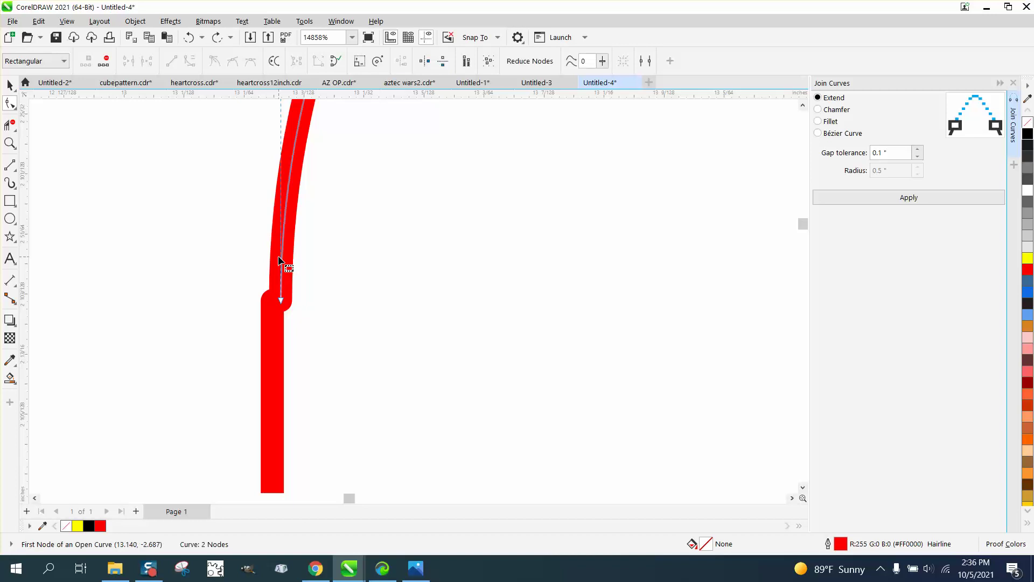
left_click(280, 301)
left_click_drag(275, 299, 321, 324)
left_click(275, 339, "shift")
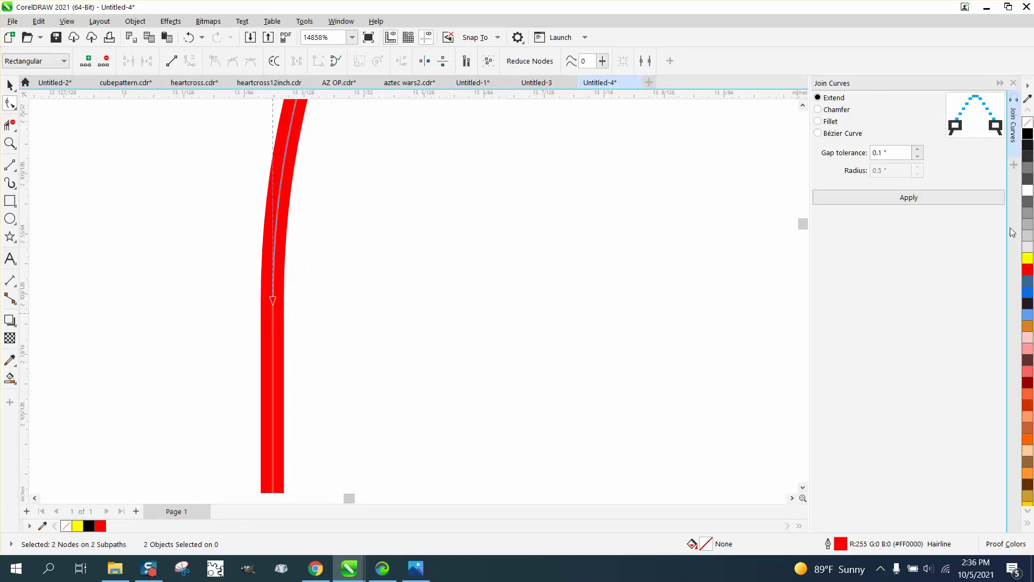
left_click(930, 199)
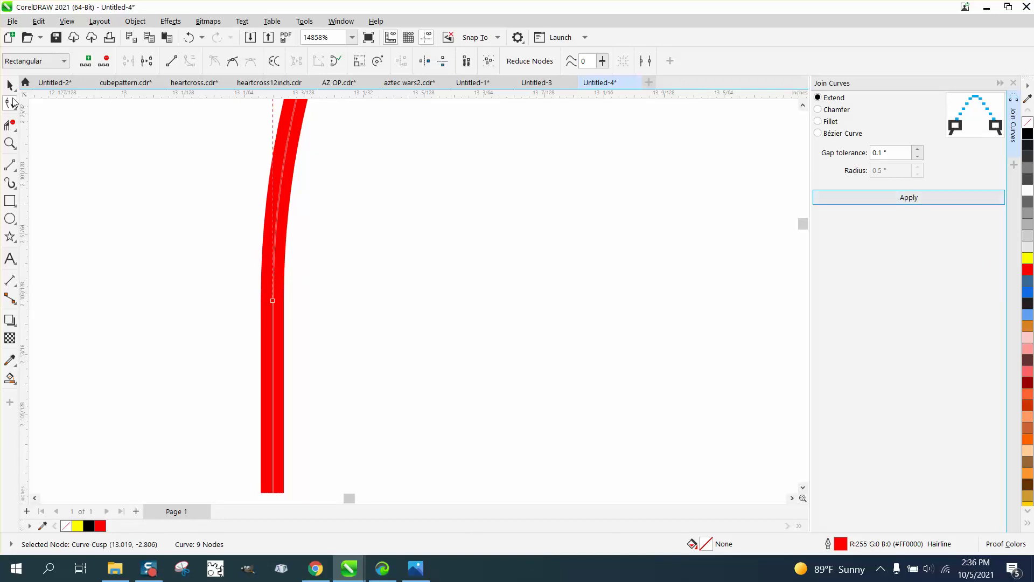
Step: Move the strap's top line upward to check whether it is attached to the corner arcs, and undo the move
key("space")
scroll(307, 242, "down", 5)
scroll(259, 248, "down", 2)
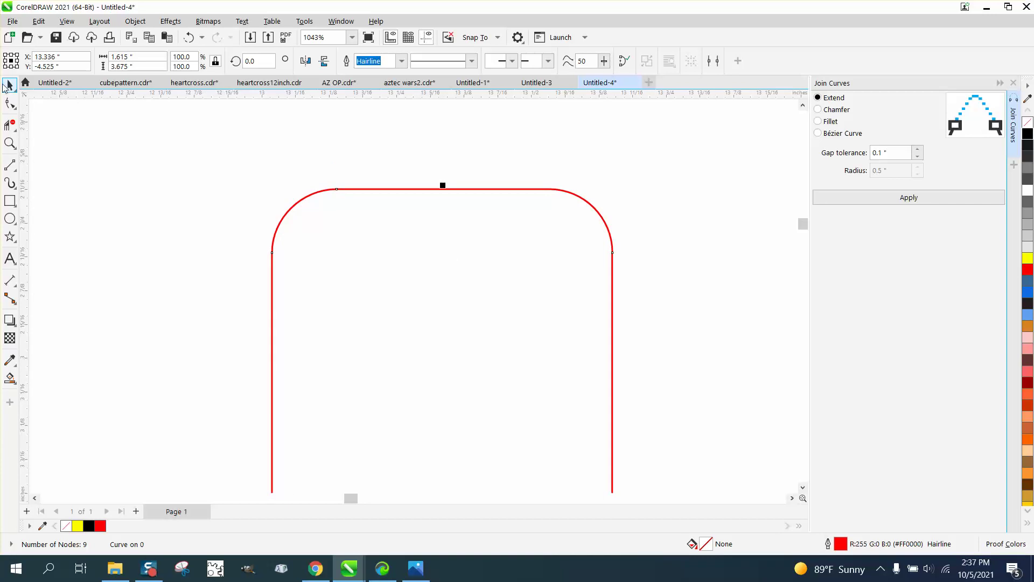
left_click(416, 186)
left_click_drag(418, 187, 418, 160)
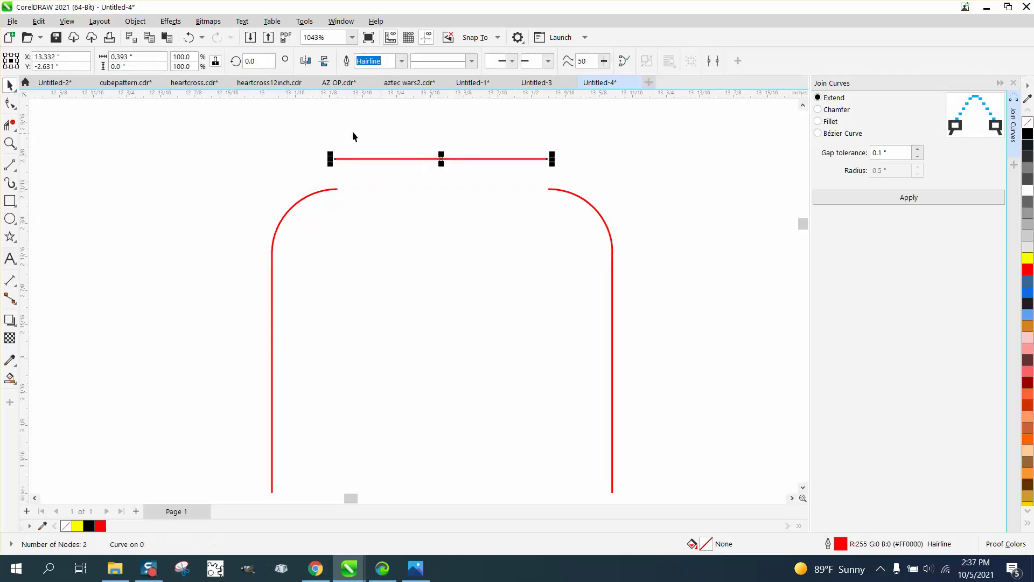
left_click(202, 38)
left_click(211, 56)
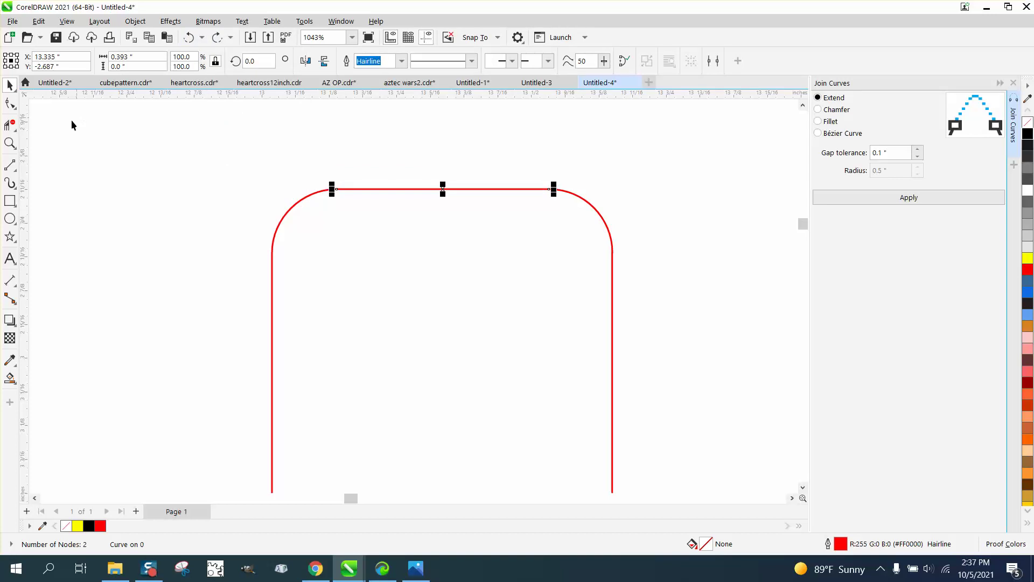
Step: Join the top line's left end to the upper-left corner arc using Extend with a 0.1" gap tolerance
left_click(10, 143)
left_click_drag(321, 167, 373, 212)
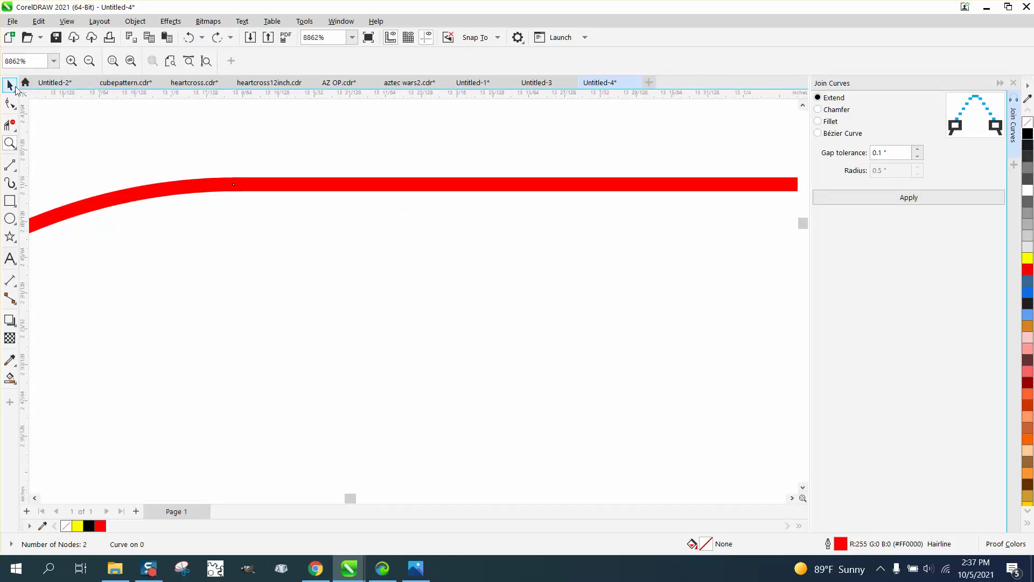
left_click(10, 103)
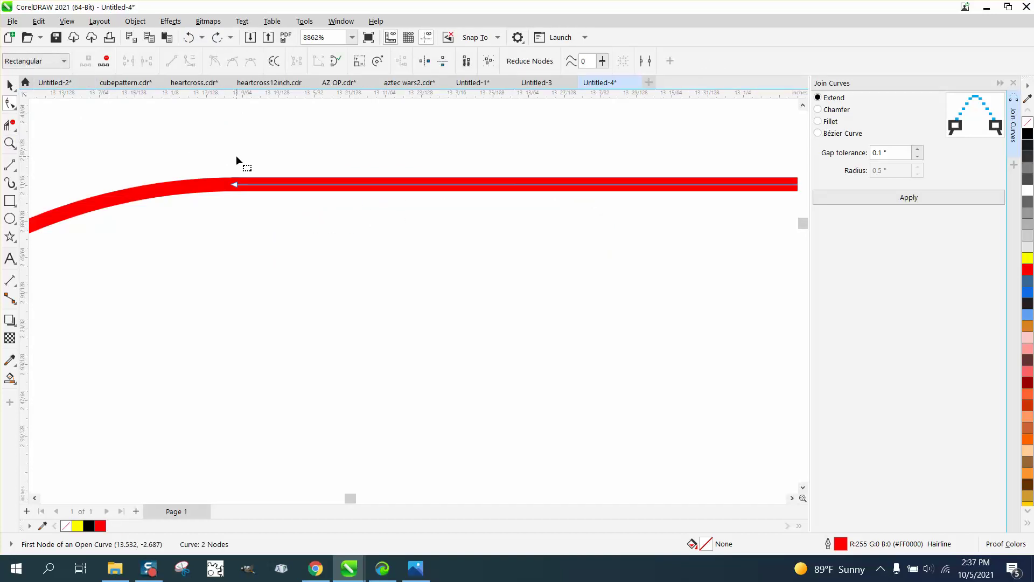
left_click_drag(211, 197, 269, 218)
left_click(909, 199)
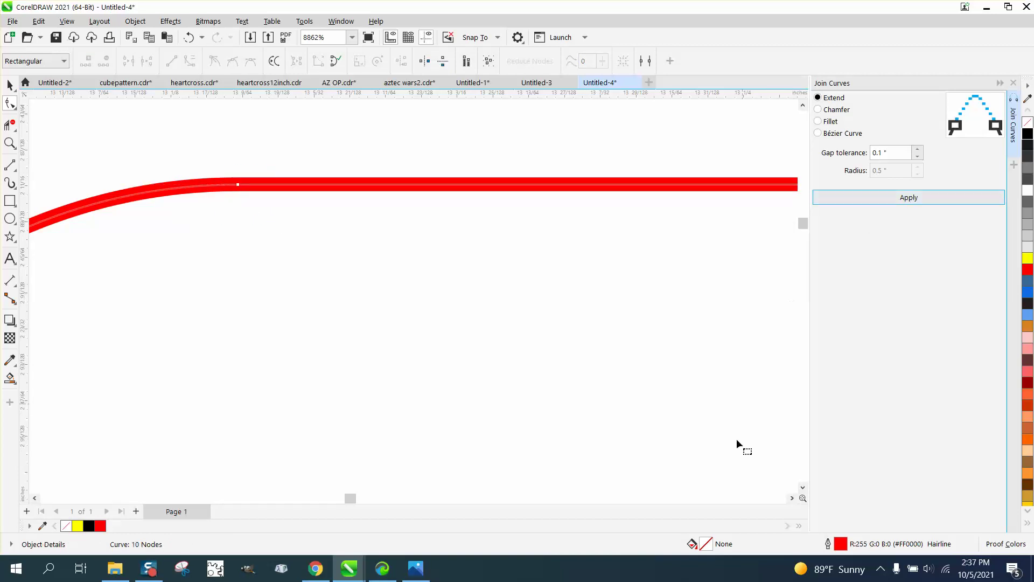
Step: Join the top line's right end to the upper-right corner arc using Extend with a 0.1" gap tolerance
left_click(791, 498)
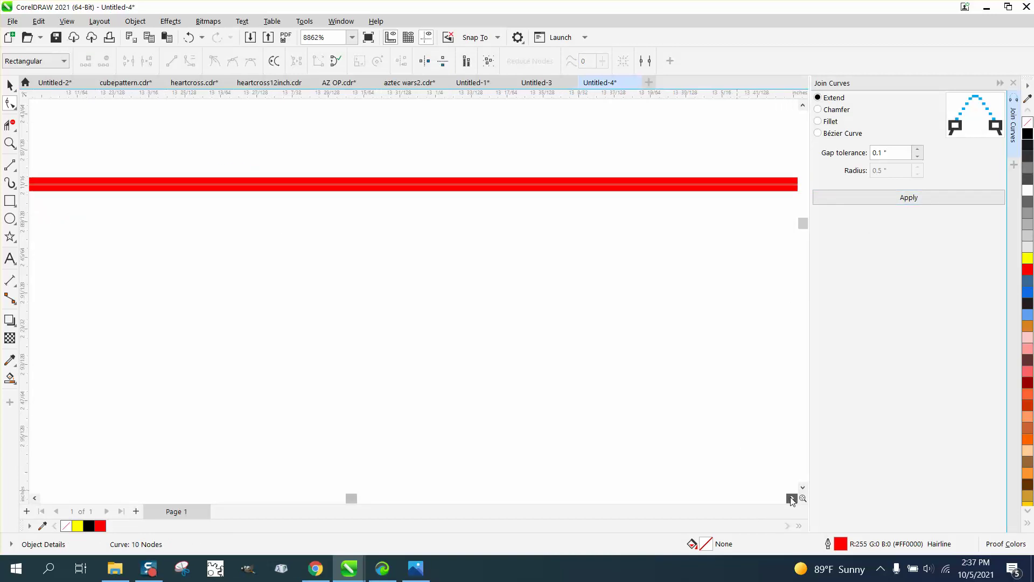
scroll(612, 421, "down", 3)
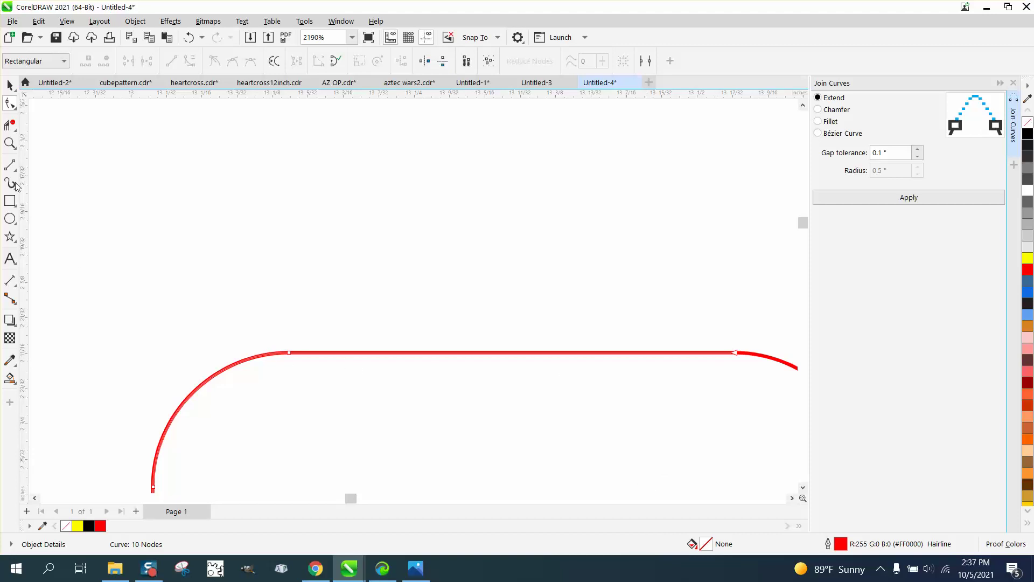
left_click(10, 142)
left_click_drag(710, 321, 790, 402)
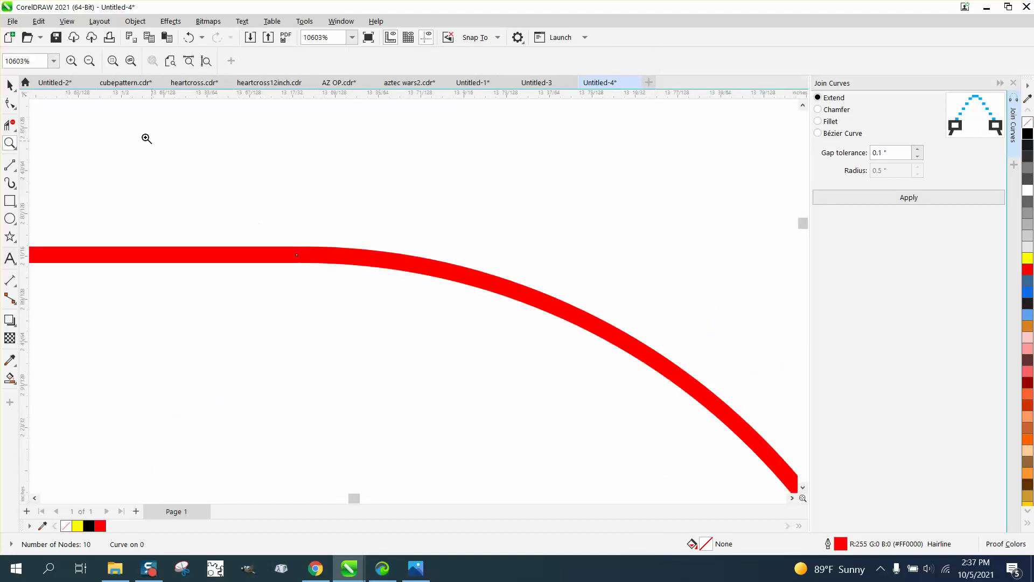
left_click(10, 102)
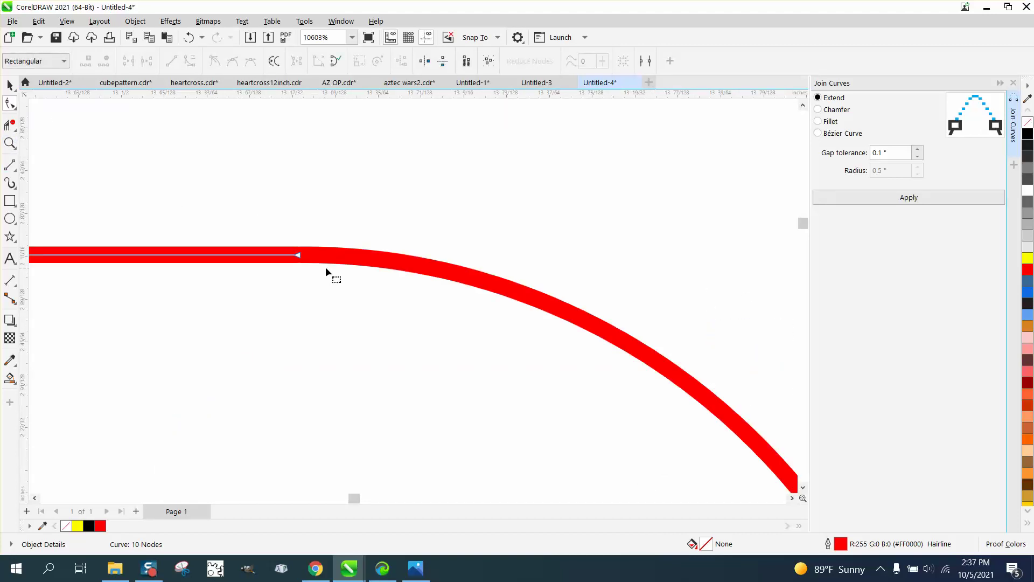
left_click(354, 268)
left_click_drag(260, 230, 348, 284)
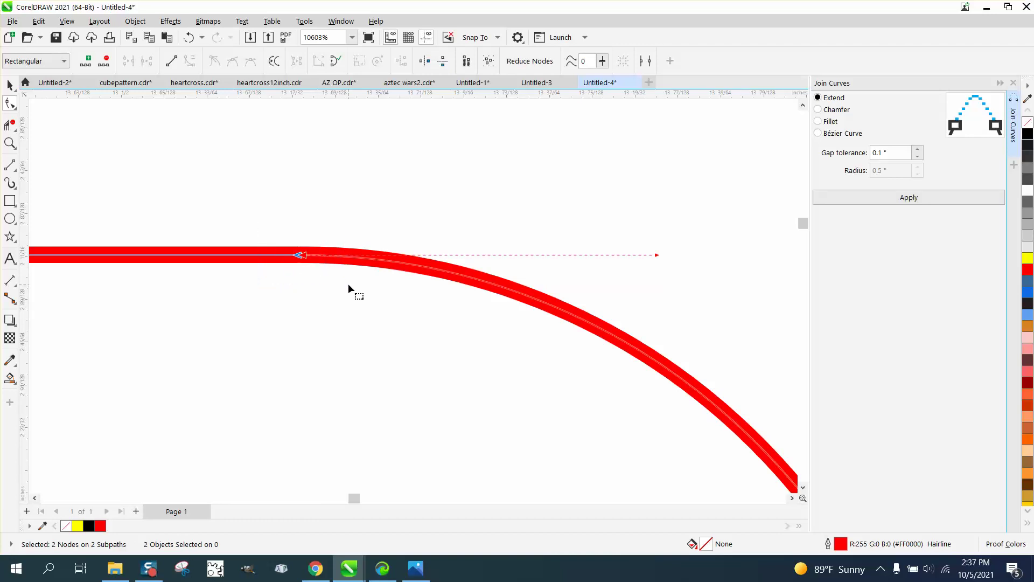
left_click(908, 199)
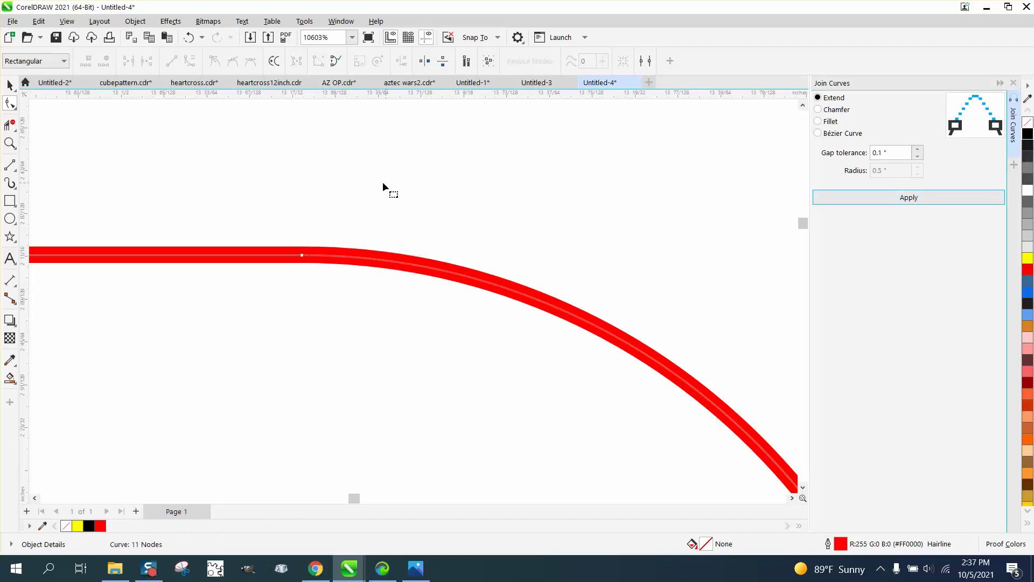
Step: Try deleting the end node of the right side line where it meets the upper-right corner arc, and undo the deletion
scroll(384, 490, "down", 4)
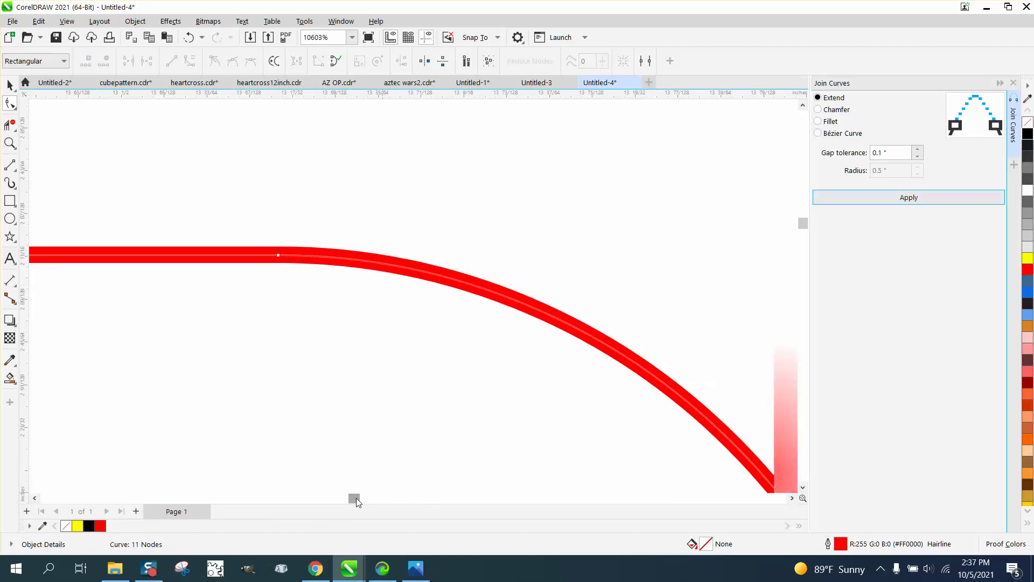
scroll(337, 312, "down", 1)
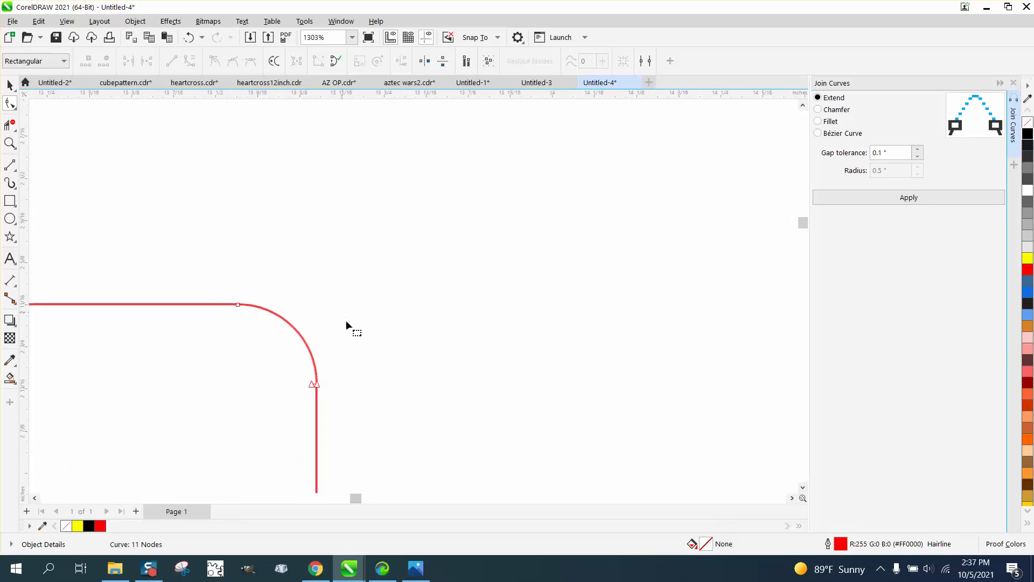
left_click(9, 142)
left_click_drag(284, 375, 377, 418)
left_click(11, 104)
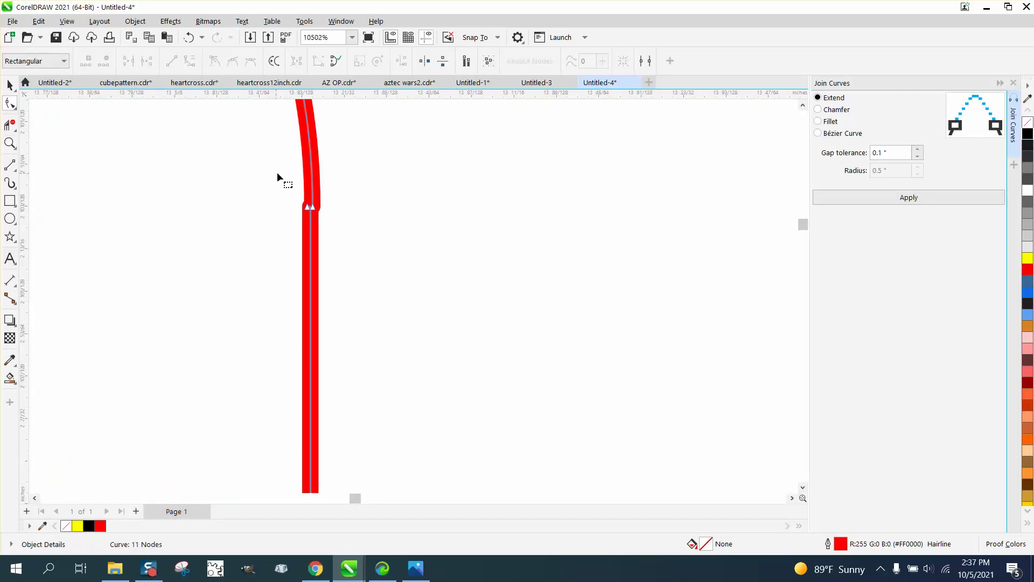
left_click(307, 208)
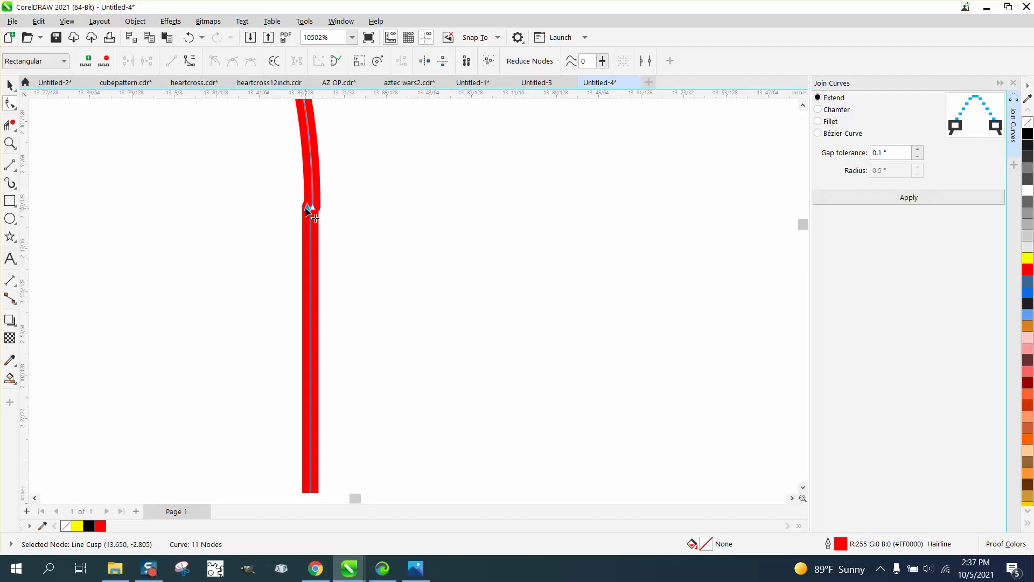
key("Delete")
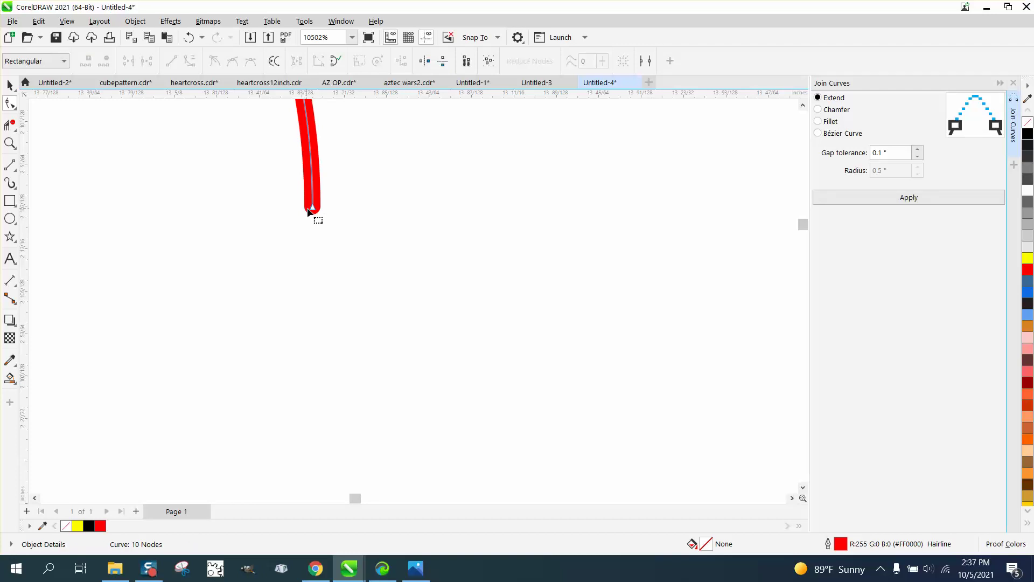
left_click(188, 37)
Step: Join the upper-right arc to the right side line with Extend at 0.1" tolerance, and align the side line's end node with the arc's end
left_click_drag(356, 250, 589, 250)
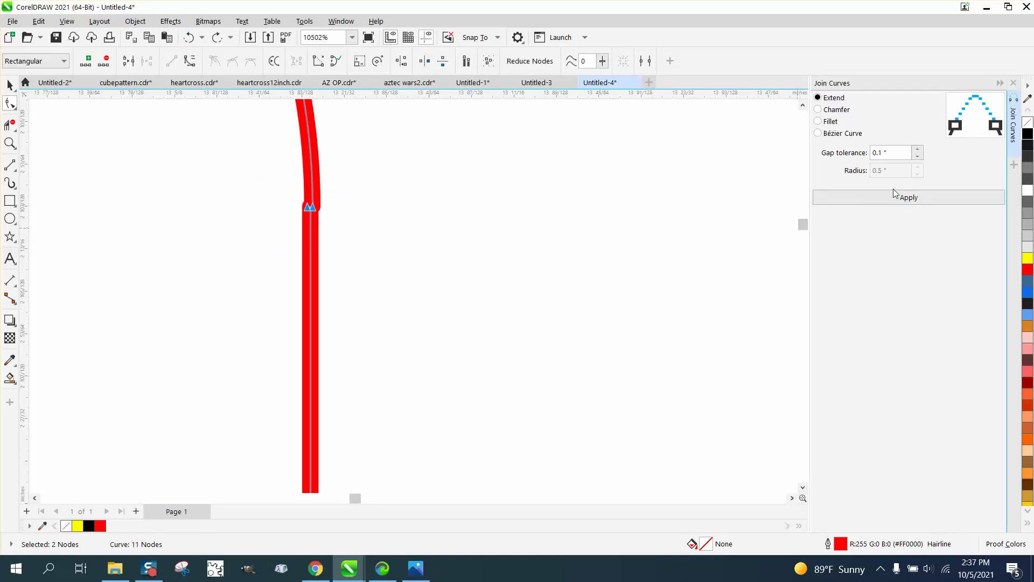
left_click(908, 198)
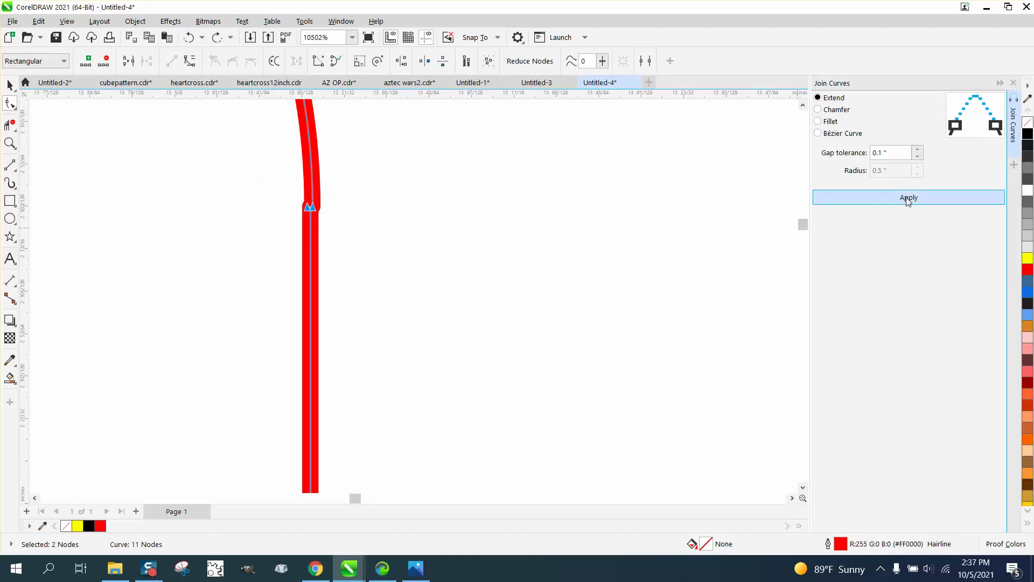
left_click(11, 142)
left_click_drag(256, 176, 407, 274)
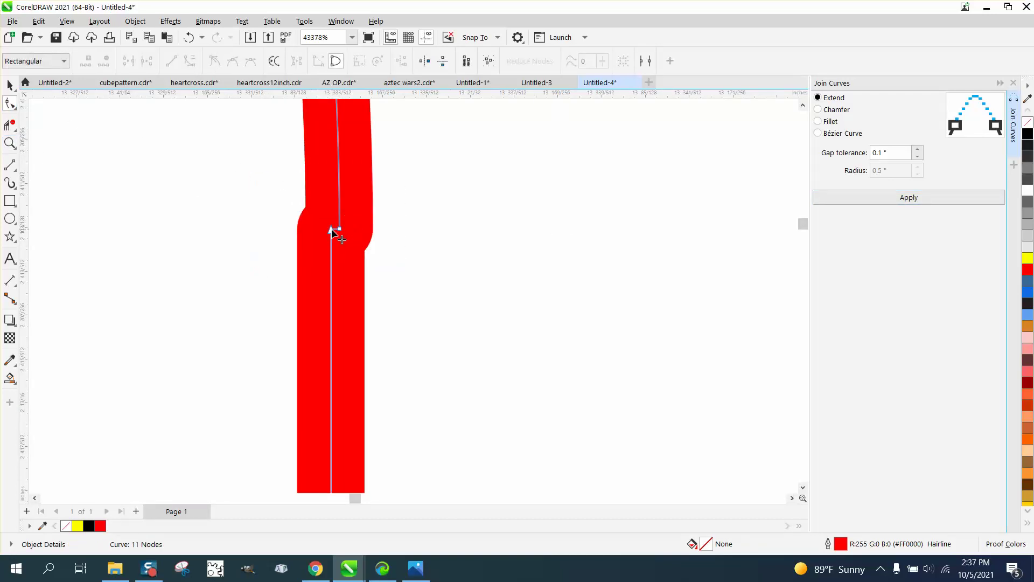
left_click_drag(332, 231, 390, 258)
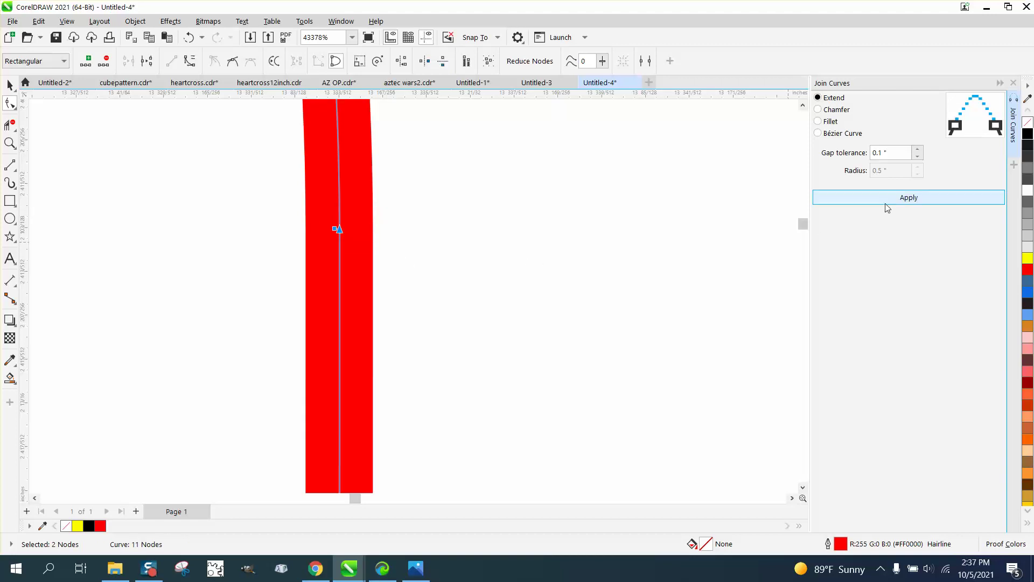
Step: Draw a rectangle about 3.90" by 4.26" around the strap outline, test for gaps with a yellow smart fill, and undo the fill
key("space")
scroll(367, 264, "down", 5)
scroll(377, 266, "down", 10)
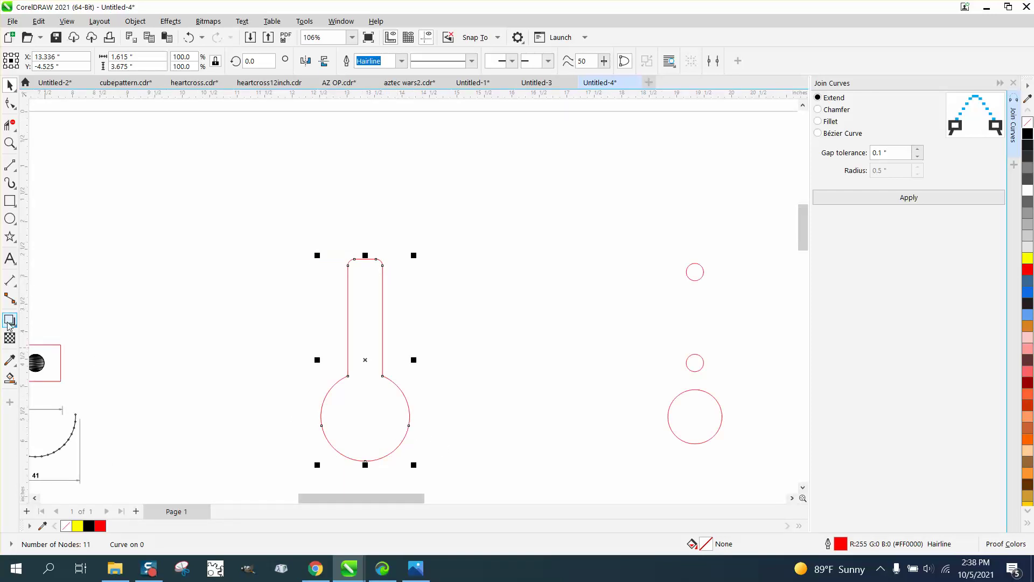
left_click(9, 200)
mouse_move(251, 227)
left_mouse_down()
mouse_move(471, 473)
mouse_move(466, 461)
left_mouse_up()
left_click(10, 377)
left_click(307, 317)
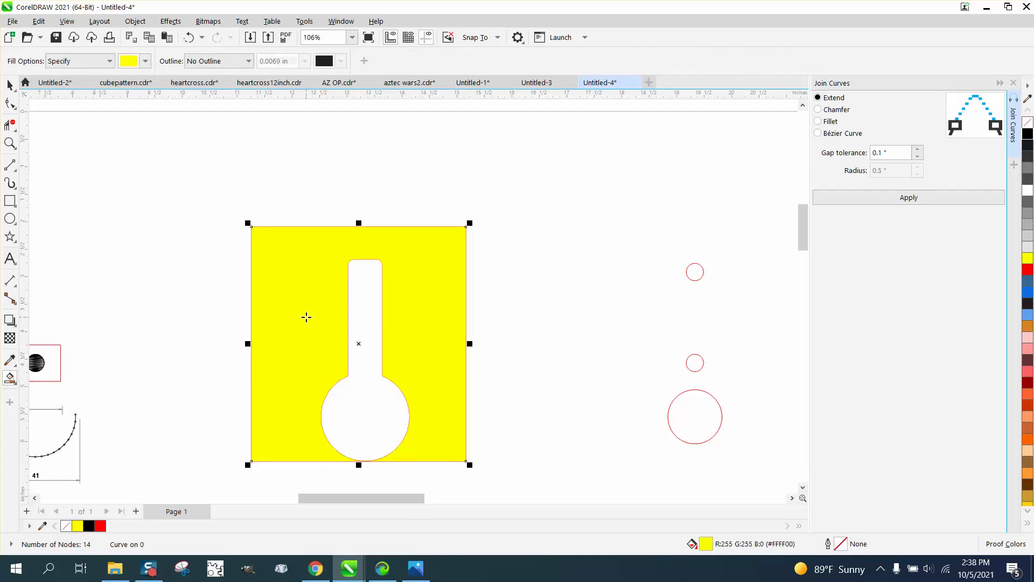
left_click(188, 37)
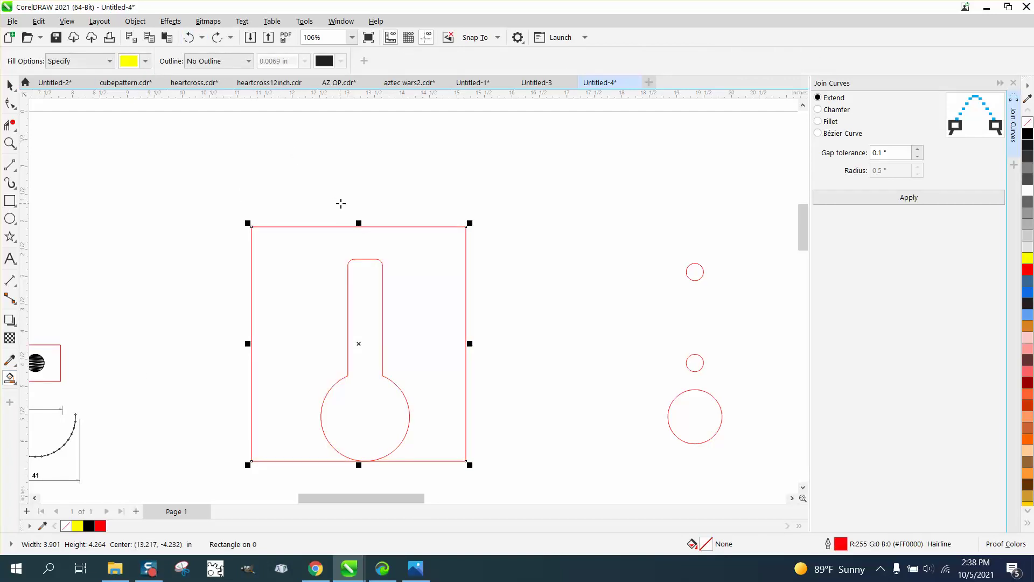
Step: Delete the test rectangle around the long-strap outline and select the strap outline
left_click(10, 85)
left_click(347, 206)
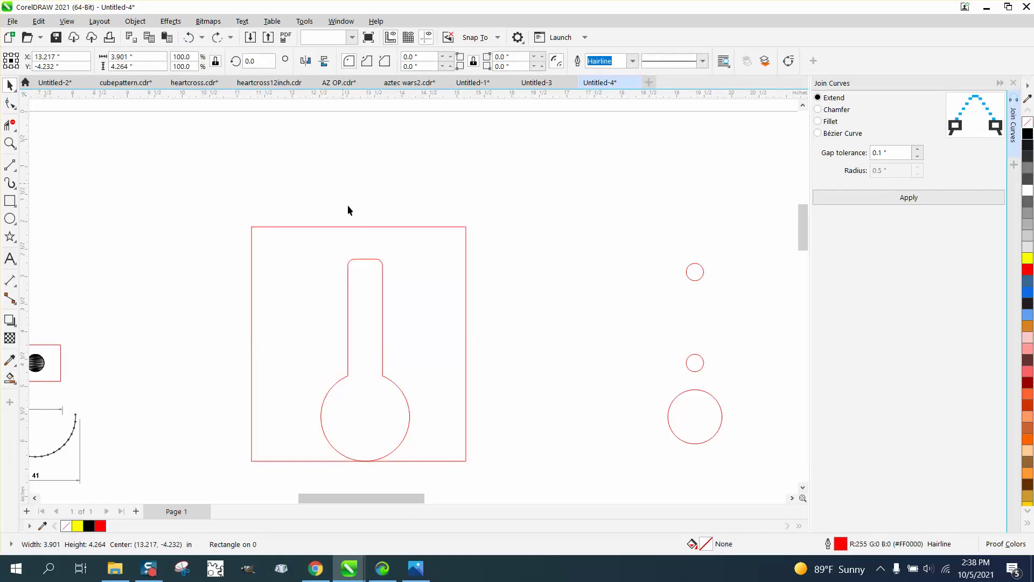
left_click(363, 259)
key("Delete")
left_click(380, 268)
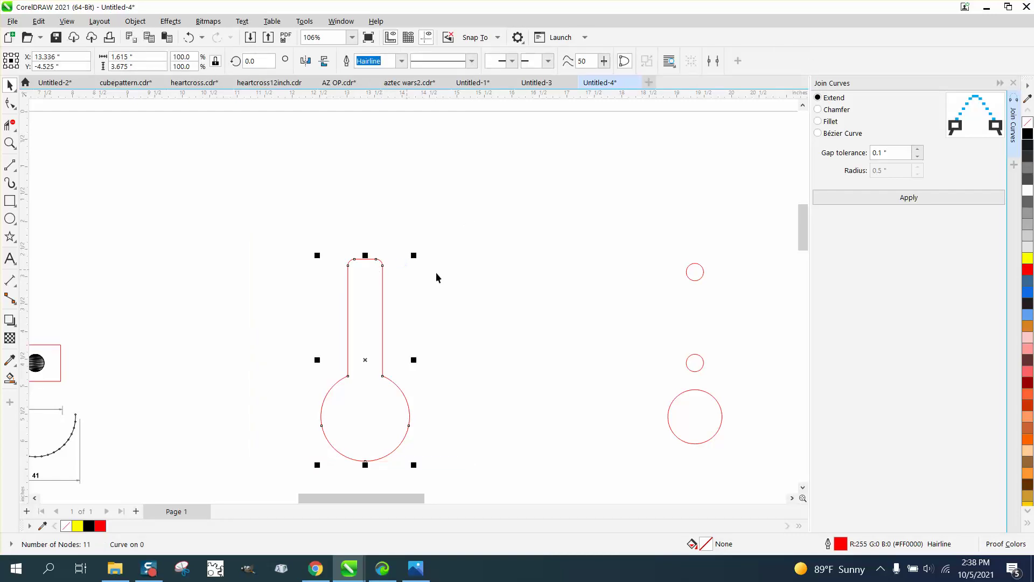
Step: Move the two small circles and the large circle together 6" left into the long-strap outline
scroll(684, 257, "down", 1)
left_click_drag(653, 241, 741, 411)
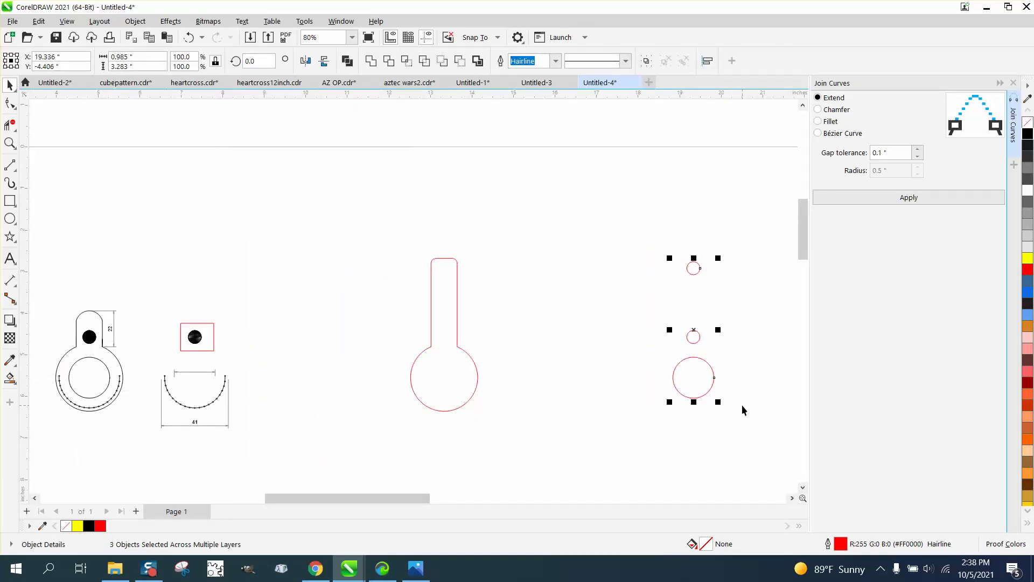
key("Left")
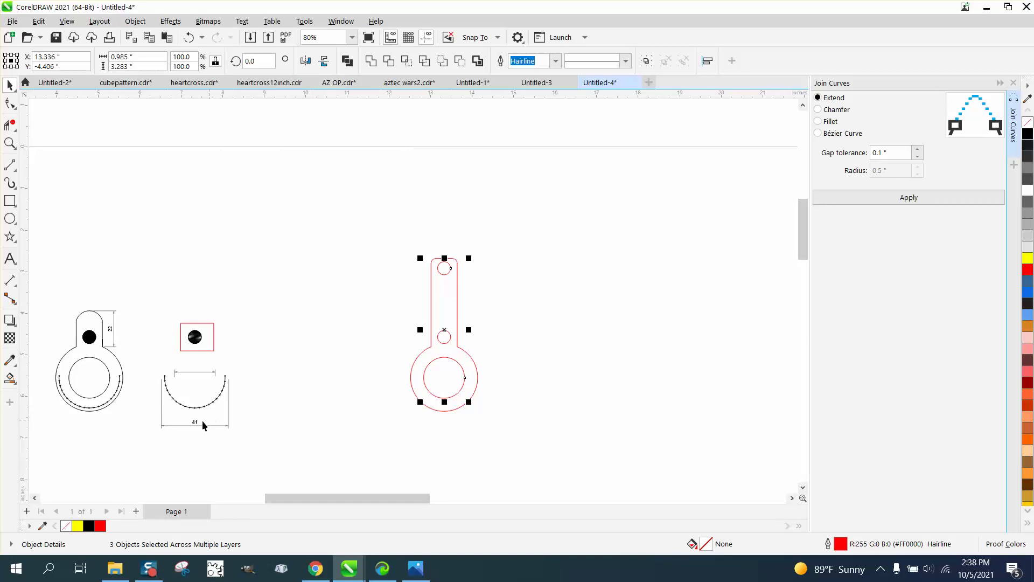
Step: Delete the two vertical extension lines, the horizontal line and the text of the 41 dimension around the stitching arc
left_click(162, 408)
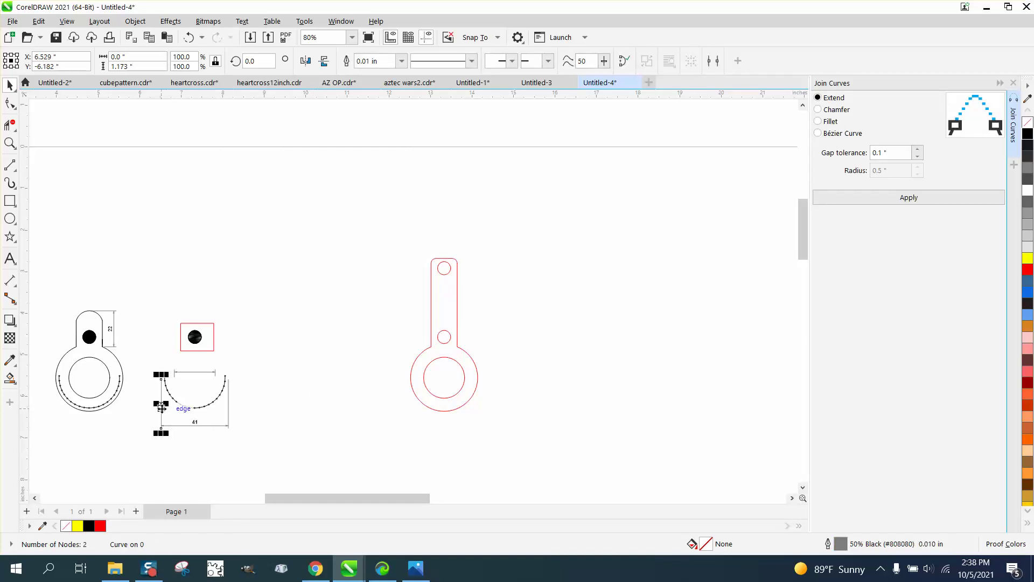
key("Delete")
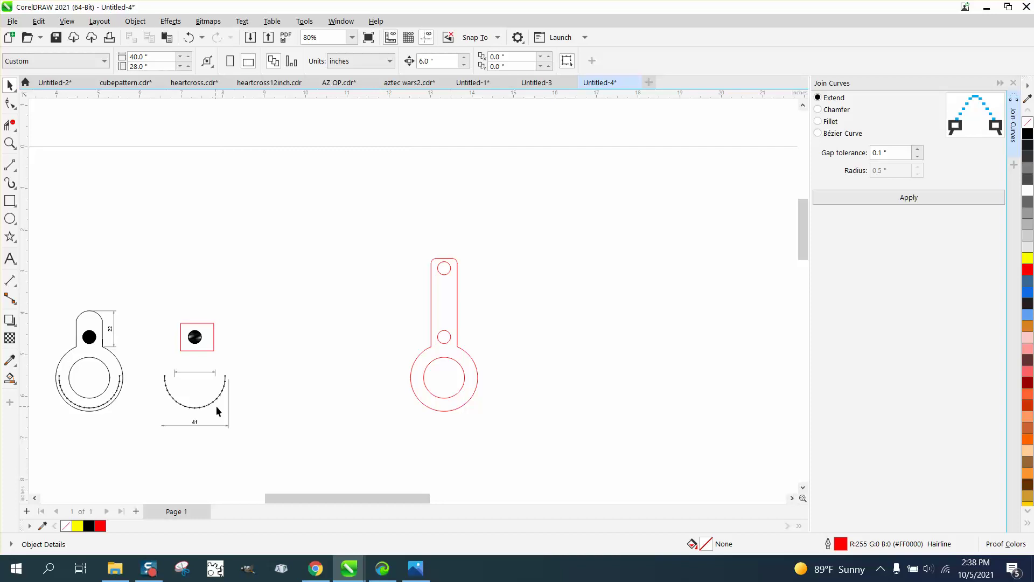
left_click(229, 403)
key("Delete")
left_click_drag(153, 414, 264, 441)
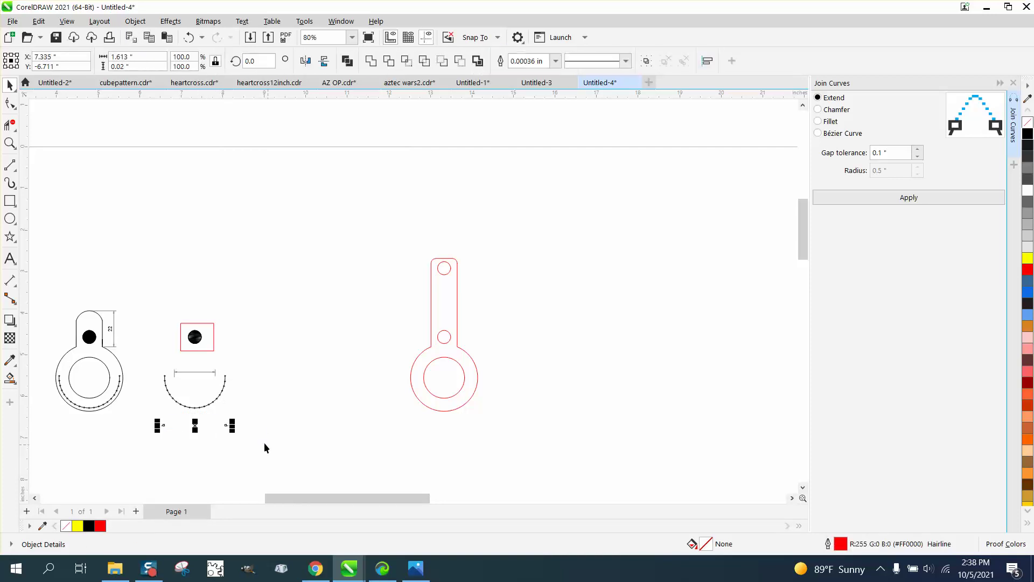
key("Delete")
Step: Move the thick black stitching arc 6" right onto the long strap and delete the gray dimension line above the stitch holes
left_click(10, 143)
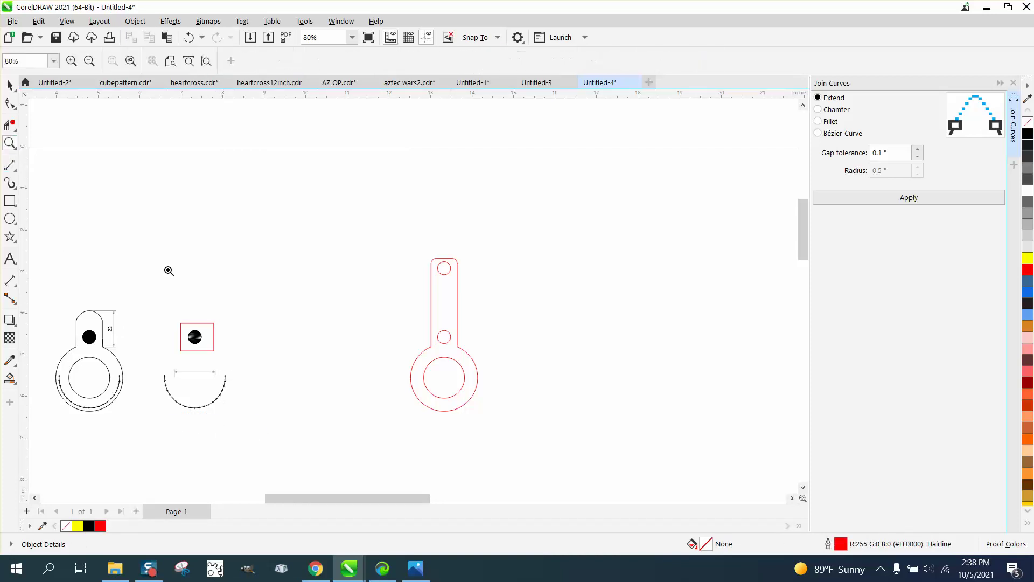
left_click_drag(162, 357, 277, 418)
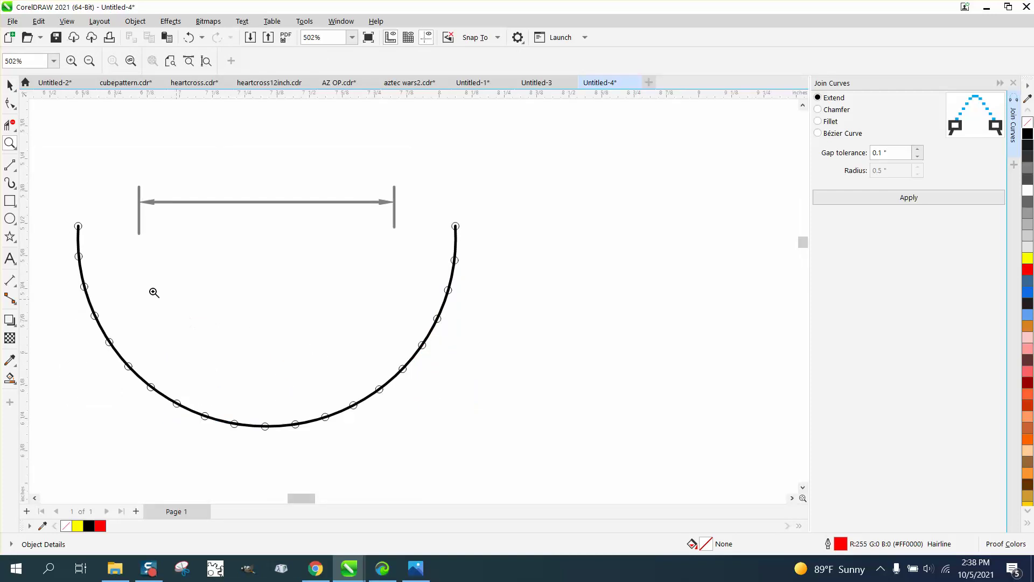
left_click(10, 85)
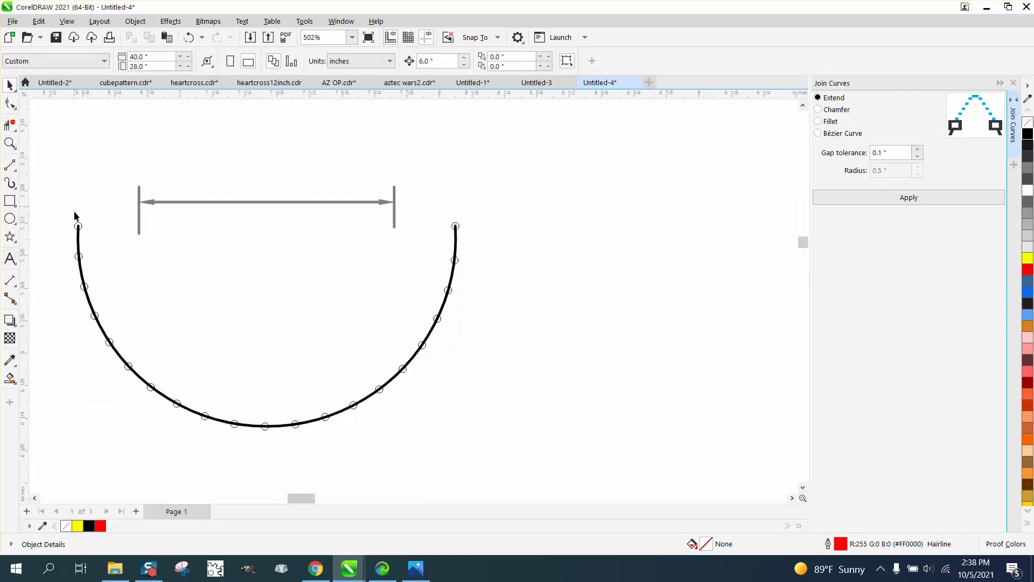
left_click(78, 240)
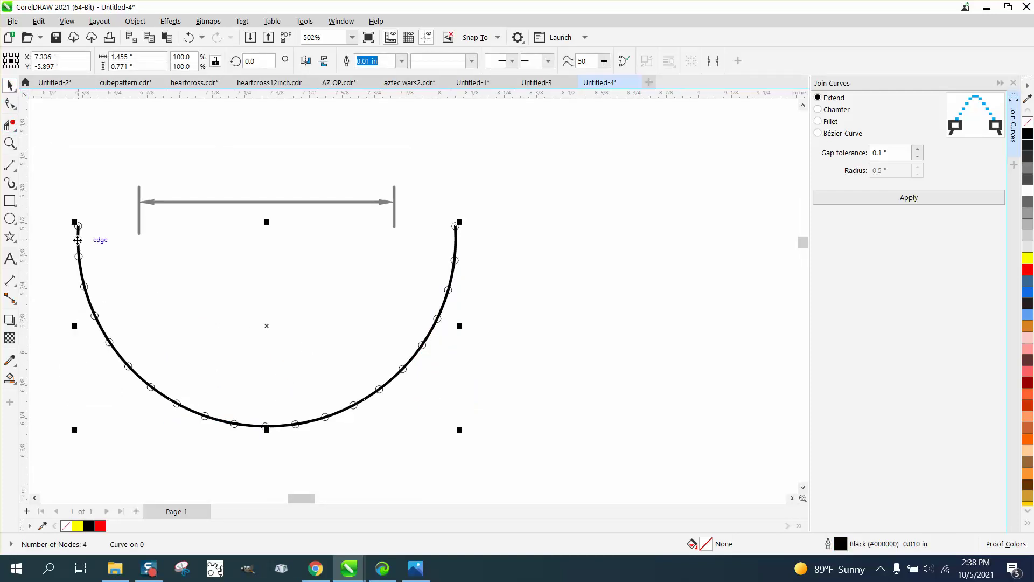
key("Right")
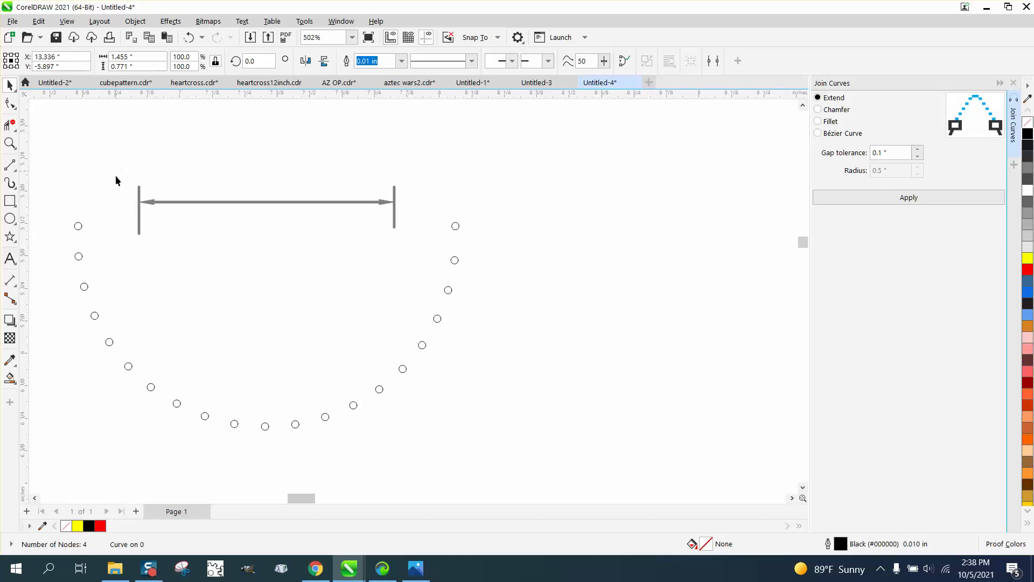
left_click(359, 248)
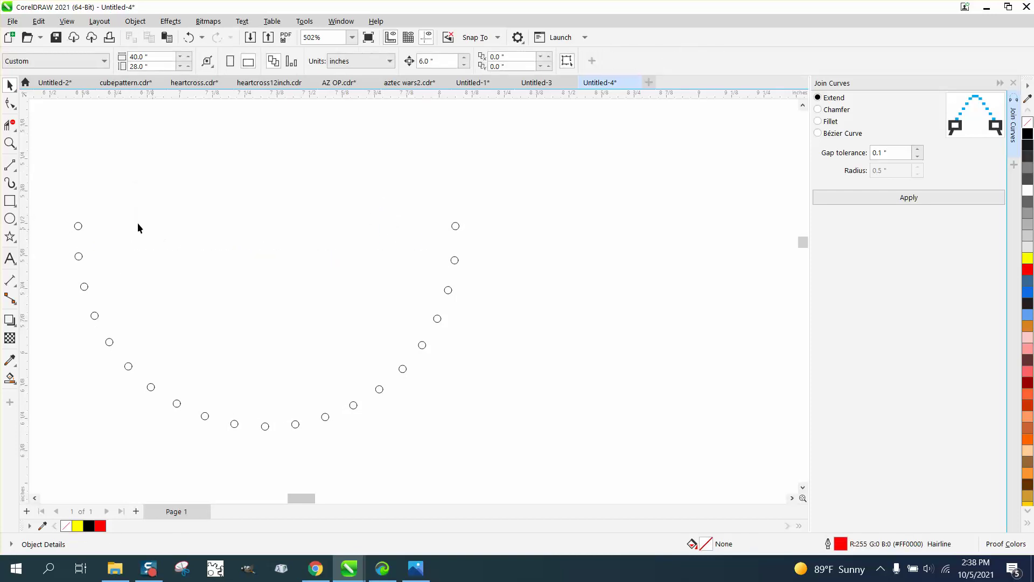
Step: Give all the small stitch-hole circles a red hairline outline and move them 6" right onto the long strap
scroll(120, 216, "down", 2)
left_click_drag(435, 405, 435, 406)
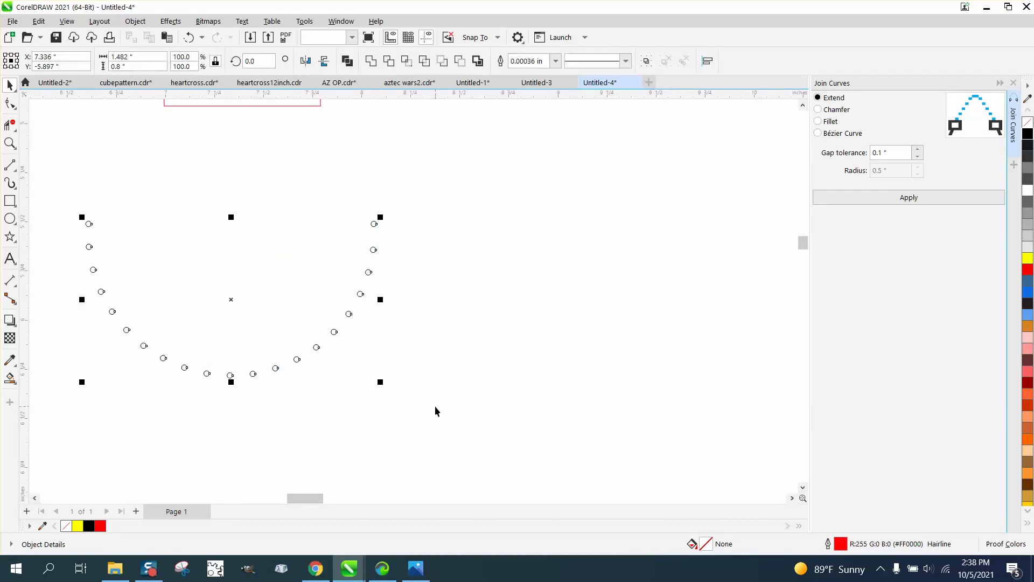
right_click(1030, 271)
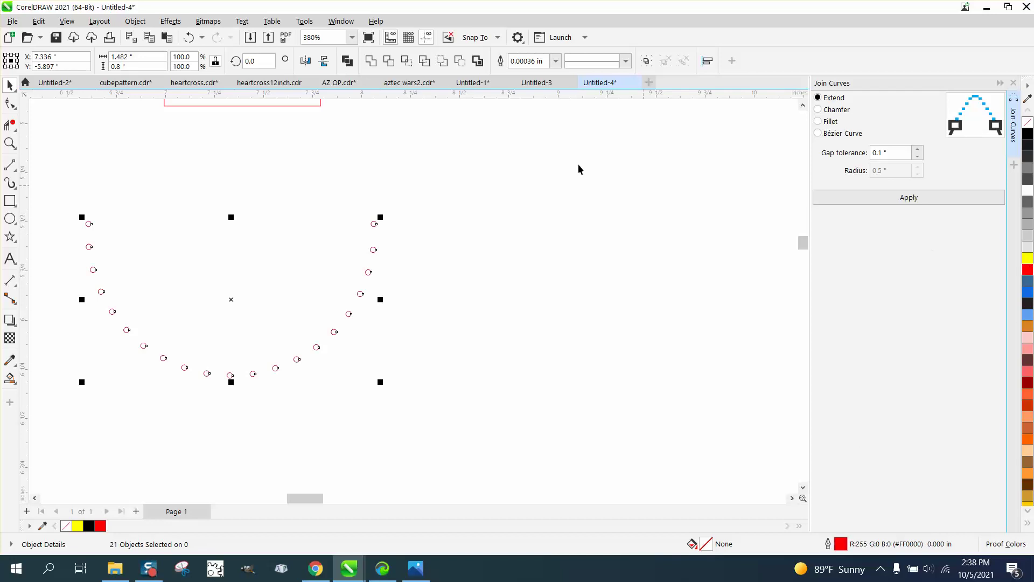
left_click(556, 62)
left_click(533, 85)
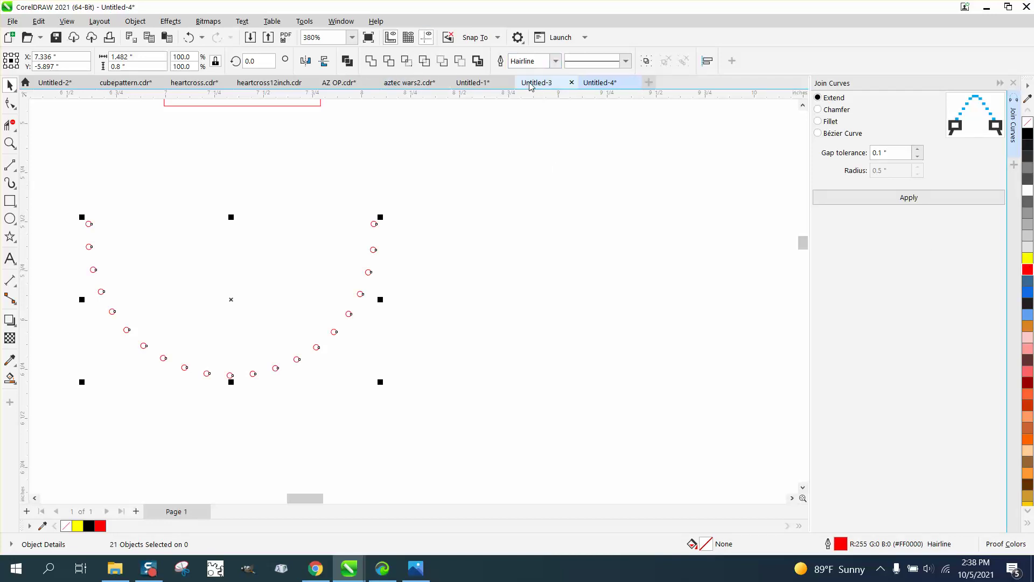
scroll(403, 274, "down", 2)
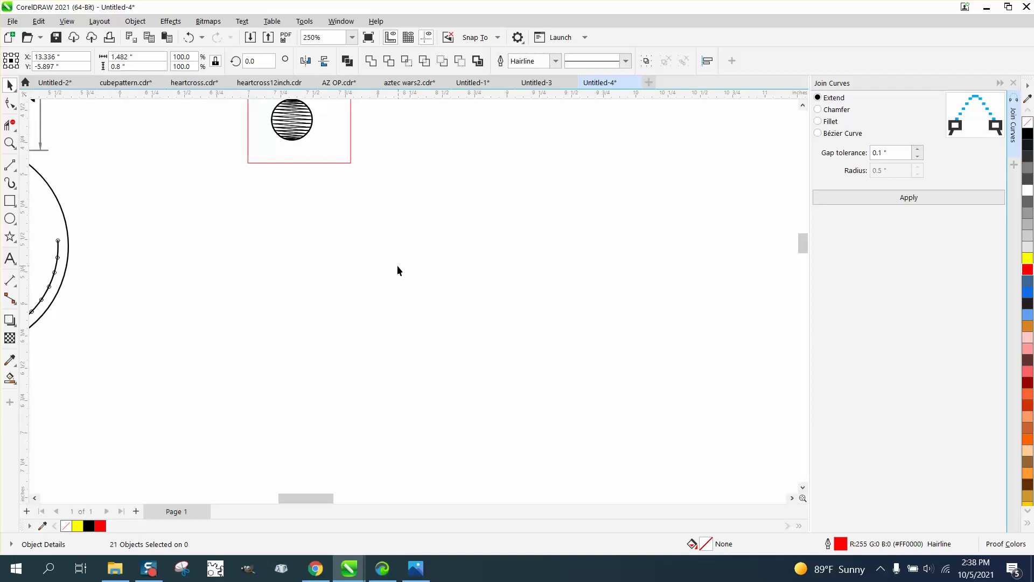
Step: Examine the stitch holes along the long strap's arc and compare them with the stitching in the reference photo
scroll(367, 269, "down", 3)
left_click(9, 143)
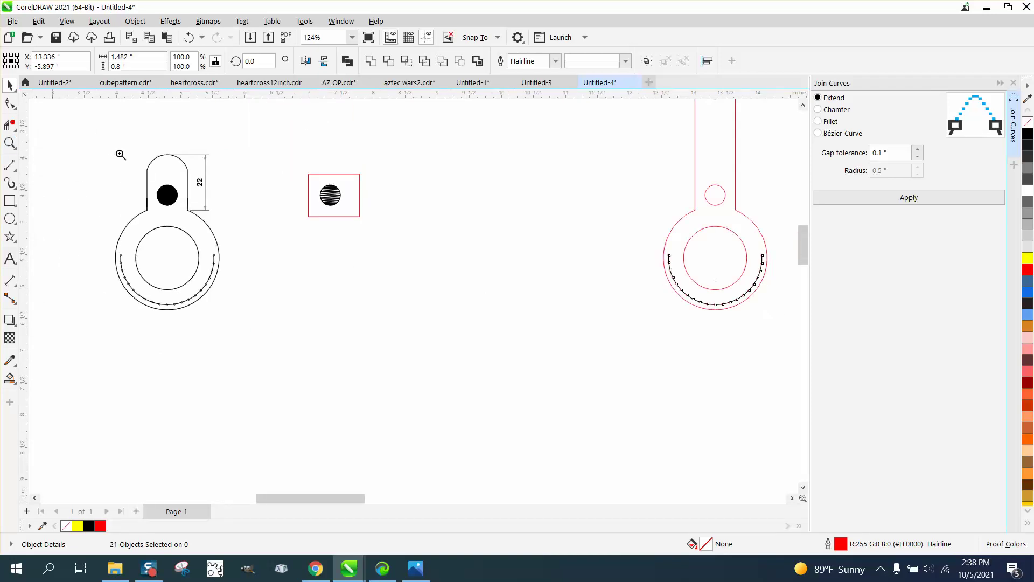
left_click_drag(659, 233, 783, 315)
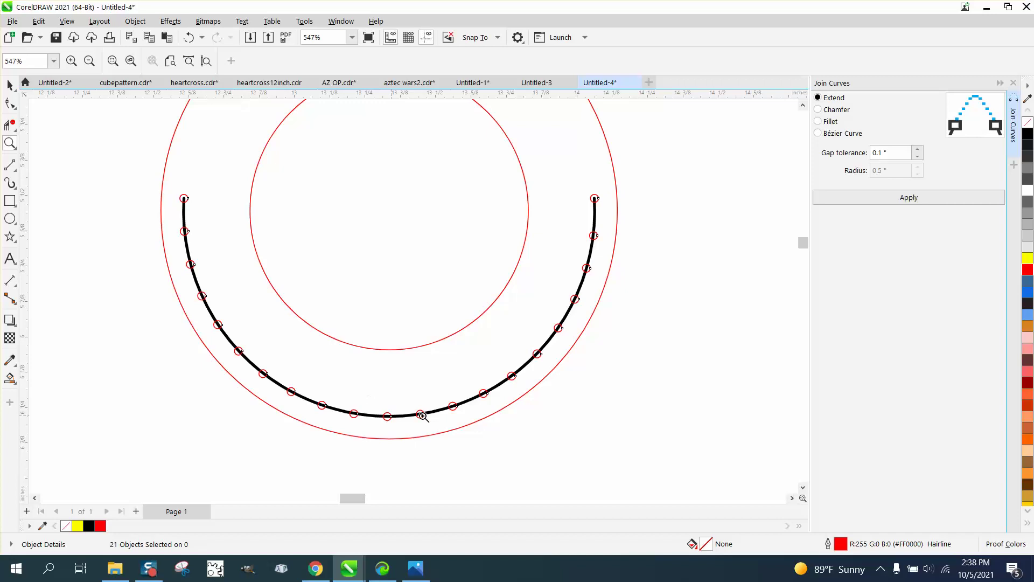
scroll(603, 280, "down", 5)
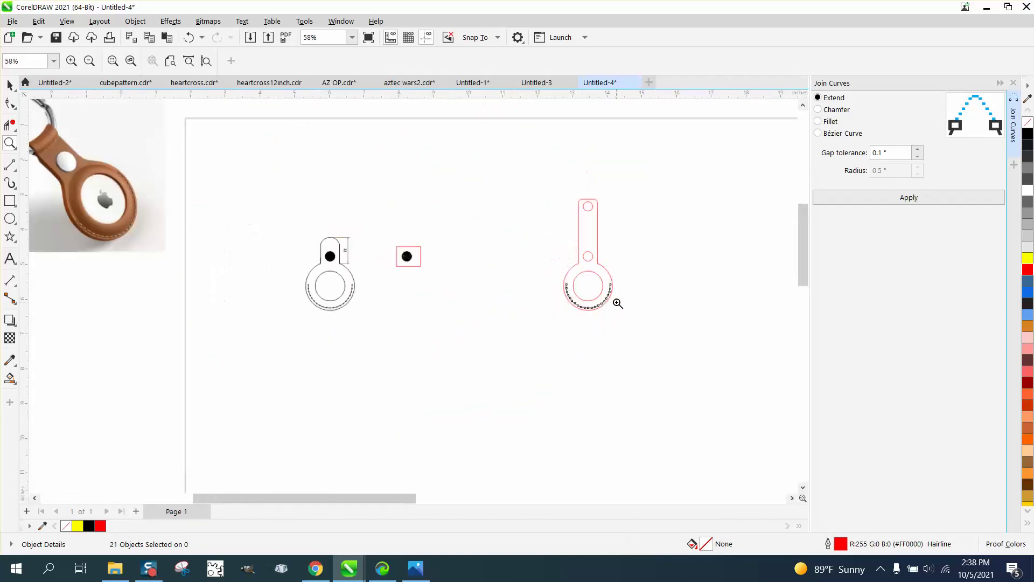
left_click_drag(194, 246, 209, 255)
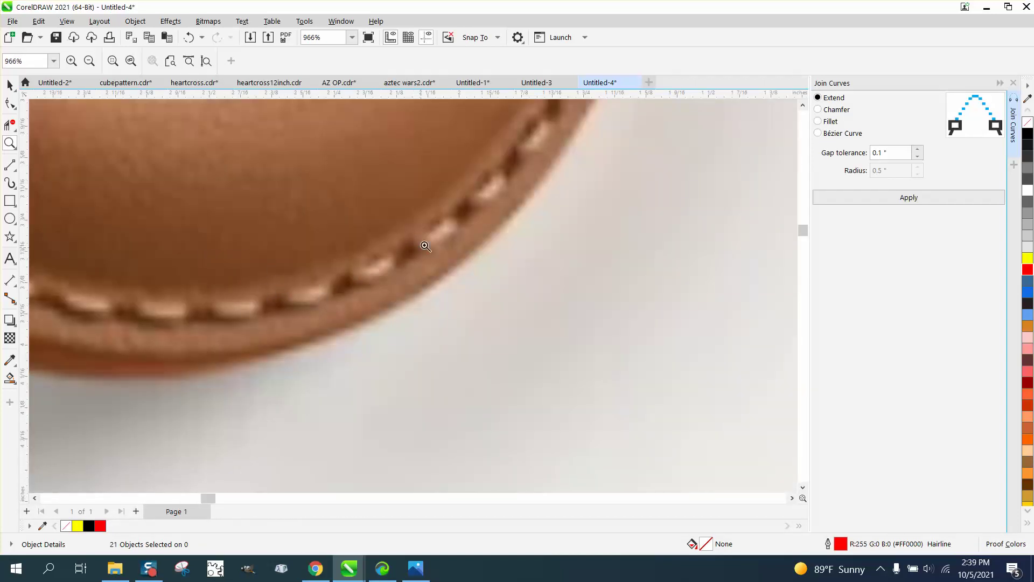
scroll(253, 286, "down", 3)
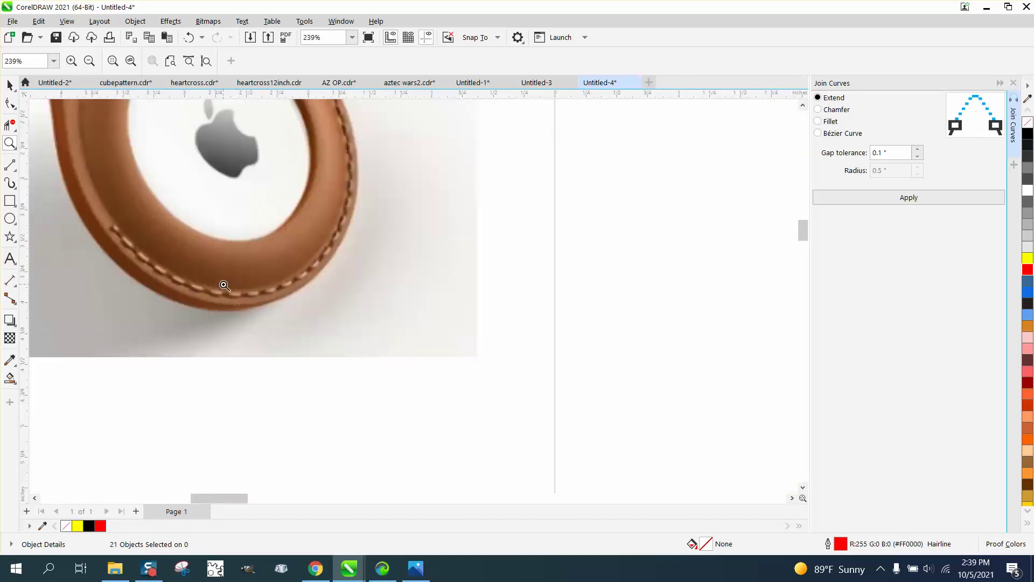
scroll(490, 321, "down", 5)
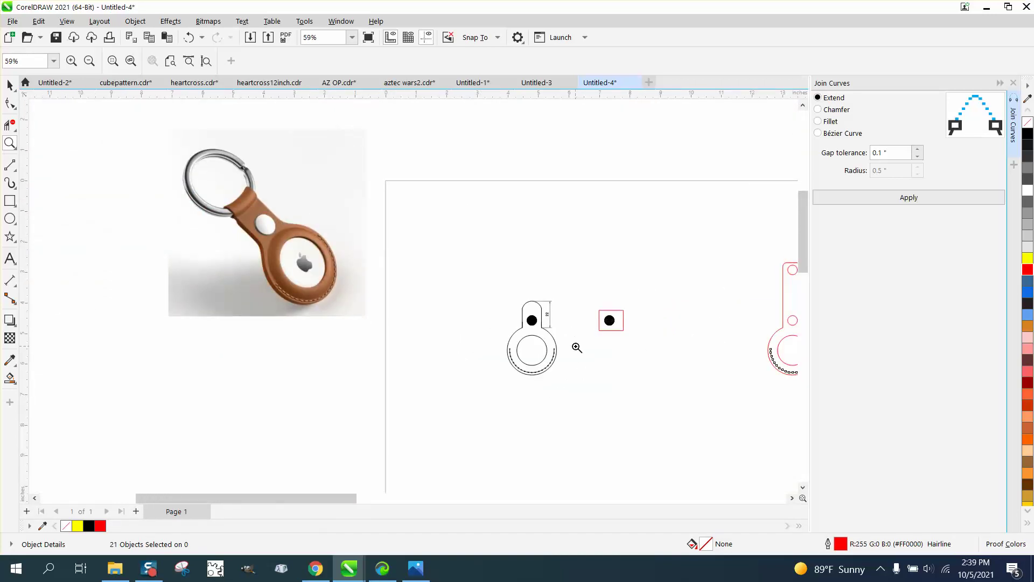
Step: Inspect the assembled long-strap piece and check the sizes of its upper and lower small holes
left_click(10, 85)
scroll(445, 307, "down", 1)
left_click_drag(644, 269, 736, 376)
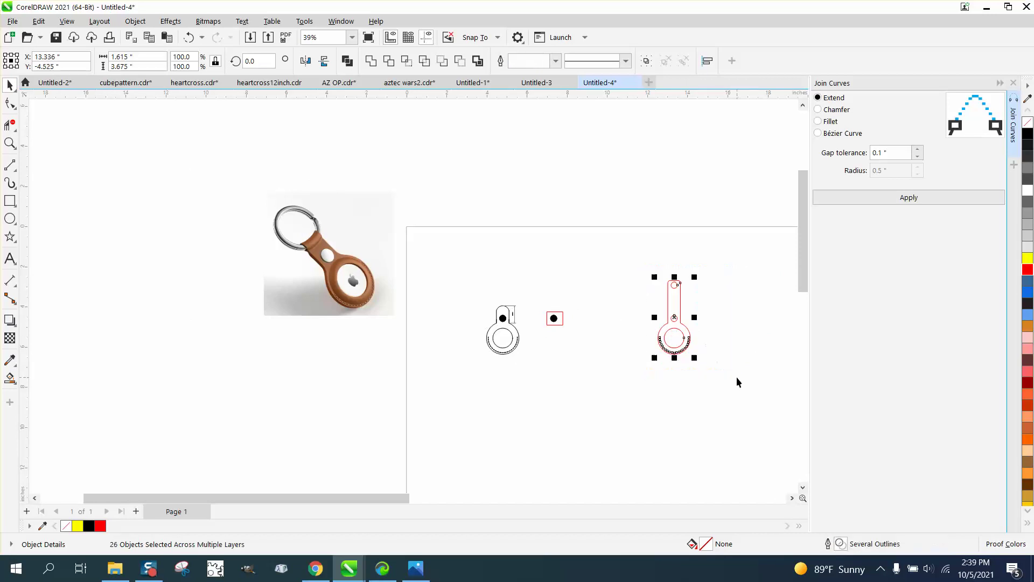
left_click(10, 143)
left_click_drag(651, 268, 765, 387)
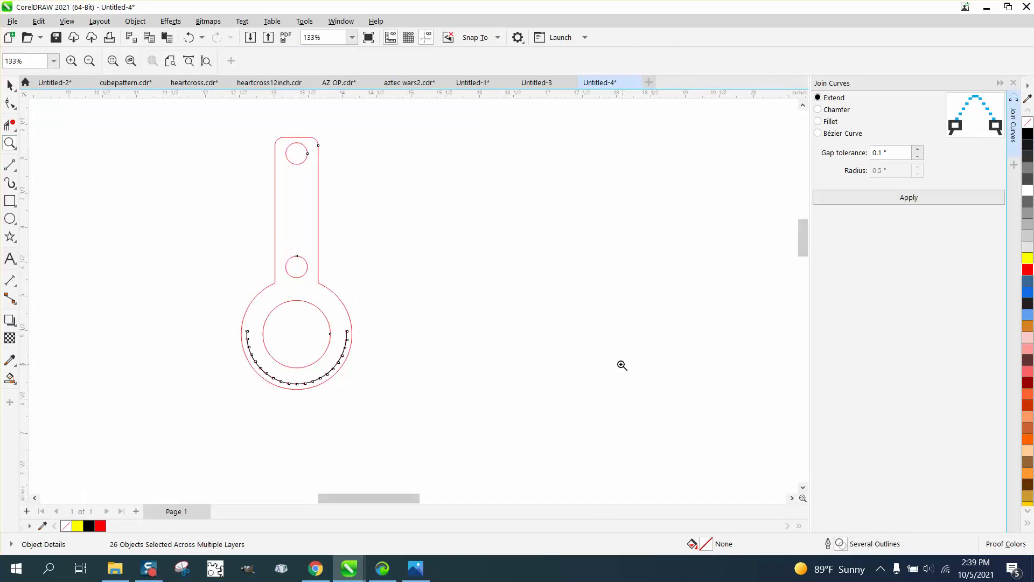
right_click(327, 285)
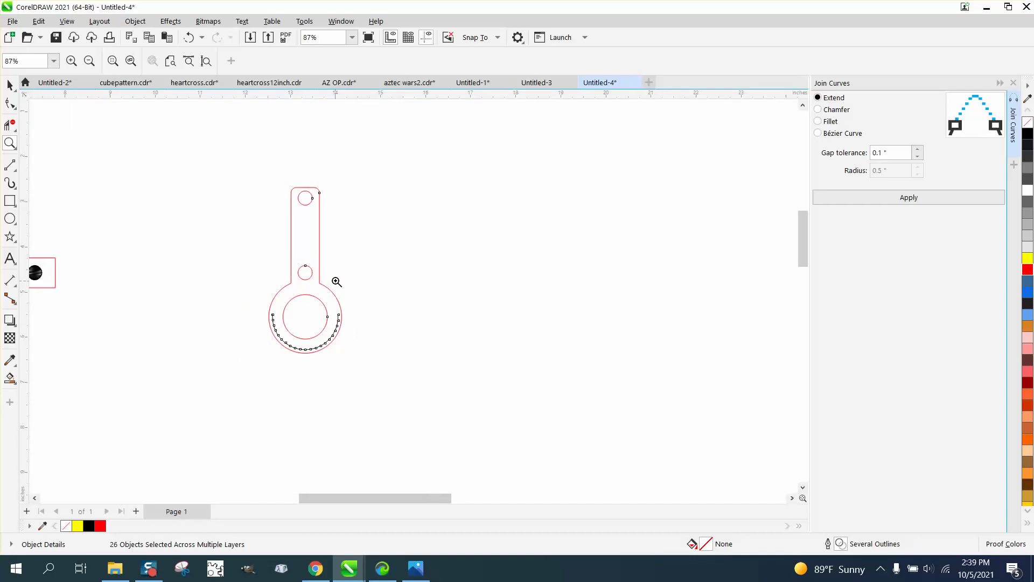
left_click(10, 85)
left_click(100, 139)
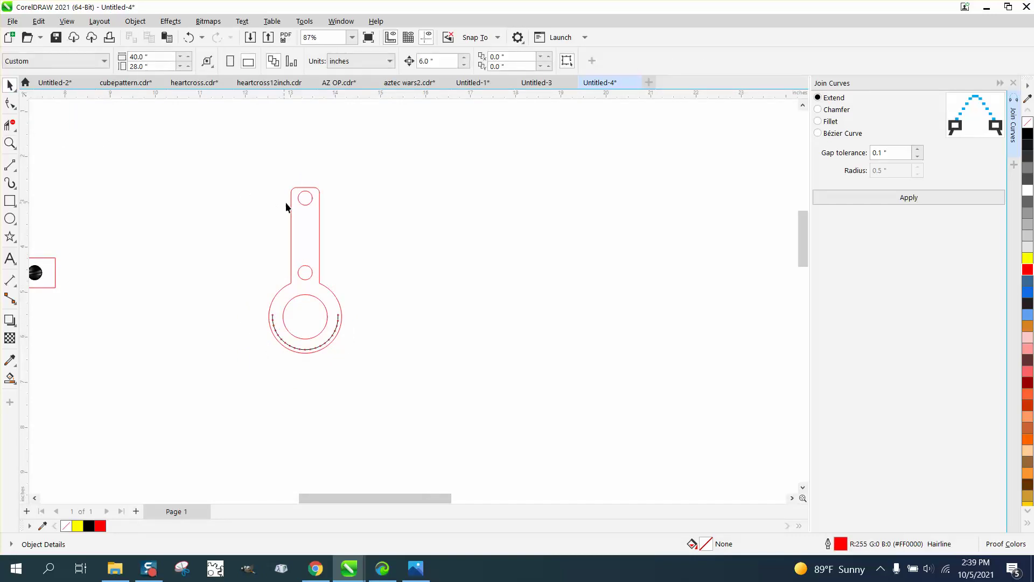
left_click(306, 202)
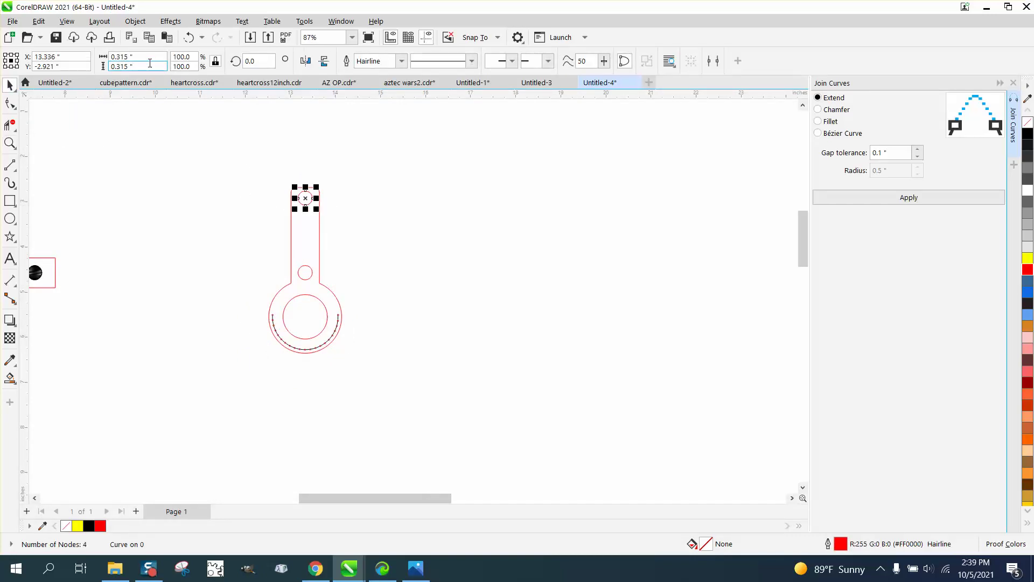
left_click(299, 271)
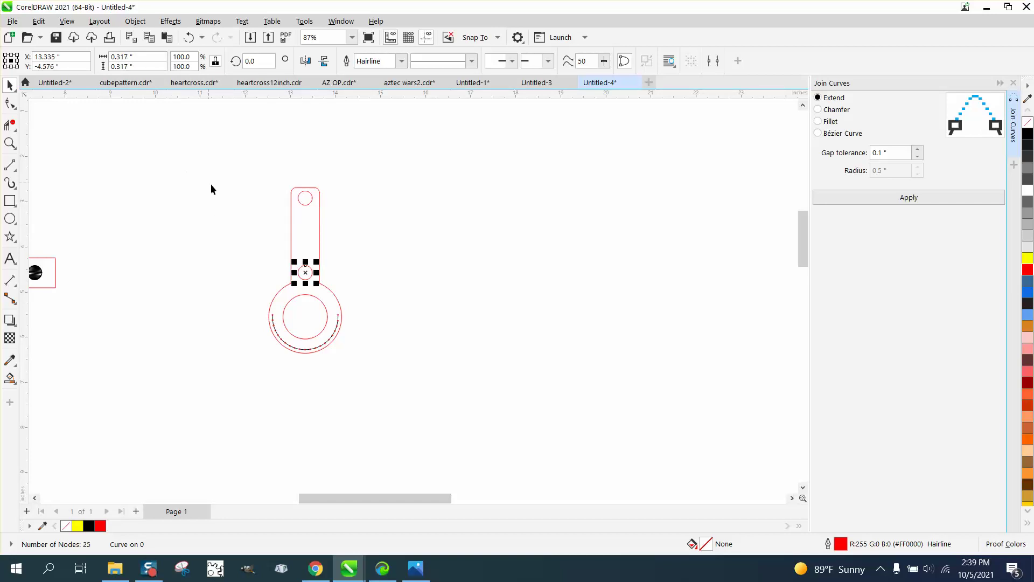
scroll(325, 208, "down", 2)
scroll(376, 216, "down", 1)
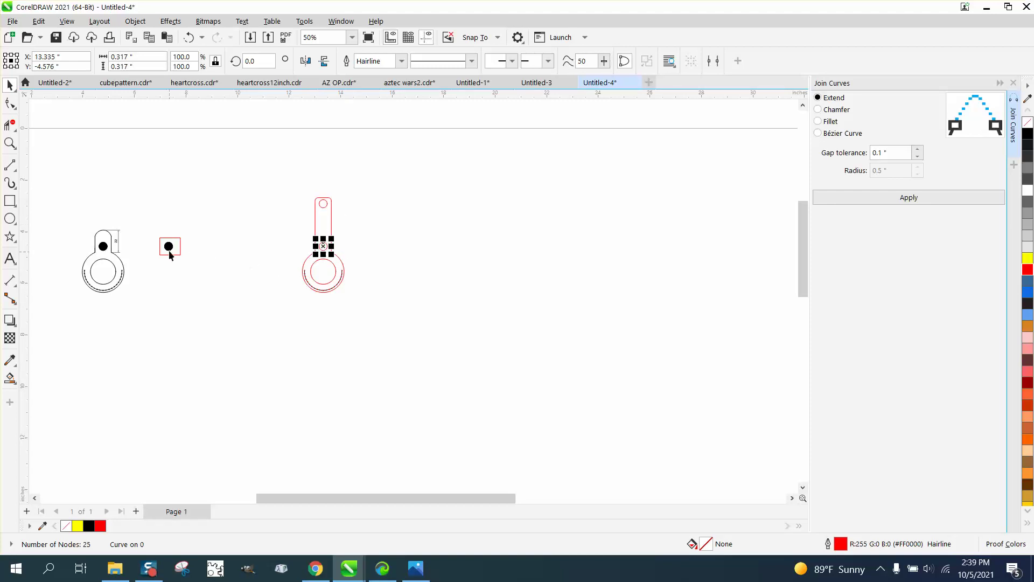
Step: Delete the red rectangle and the black filled circle inside it, beside the short strap
left_click(257, 298)
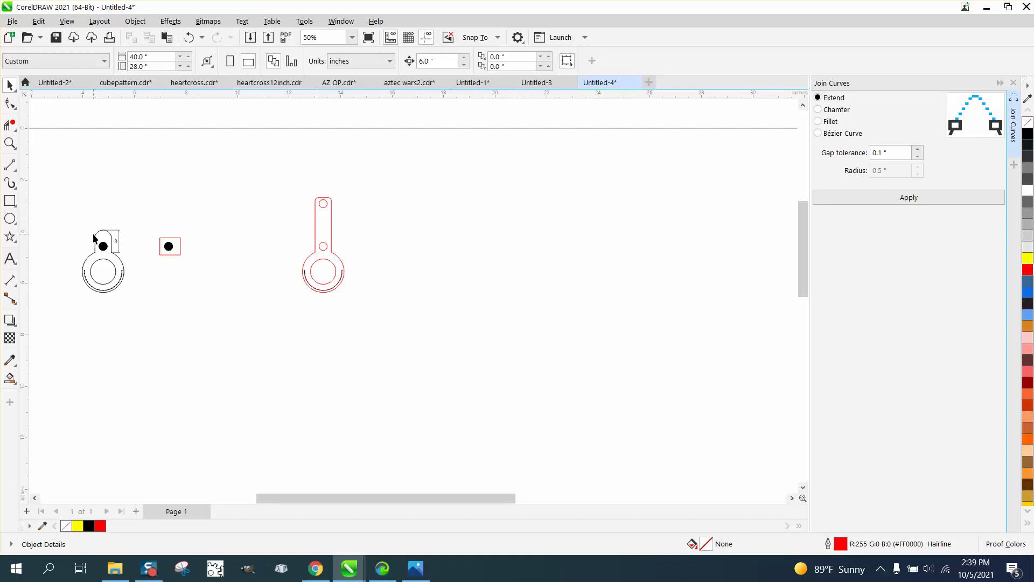
left_click_drag(137, 225, 189, 270)
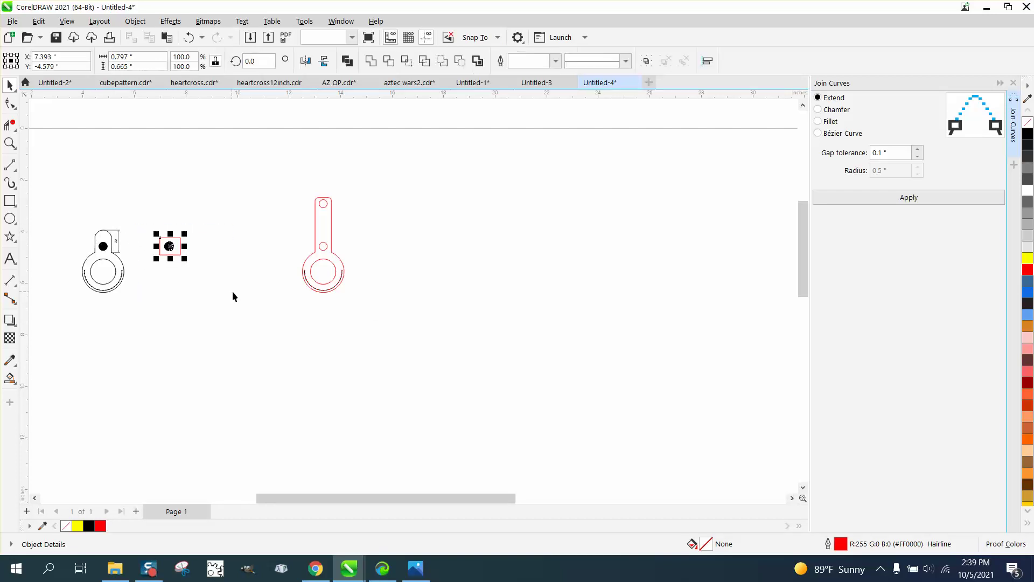
key("Delete")
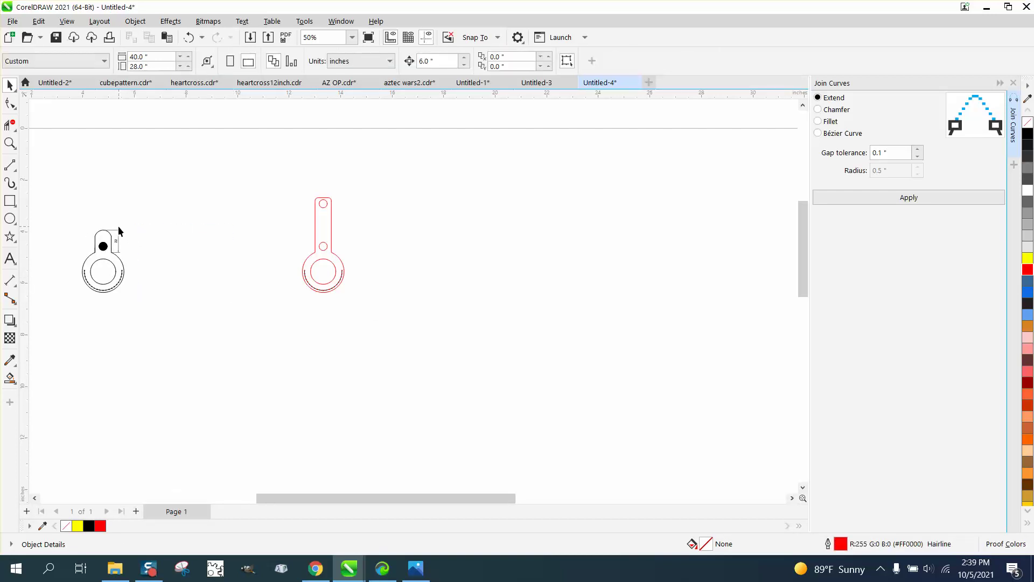
Step: Delete the remaining grey dimension lines, arrow and 22 label beside the short strap
left_click(10, 143)
left_click_drag(104, 221, 187, 291)
left_click(10, 84)
left_click(246, 154)
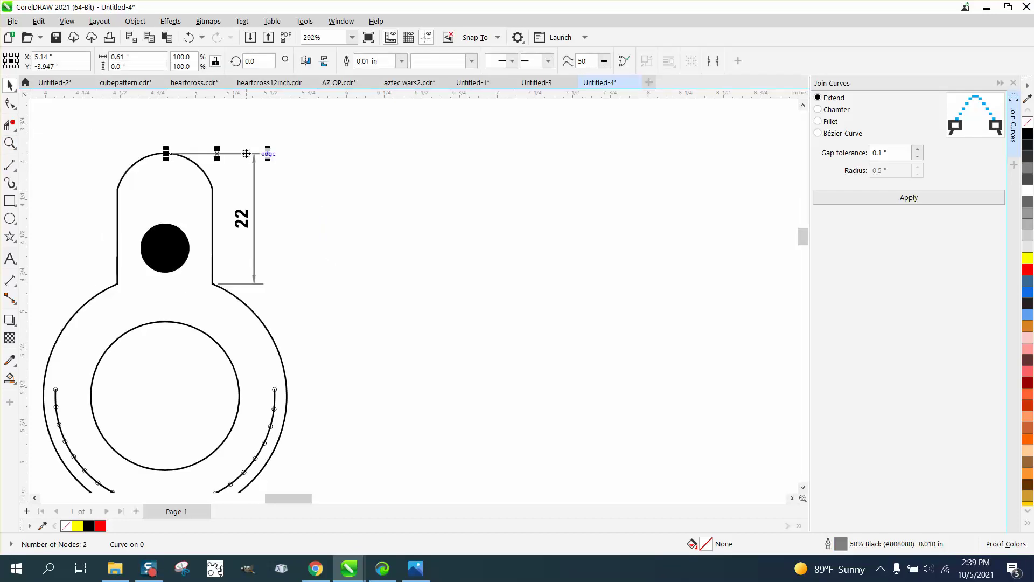
key("Delete")
left_click(254, 163)
key("Delete")
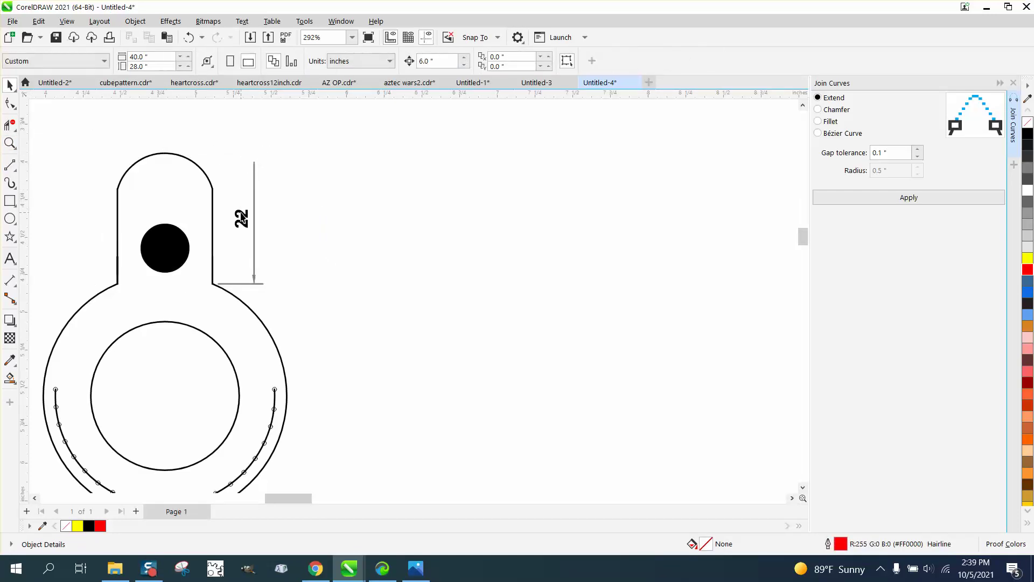
left_click(254, 224)
key("Delete")
left_click(252, 284)
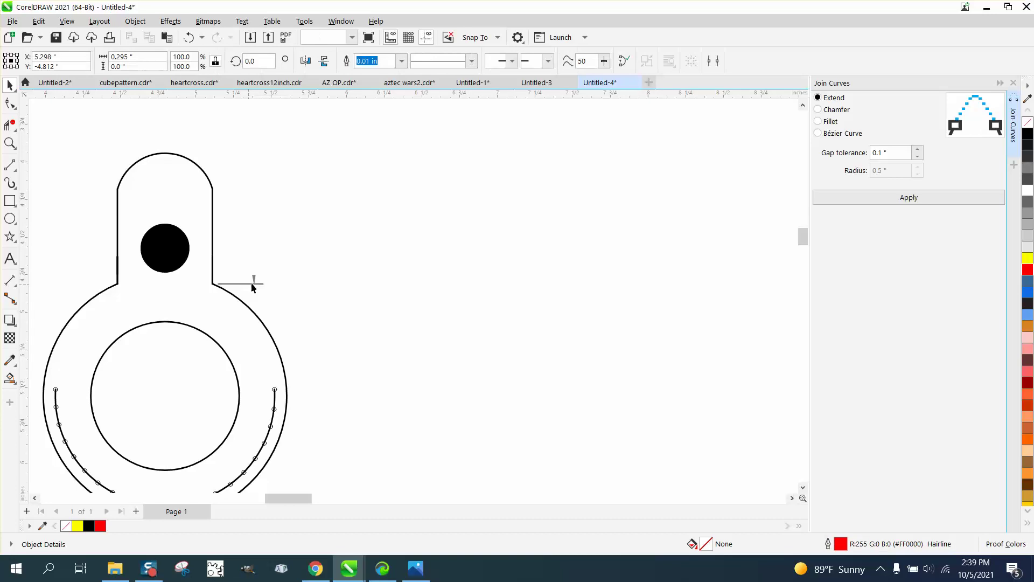
key("Delete")
scroll(253, 249, "down", 3)
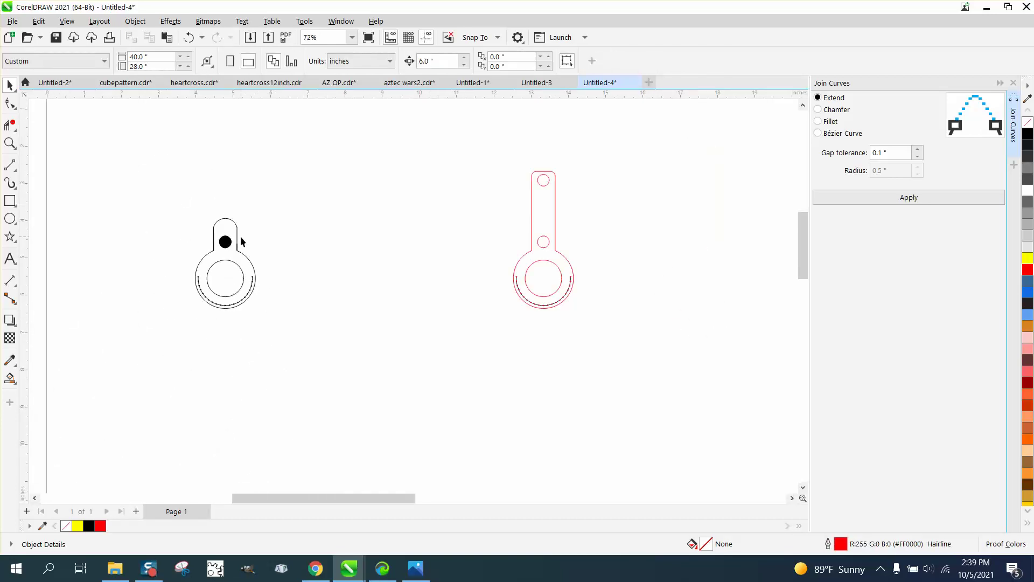
Step: Move the grouped short-strap piece over the red long-strap piece so that their circles and lower holes line up
mouse_move(173, 207)
left_mouse_down()
mouse_move(260, 318)
mouse_move(335, 331)
left_mouse_up()
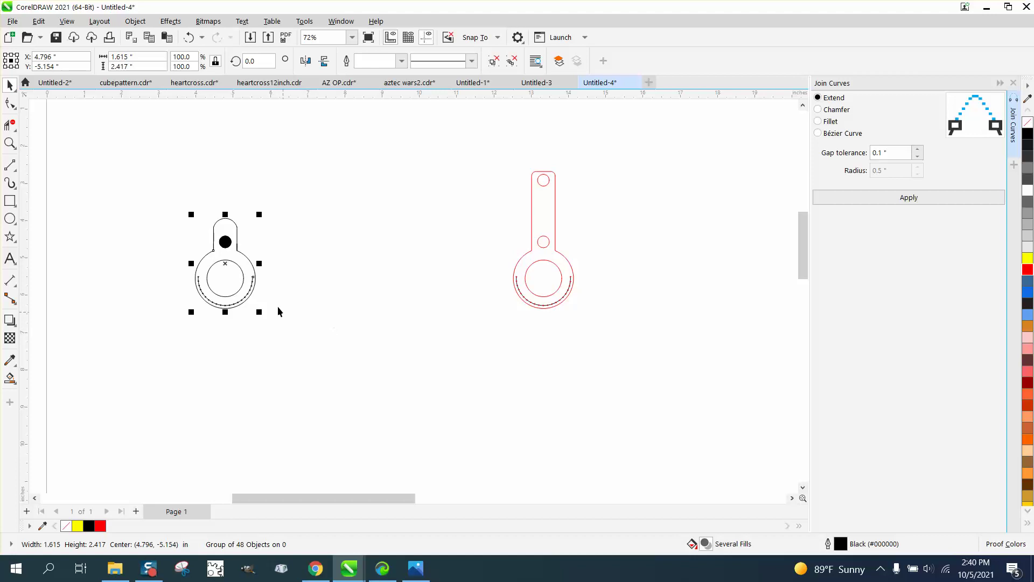
mouse_move(228, 265)
left_mouse_down()
mouse_move(438, 281)
mouse_move(522, 276)
mouse_move(541, 264)
left_mouse_up()
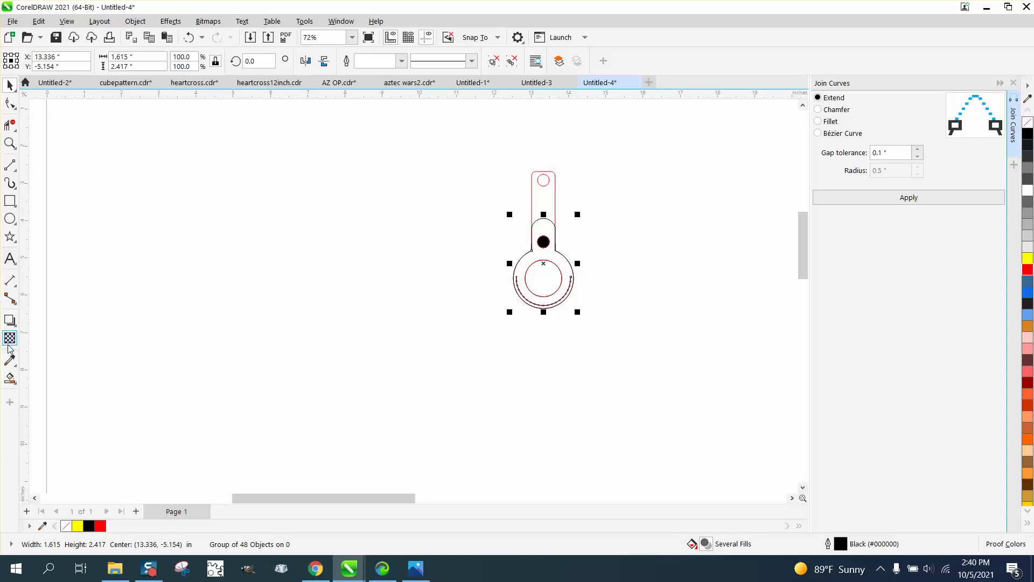
Step: Try to fill the overlaid strap outlines with yellow using Smart Fill, and undo it
left_click(11, 380)
left_click(547, 209)
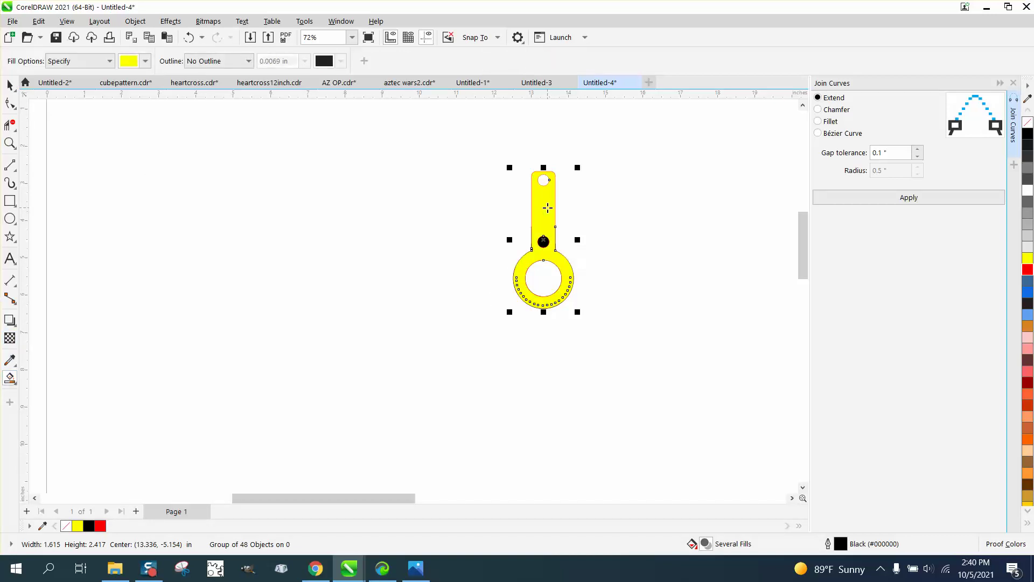
left_click(189, 37)
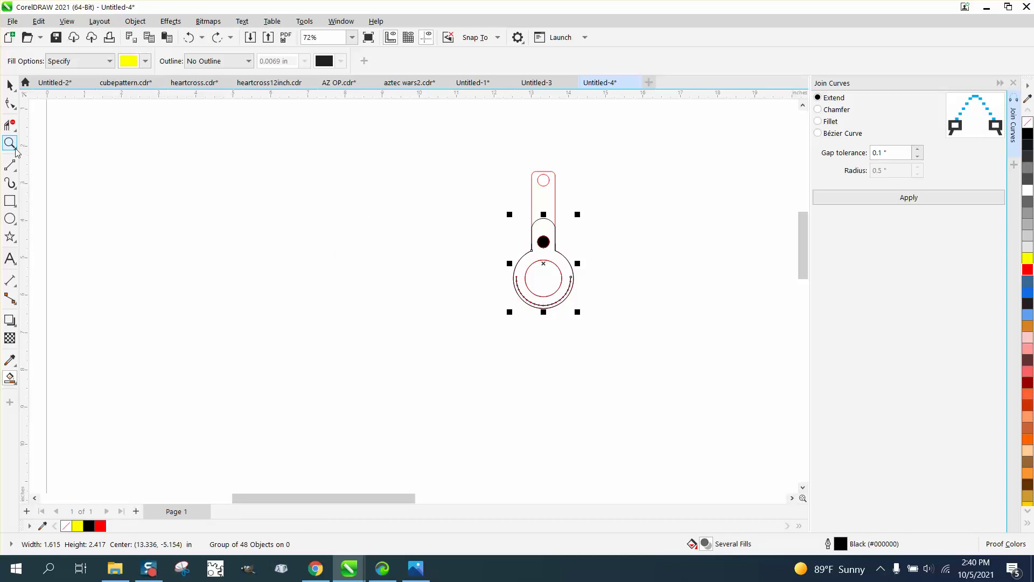
Step: Move the short-strap piece 6" left off the long strap and inspect its rounded end
key("Left")
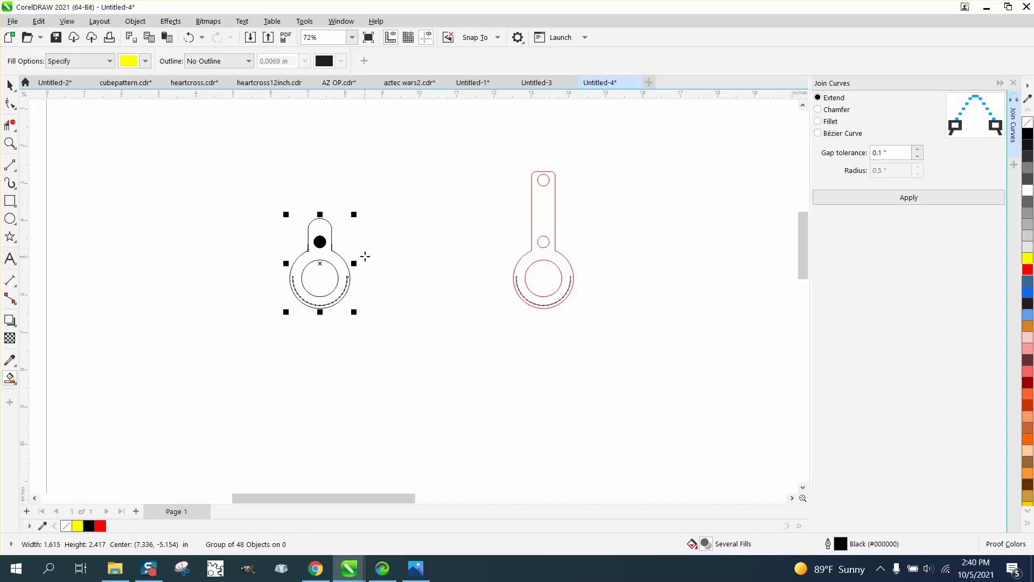
left_click(8, 138)
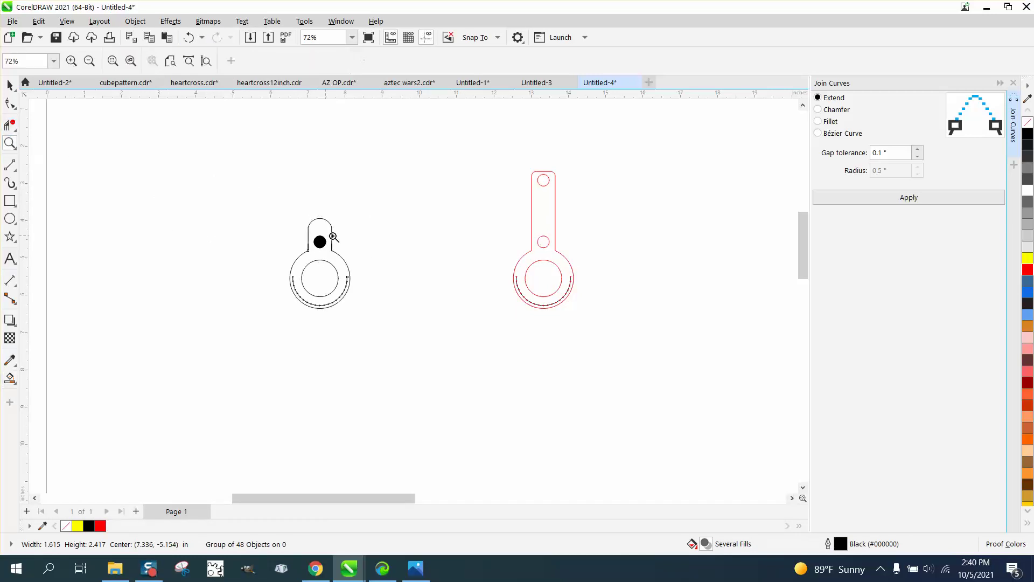
left_click_drag(305, 222, 385, 253)
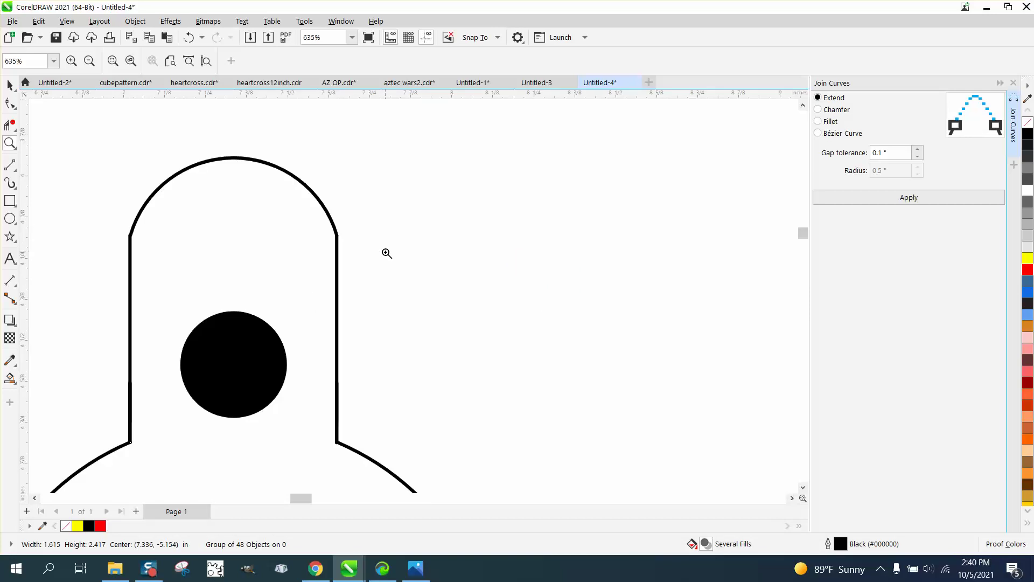
key("Escape")
key("F10")
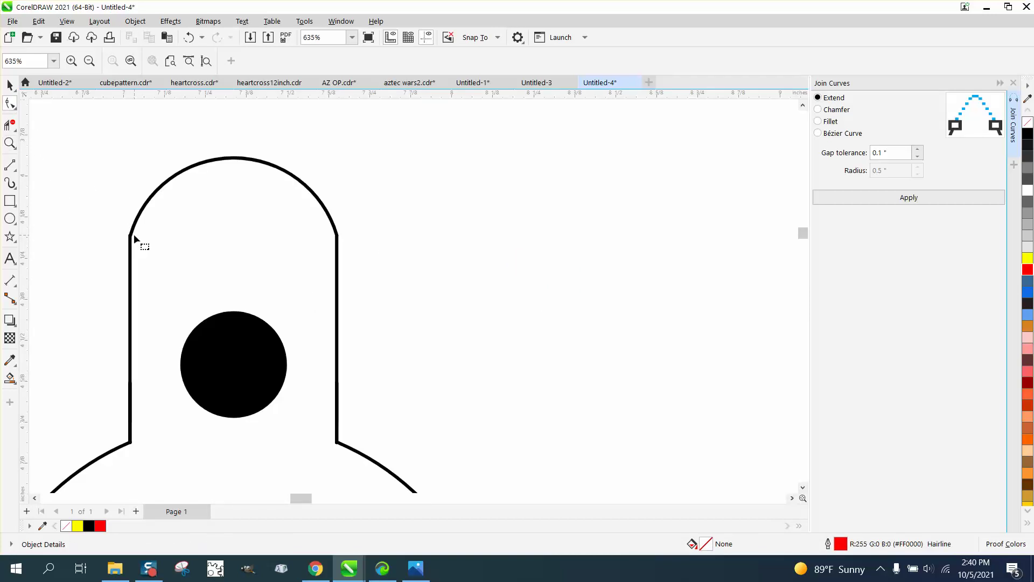
scroll(132, 228, "down", 6)
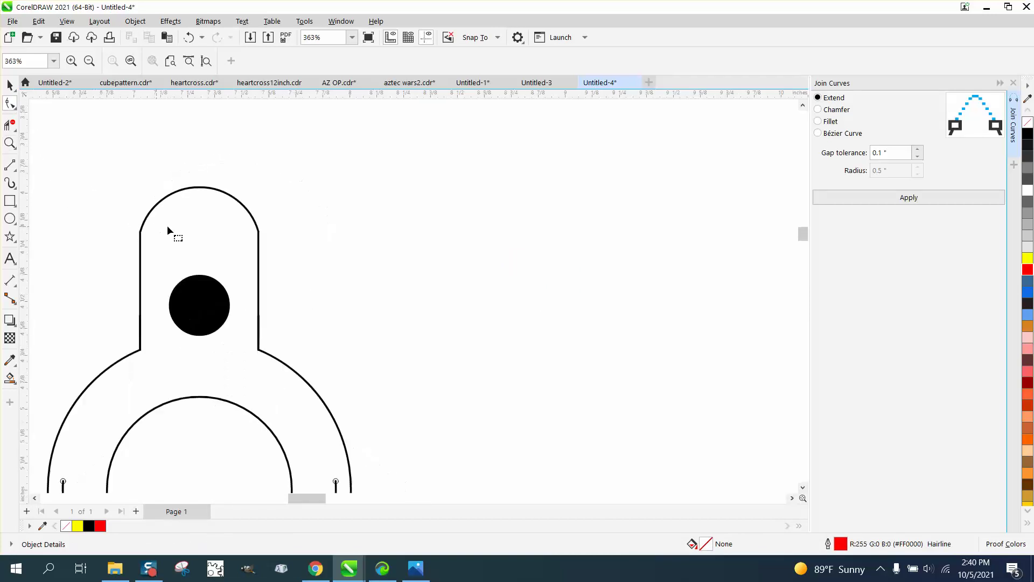
key("space")
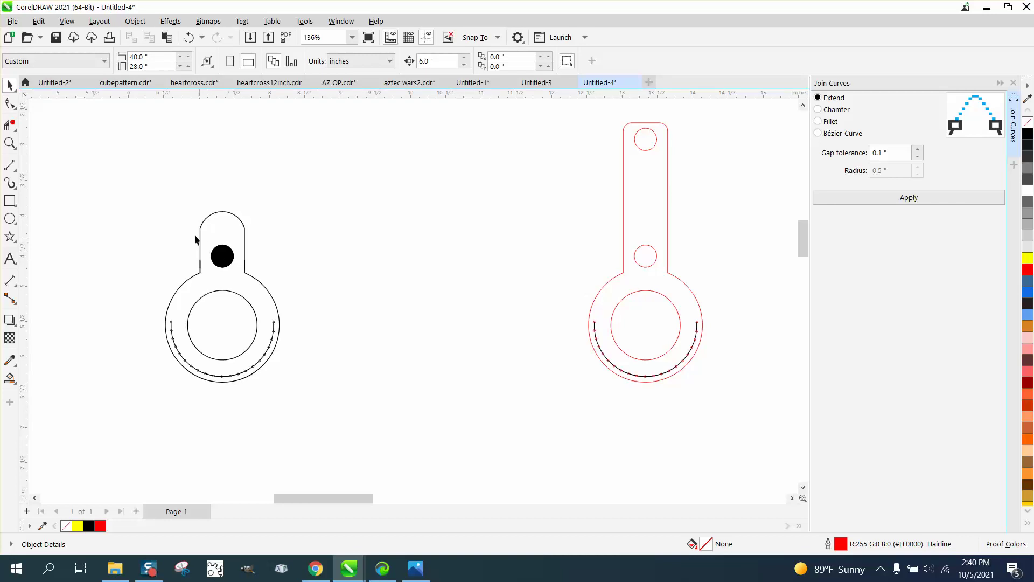
Step: Ungroup the short-strap piece and delete the black filled circle together with all its fragments
left_click(220, 255)
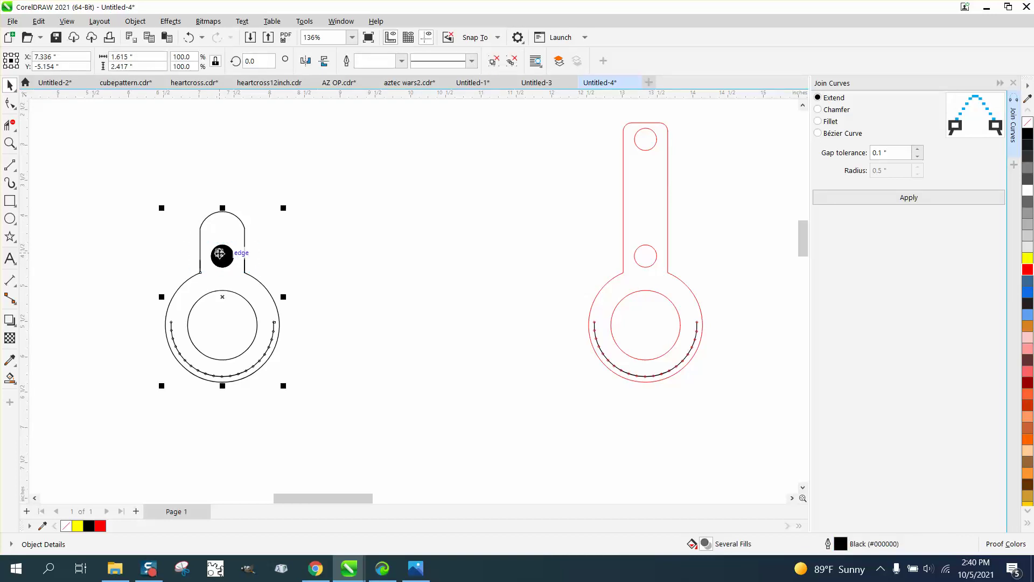
left_click(136, 21)
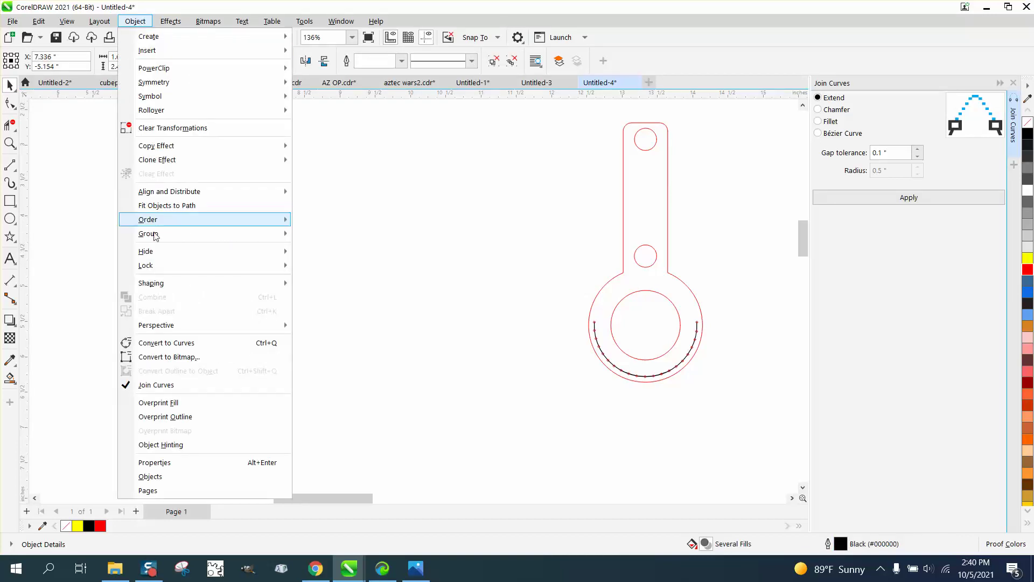
mouse_move(162, 236)
left_click(322, 249)
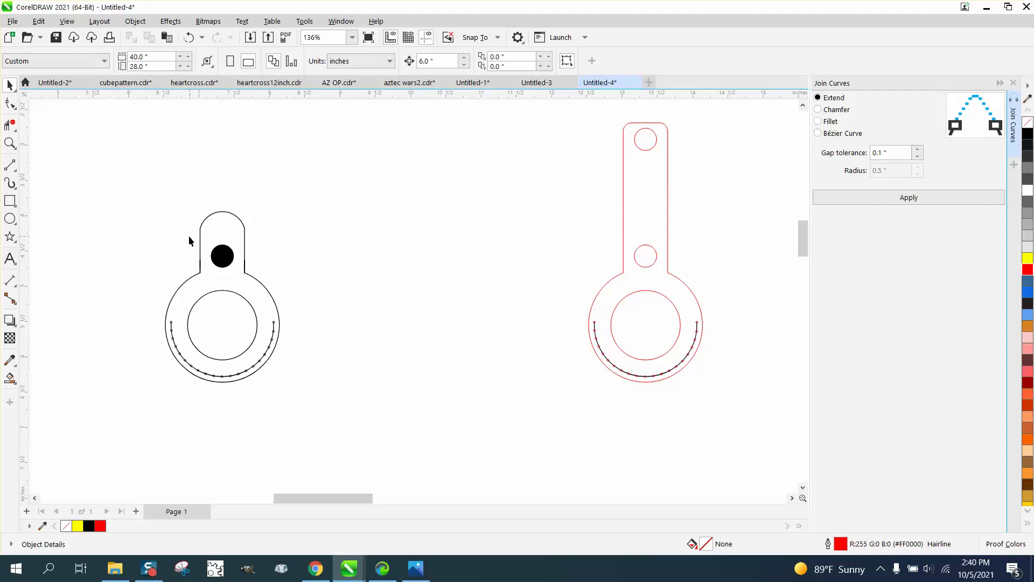
left_click_drag(189, 235, 235, 269)
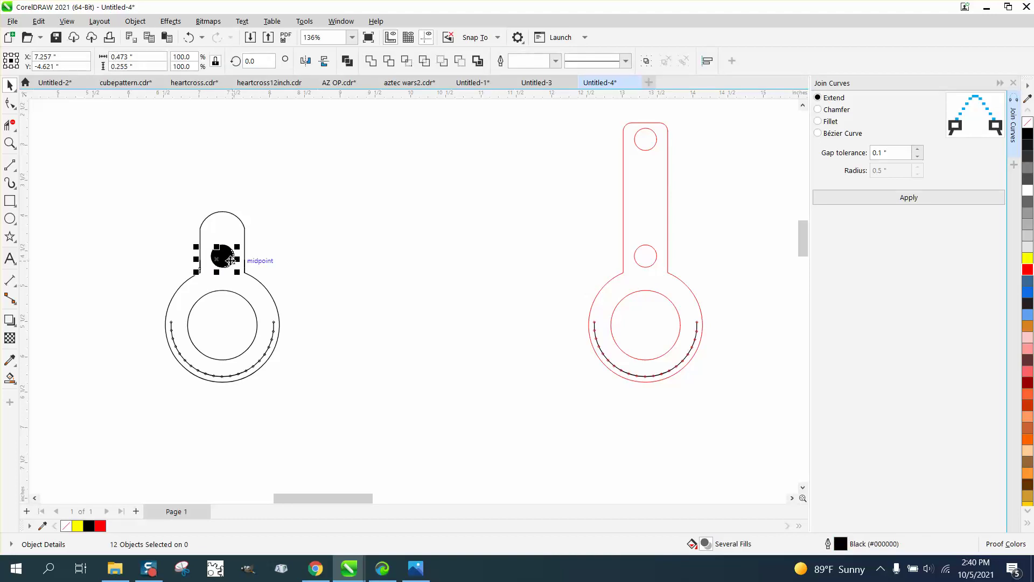
left_click(272, 221)
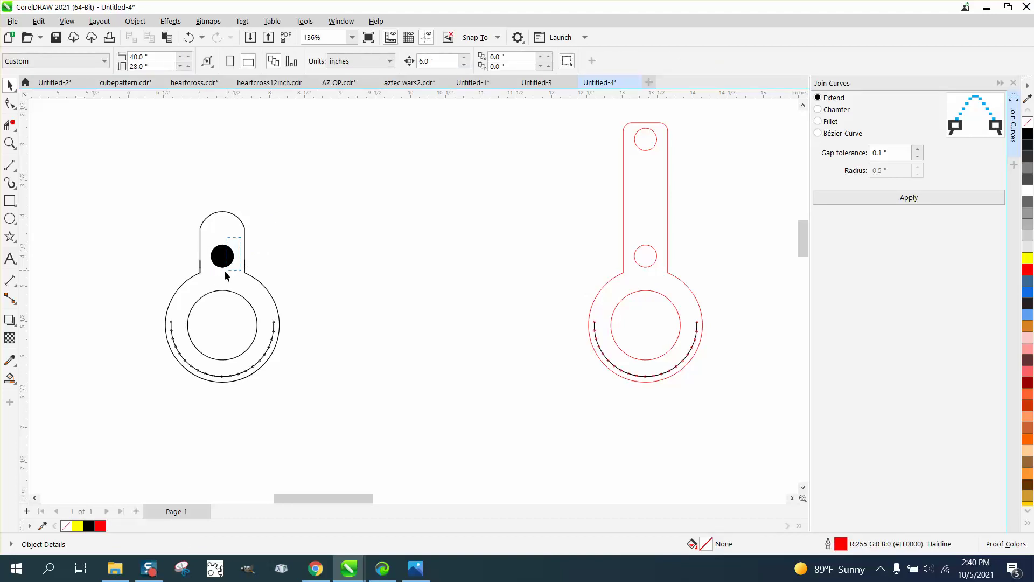
left_click_drag(225, 271, 211, 275)
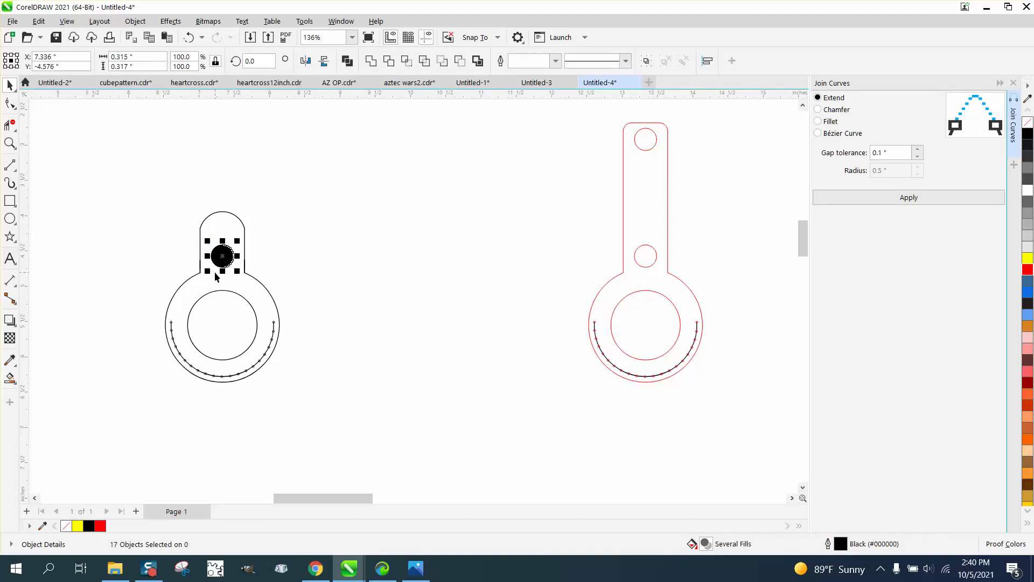
key("Delete")
Step: Duplicate the long strap's lower small hole 6" left onto the short strap
left_click(652, 264)
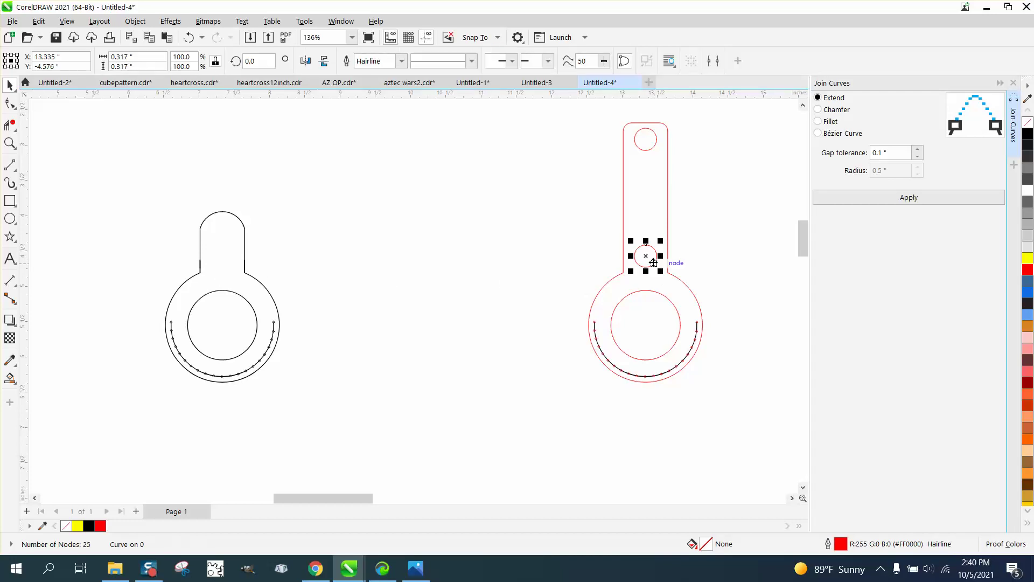
left_click(650, 271)
type("7")
key("Return")
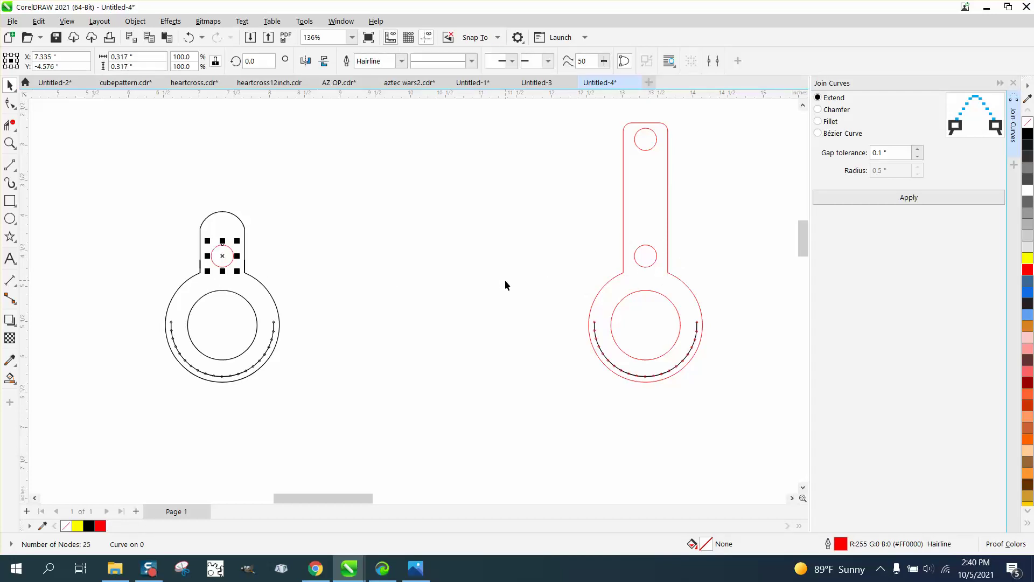
Step: Delete the short strap's black inner circle and its arc of stitch holes
left_click(251, 307)
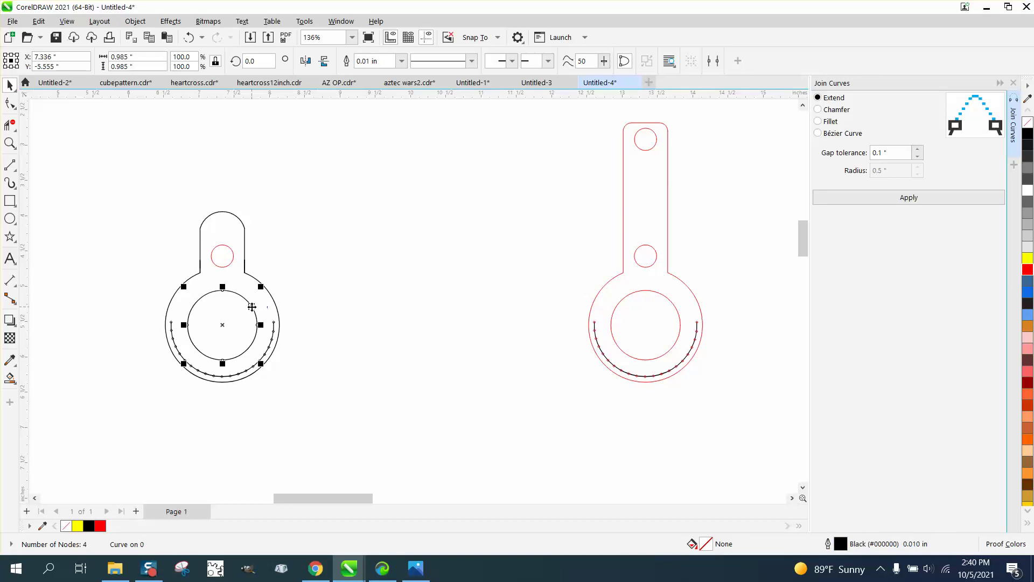
key("Delete")
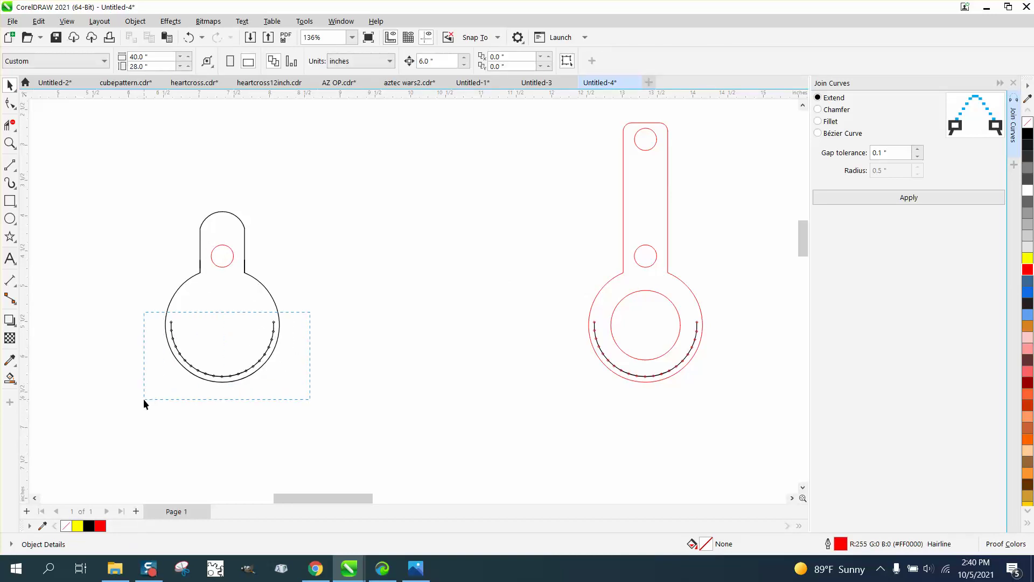
left_click_drag(143, 399, 145, 399)
key("Delete")
Step: Duplicate the long strap's large inner circle and its stitch-hole arc 6" left onto the short strap
left_click(624, 303)
key("ctrl+d")
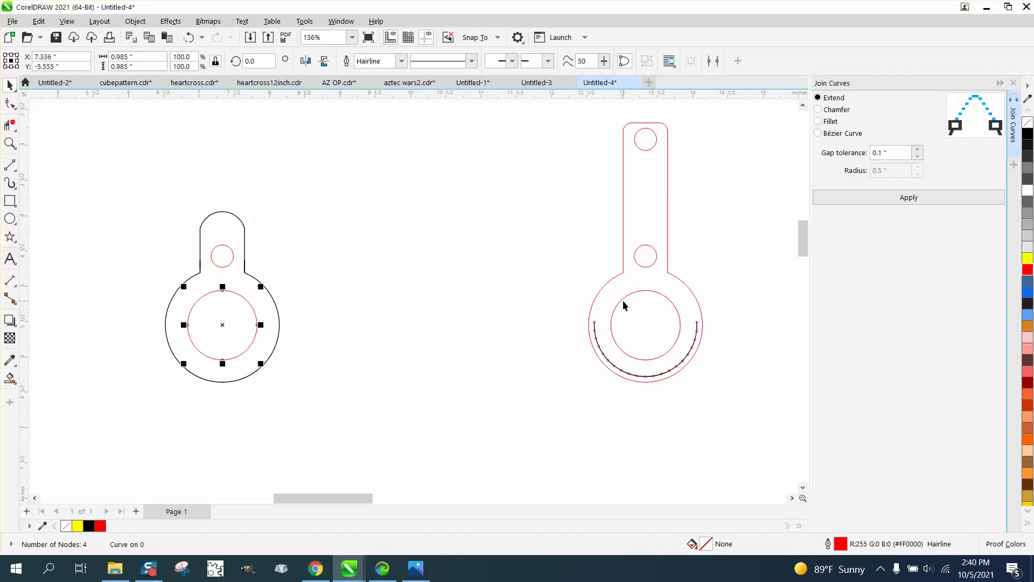
left_click_drag(577, 322, 724, 403)
left_click_drag(572, 303, 718, 392)
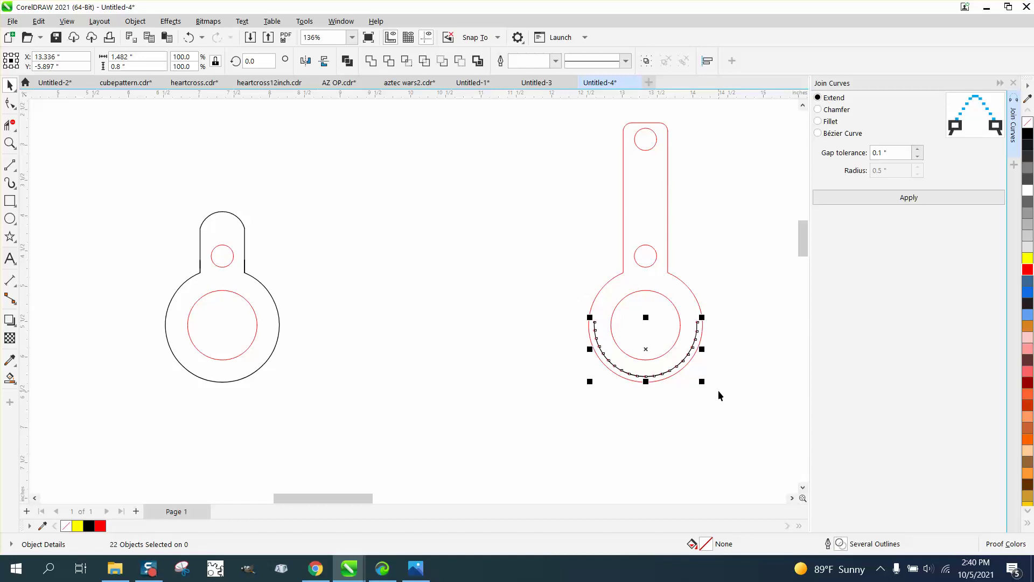
key("ctrl+d")
left_click(581, 367)
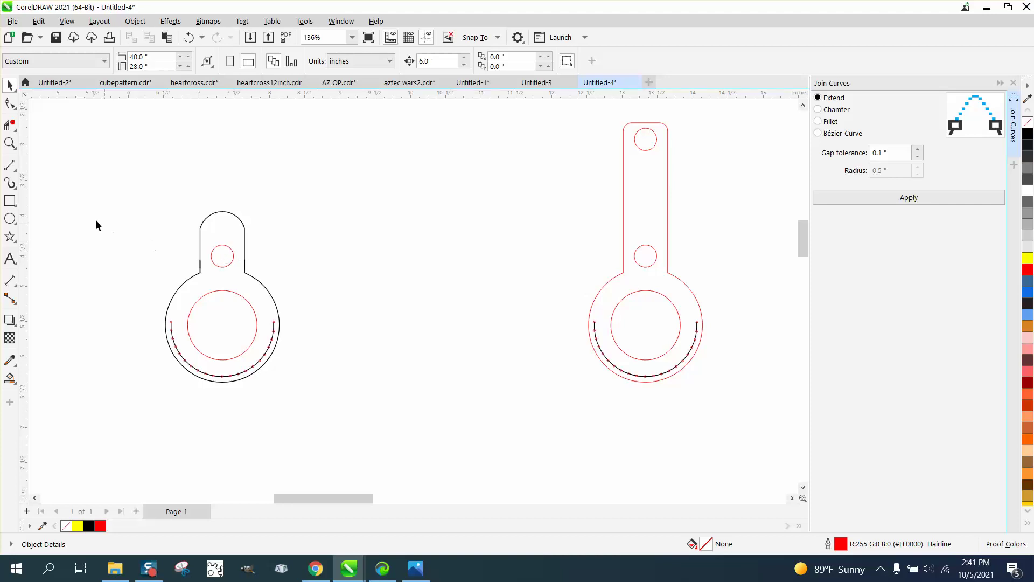
Step: Examine the short strap's outline and the nodes of its rounded end curve
left_click(9, 143)
left_click_drag(155, 226, 297, 295)
right_click(300, 292)
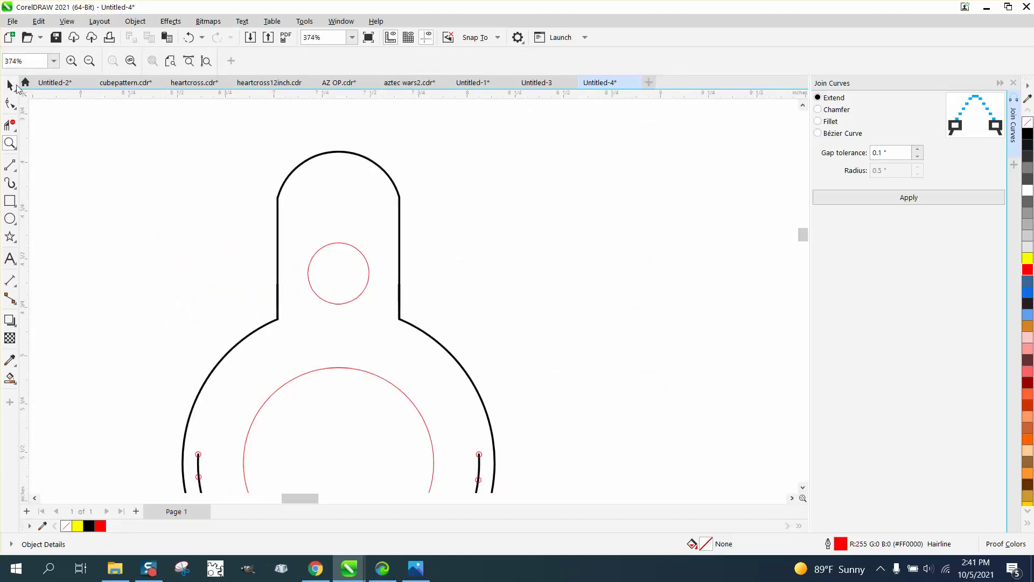
left_click(10, 103)
left_click(320, 155)
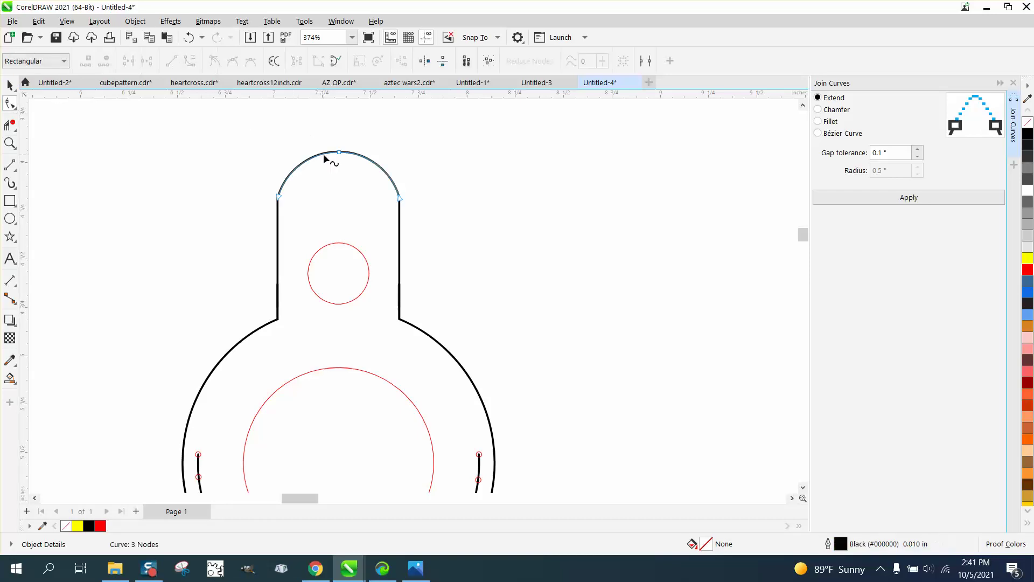
scroll(353, 163, "down", 3)
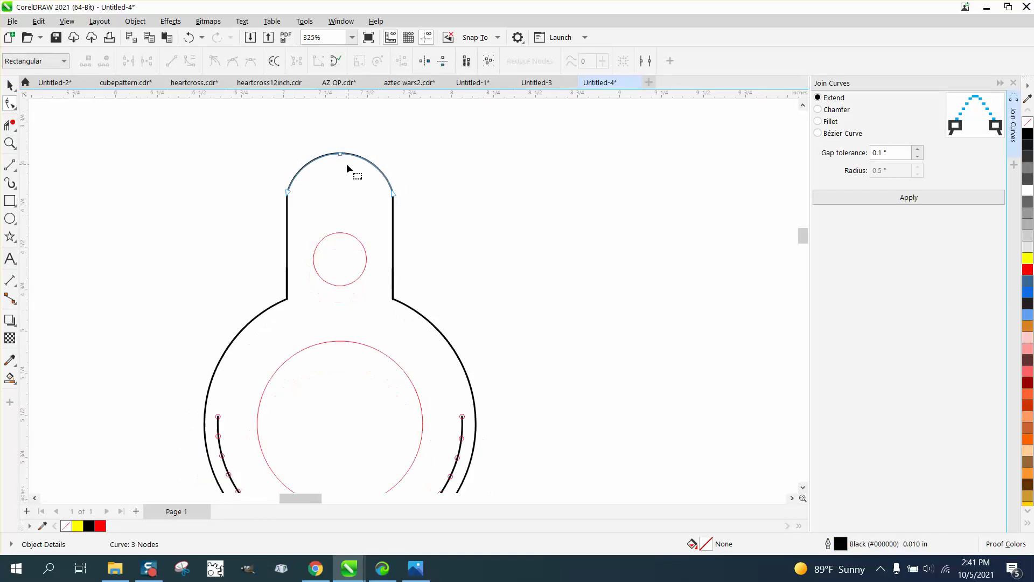
key("space")
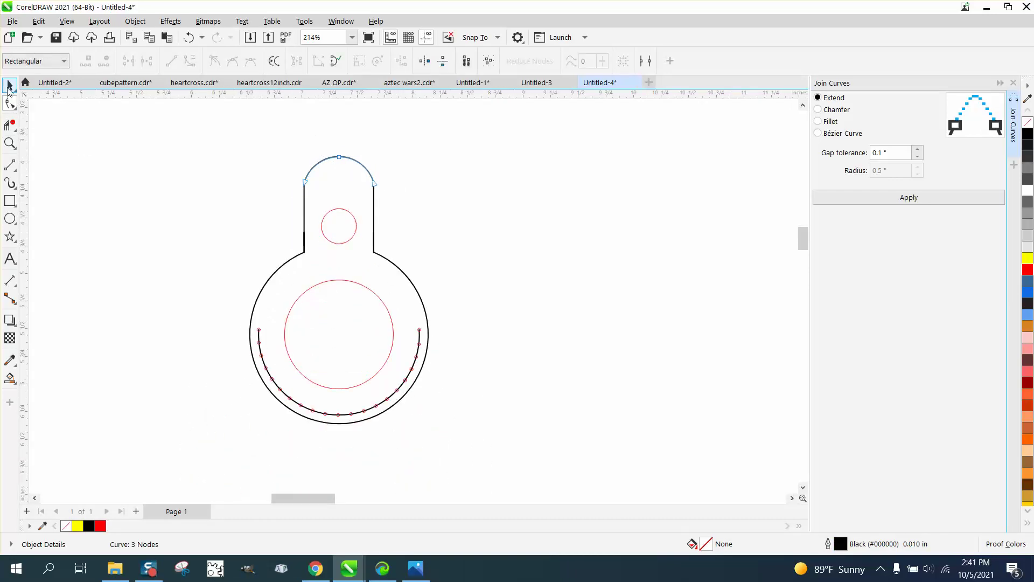
Step: Move the short strap's small hole with the stray side lines, its inner circle and its stitch-hole arc 6" left, clear of the outline
scroll(442, 241, "down", 4)
left_click_drag(479, 222, 312, 247)
key("Left")
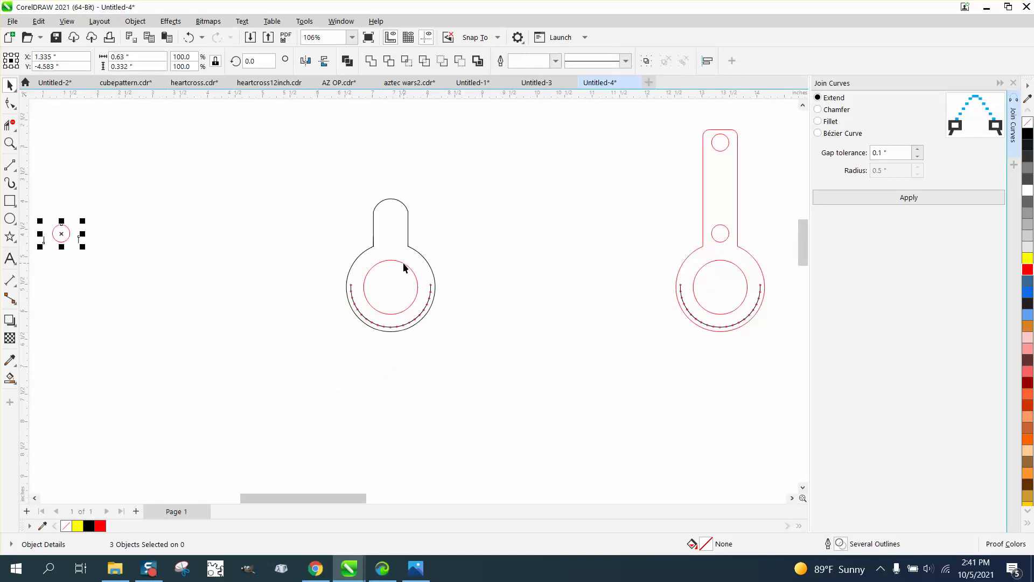
left_click(403, 263)
key("Left")
left_click_drag(468, 273, 324, 331)
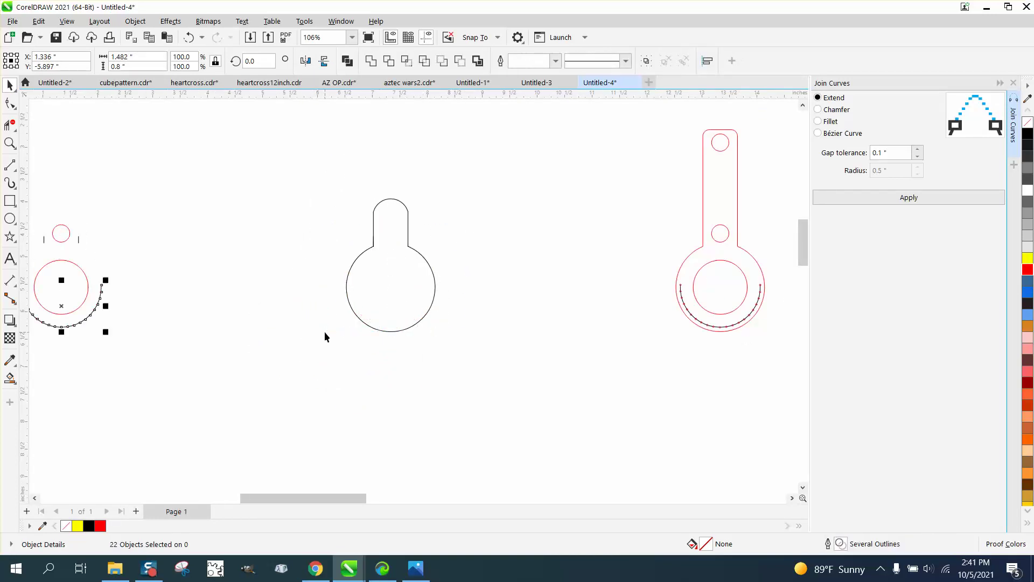
Step: Give the short strap's outline a red hairline outline
left_click_drag(324, 187, 473, 360)
right_click(1022, 268)
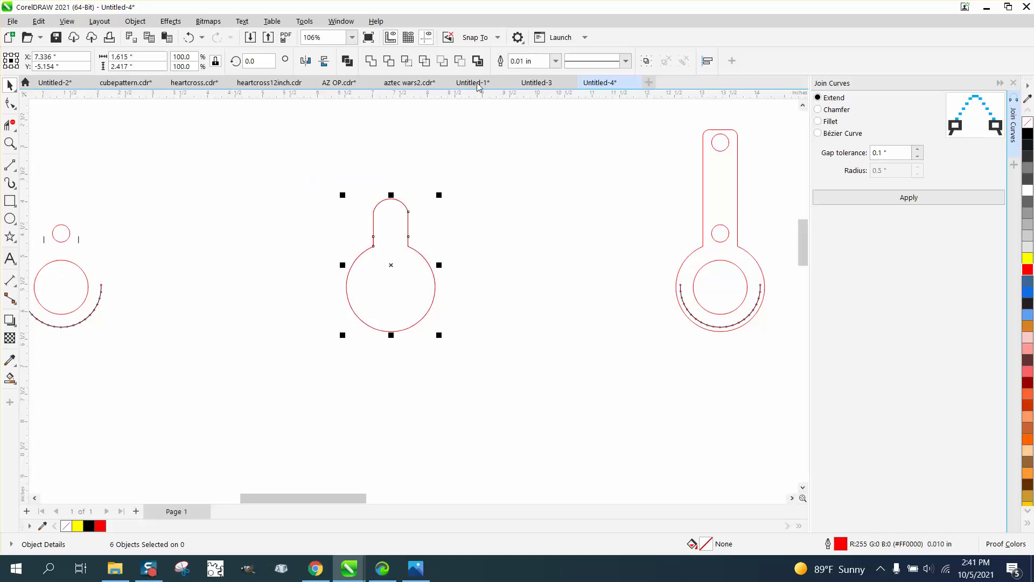
left_click(560, 62)
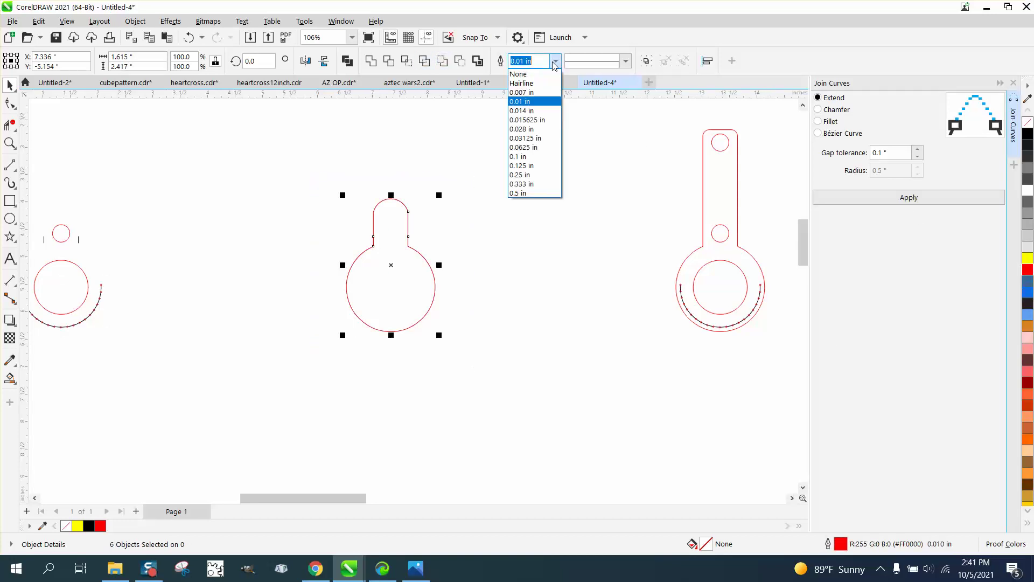
left_click(518, 84)
Step: Snap the end node of the short strap's rounded end arc onto the top end node of the right side line
left_click(10, 142)
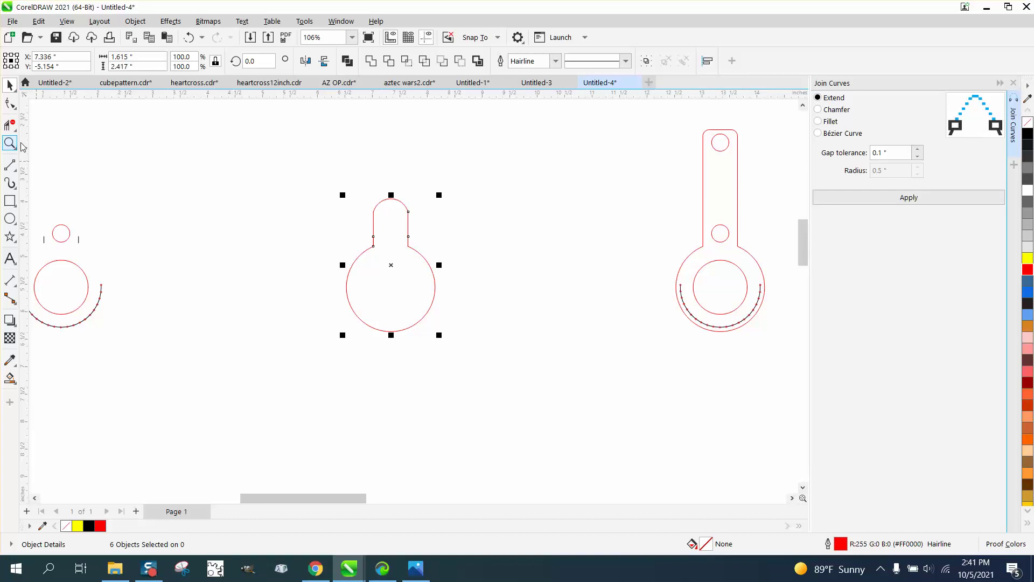
left_click_drag(355, 197, 456, 241)
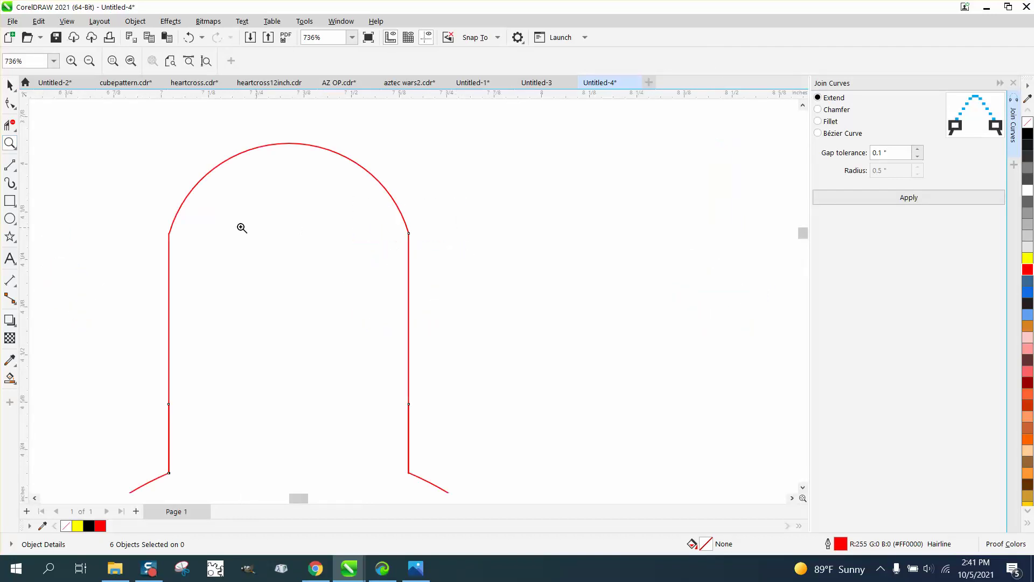
left_click_drag(159, 216, 498, 252)
scroll(579, 277, "down", 2)
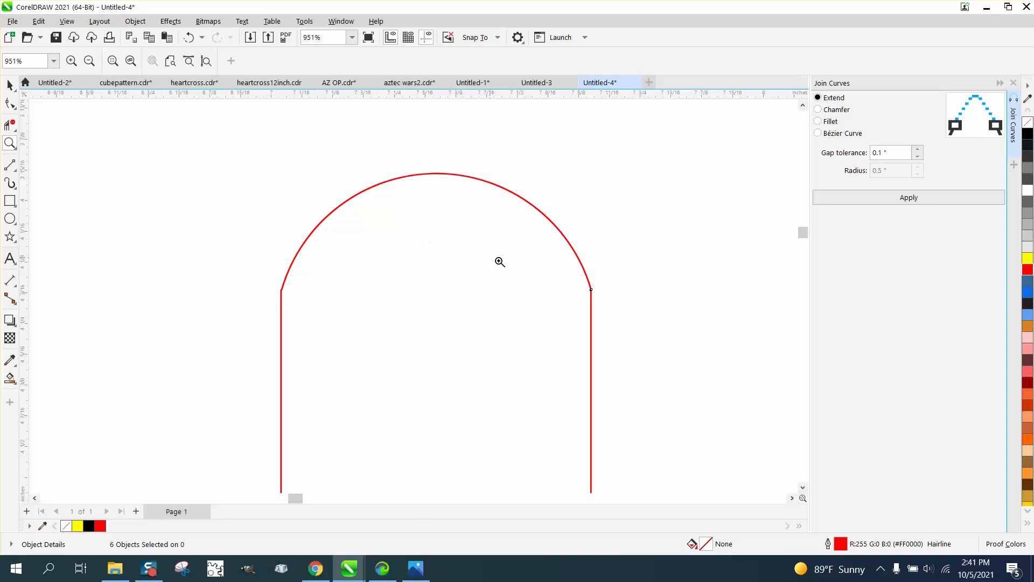
left_click_drag(545, 276, 653, 326)
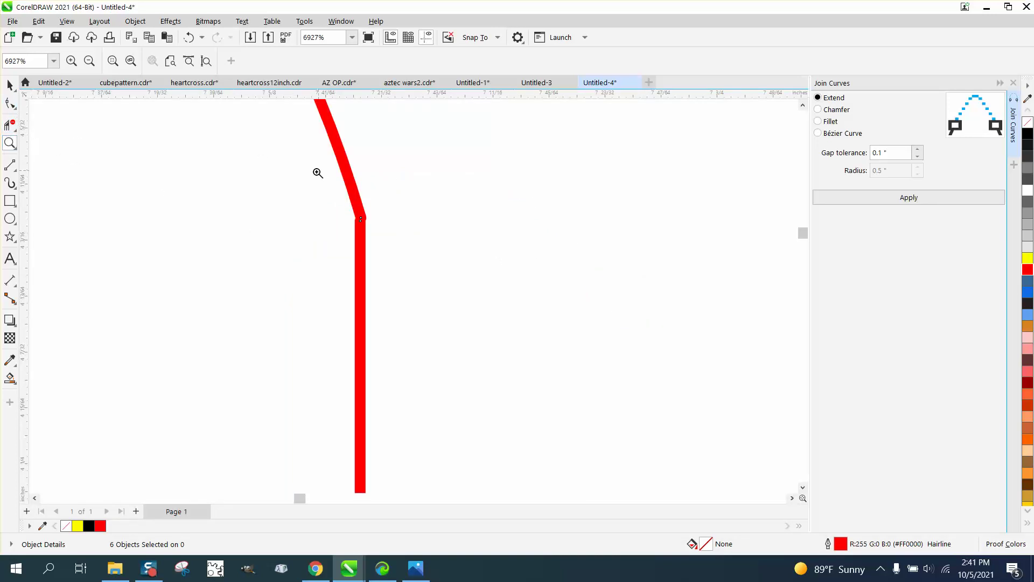
left_click_drag(316, 170, 455, 269)
left_click(10, 103)
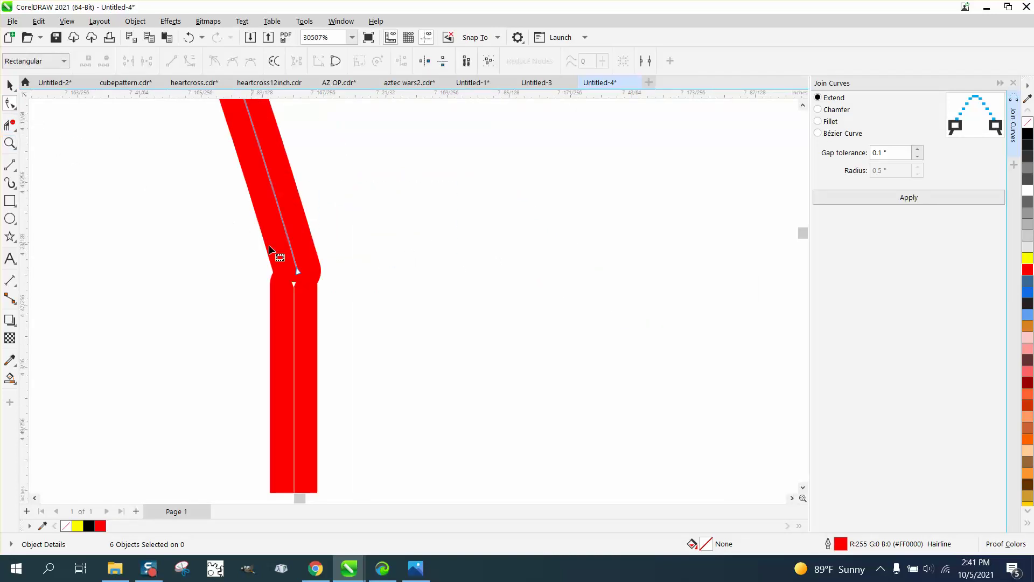
left_click_drag(295, 283, 293, 285)
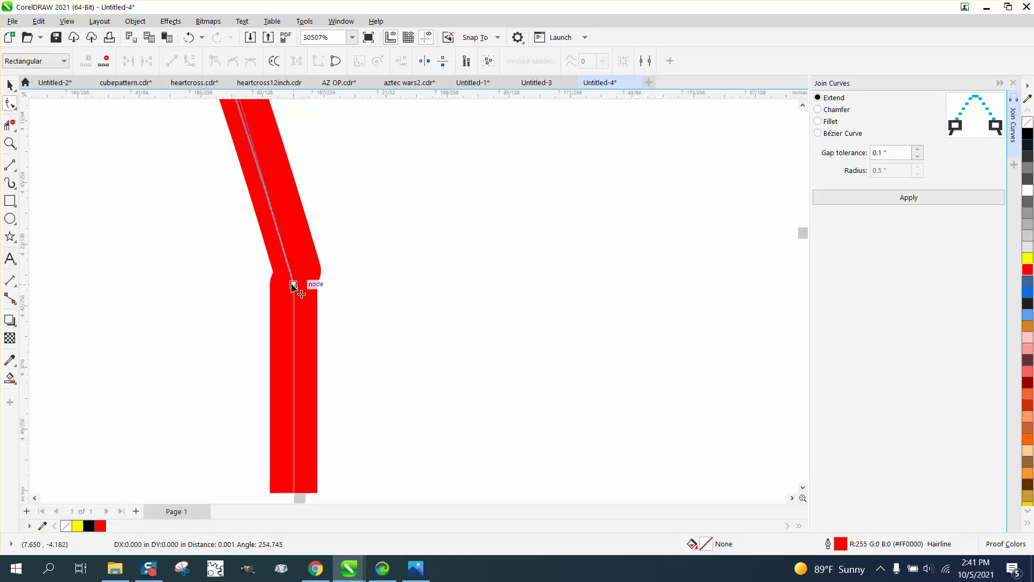
scroll(443, 263, "down", 4)
scroll(481, 269, "down", 5)
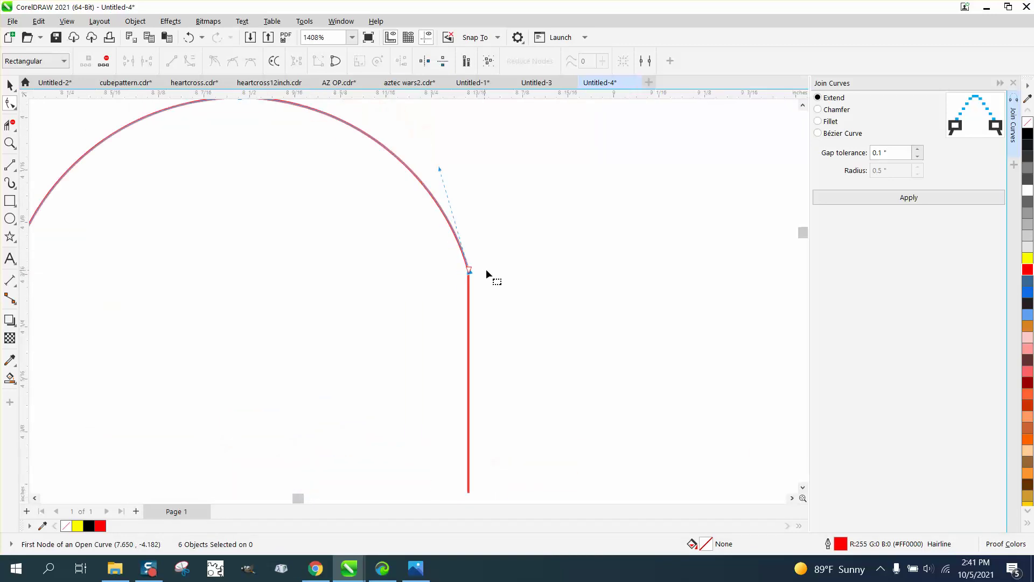
Step: Try to move the short strap's left side line at its corner with the rounded end arc, and undo the move
left_click(12, 144)
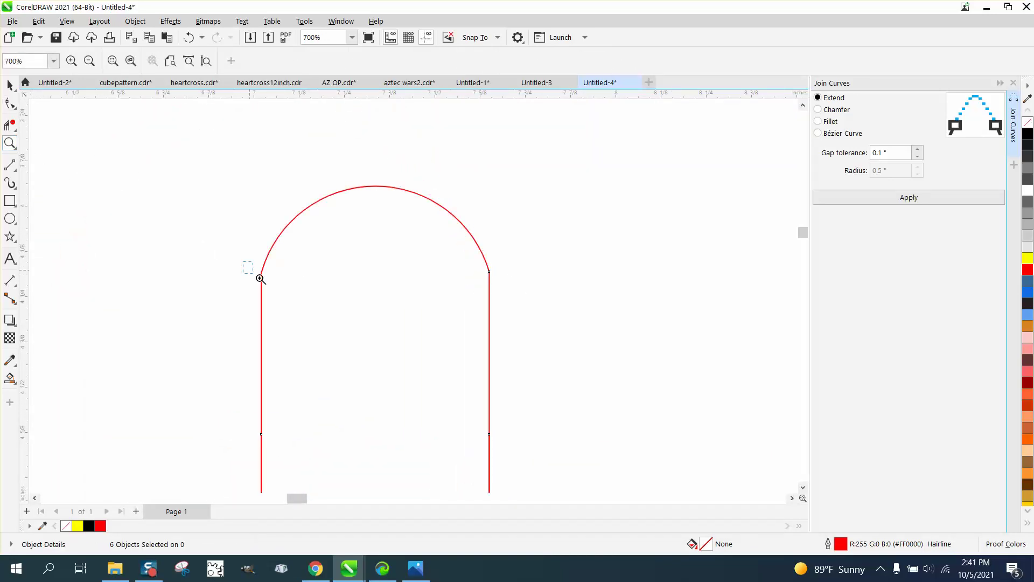
left_click_drag(259, 274, 347, 315)
left_click(10, 104)
left_click_drag(168, 192, 166, 193)
scroll(183, 202, "down", 1)
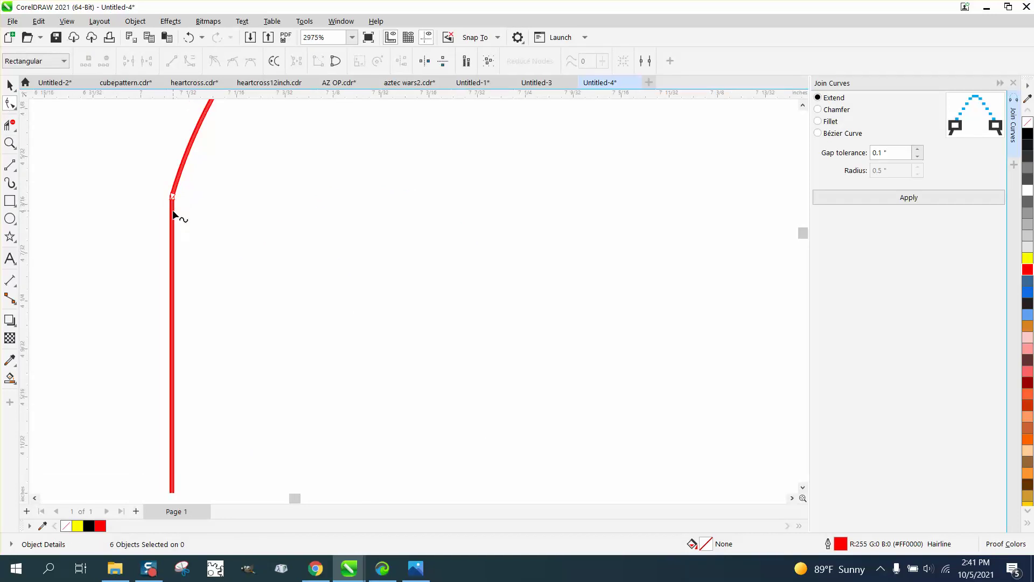
left_click(172, 210)
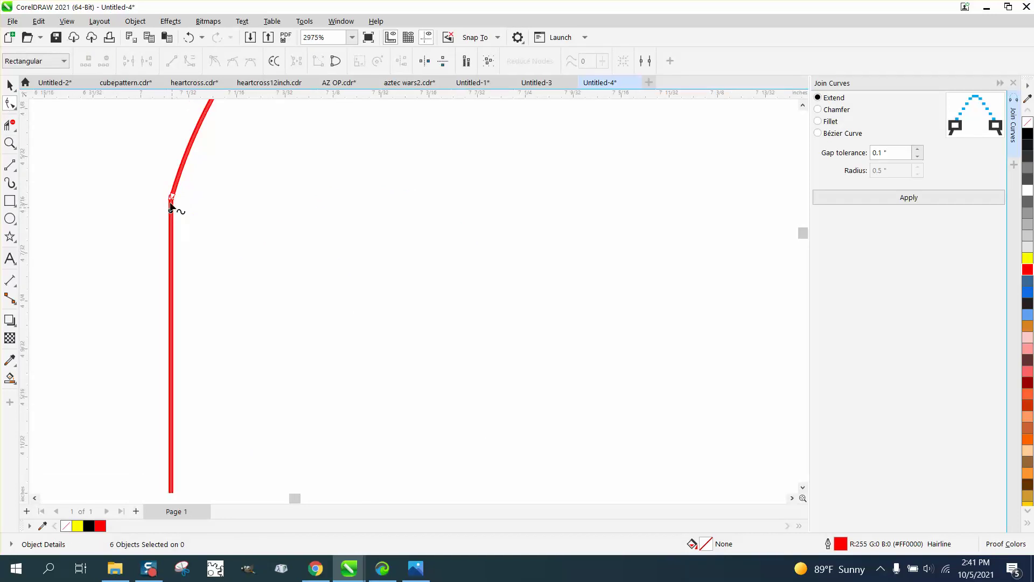
left_click(189, 38)
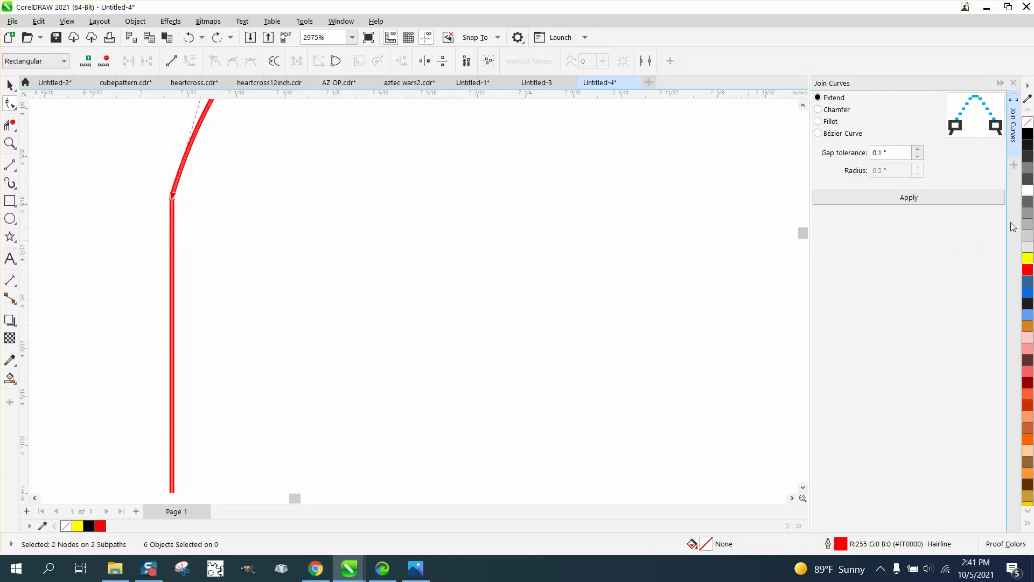
Step: Join the end nodes of the short strap's left side line and rounded end arc with an Extend join
left_click(918, 199)
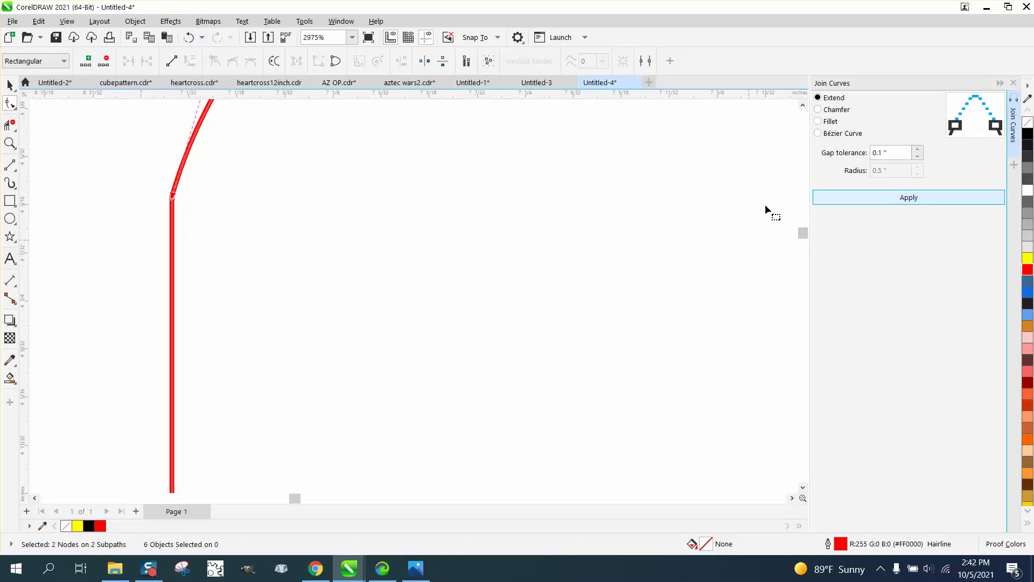
left_click(206, 205)
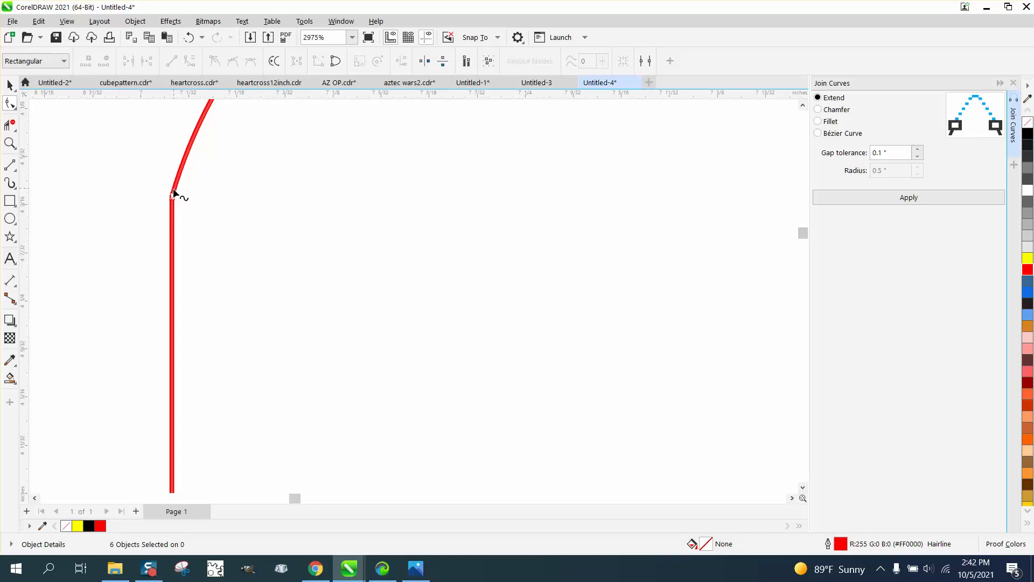
left_click(172, 224)
left_click_drag(157, 190, 209, 215)
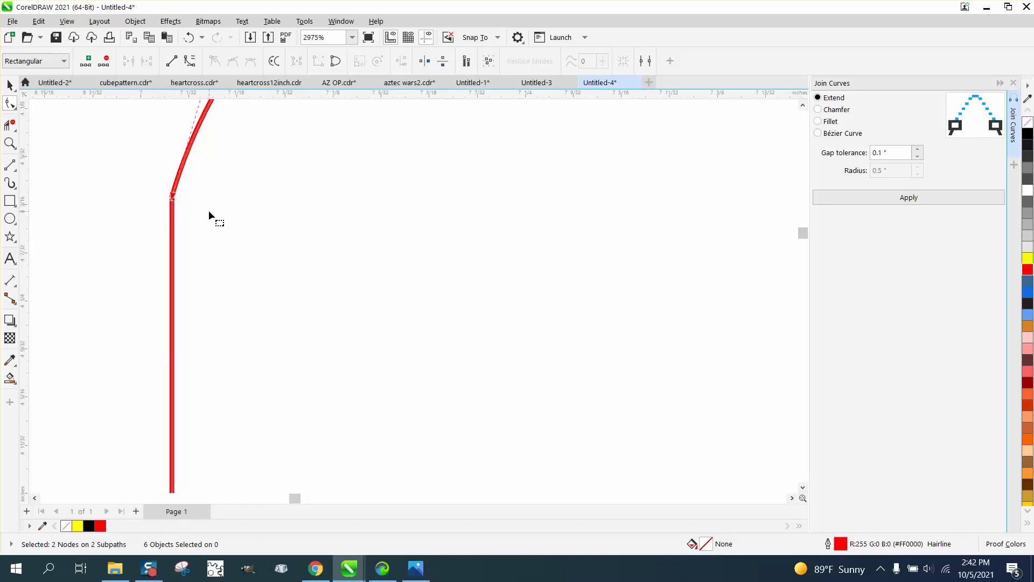
left_click(916, 198)
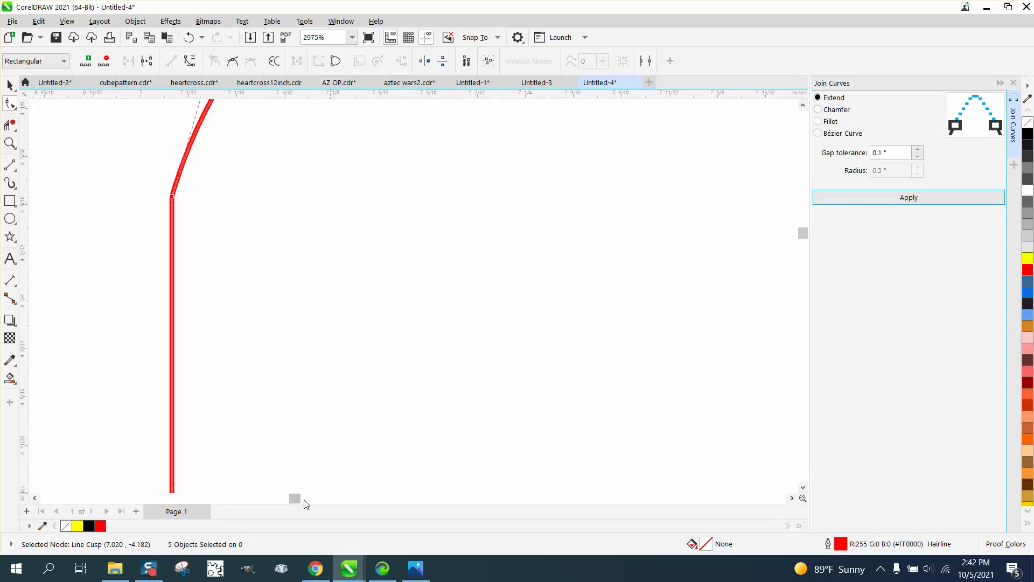
Step: Join the end nodes of the short strap's right side line and rounded end arc with an Extend join
scroll(303, 501, "left", 1)
scroll(334, 281, "down", 3)
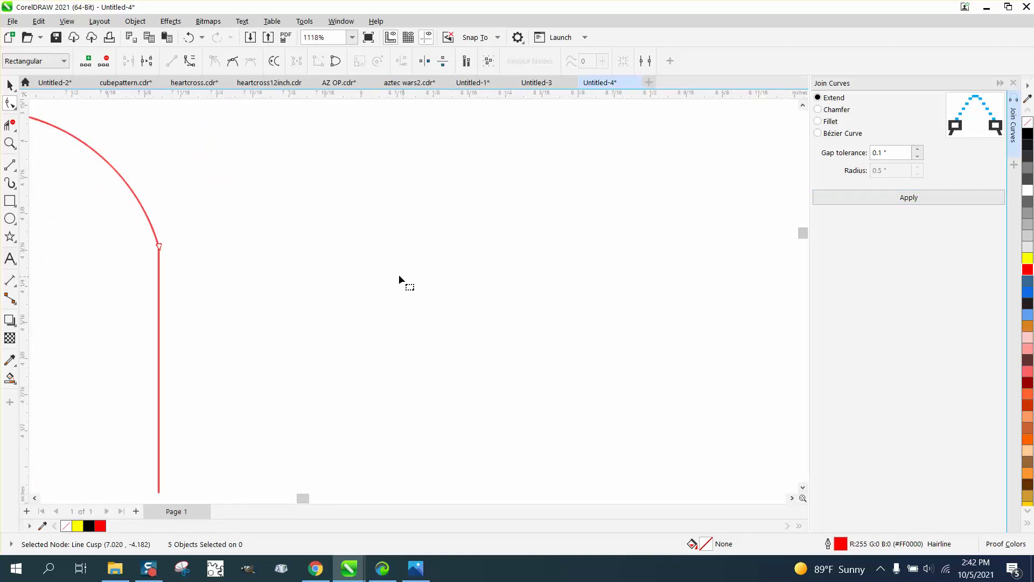
left_click(160, 265)
left_click_drag(182, 236, 145, 260)
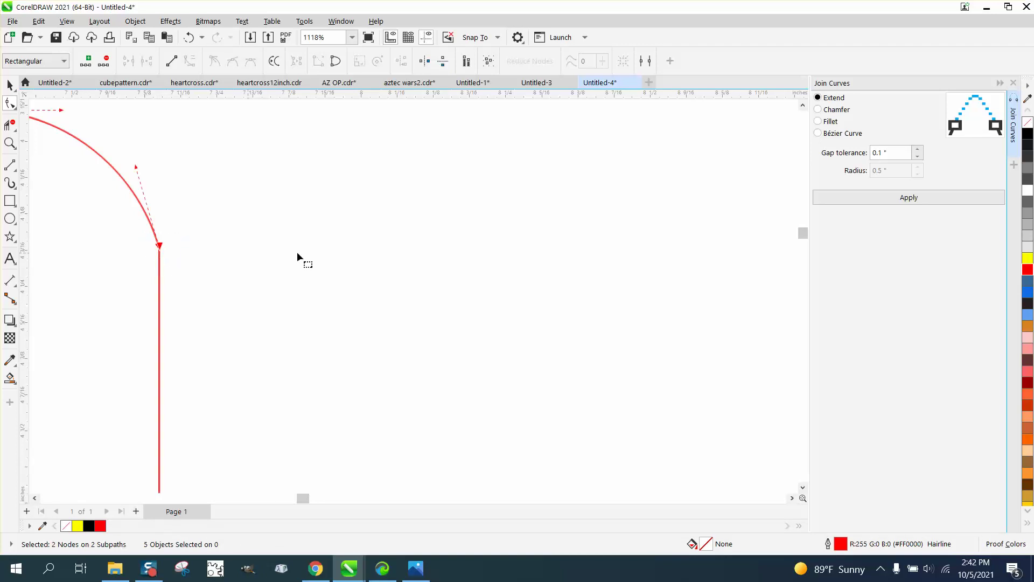
left_click(908, 197)
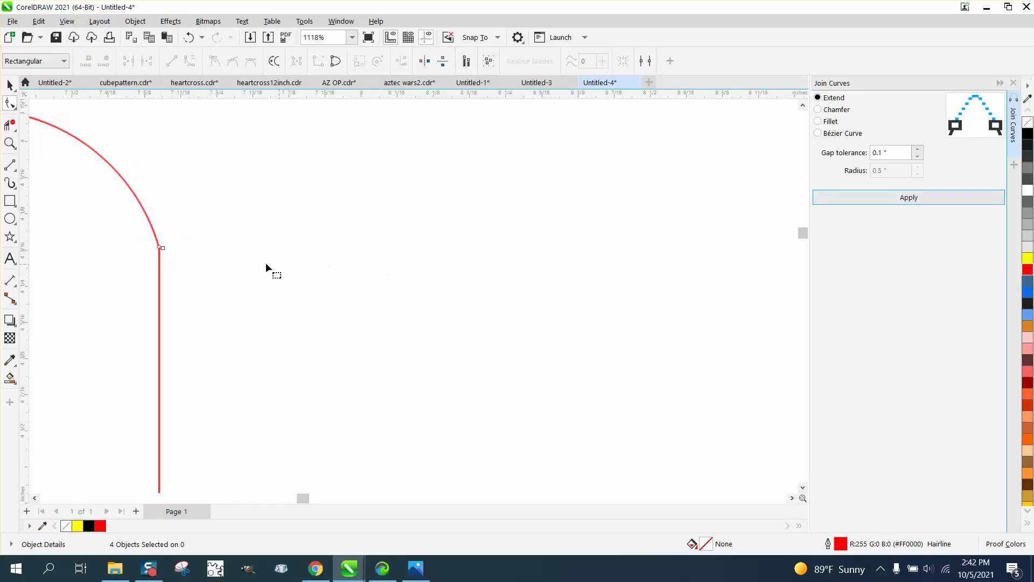
Step: Delete the extra node beside the joined right corner of the short strap's rounded end
left_click(162, 249)
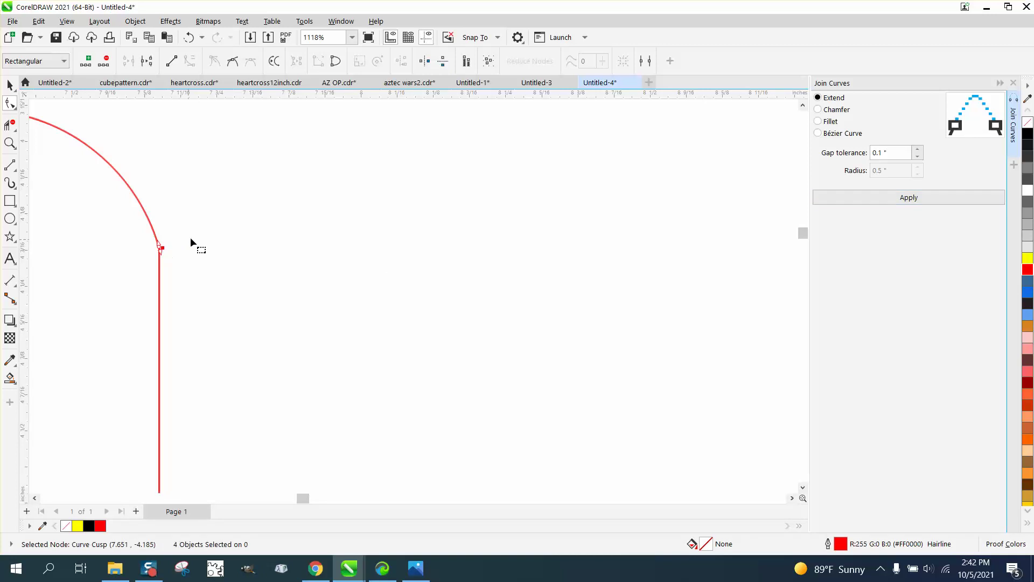
left_click(191, 241)
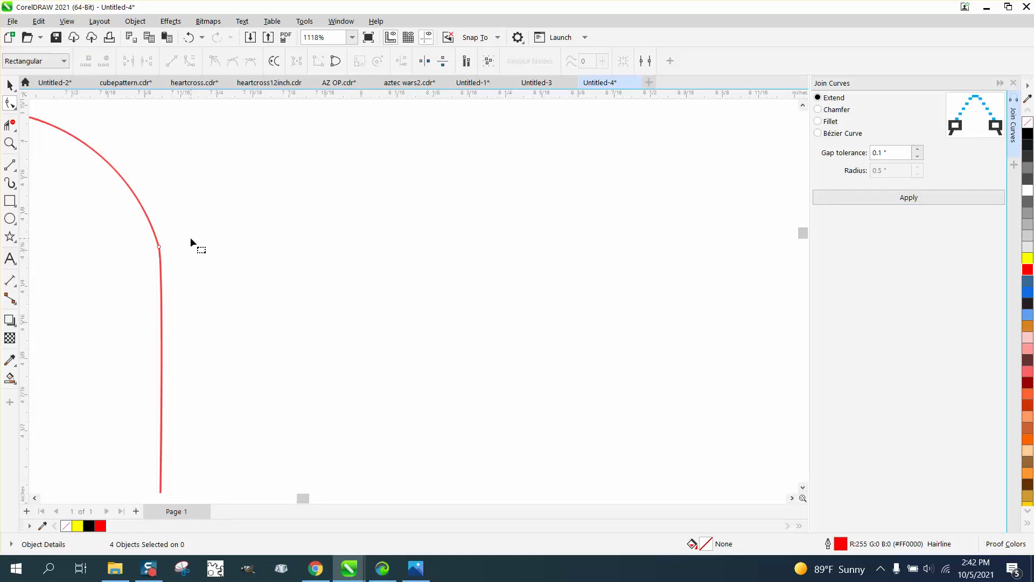
scroll(379, 268, "down", 5)
scroll(377, 256, "down", 3)
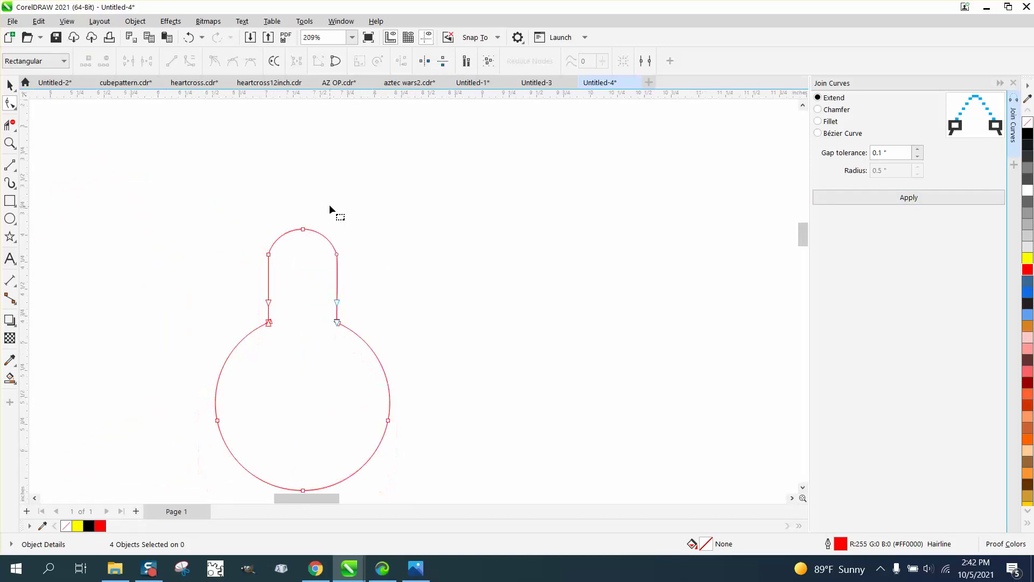
Step: Group the short strap's outline pieces and move the group 6" right onto the long strap
left_click(10, 85)
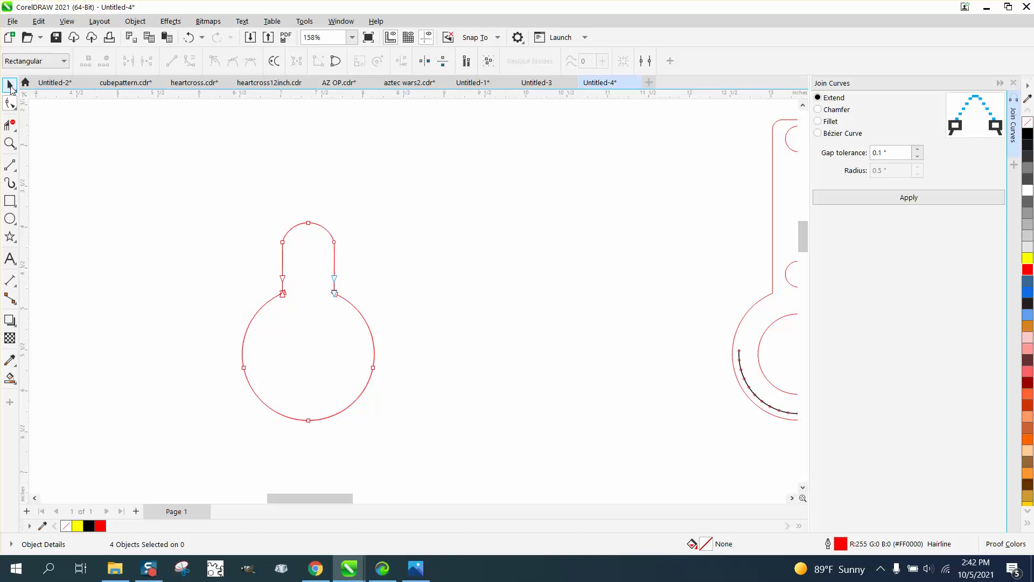
scroll(218, 190, "down", 2)
left_click_drag(190, 196, 395, 373)
key("ctrl+g")
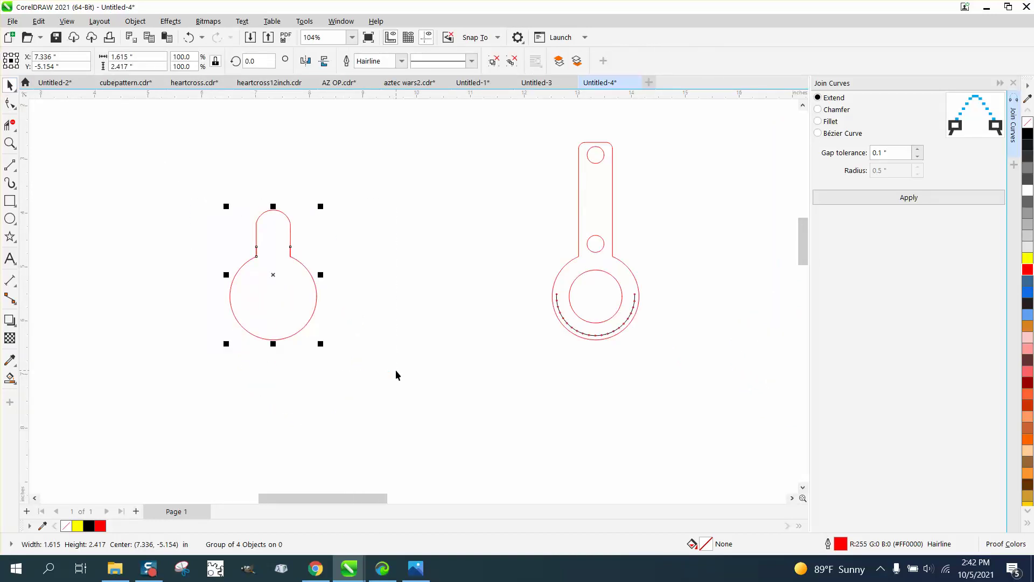
key("ctrl+r")
Step: Smart-fill the long strap's area above the short strap's rounded end in yellow and move the filled shape 6" left
left_click(10, 378)
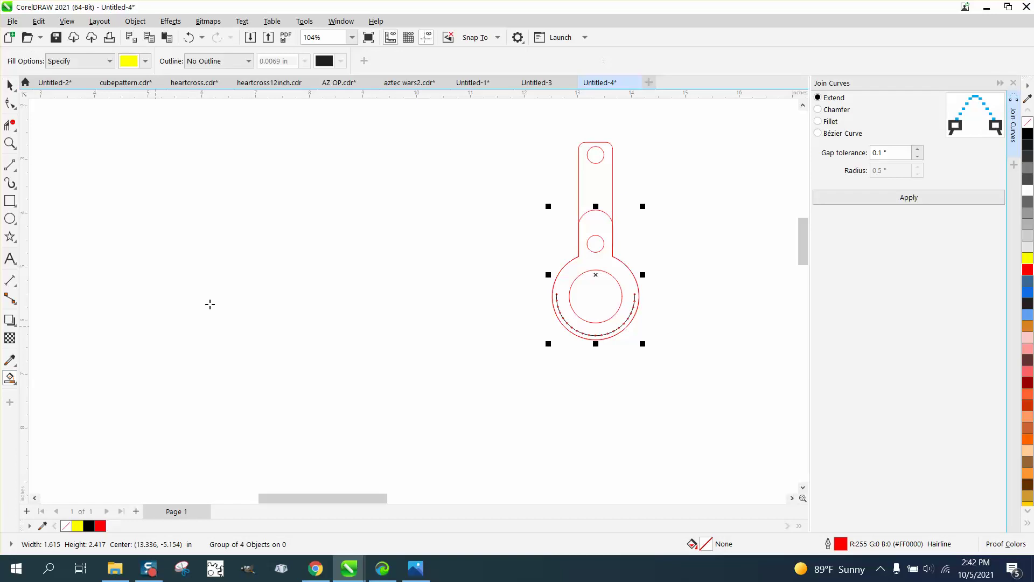
left_click(603, 180)
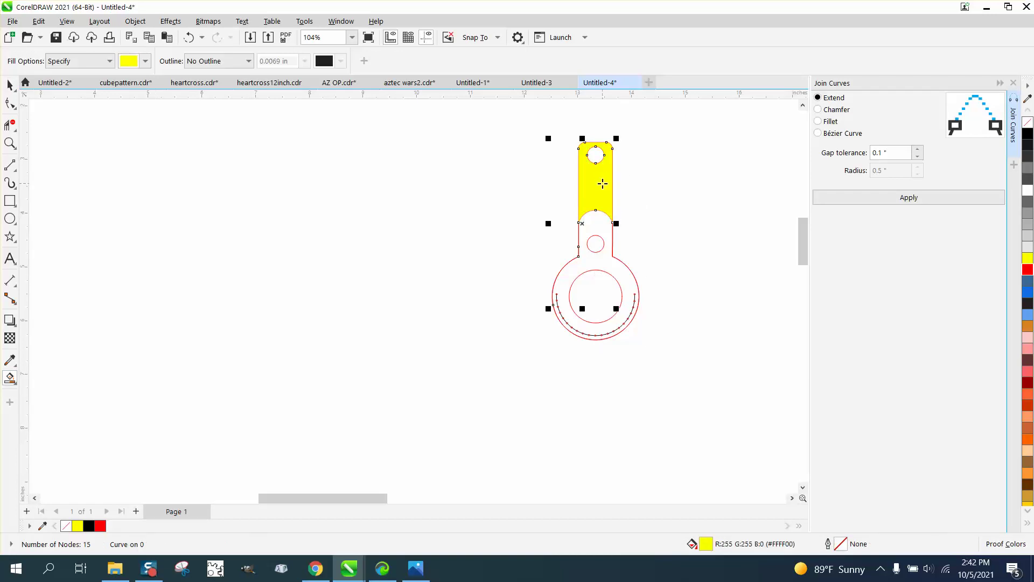
key("Left")
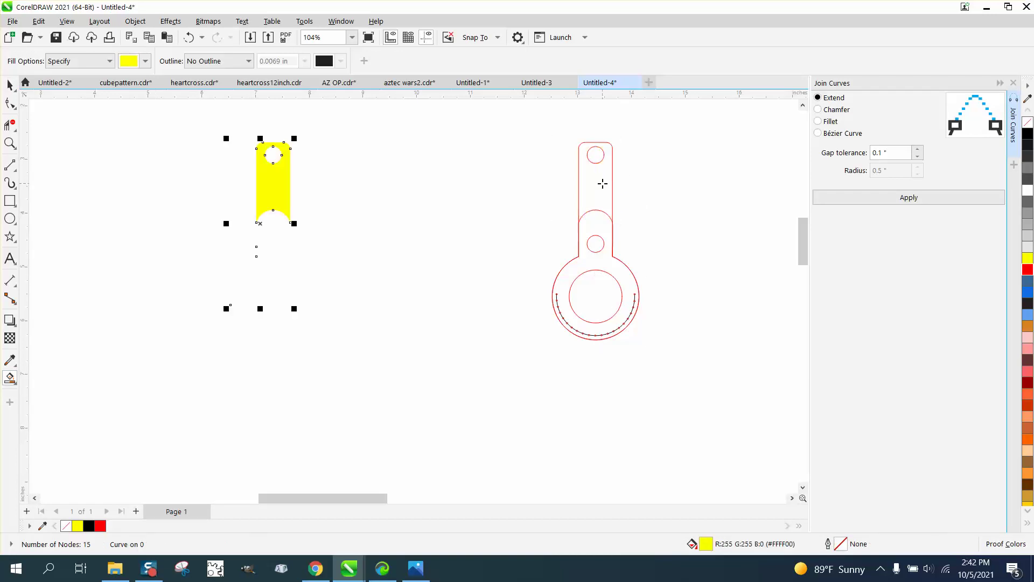
left_click(10, 85)
left_click(326, 154)
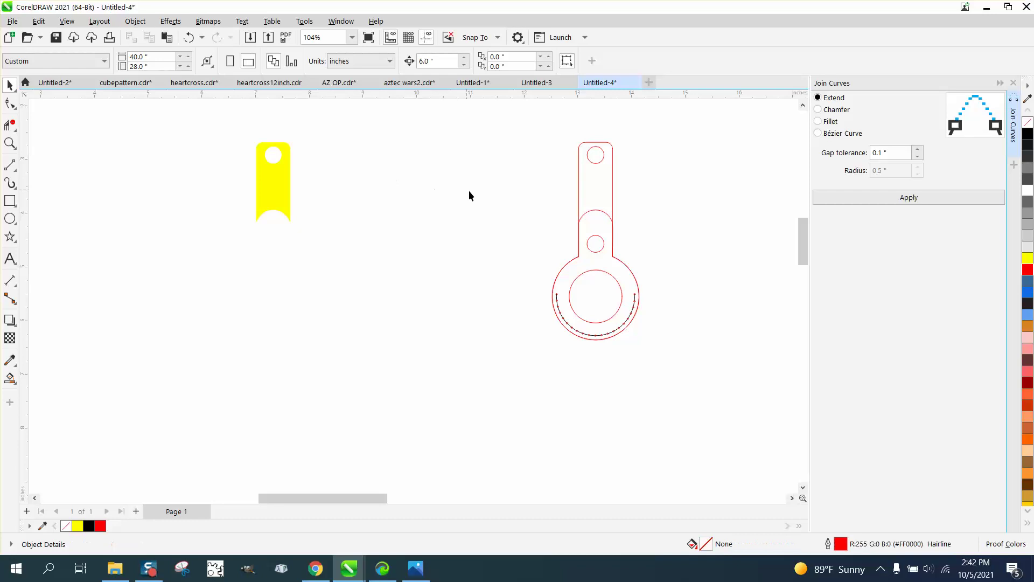
Step: Move the grouped short strap outline 6" left off the long strap and delete it
left_click(596, 211)
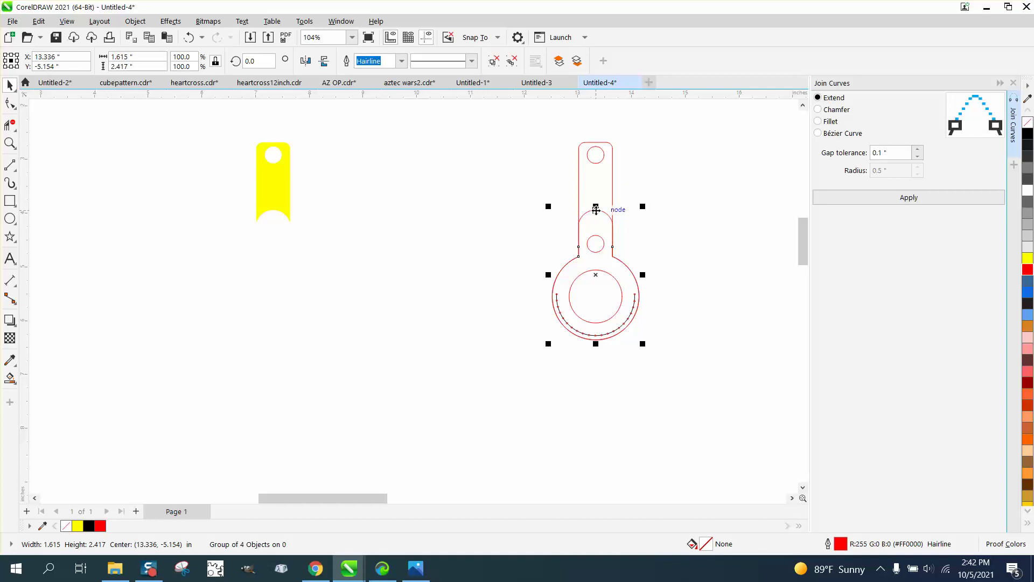
key("ctrl+z")
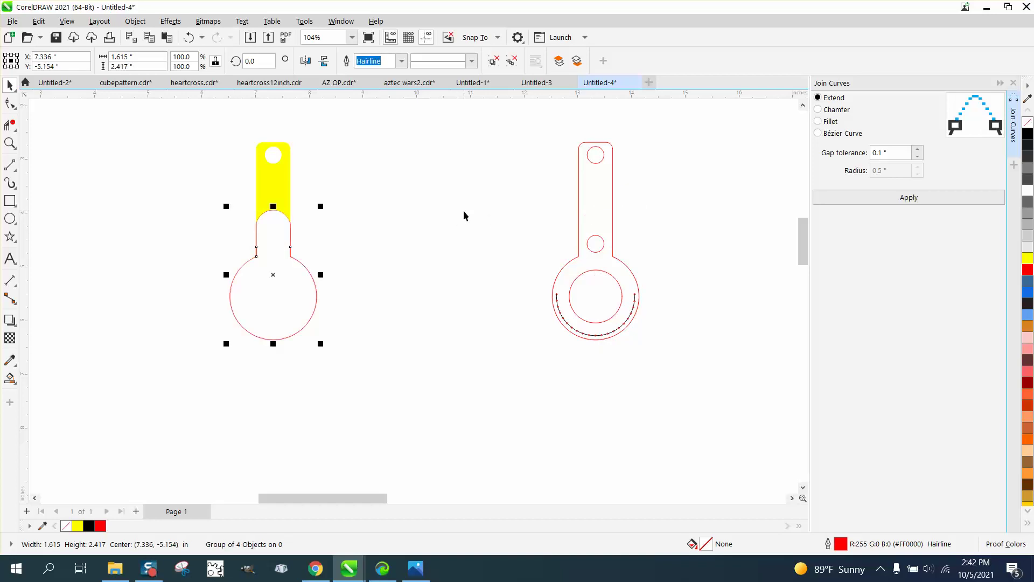
key("Delete")
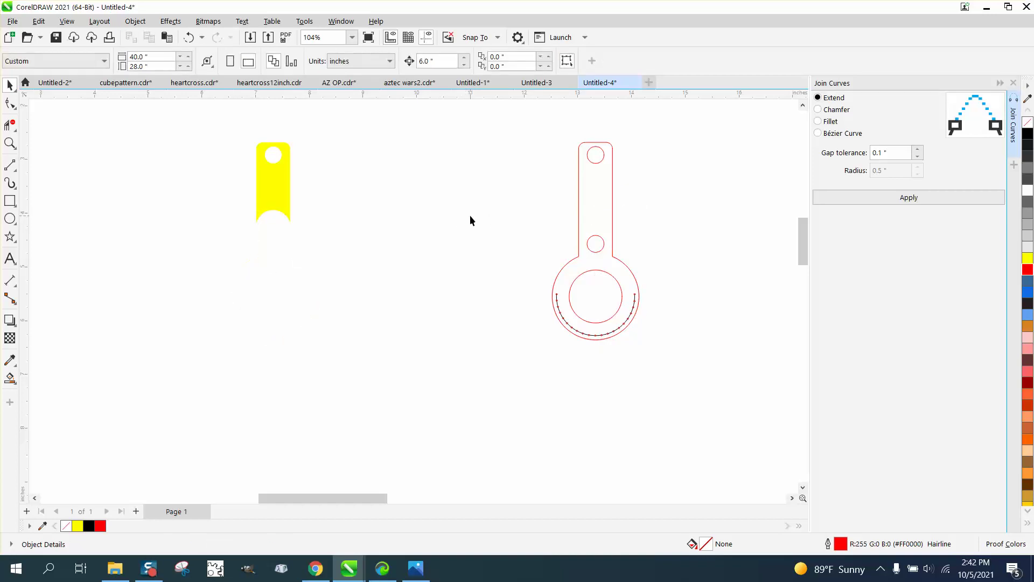
Step: Group the long strap's outline together with its holes, inner circle and stitch-hole arc
scroll(468, 219, "down", 2)
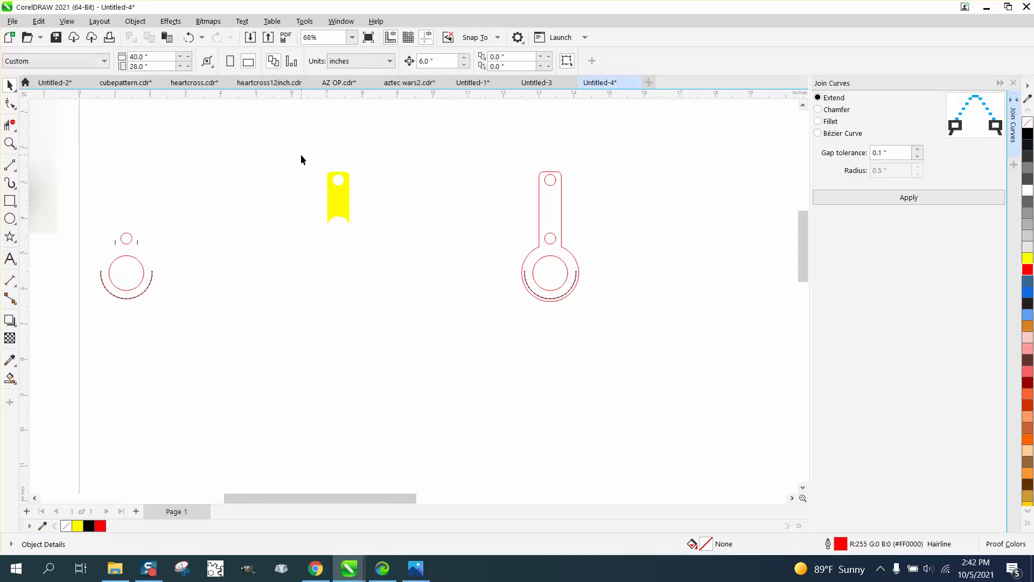
left_click_drag(609, 333, 619, 325)
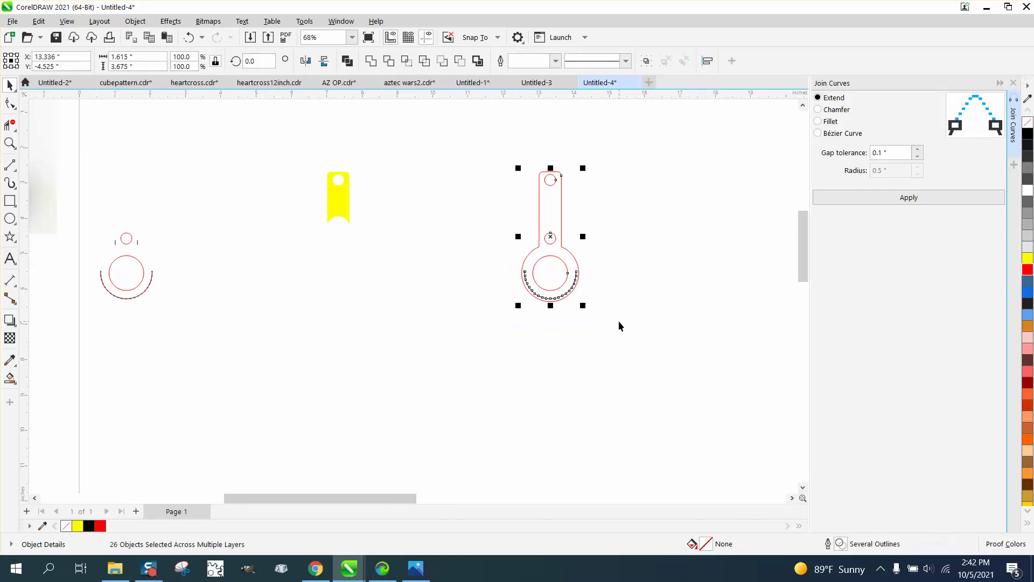
key("ctrl+g")
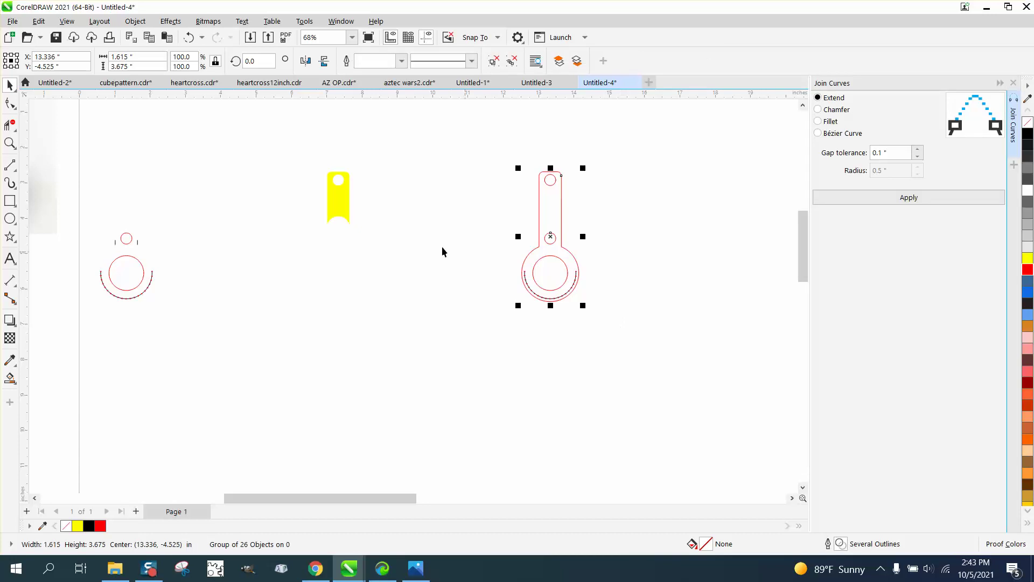
Step: Move the yellow shape 6" right onto the long strap and smart-fill the strap area below it in blue
left_click(337, 207)
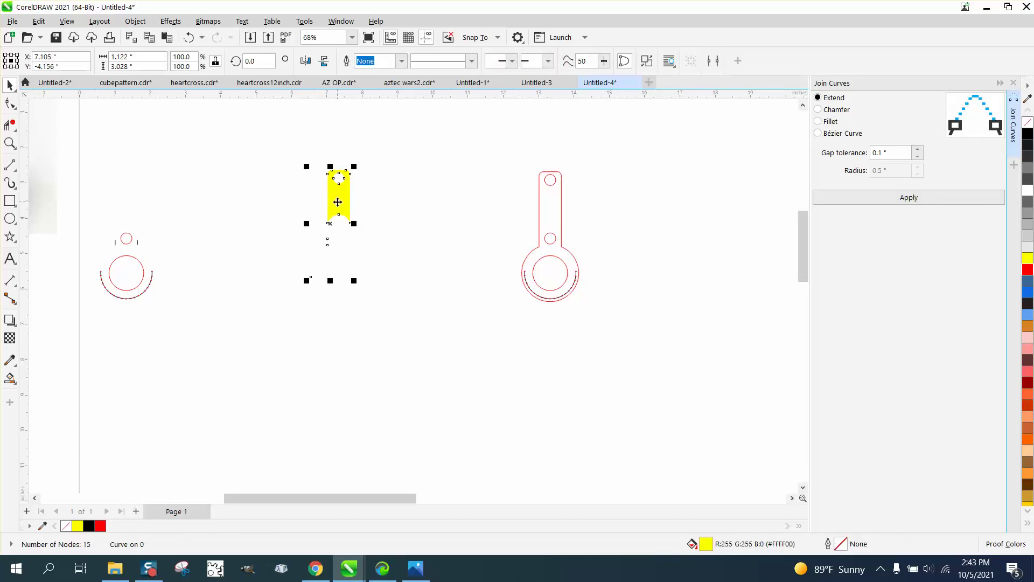
key("ctrl+r")
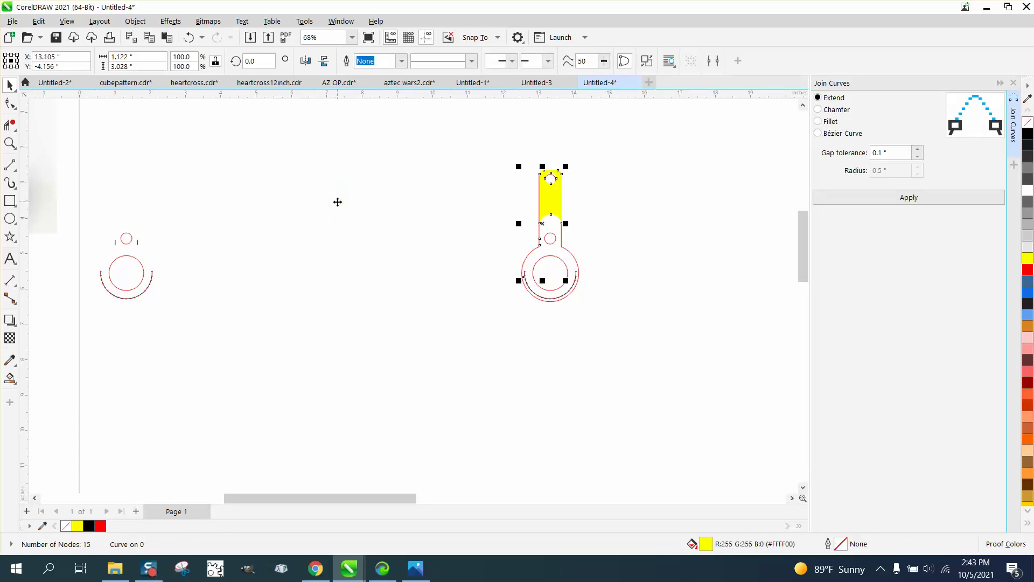
left_click(10, 377)
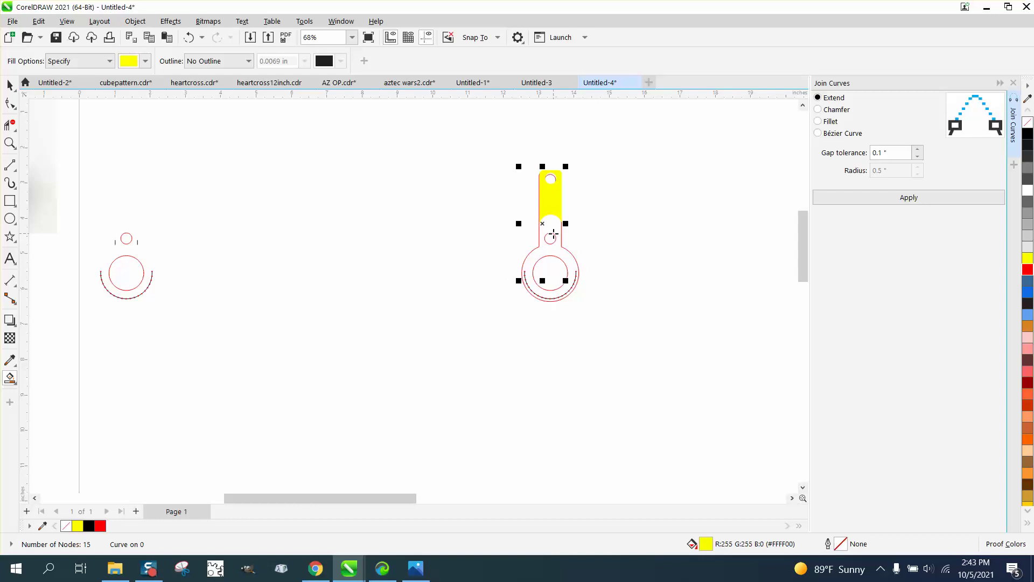
left_click(145, 61)
left_click(199, 140)
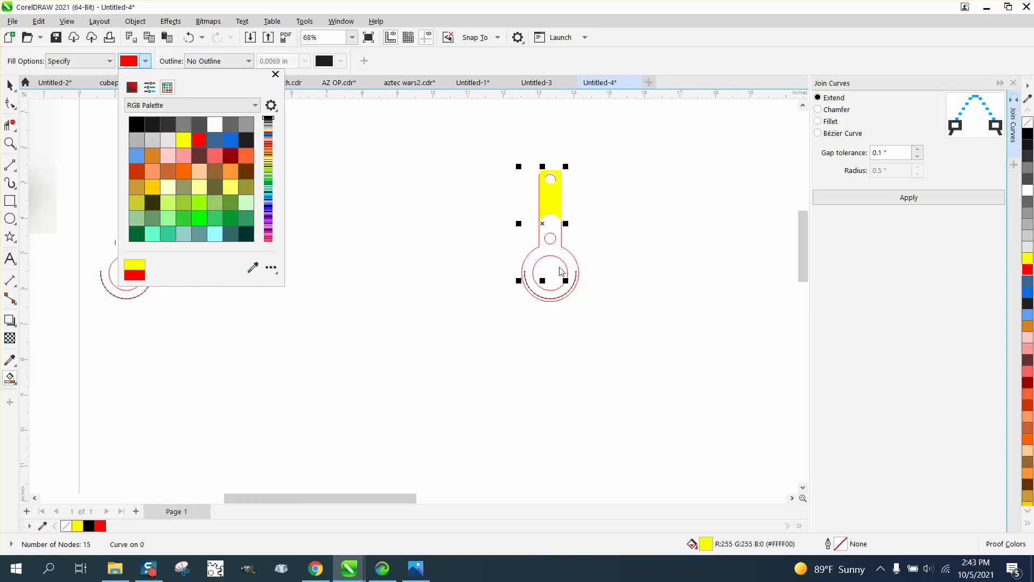
left_click(230, 140)
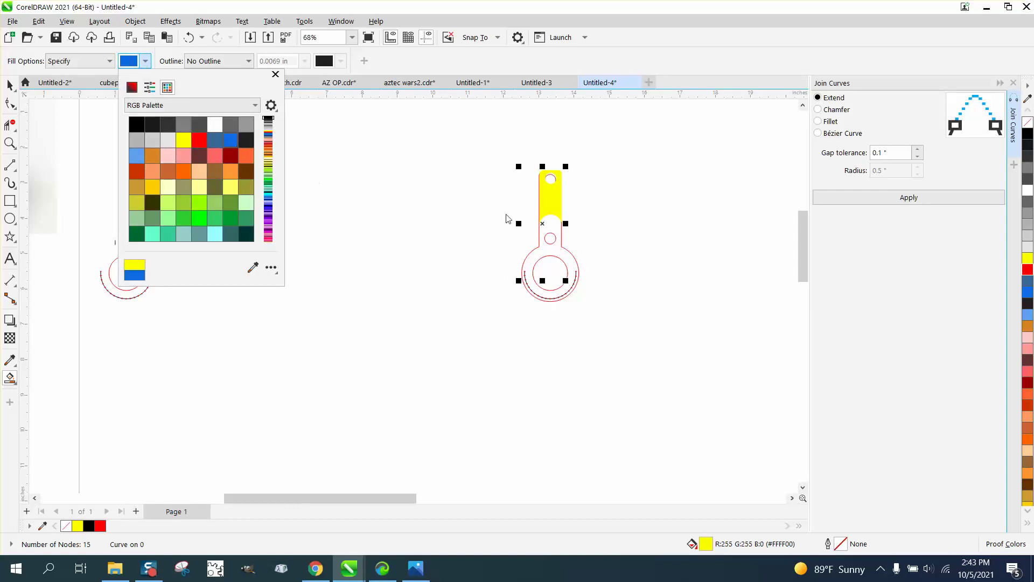
left_click(549, 222)
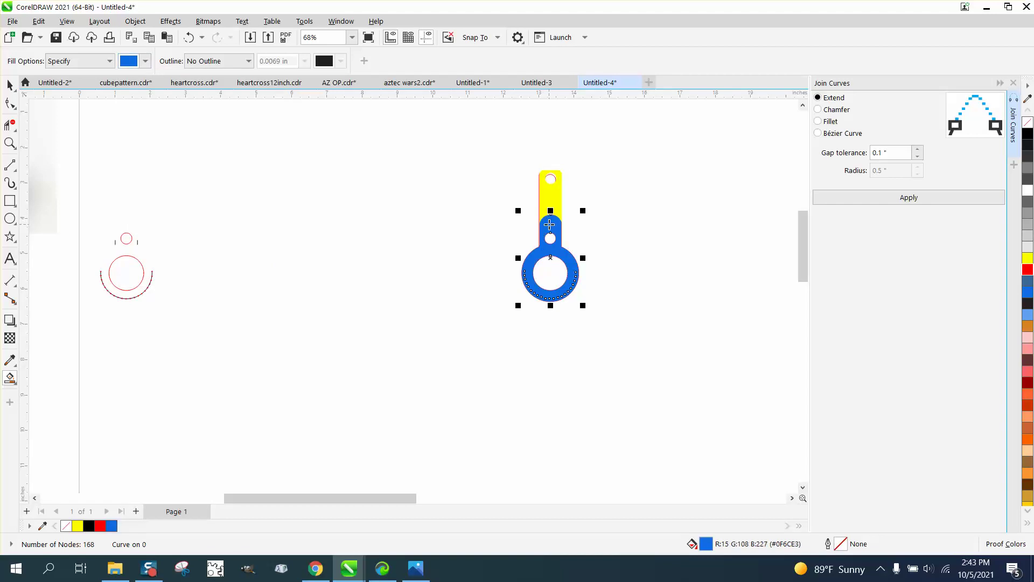
Step: Move the blue shape 6" left and replace its fill with a black outline
key("shift+Left")
key("shift+Left")
key("shift+Left")
left_click(1028, 123)
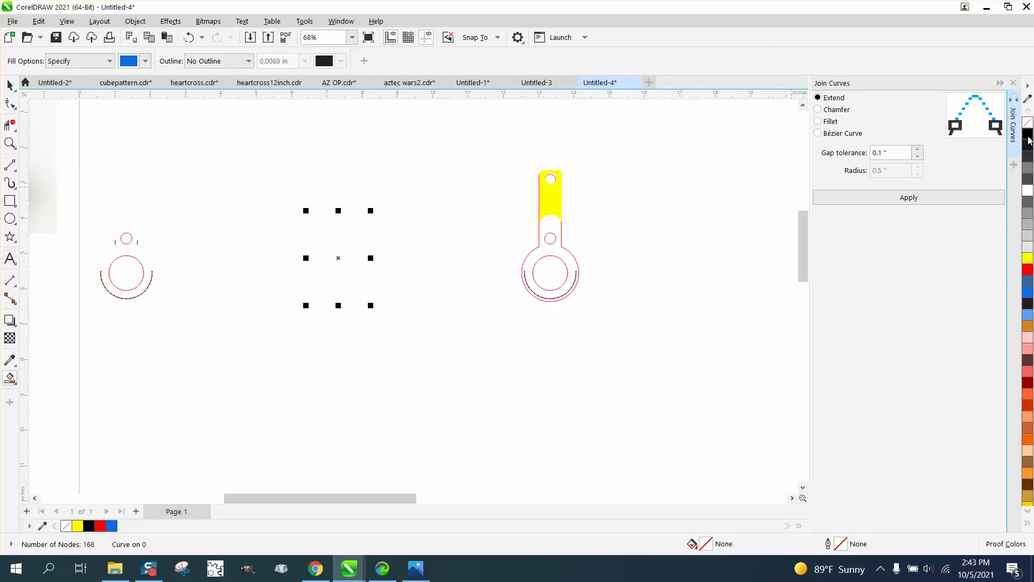
right_click(1029, 139)
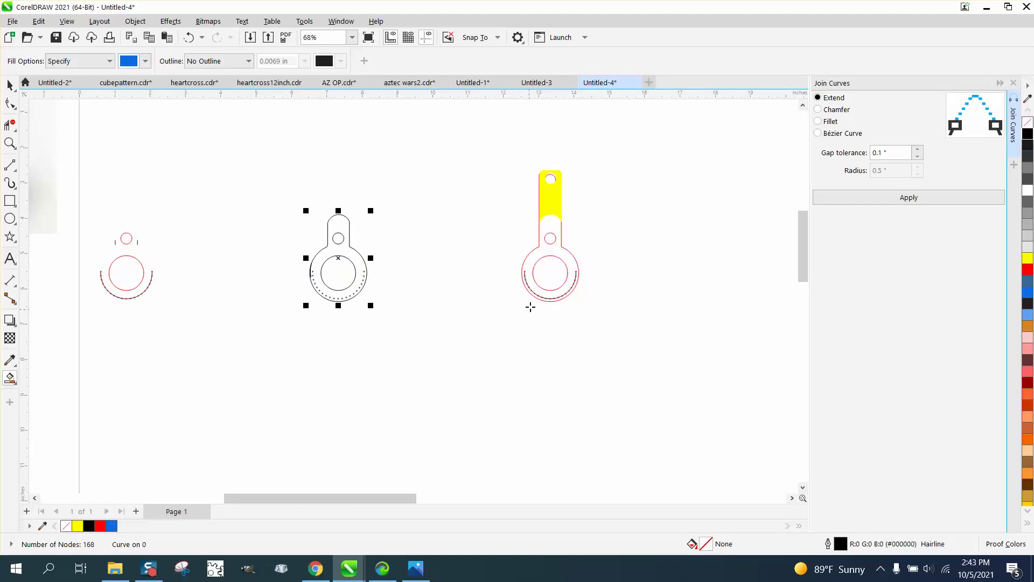
Step: Delete the yellow shape covering the upper part of the long strap
left_click(10, 86)
left_click(410, 237)
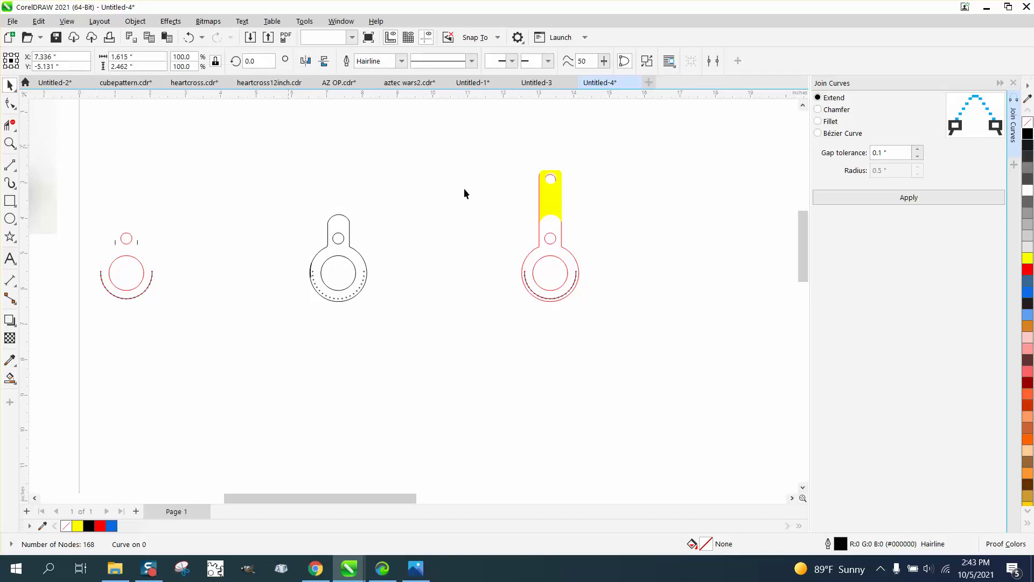
left_click(550, 197)
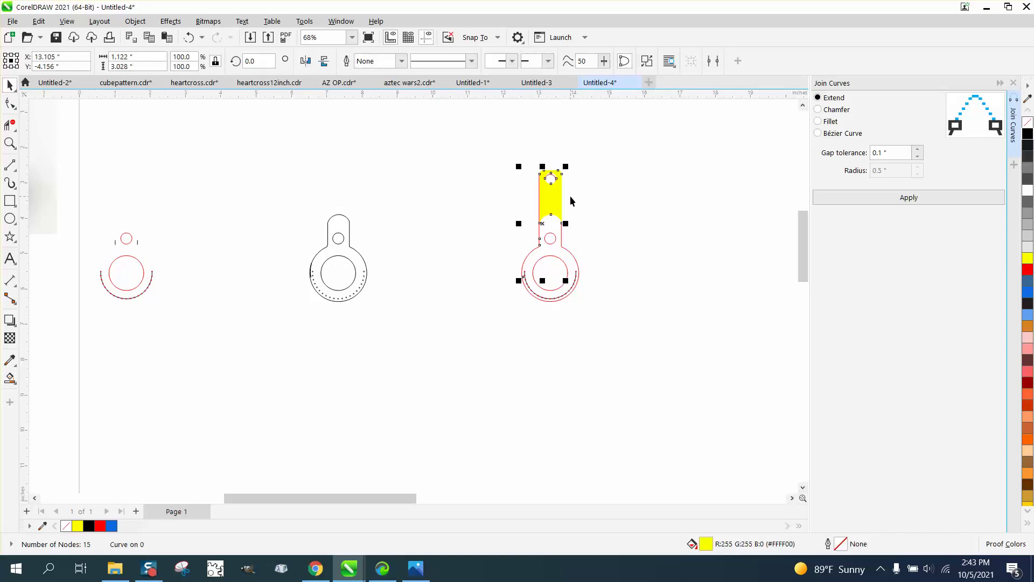
key("Delete")
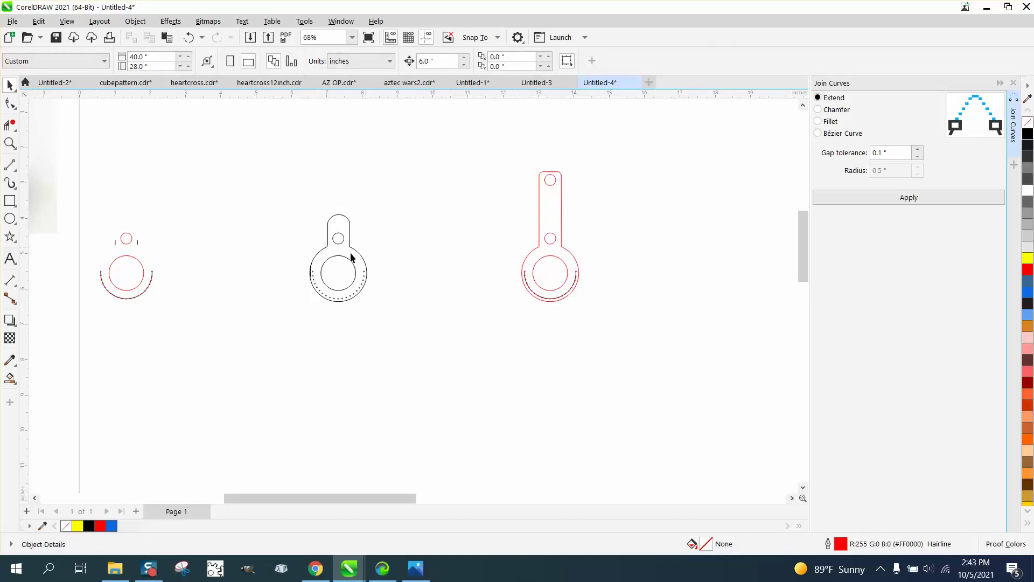
Step: Move the black short strap outline 6" right onto the long strap and compare its neck edges with the red outline
left_click(9, 143)
left_click_drag(264, 234, 420, 337)
scroll(321, 307, "down", 6)
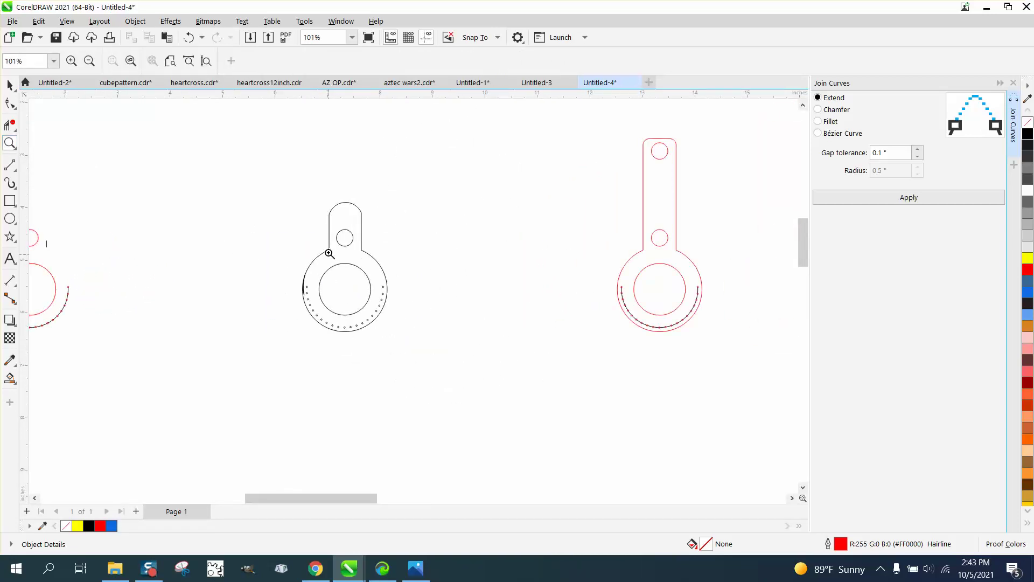
left_click_drag(302, 233, 429, 273)
scroll(210, 264, "down", 4)
scroll(210, 264, "down", 4)
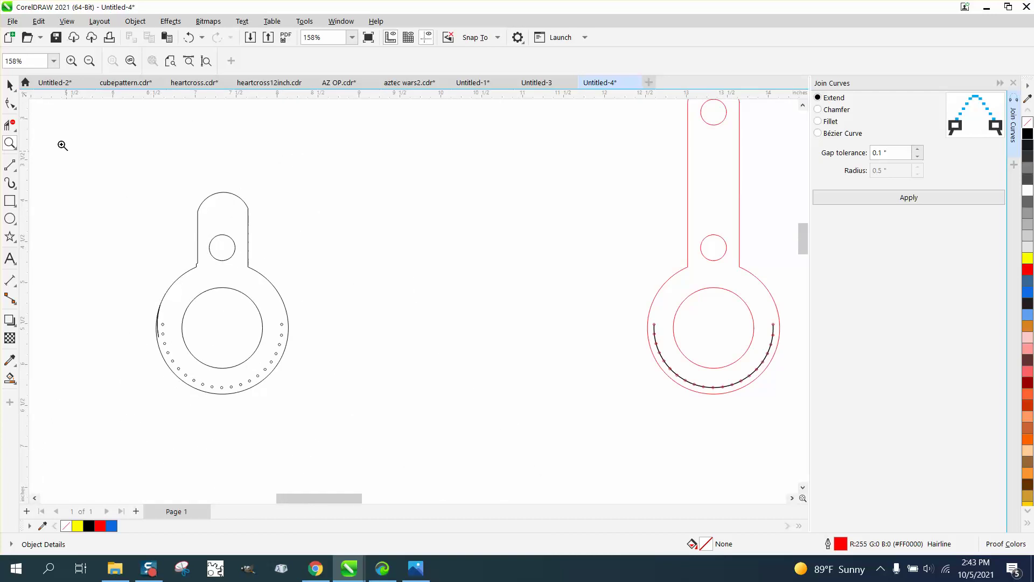
left_click(10, 85)
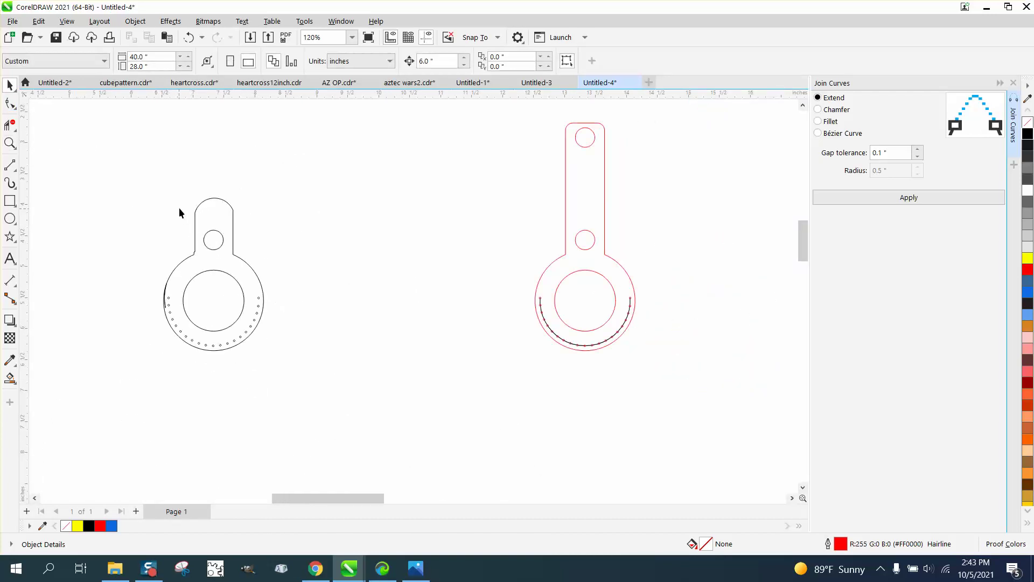
left_click_drag(322, 356, 324, 356)
key("p")
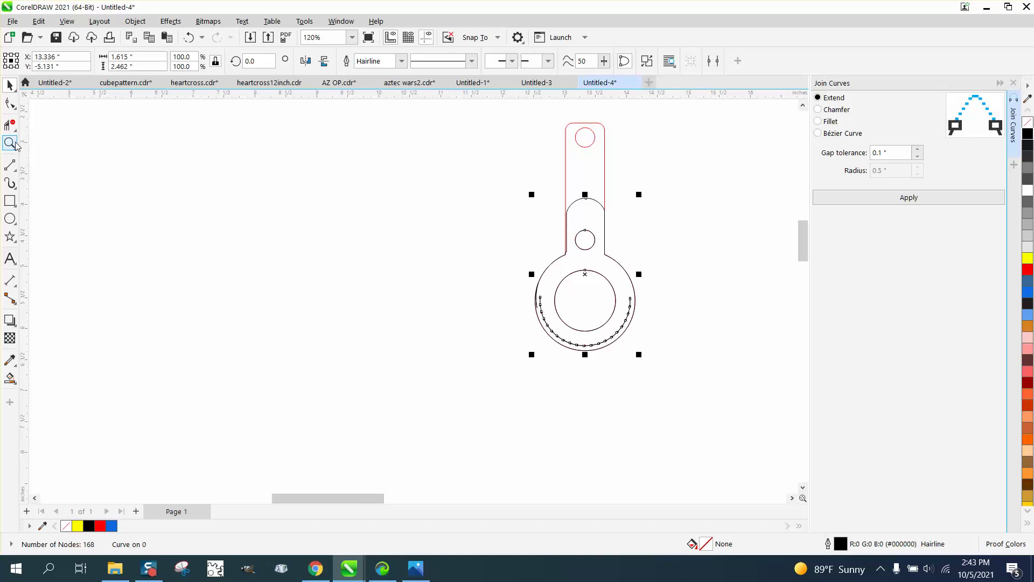
left_click(76, 143)
left_click_drag(642, 262, 643, 263)
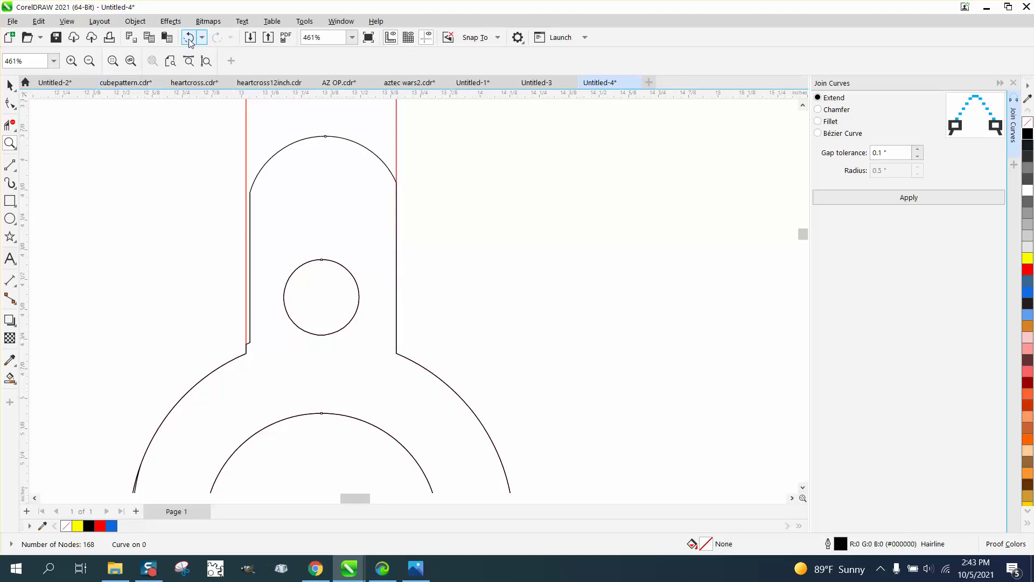
scroll(300, 127, "down", 4)
scroll(473, 249, "down", 1)
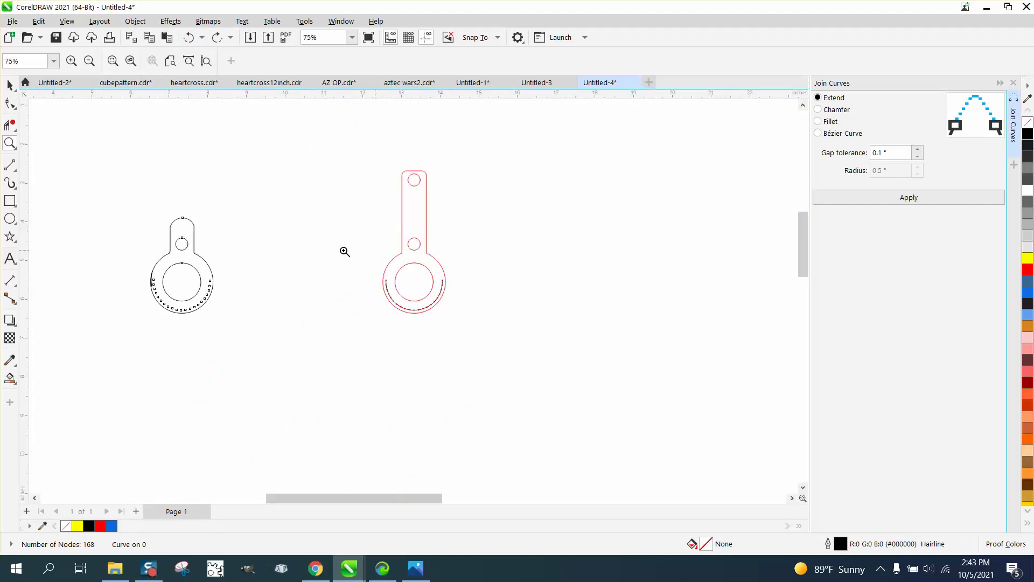
Step: Undo the edits back to the grouped red short strap outline with the yellow shape above its rounded end
left_click(189, 37)
left_click(189, 37)
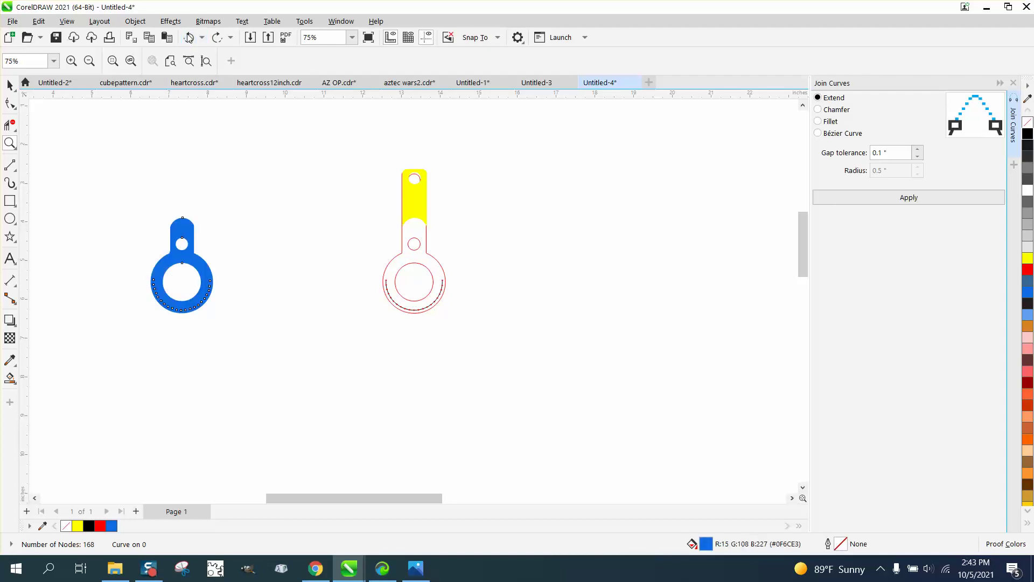
left_click(189, 36)
left_click(189, 36)
left_click(189, 36)
left_click(189, 37)
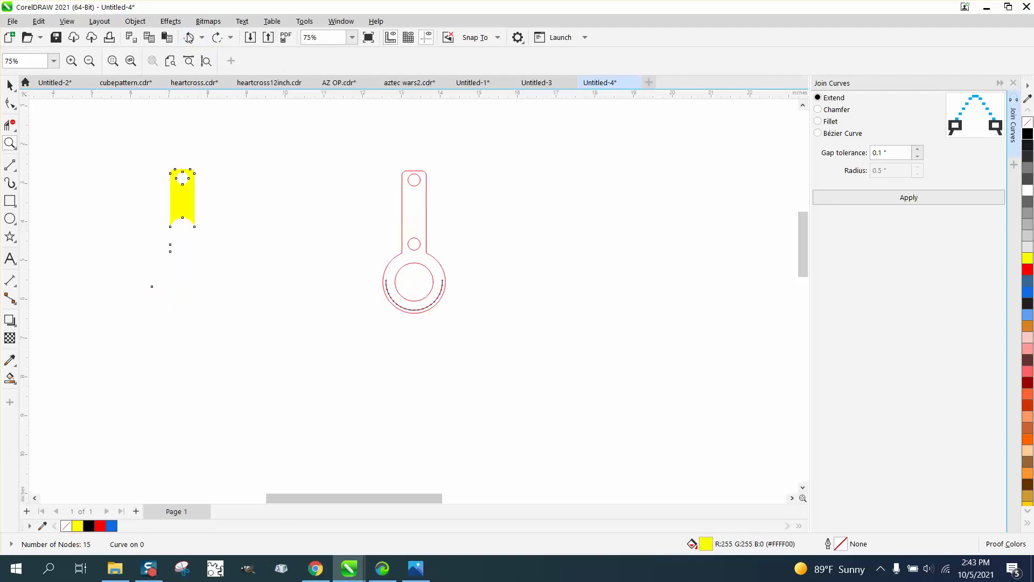
left_click(189, 36)
left_click(189, 37)
left_click(189, 37)
left_click(189, 36)
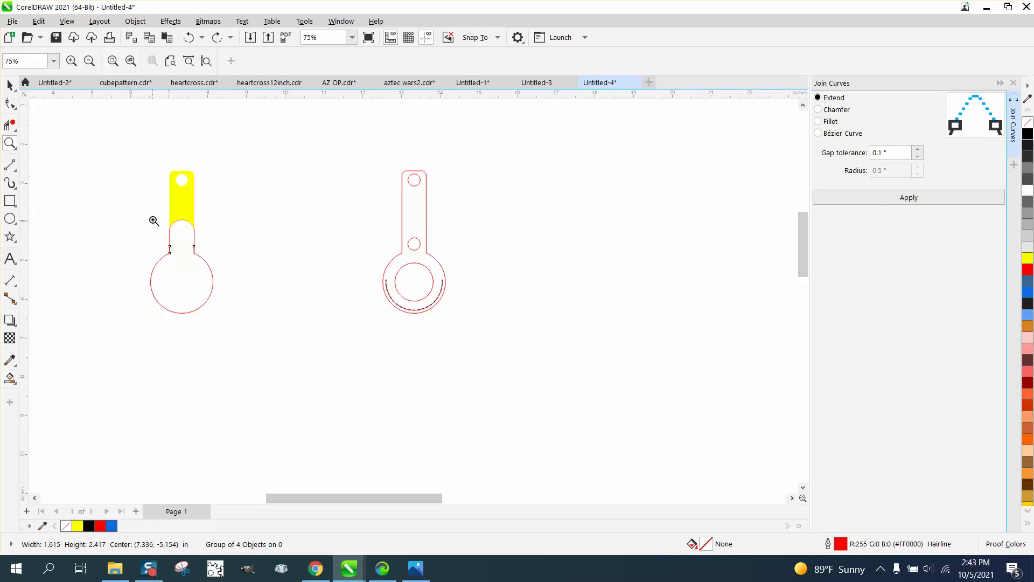
Step: Delete the yellow shape above the short strap's rounded end
left_click_drag(154, 221, 209, 262)
left_click_drag(286, 249, 351, 412)
scroll(302, 264, "down", 5)
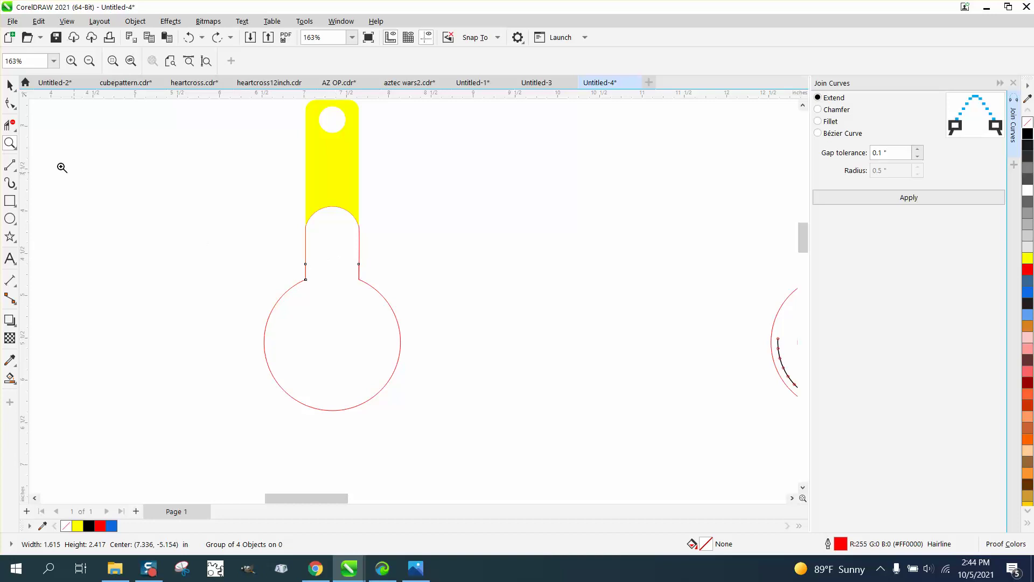
left_click(10, 84)
left_click(317, 143, "ctrl")
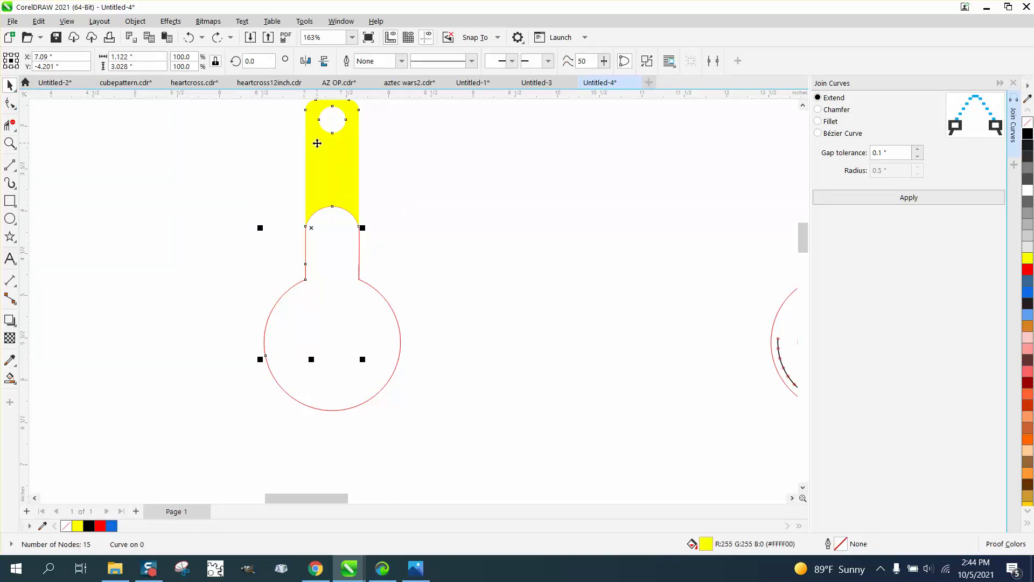
key("Delete")
Step: Ungroup the red short strap outline into its separate curves
left_click(305, 264)
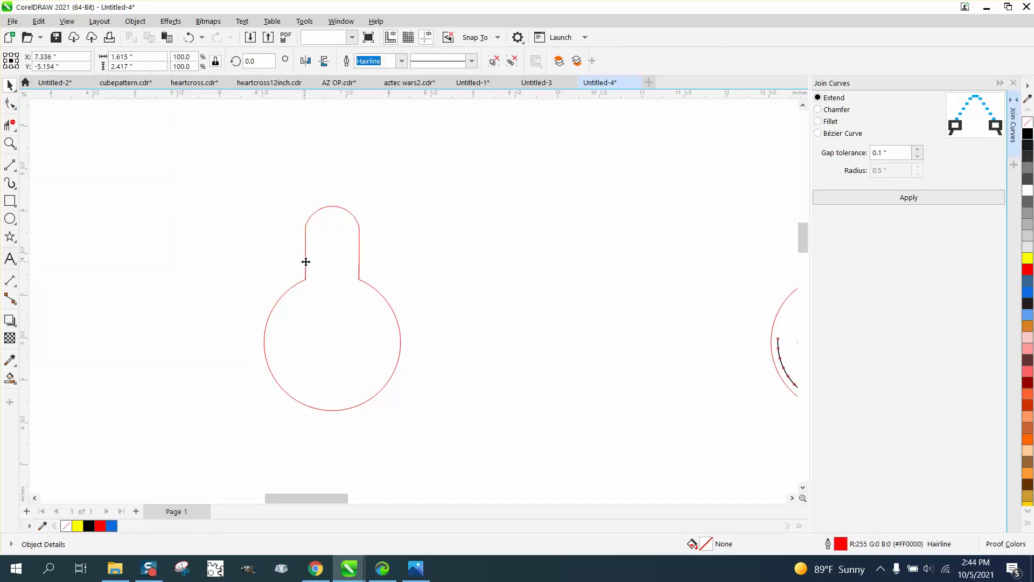
left_click(9, 143)
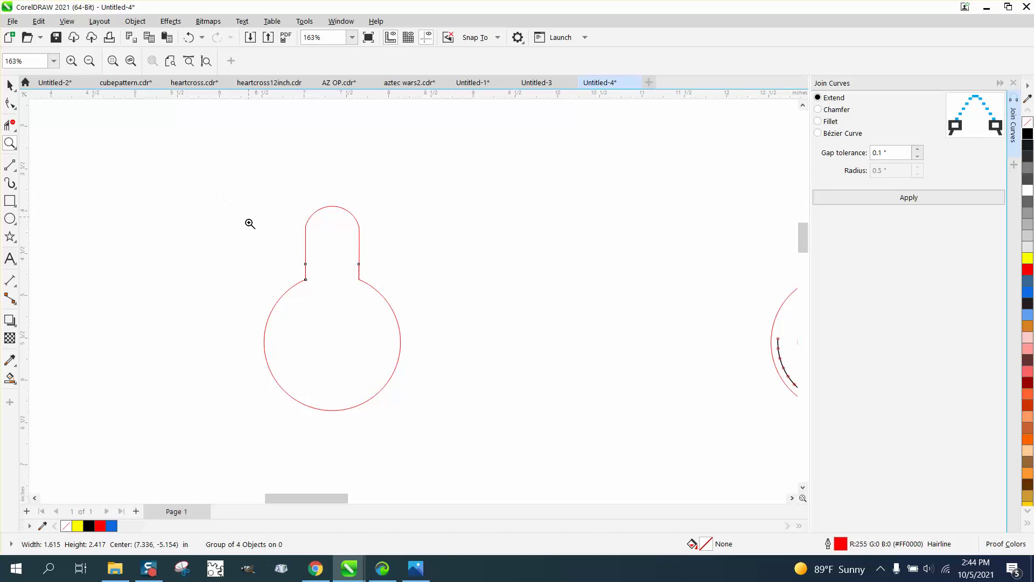
left_click_drag(254, 249, 404, 307)
left_click_drag(289, 294, 319, 308)
left_click(10, 103)
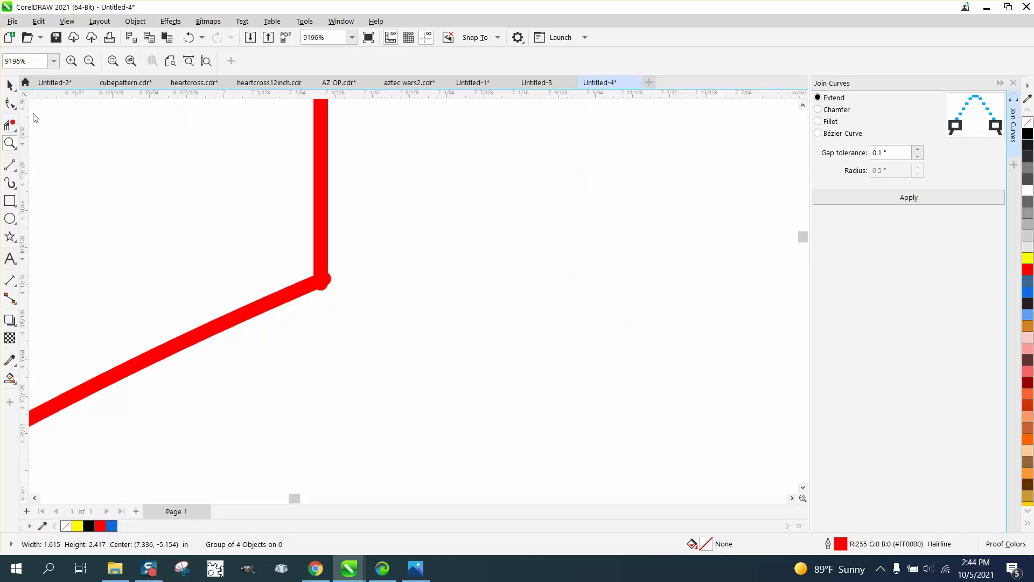
left_click(10, 84)
left_click(321, 173)
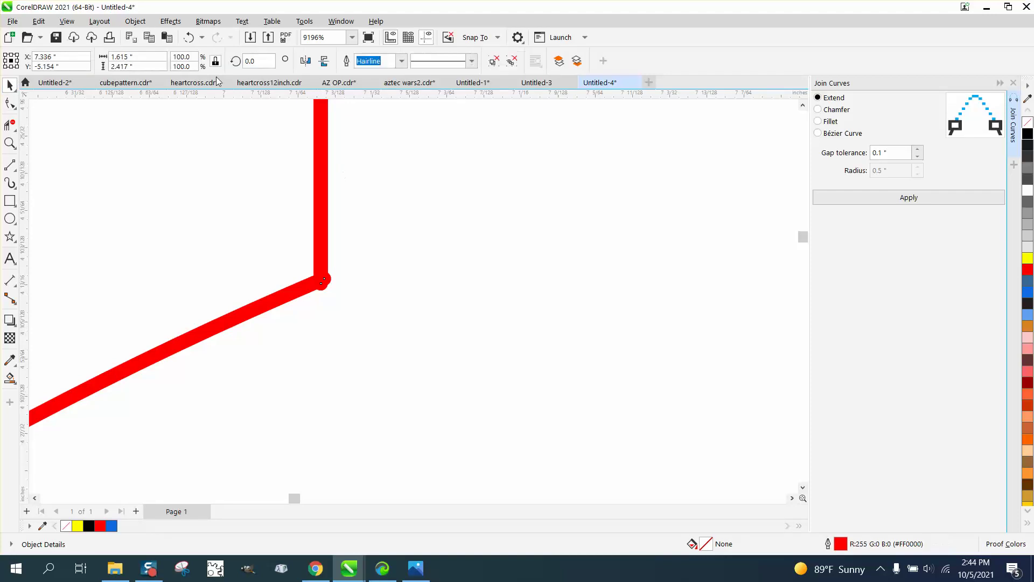
left_click(136, 21)
mouse_move(169, 235)
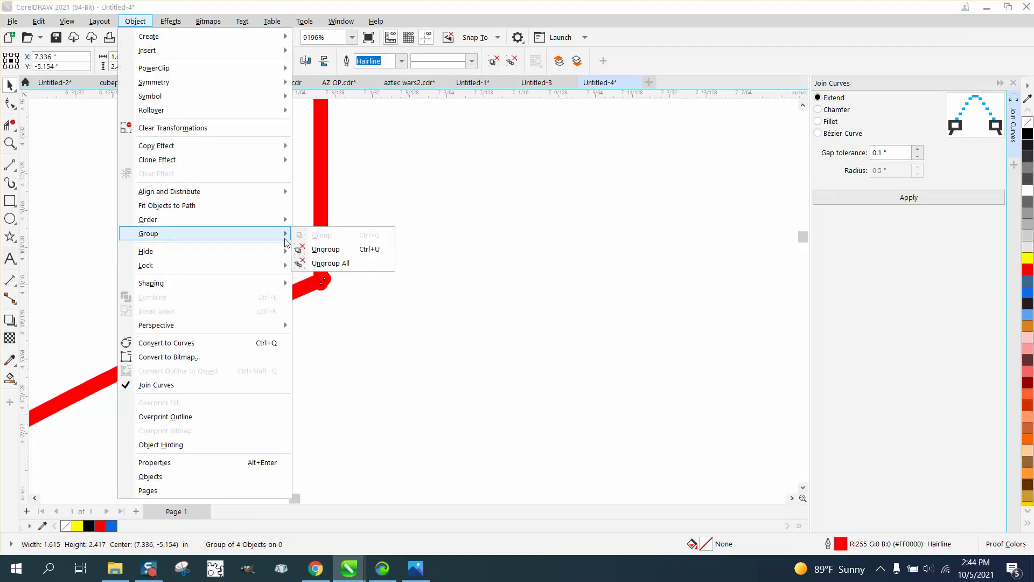
left_click(325, 249)
Step: Try to join the open curve ends at the short strap's left neck corner with a 0.1" gap tolerance, extending the curves
left_click(10, 103)
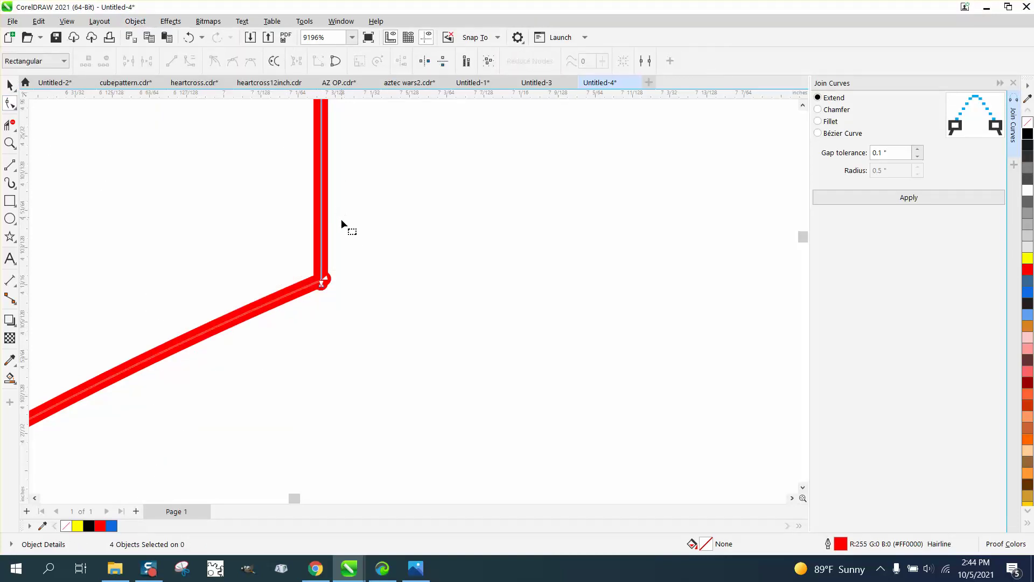
left_click_drag(348, 233, 299, 322)
left_click(917, 198)
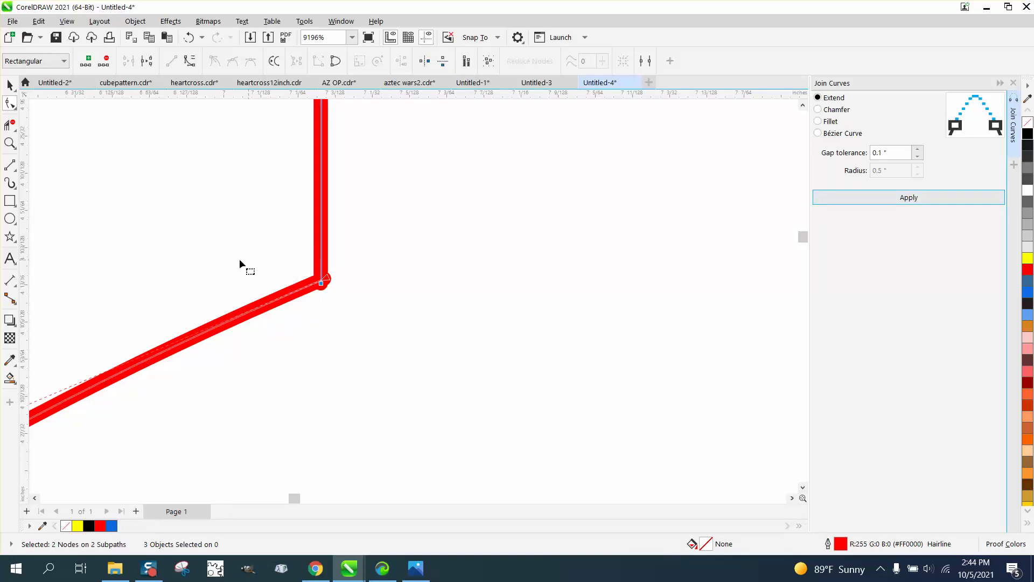
left_click(190, 36)
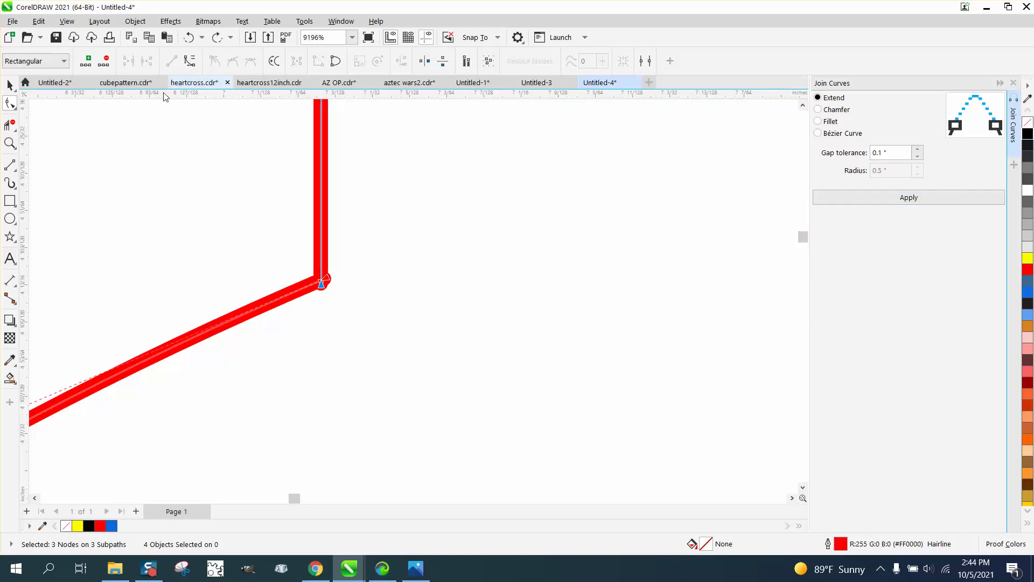
Step: Snap the circle arc's end node onto the left neck line's end node and join the curves with 0.1" gap tolerance
left_click(10, 143)
left_click_drag(282, 264, 399, 335)
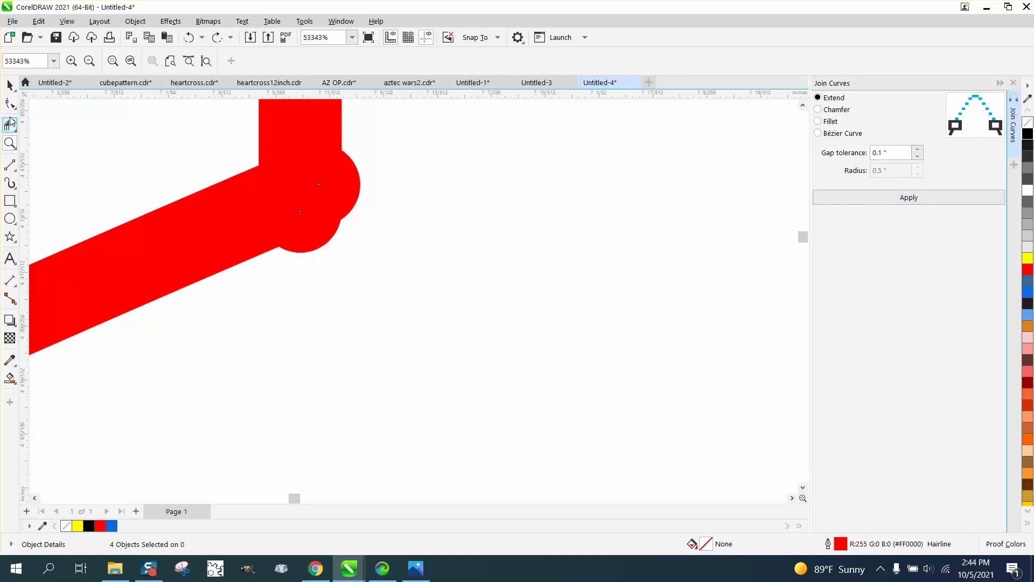
left_click(10, 103)
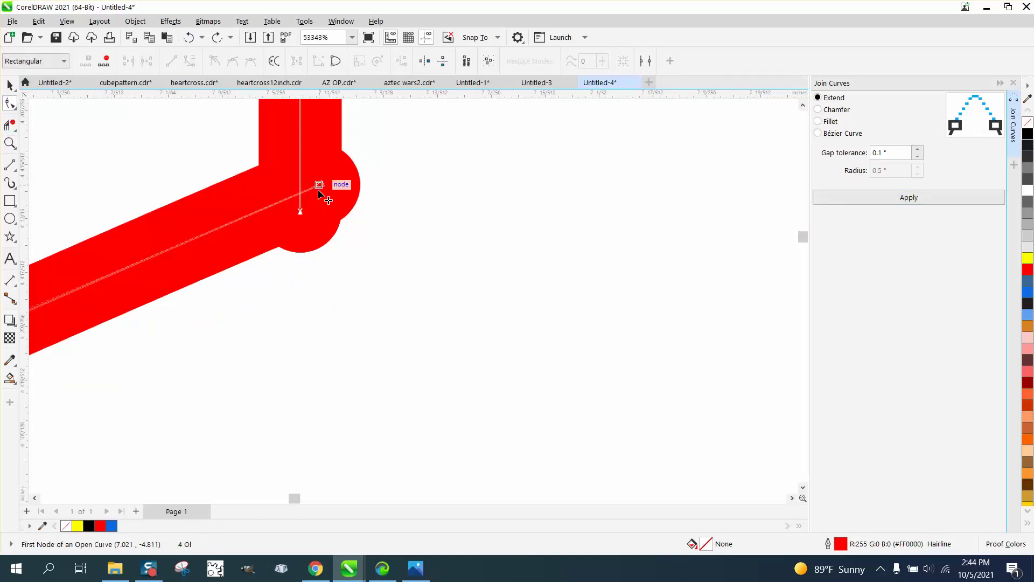
left_click_drag(318, 186, 300, 210)
scroll(274, 208, "down", 1)
scroll(274, 205, "down", 2)
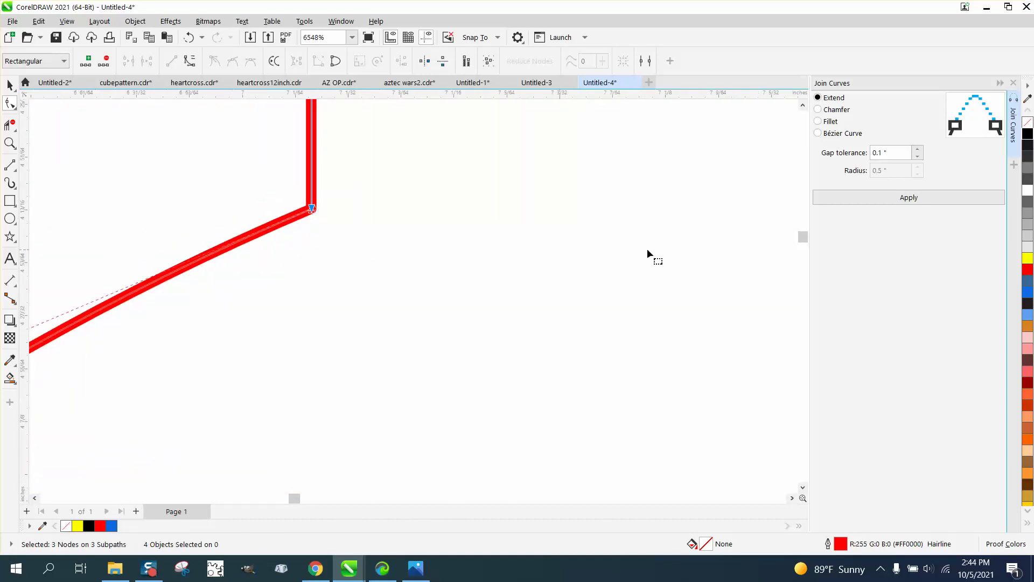
left_click(901, 200)
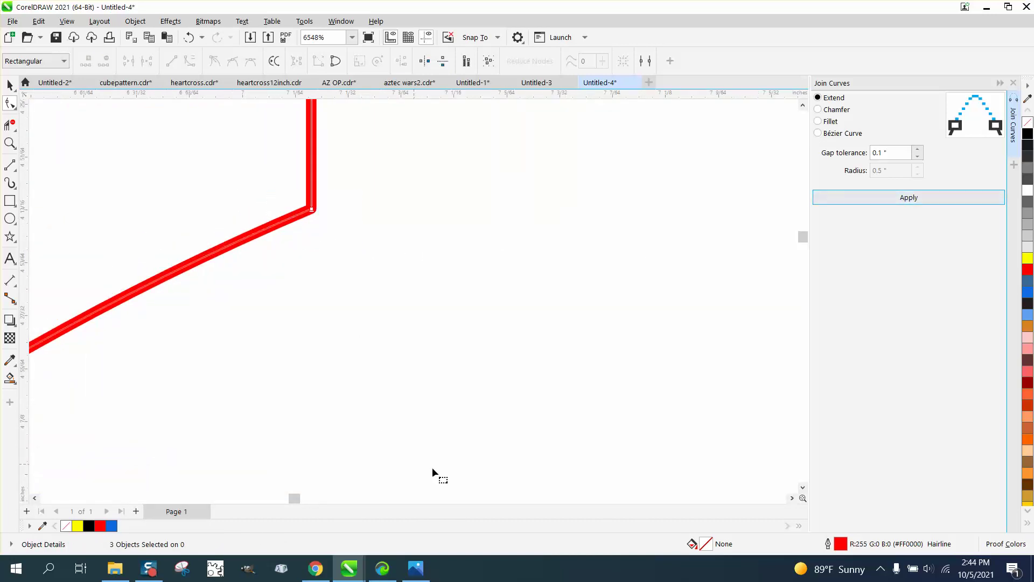
left_click(791, 498)
left_click(791, 498)
key("space")
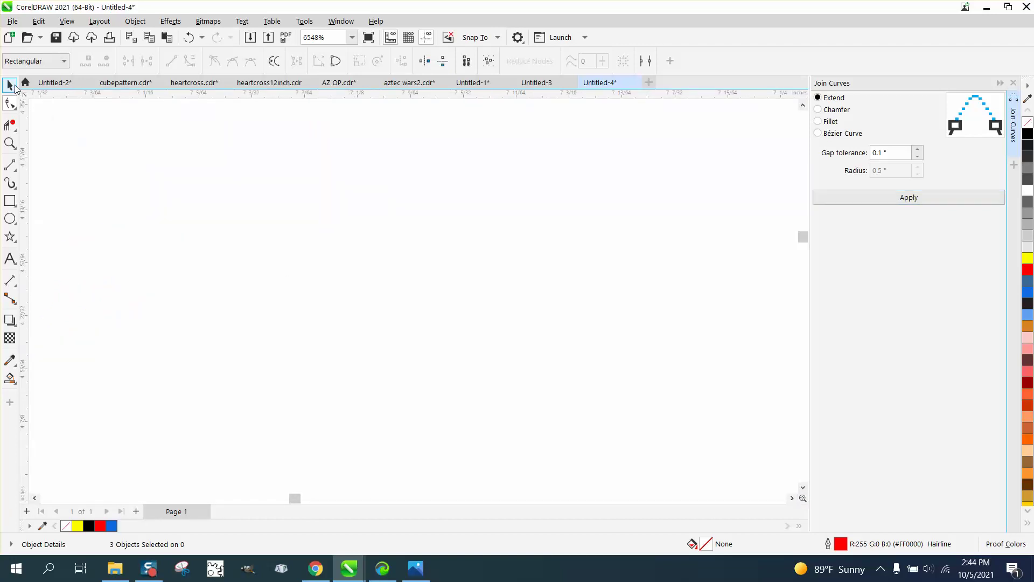
Step: Delete the end node of the overlapping line segment on the short strap's right neck line
scroll(236, 215, "down", 4)
scroll(452, 222, "up", 1)
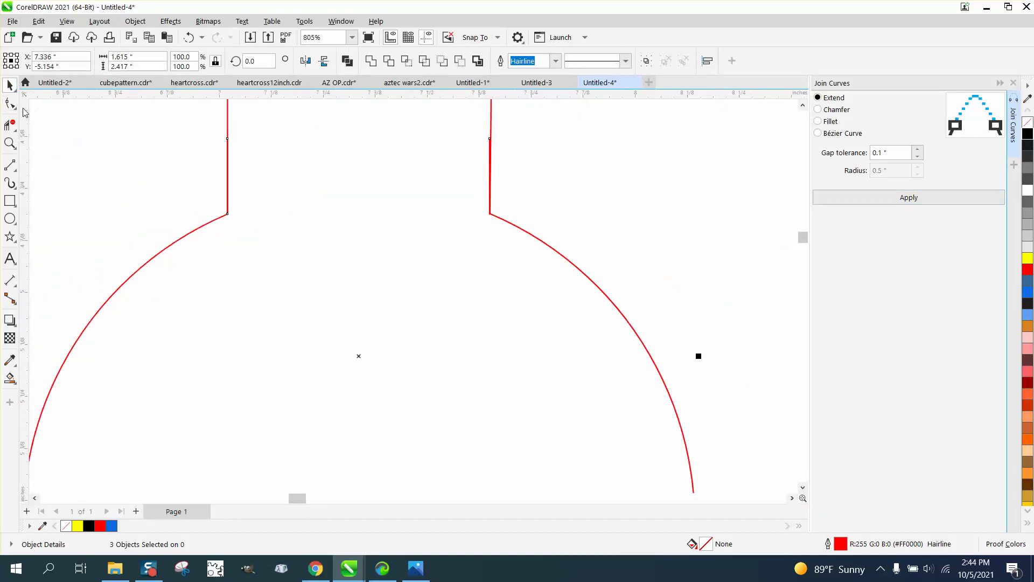
left_click(10, 143)
left_click_drag(446, 125, 579, 240)
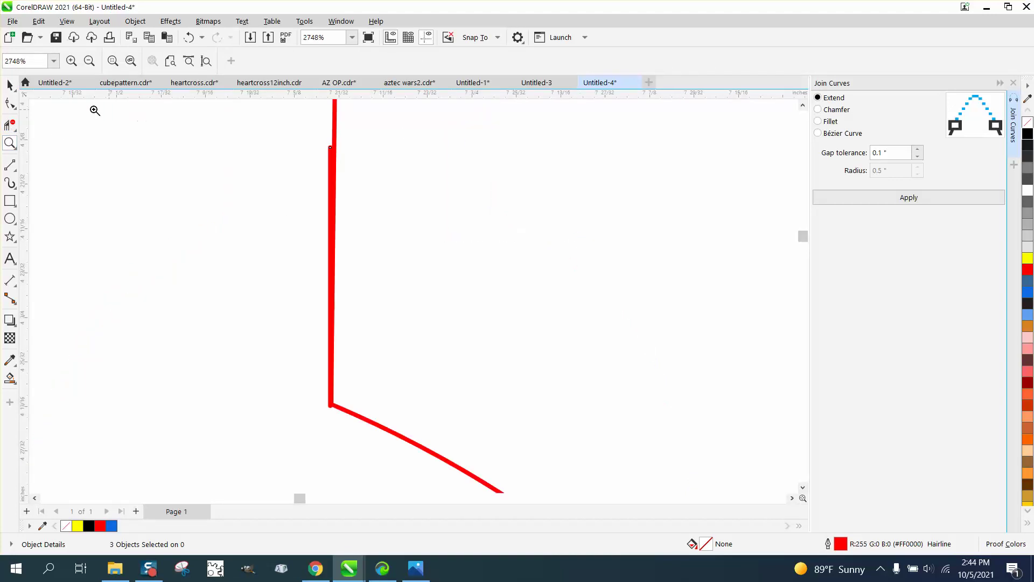
left_click(9, 103)
left_click(332, 148)
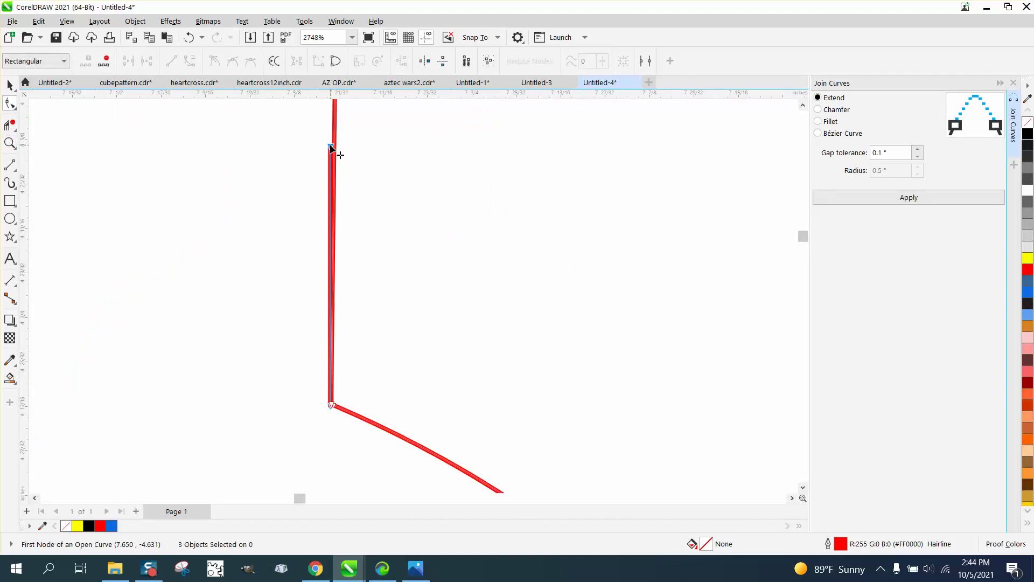
left_click(337, 149)
scroll(338, 151, "down", 3)
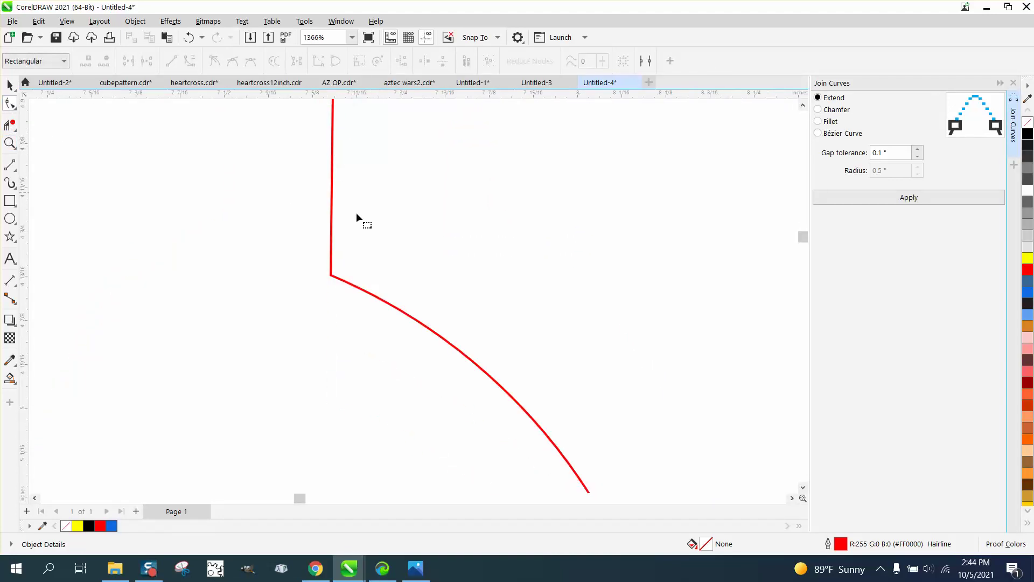
Step: Select the open end nodes at the short strap's right neck corner and join the curves by extending with 0.1" gap tolerance
left_click(361, 290)
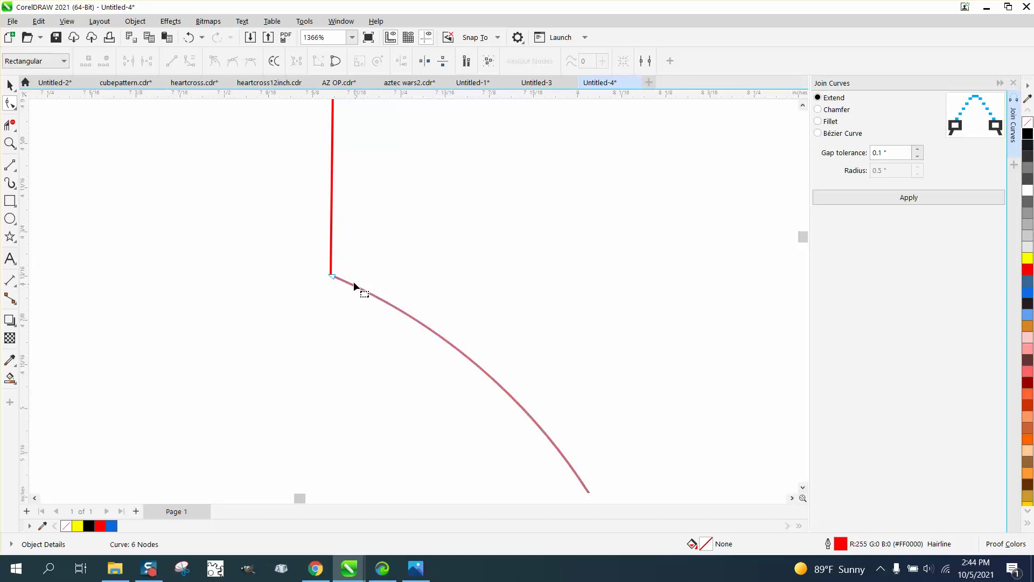
left_click_drag(342, 283, 309, 260)
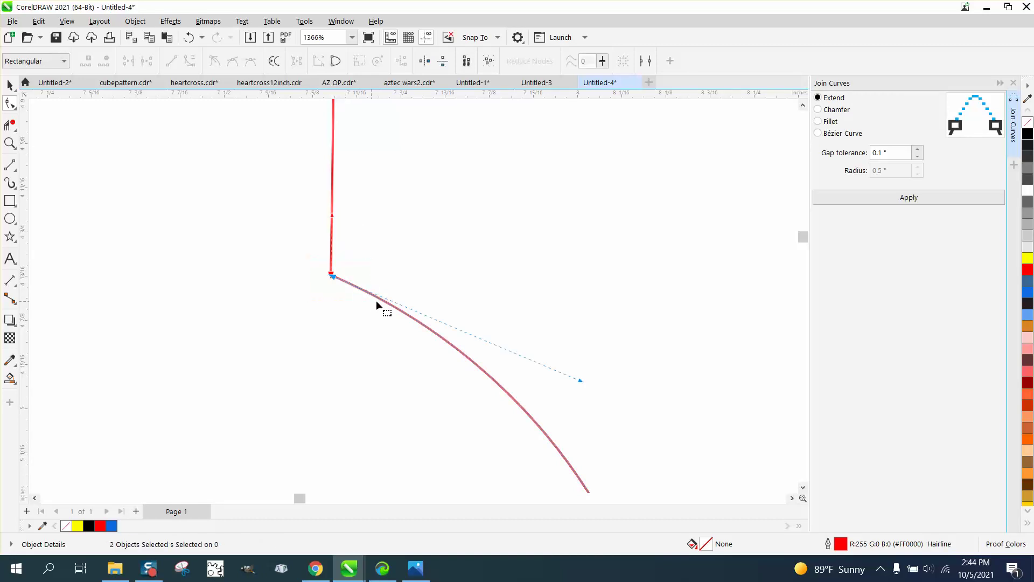
left_click(834, 202)
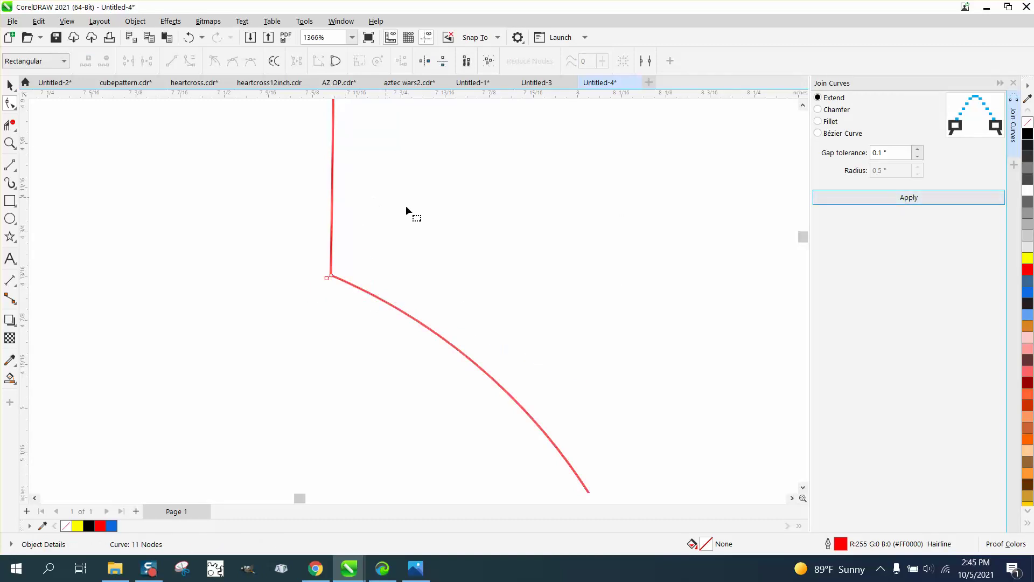
scroll(800, 237, "down", 3)
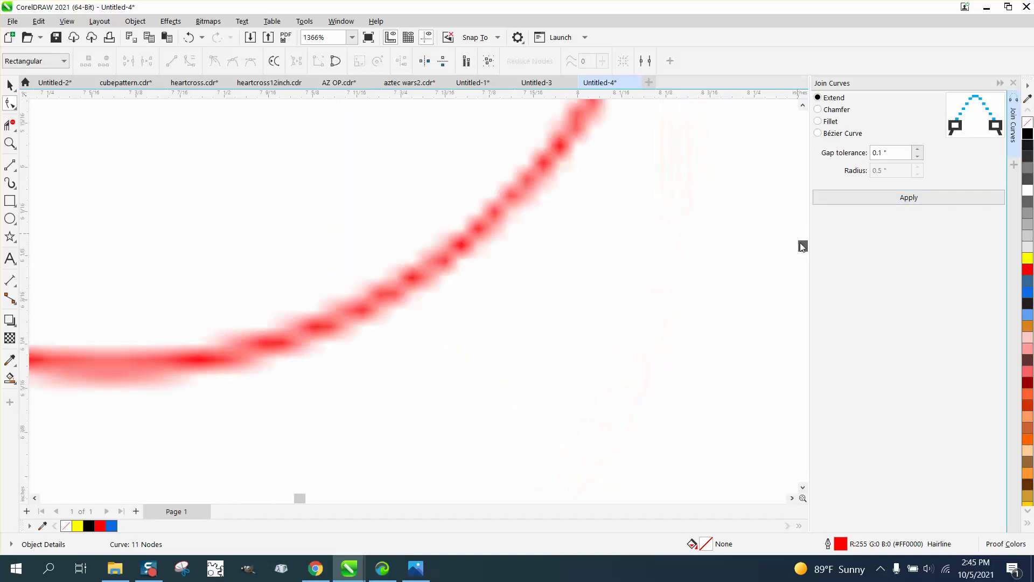
scroll(443, 405, "down", 3)
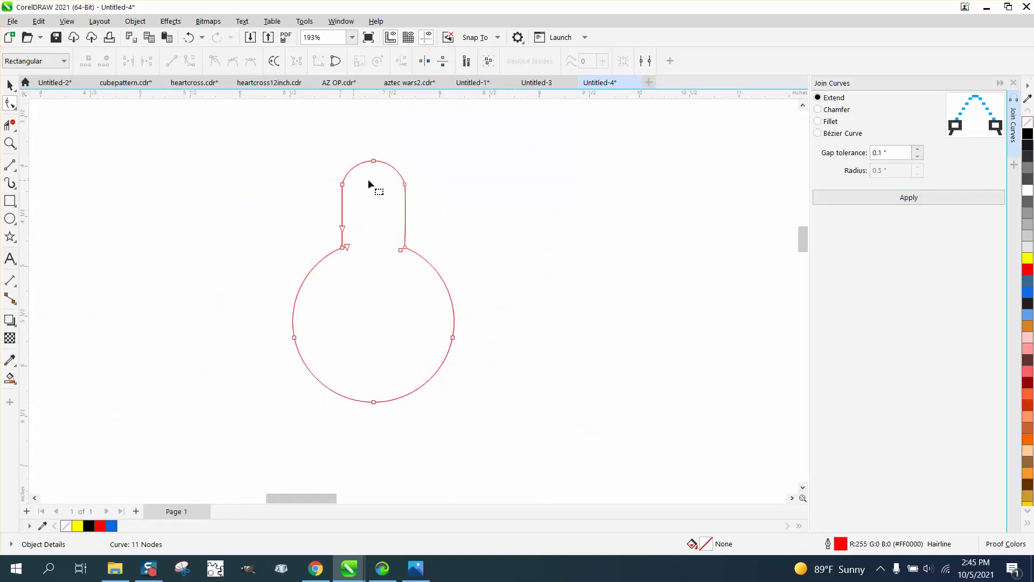
Step: Create a closed blue shape from the short strap's outline with Smart Fill
left_click(10, 378)
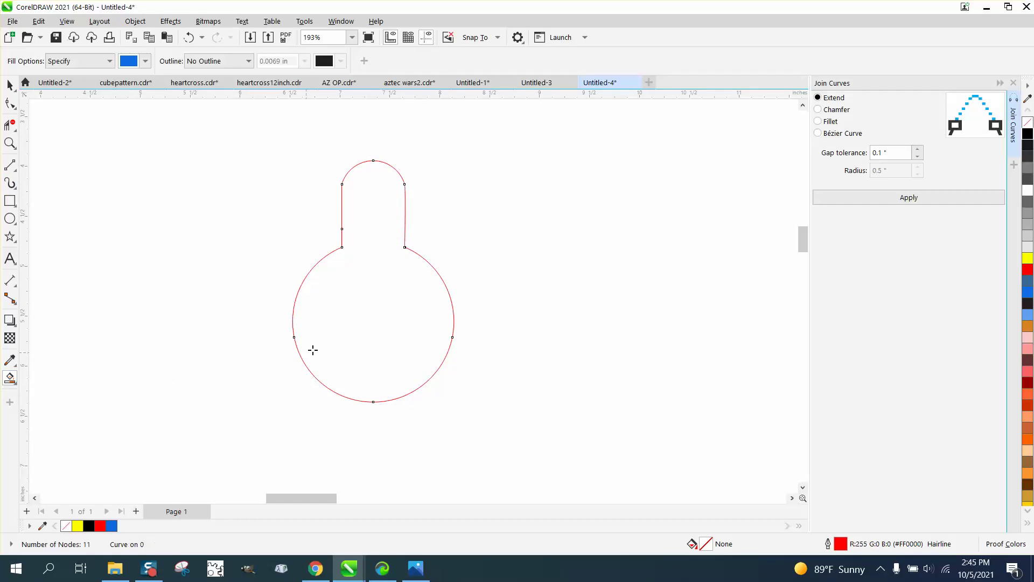
left_click(337, 338)
scroll(339, 334, "down", 1)
scroll(512, 272, "down", 1)
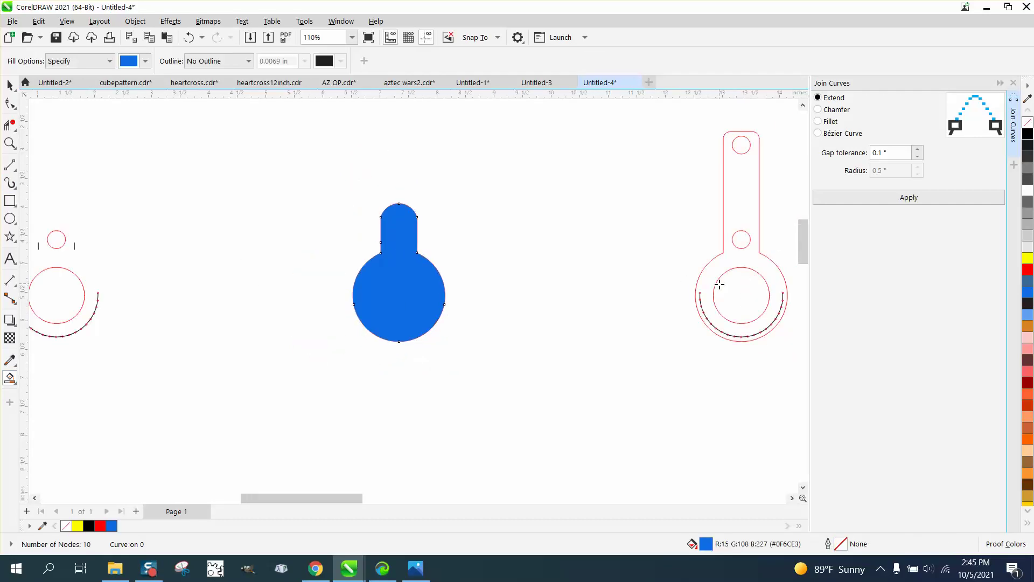
scroll(718, 284, "down", 1)
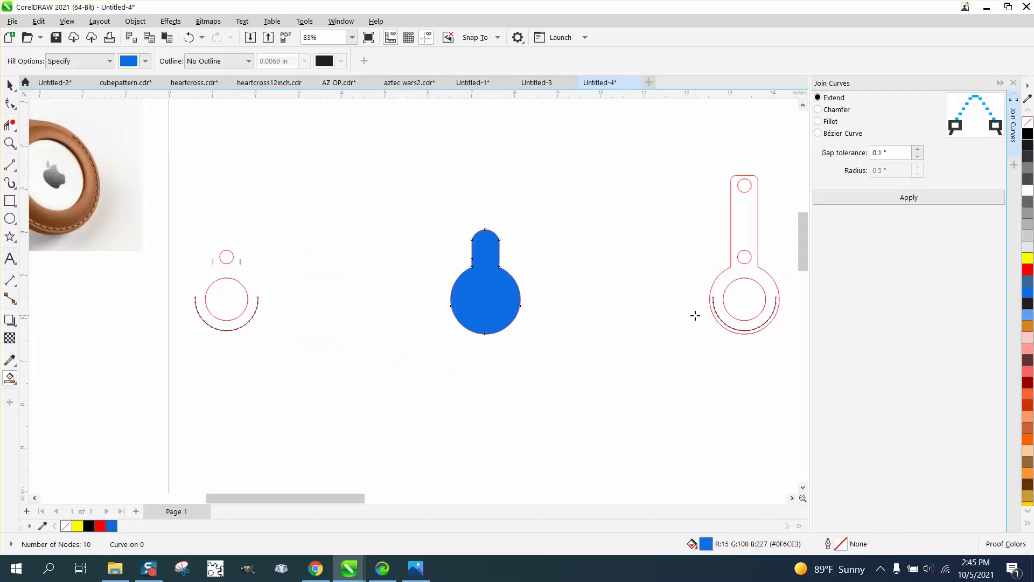
Step: Remove the new shape's blue fill and give it a red outline
key("ctrl+z")
left_click(1027, 122)
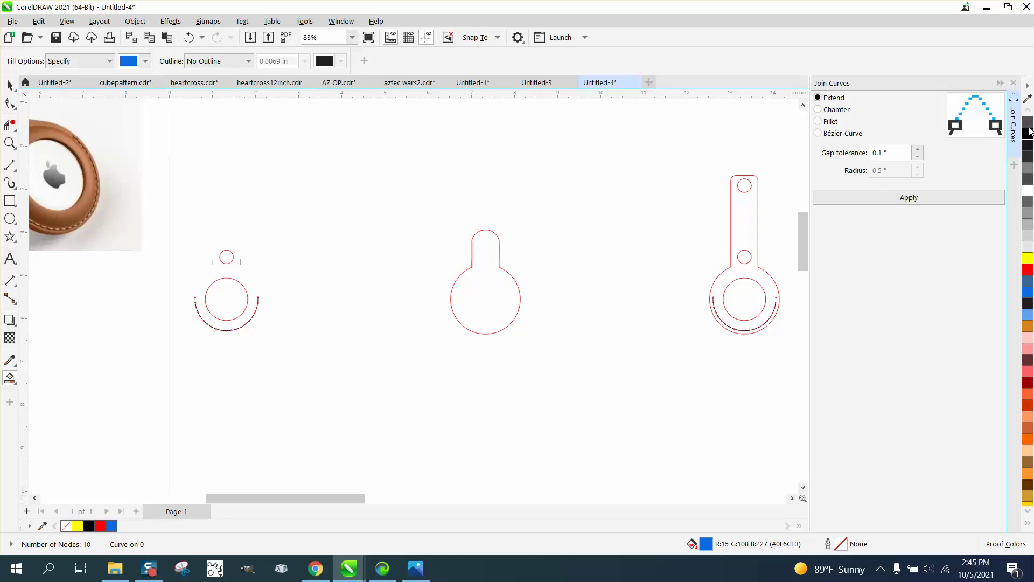
right_click(1028, 271)
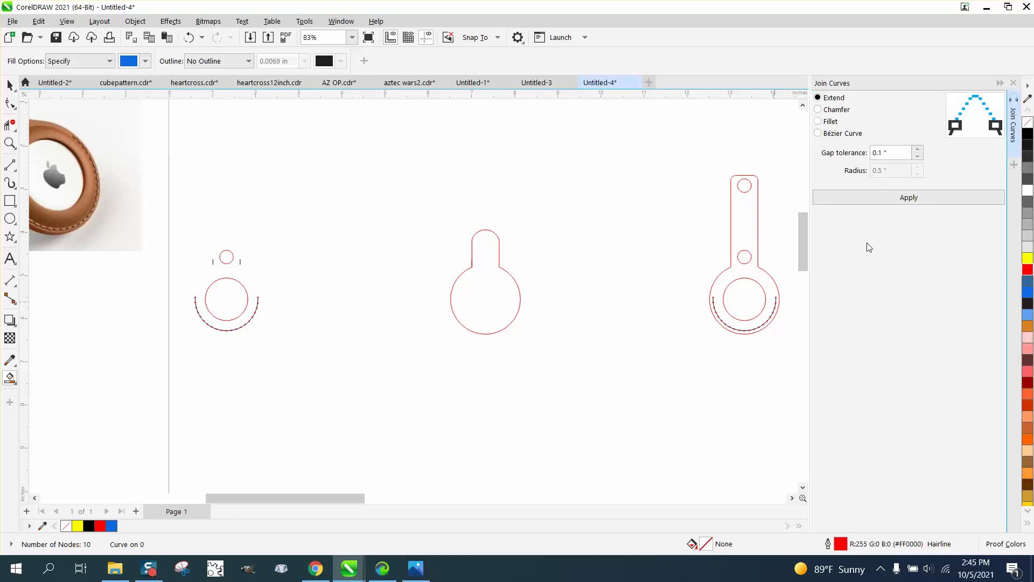
Step: Move the new red outline 6" left so it surrounds the first pattern's holes and stitch arc
scroll(397, 264, "down", 1)
scroll(444, 303, "down", 1)
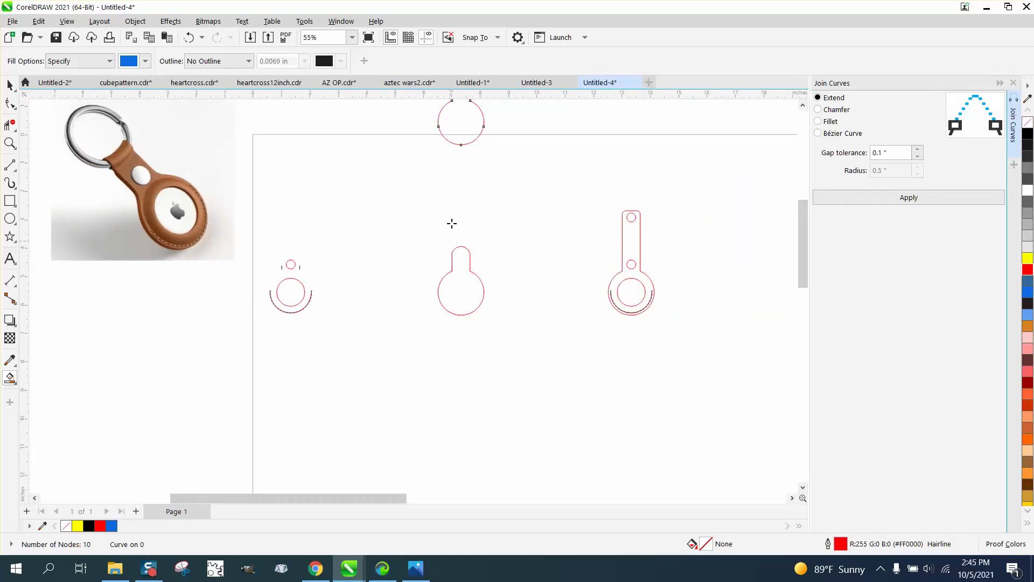
key("Down")
key("Left")
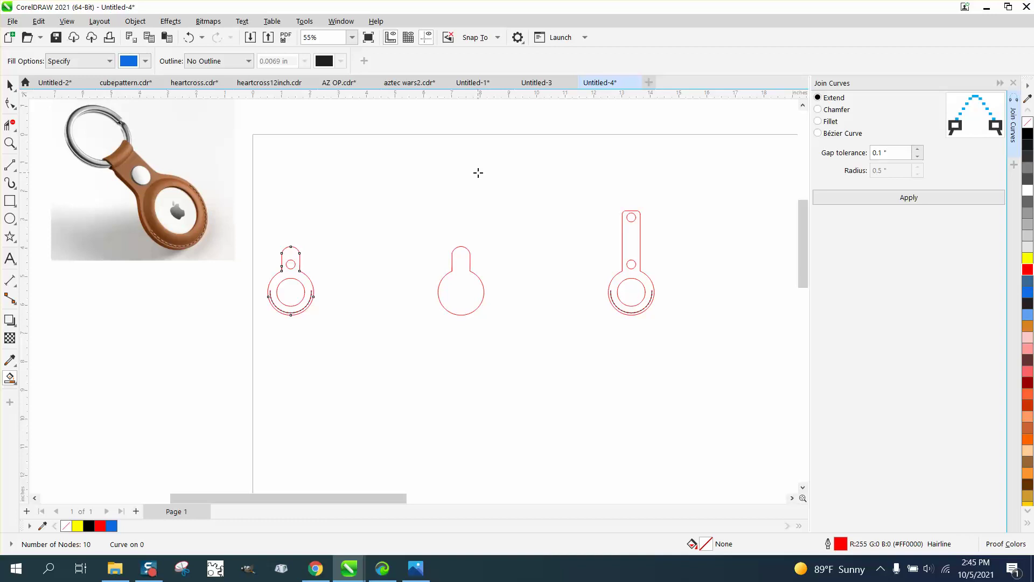
Step: Delete the two short black marks on the neck lines of the first short strap
left_click(10, 142)
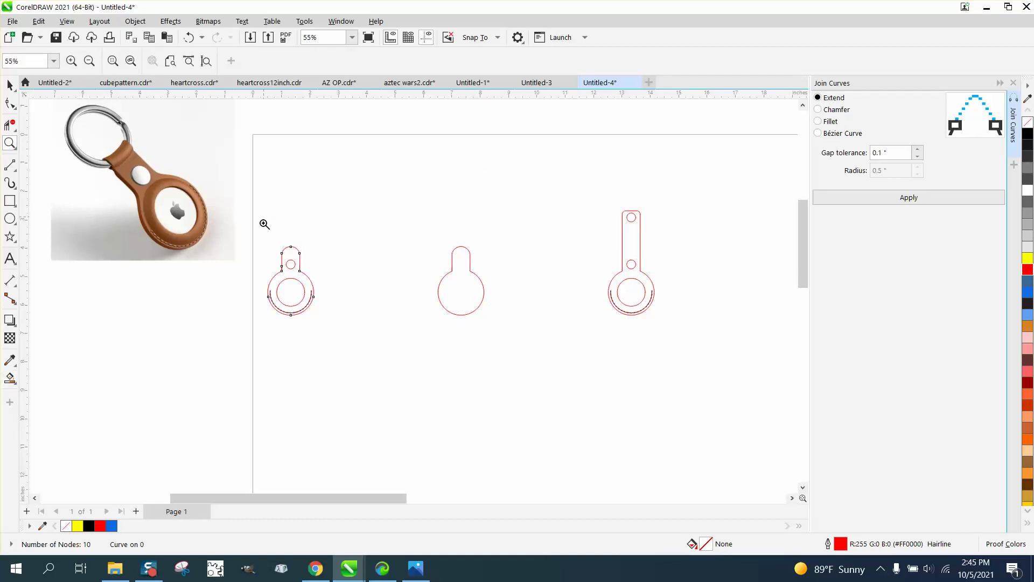
left_click_drag(264, 224, 378, 332)
left_click_drag(272, 247, 370, 277)
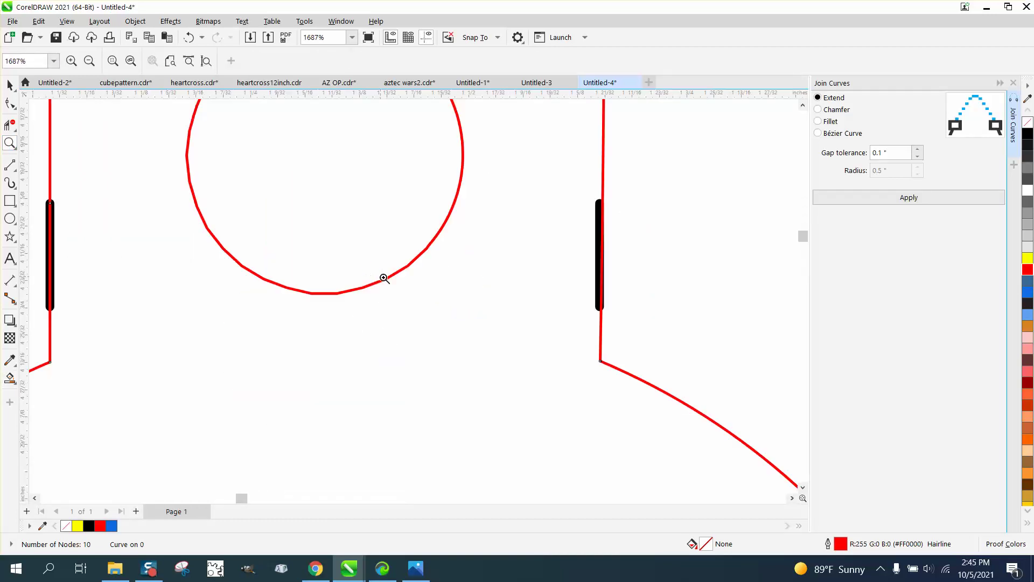
scroll(399, 286, "down", 2)
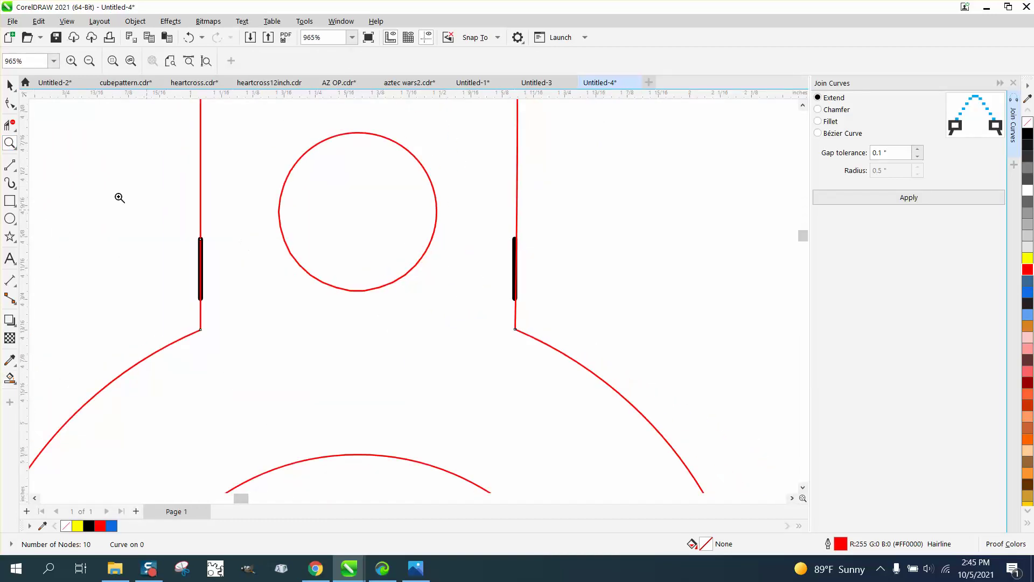
left_click(10, 85)
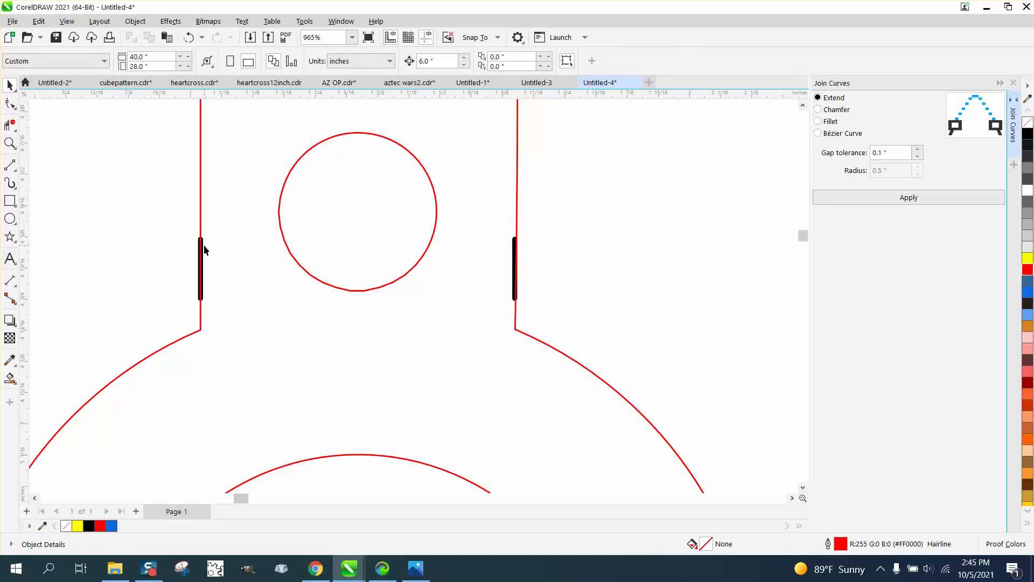
left_click(203, 245)
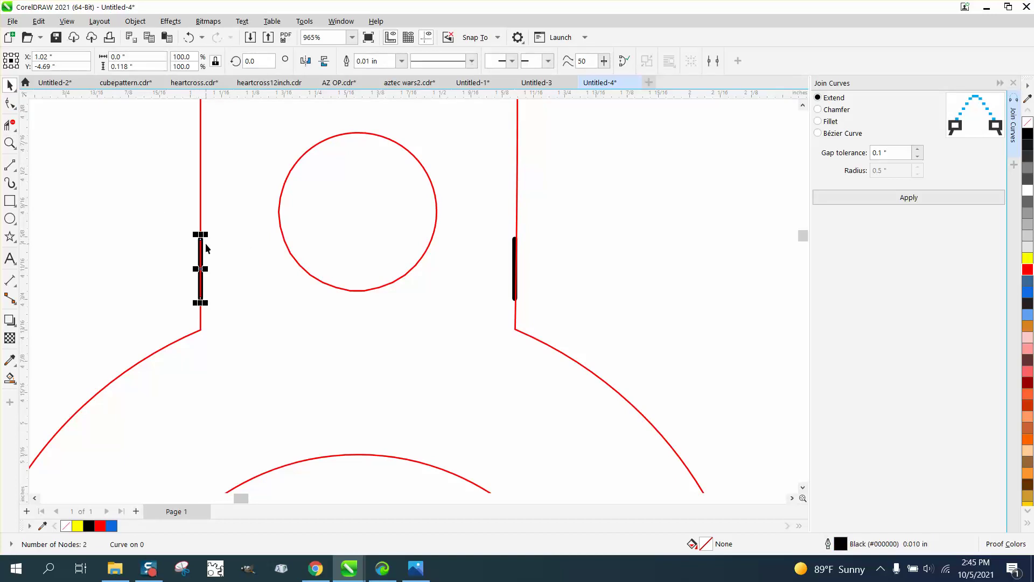
key("Delete")
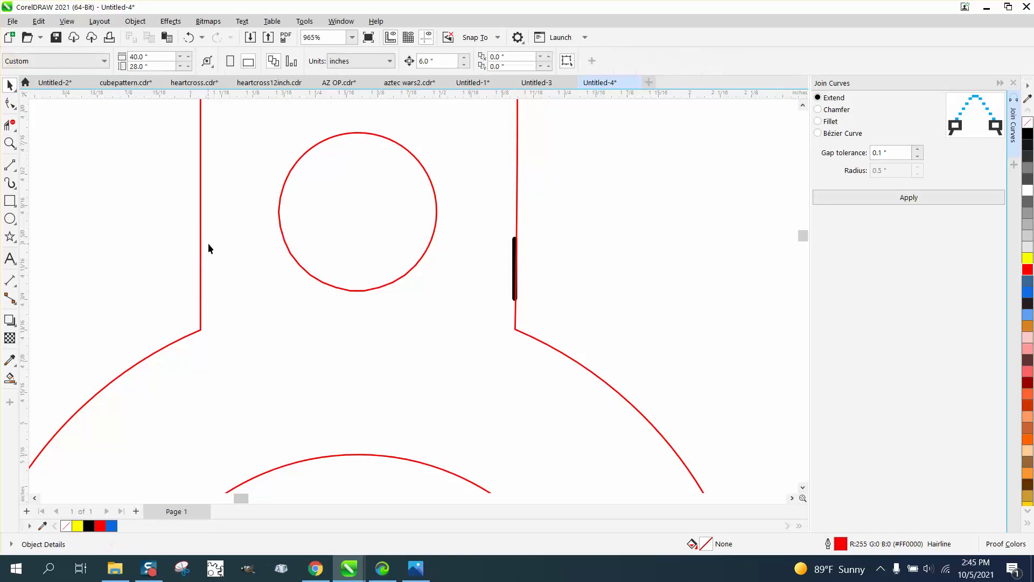
left_click(514, 254)
key("Delete")
Step: Examine the small hole in the first short strap, checking its size and the smoothness of its edge
left_click(436, 202)
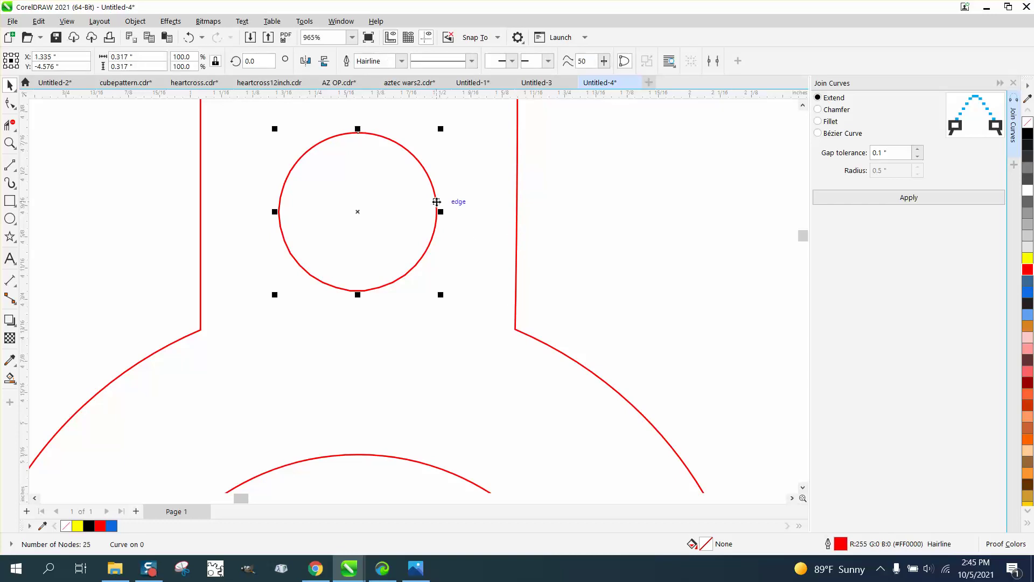
scroll(319, 222, "down", 3)
scroll(319, 221, "up", 5)
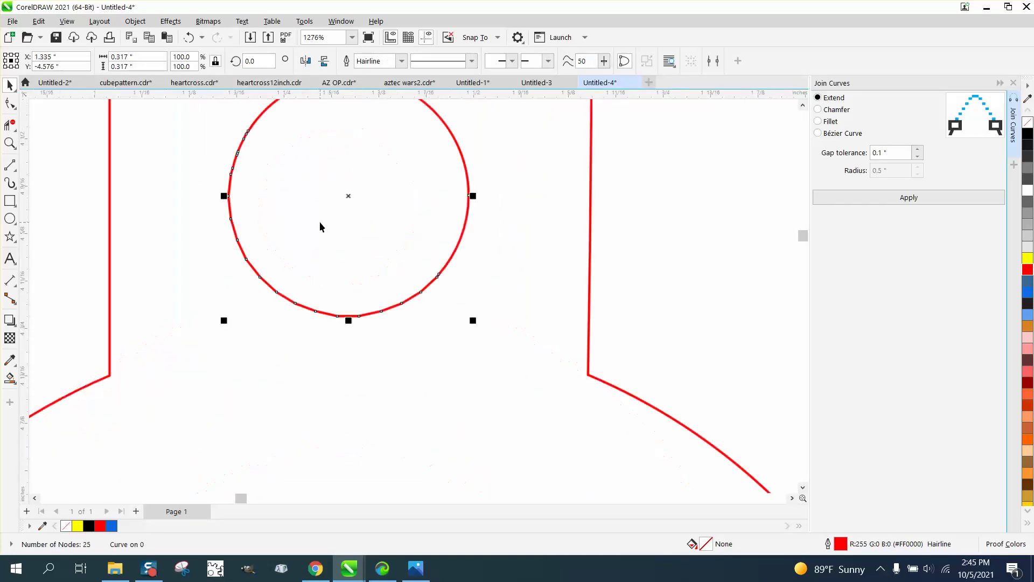
scroll(320, 227, "up", 2)
scroll(321, 227, "down", 5)
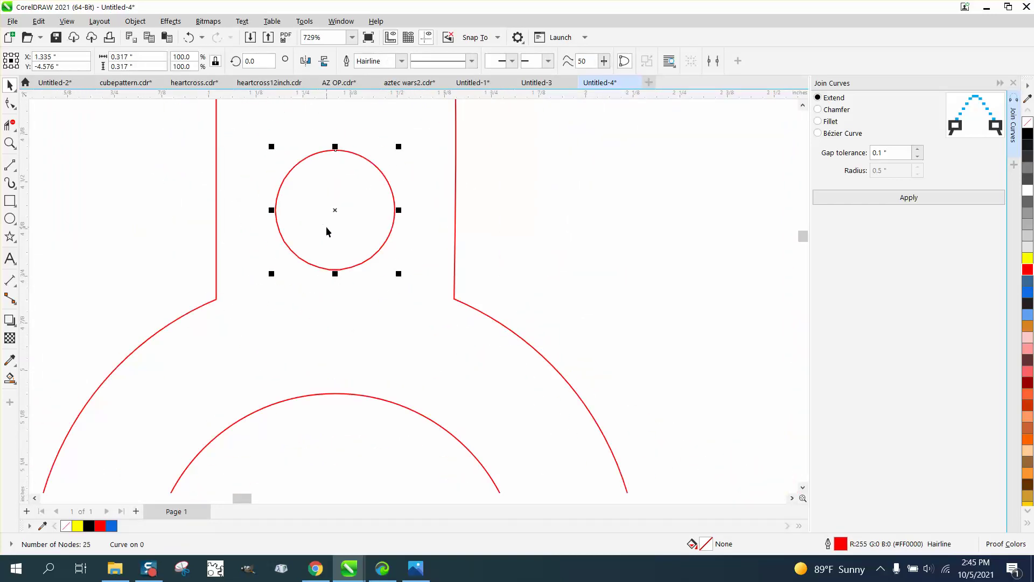
scroll(327, 227, "down", 4)
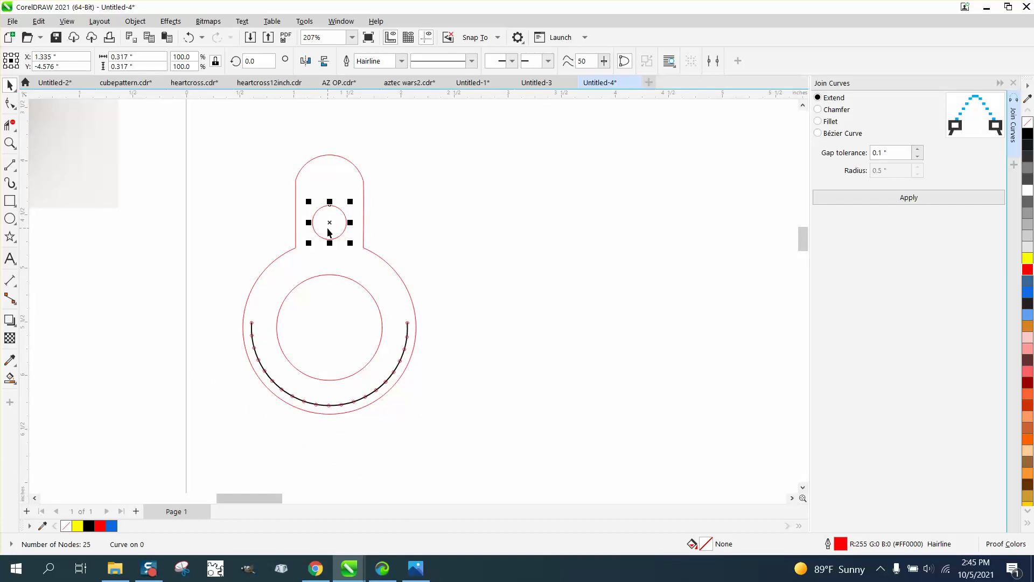
scroll(328, 232, "down", 1)
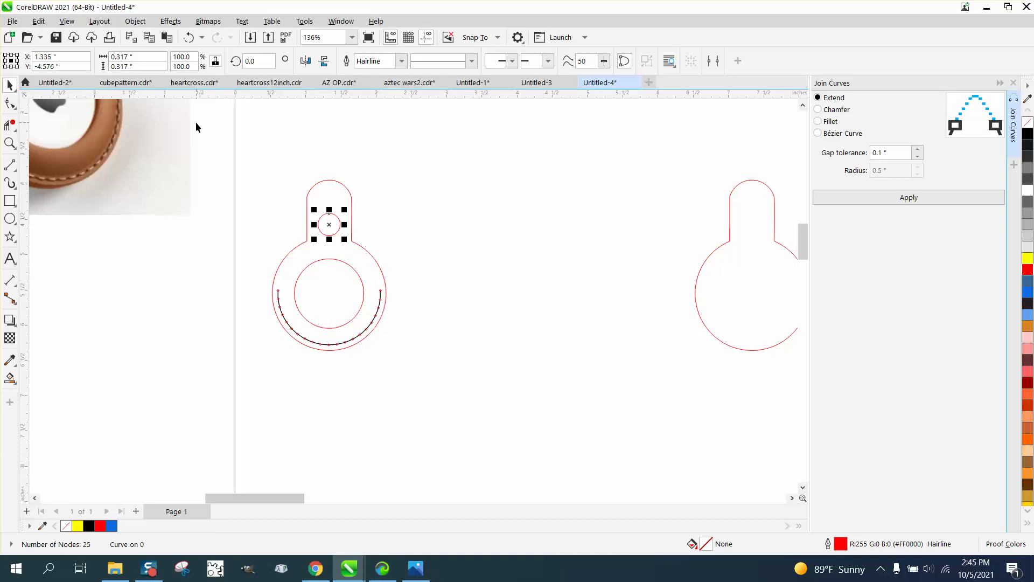
left_click(325, 138)
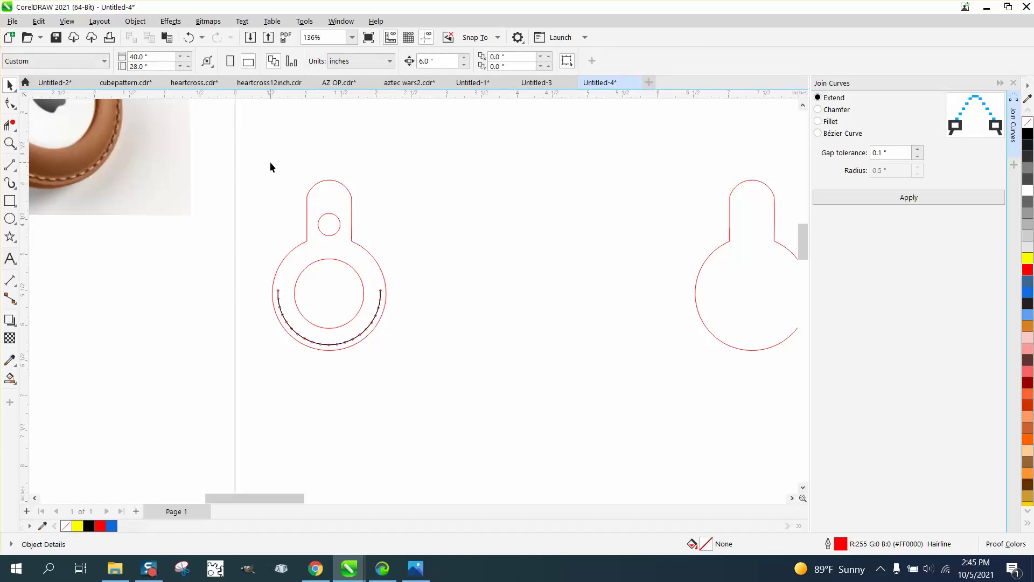
Step: Draw a circle beside the first short strap and set its diameter to 0.317"
left_click(9, 219)
left_click_drag(472, 188, 432, 227)
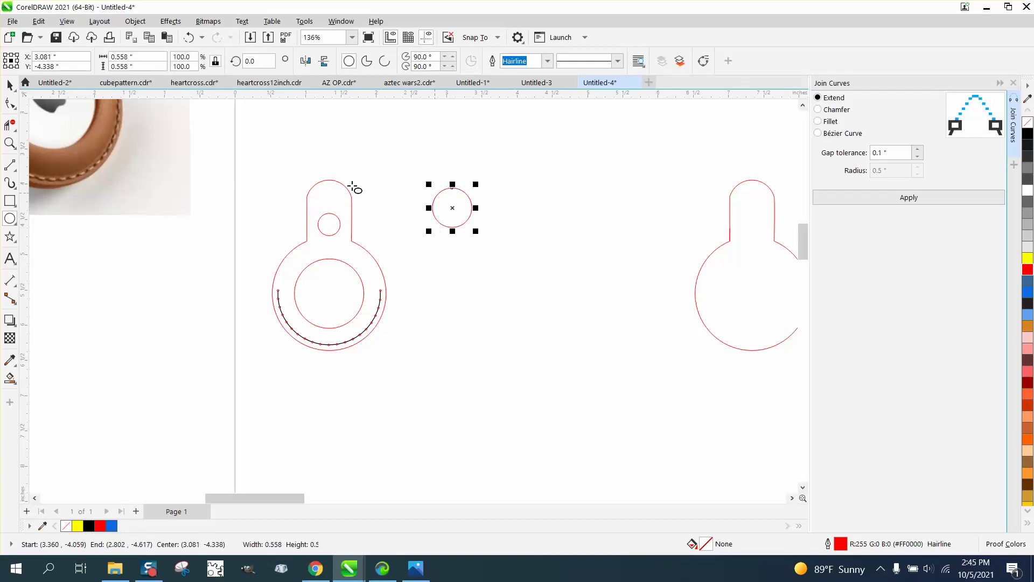
left_click(135, 57)
type(".3")
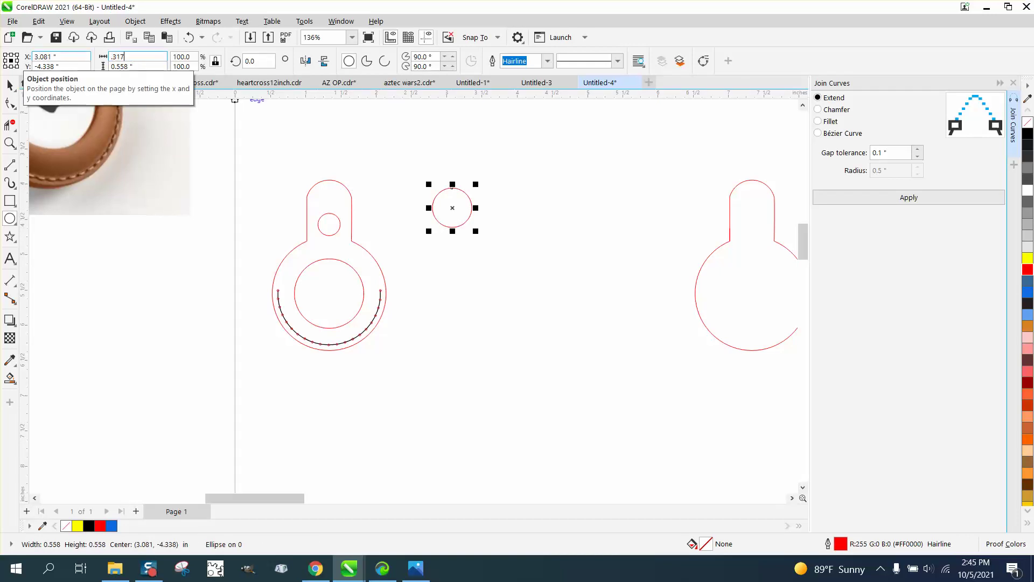
type("17")
key("Return")
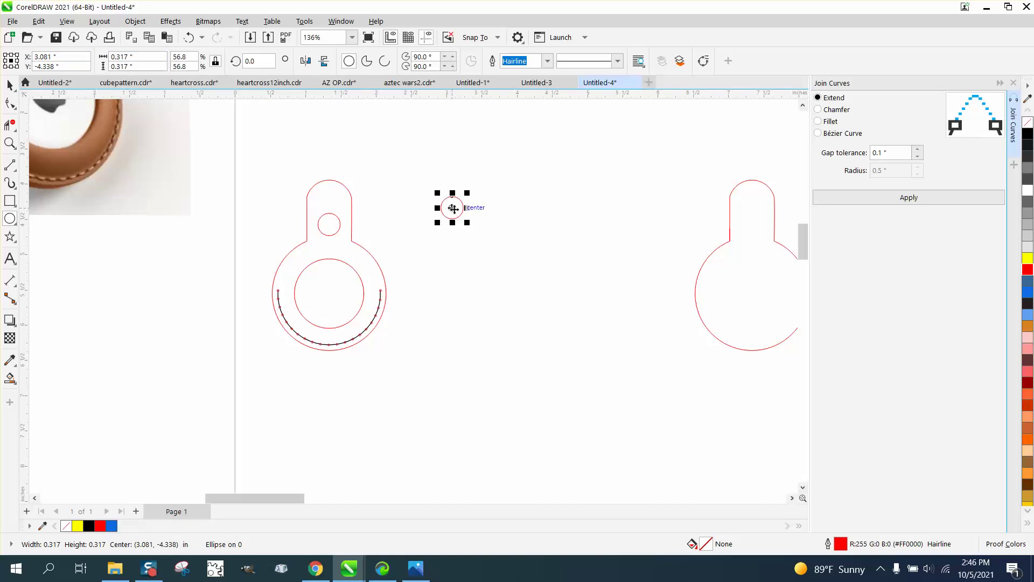
Step: Center the new circle on the first strap's small hole, and shift it 6" right onto the middle outline
left_click(9, 86)
left_click_drag(455, 210, 330, 227)
key("ctrl+d")
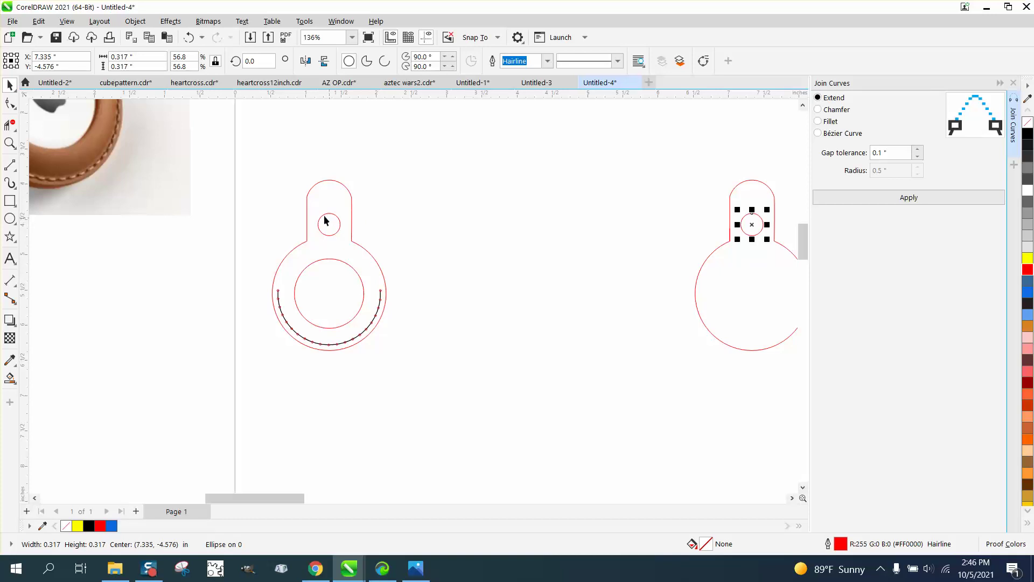
Step: Delete the original segmented small hole and move the new circle 6" left into its place
left_click(335, 219)
key("Delete")
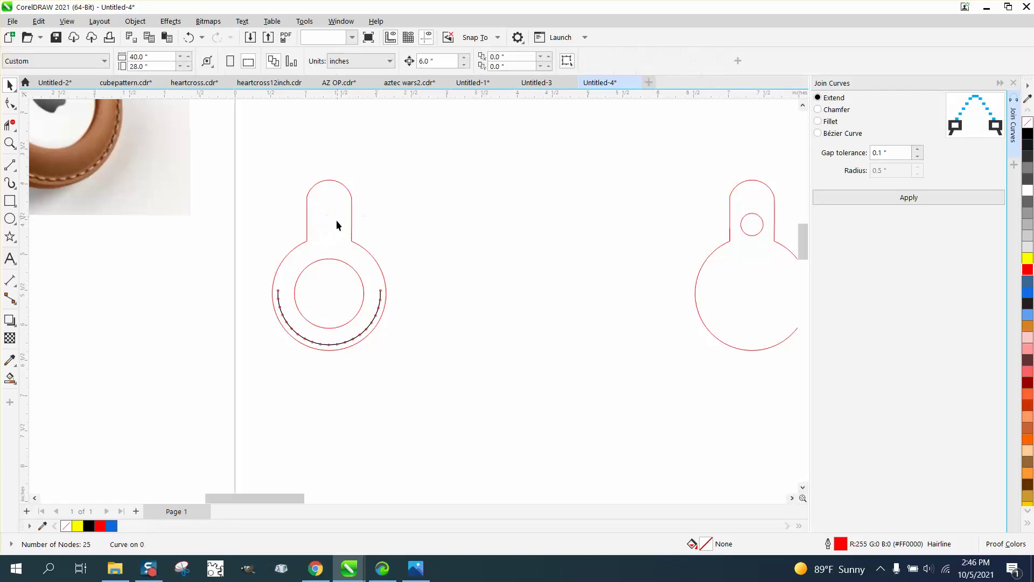
left_click(749, 236)
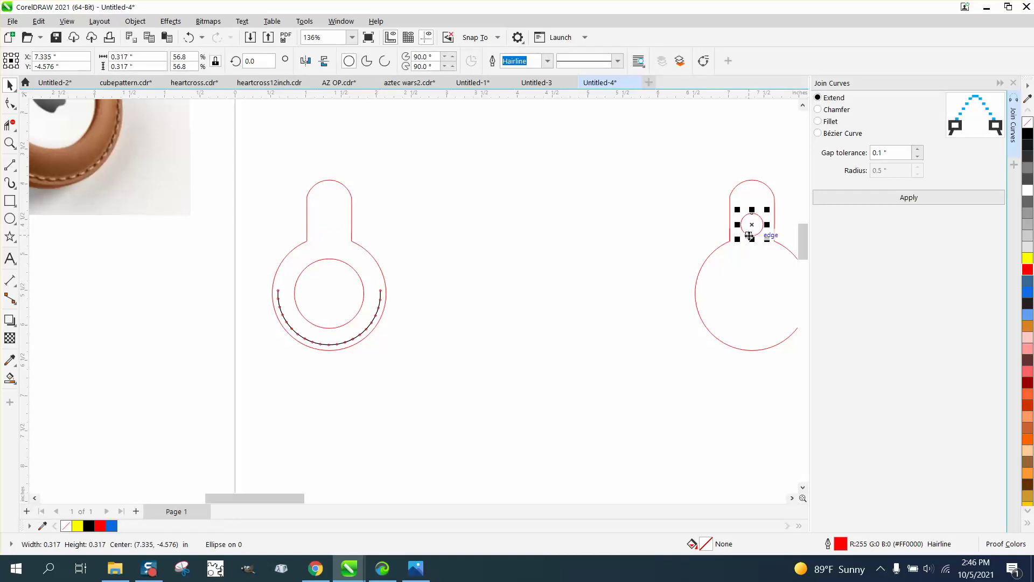
key("ctrl+z")
left_click(449, 224)
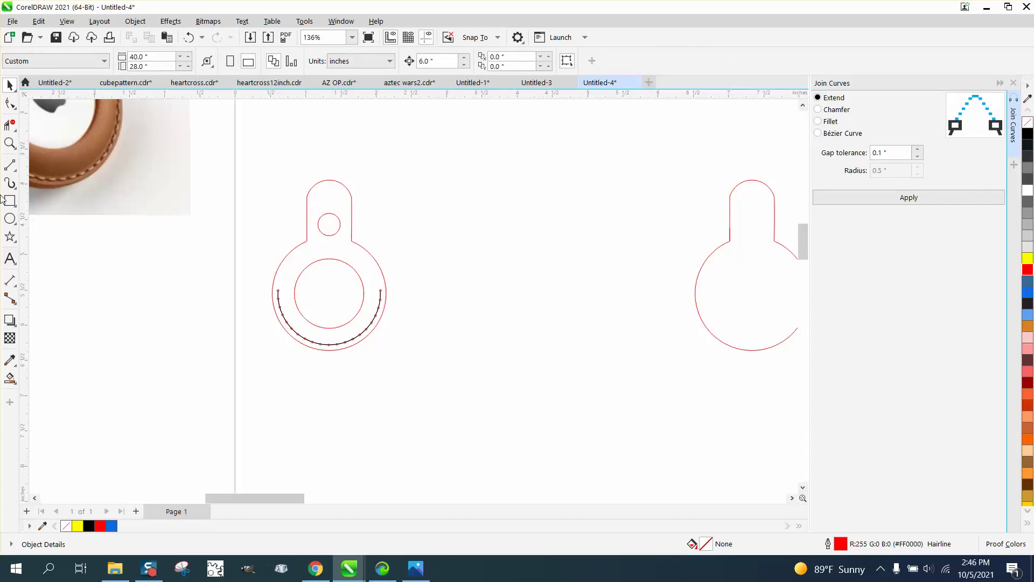
Step: Examine the first short strap's new small hole and compare its edge smoothness with the long strap's lower hole
left_click(9, 143)
left_click_drag(301, 208, 382, 247)
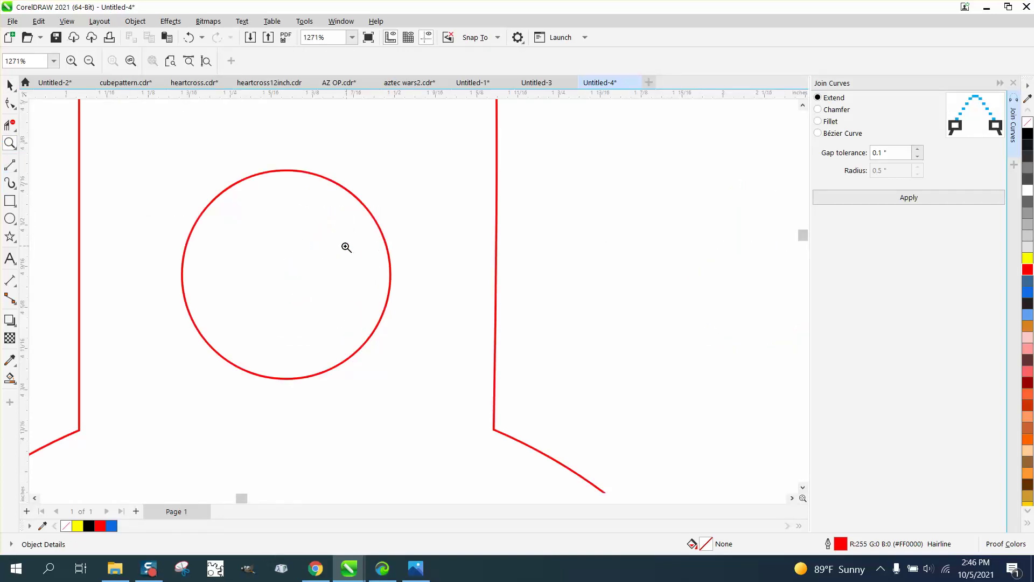
scroll(344, 247, "down", 3)
scroll(189, 227, "down", 4)
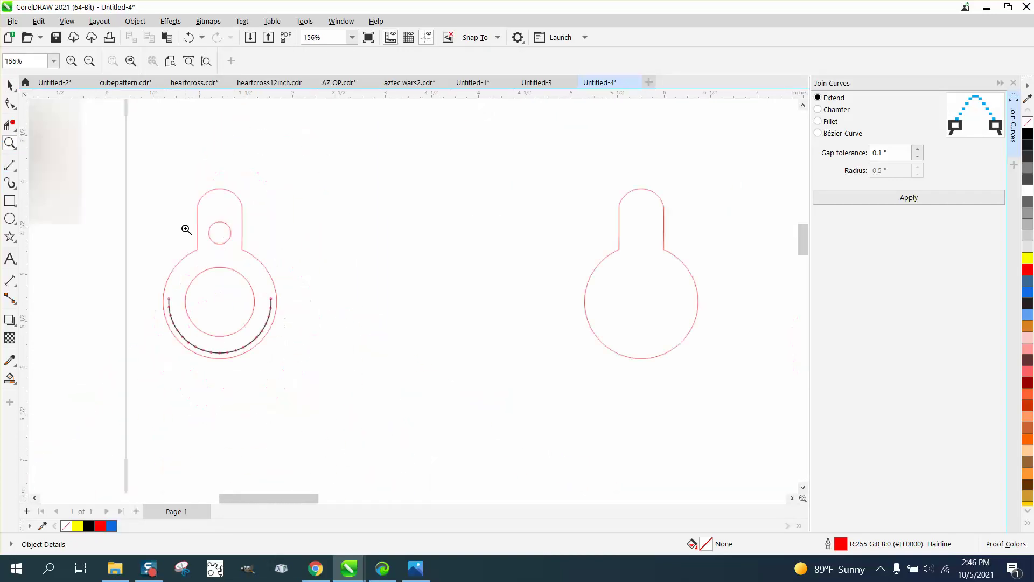
left_click_drag(702, 228, 752, 249)
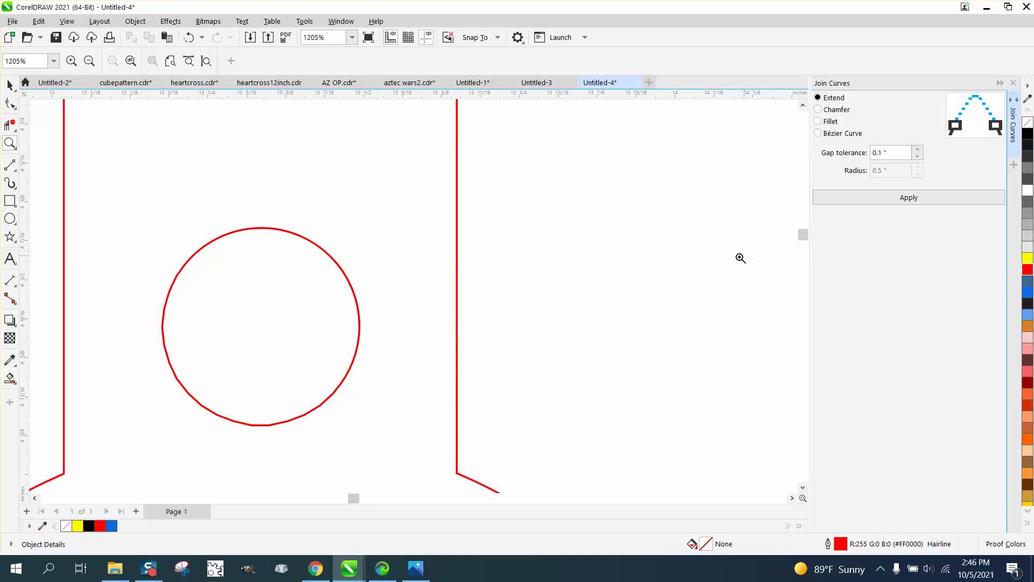
left_click_drag(359, 264, 359, 264)
scroll(377, 266, "down", 5)
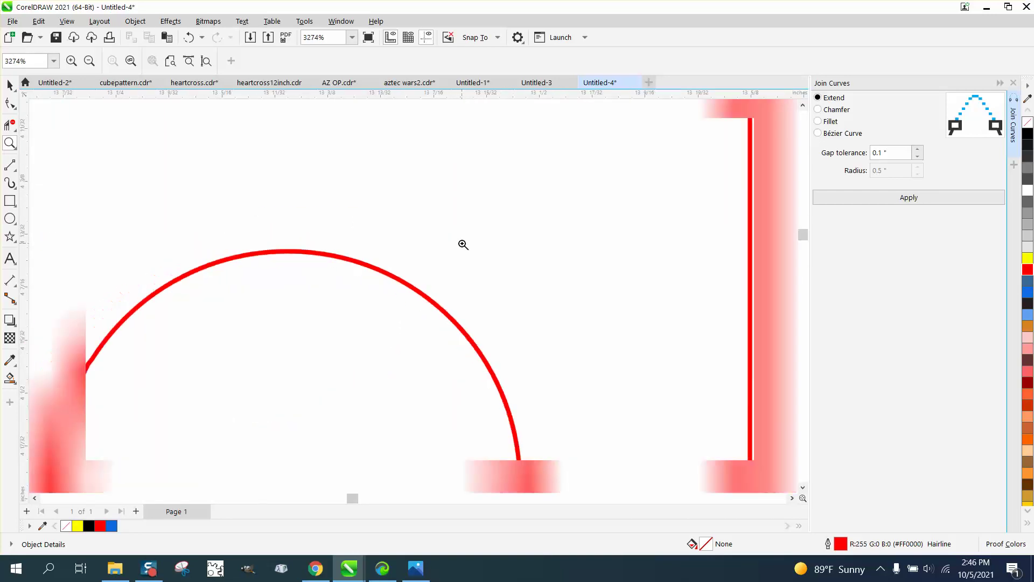
scroll(445, 256, "down", 5)
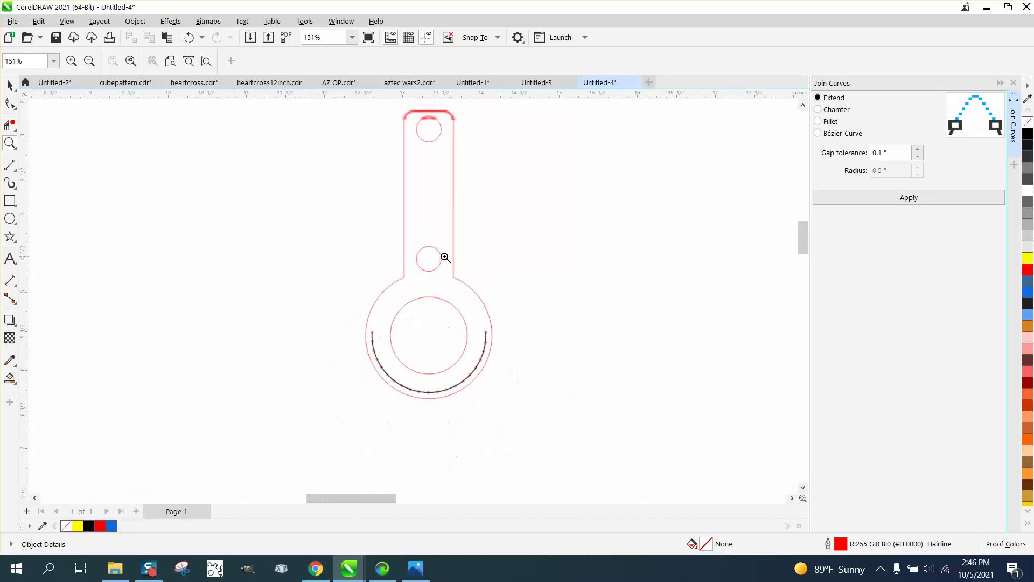
Step: Delete the spare middle outline between the first short strap and the long strap
left_click(9, 85)
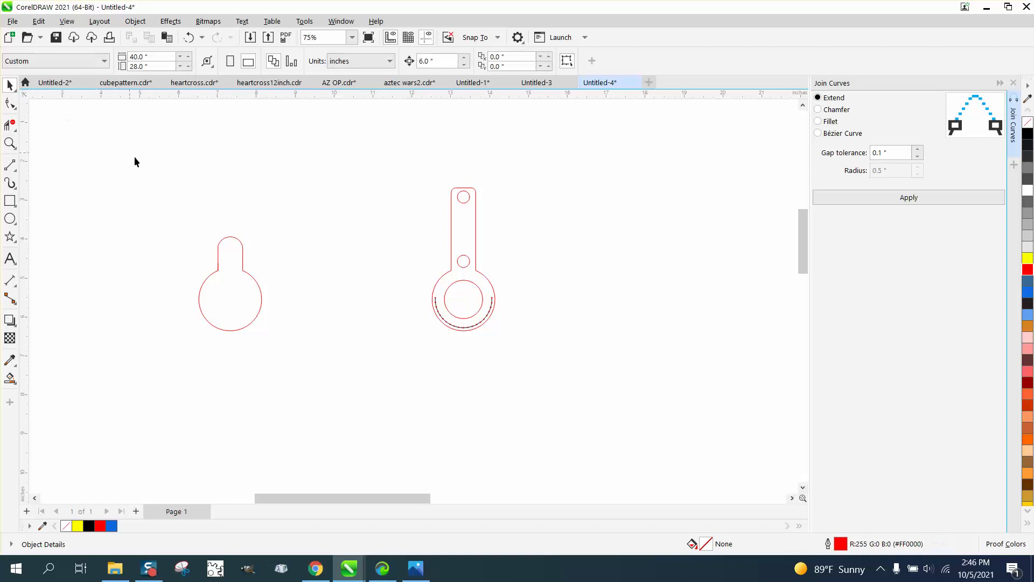
left_click_drag(332, 369, 344, 364)
key("Delete")
Step: Move the complete short strap, with its holes and stitching arc, directly beside the long strap
scroll(272, 311, "down", 1)
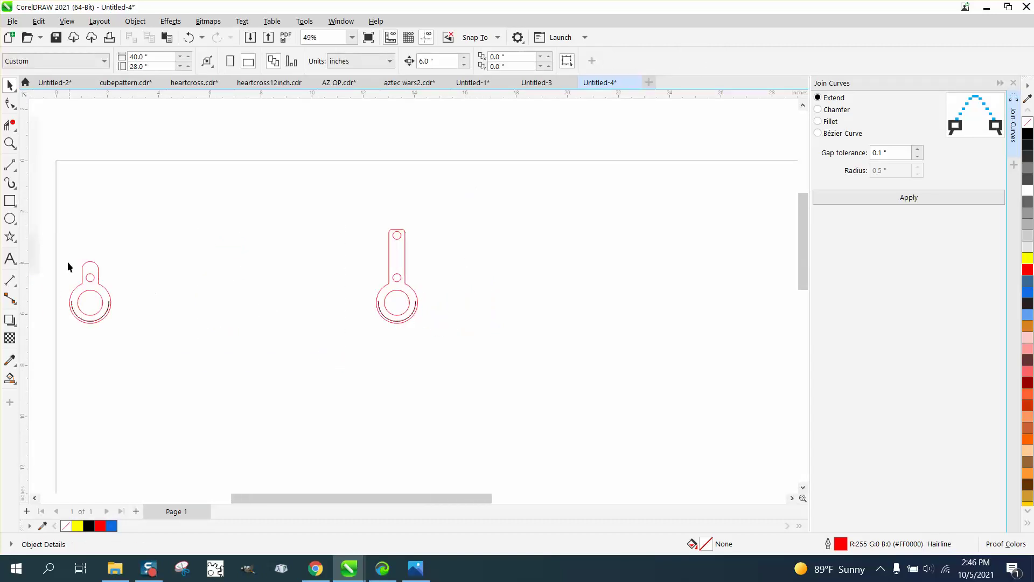
left_click_drag(107, 331, 127, 331)
left_click_drag(97, 295, 356, 298)
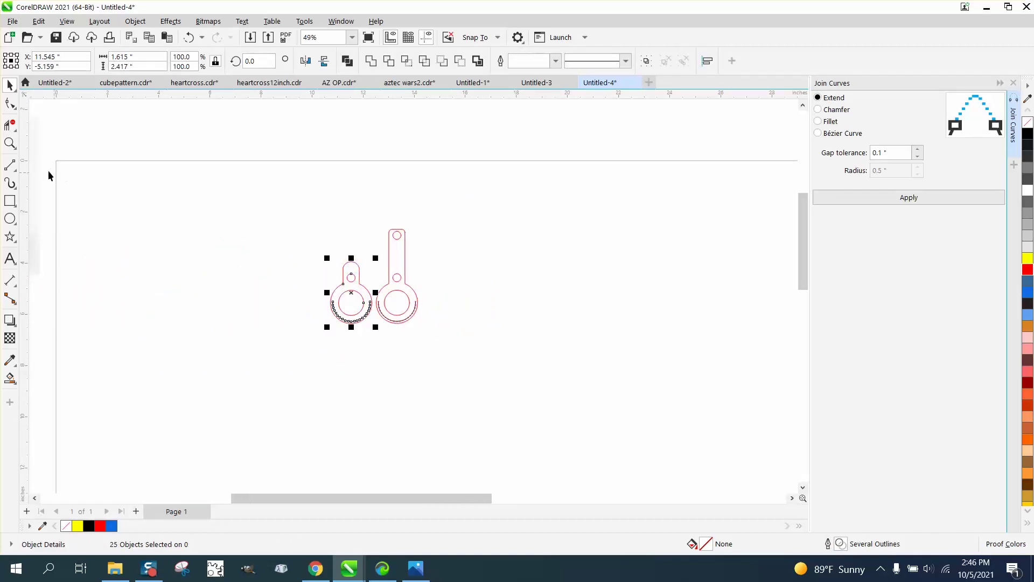
Step: Examine the two straps side by side, checking the stitching arc and its small stitch holes on the long strap
left_click(9, 143)
left_click_drag(334, 231, 459, 326)
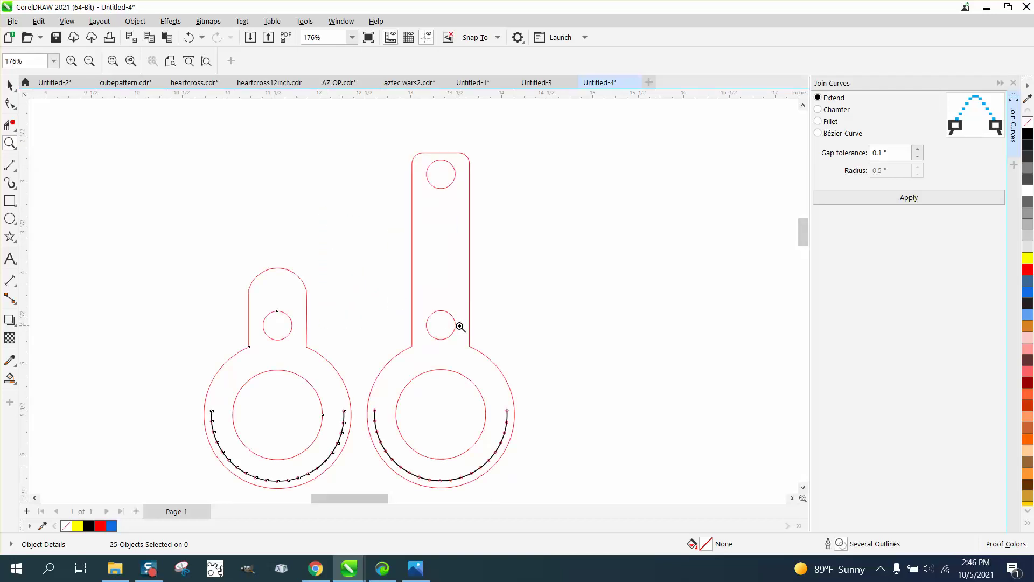
scroll(460, 324, "down", 6)
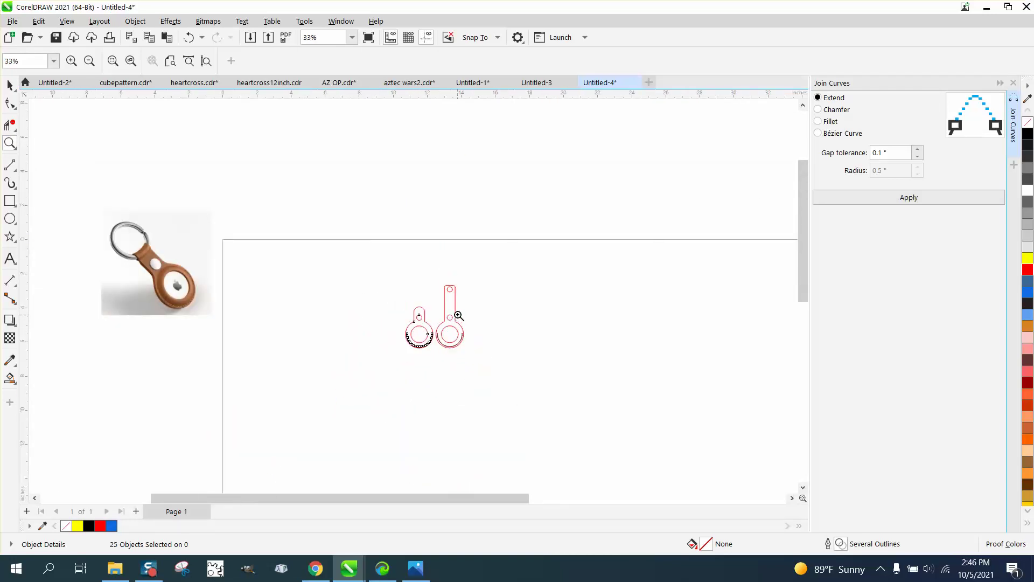
left_click_drag(401, 279, 517, 370)
left_click_drag(312, 324, 504, 402)
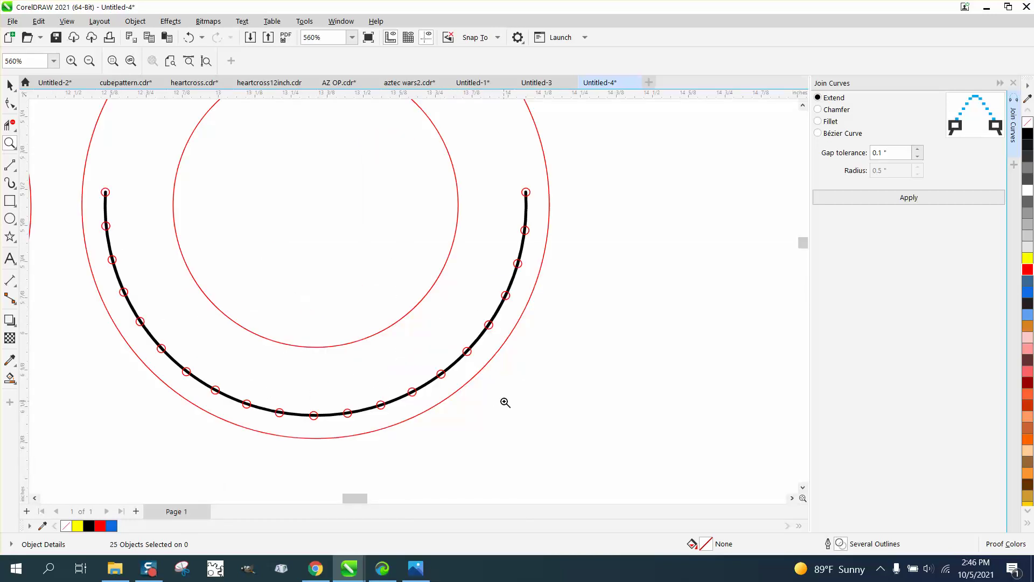
scroll(504, 403, "down", 4)
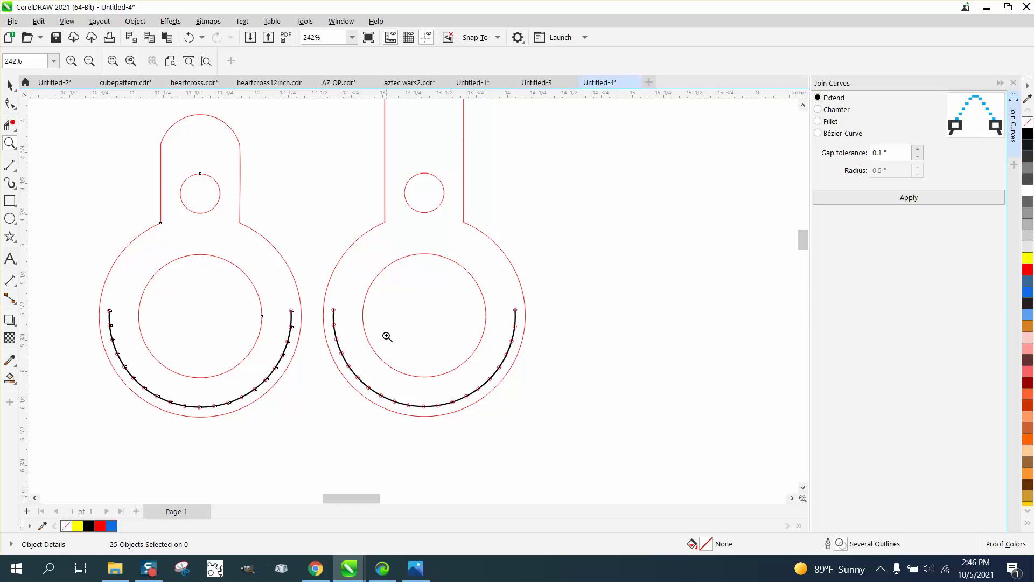
scroll(372, 298, "down", 3)
scroll(408, 310, "down", 1)
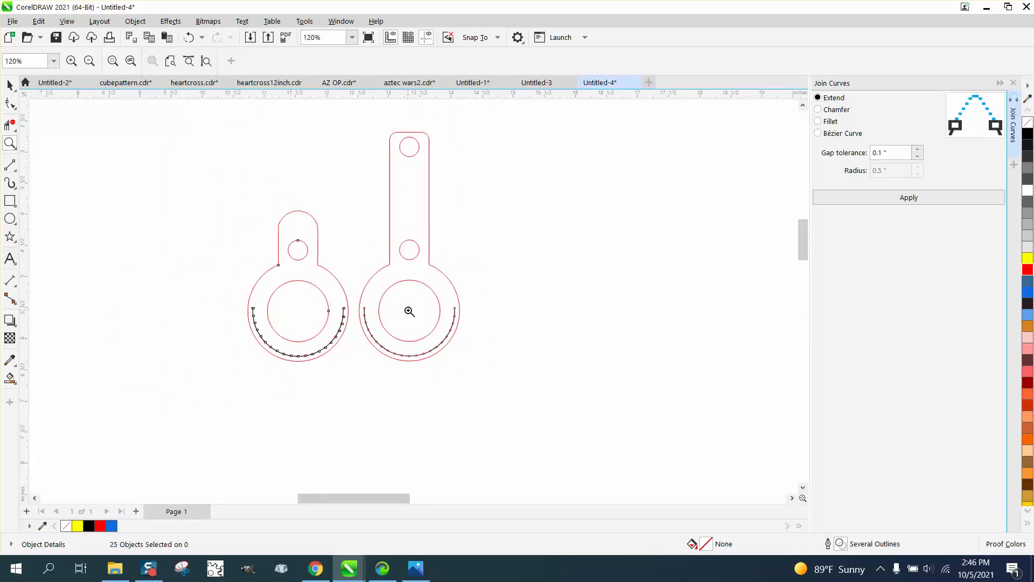